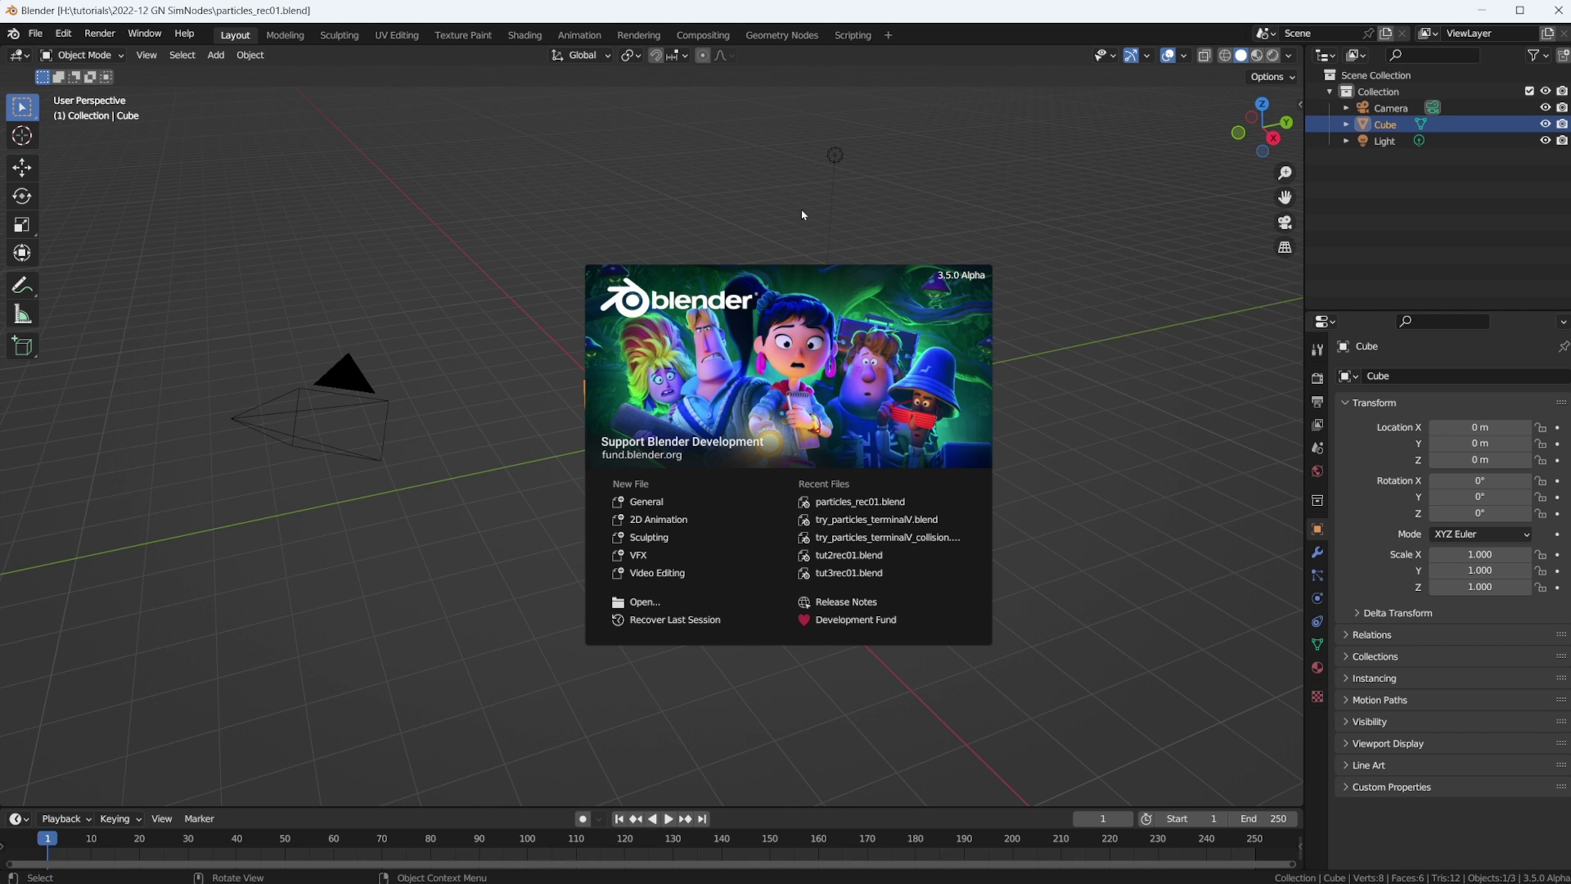
# Switch to the Geometry Nodes workspace, enlarge the node editor and create a new geometry node tree on the cube
pyautogui.click(694, 140)
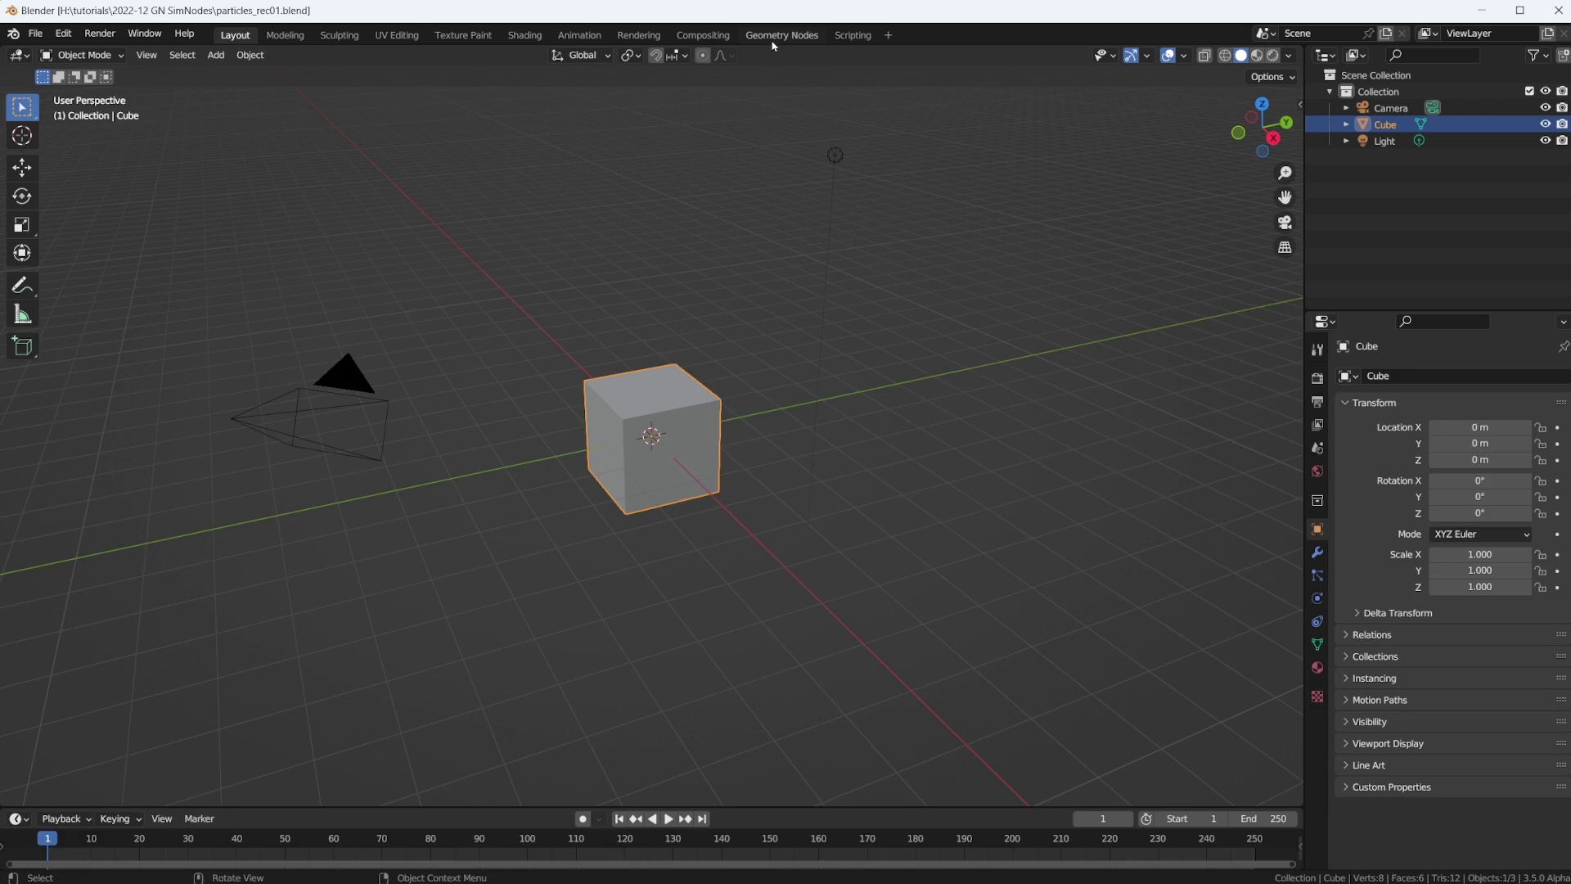
pyautogui.click(773, 35)
pyautogui.moveTo(827, 478); pyautogui.dragTo(846, 375)
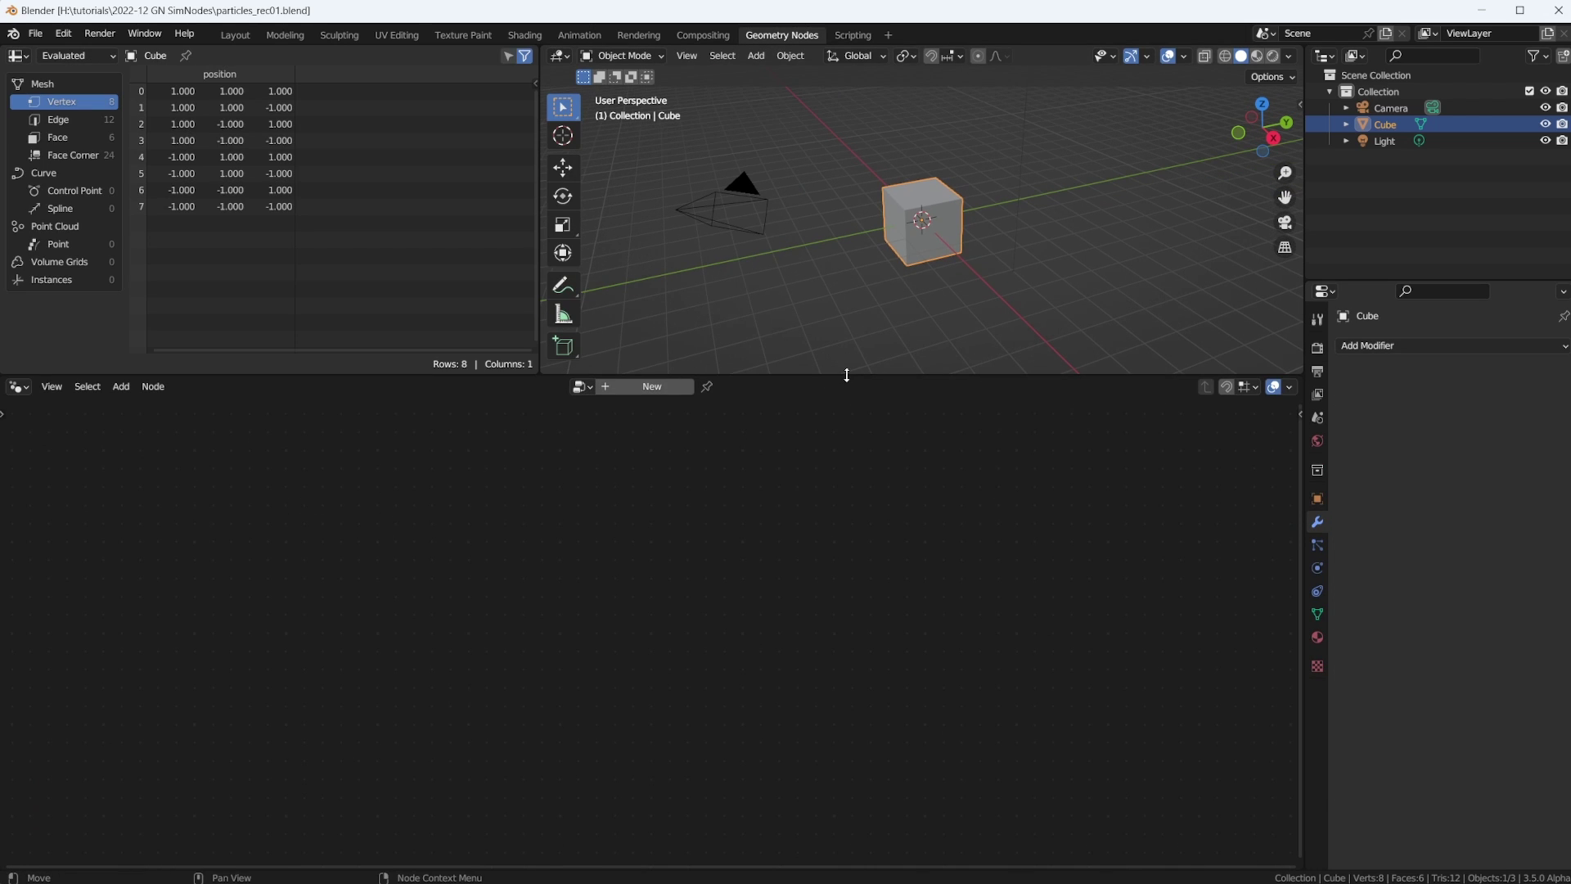
pyautogui.click(642, 386)
pyautogui.moveTo(409, 644); pyautogui.dragTo(115, 473)
# Insert Simulation Input and Simulation Output nodes between Group Input and Group Output, leaving space between them
pyautogui.hotkey('shift', 'a')
pyautogui.moveTo(300, 621)
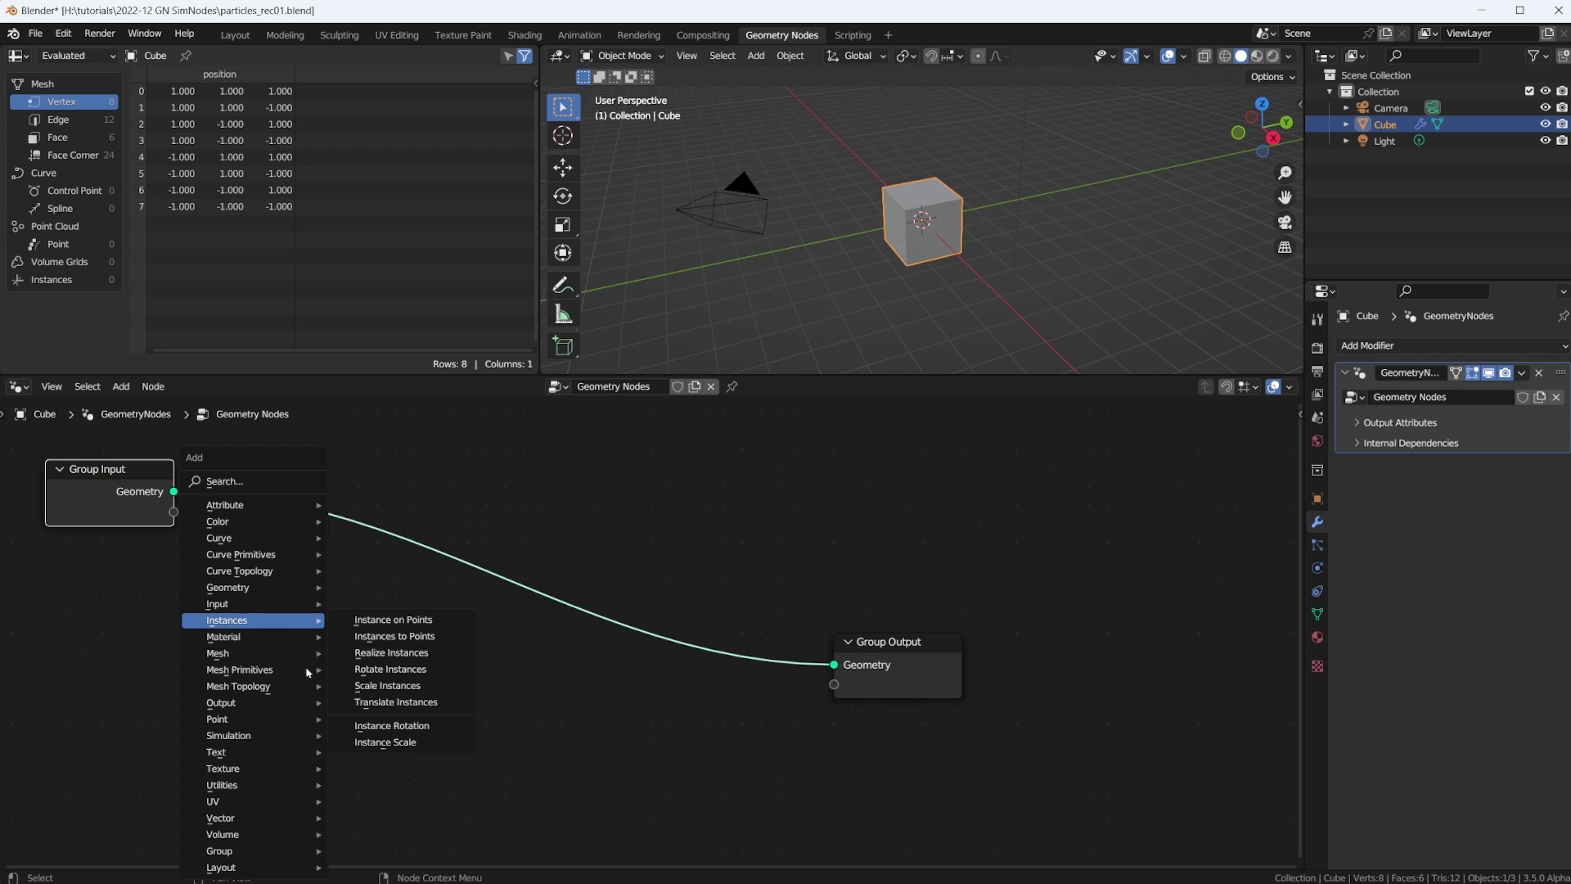
pyautogui.moveTo(246, 736)
pyautogui.click(392, 735)
pyautogui.click(594, 546)
pyautogui.hotkey('shift', 'a')
pyautogui.moveTo(642, 586)
pyautogui.click(792, 605)
pyautogui.click(758, 589)
pyautogui.moveTo(1023, 642); pyautogui.dragTo(1104, 598)
pyautogui.moveTo(887, 606); pyautogui.dragTo(952, 558)
# Add a Grid node with Size X and Size Y of 3 m and connect its Mesh to the Simulation Input's Geometry
pyautogui.hotkey('shift', 'a')
pyautogui.moveTo(269, 588)
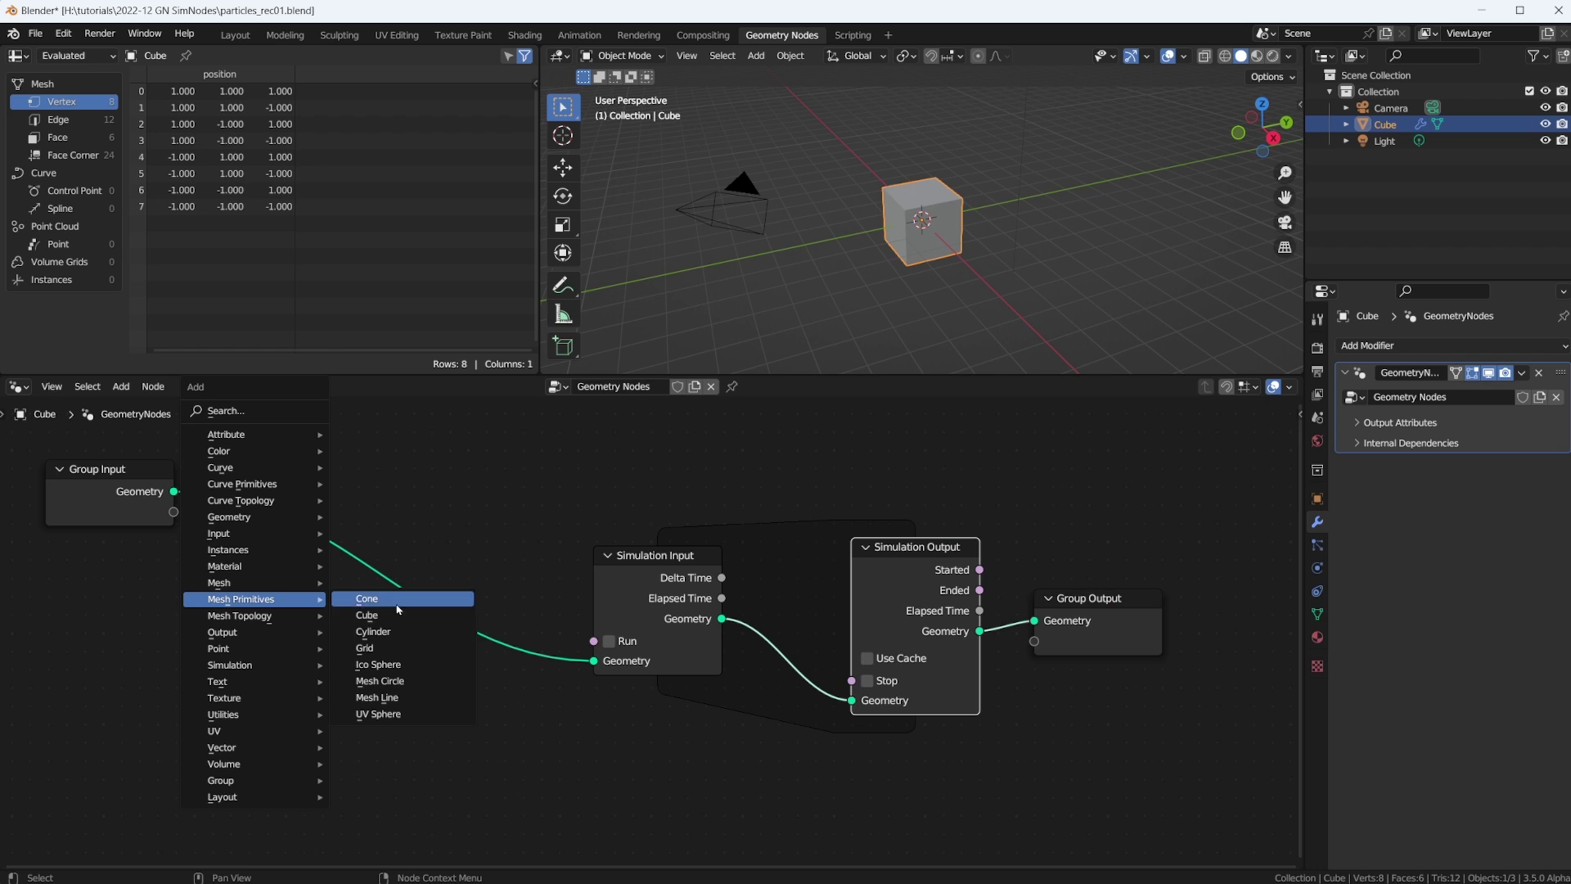
pyautogui.click(372, 647)
pyautogui.click(73, 573)
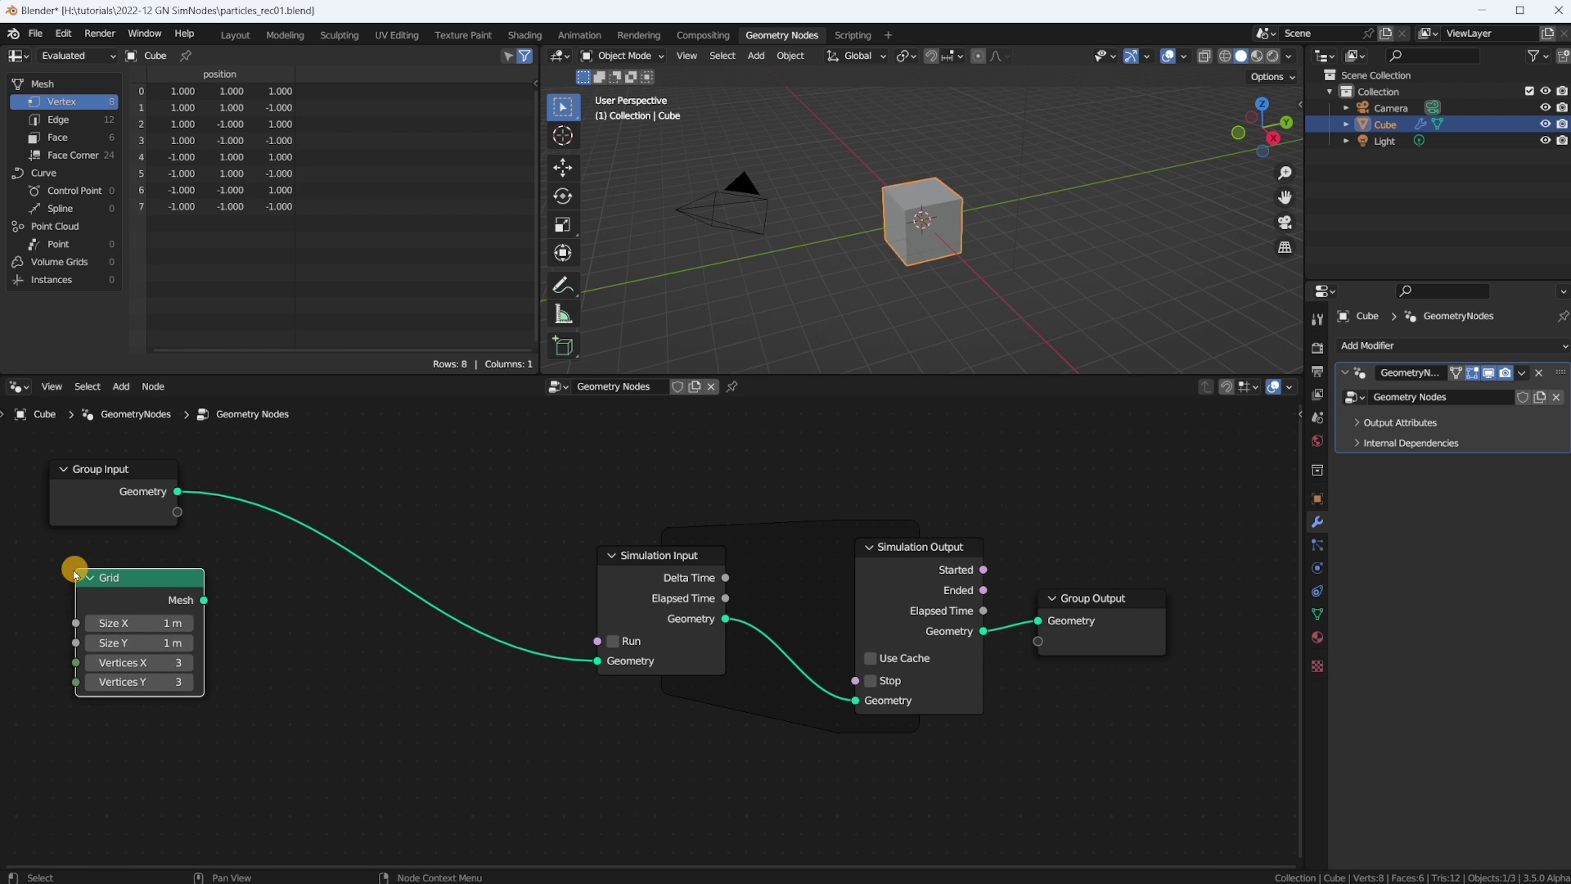
pyautogui.moveTo(171, 623); pyautogui.dragTo(571, 656)
pyautogui.write('3')
pyautogui.press('Return')
pyautogui.moveTo(571, 655); pyautogui.dragTo(597, 660)
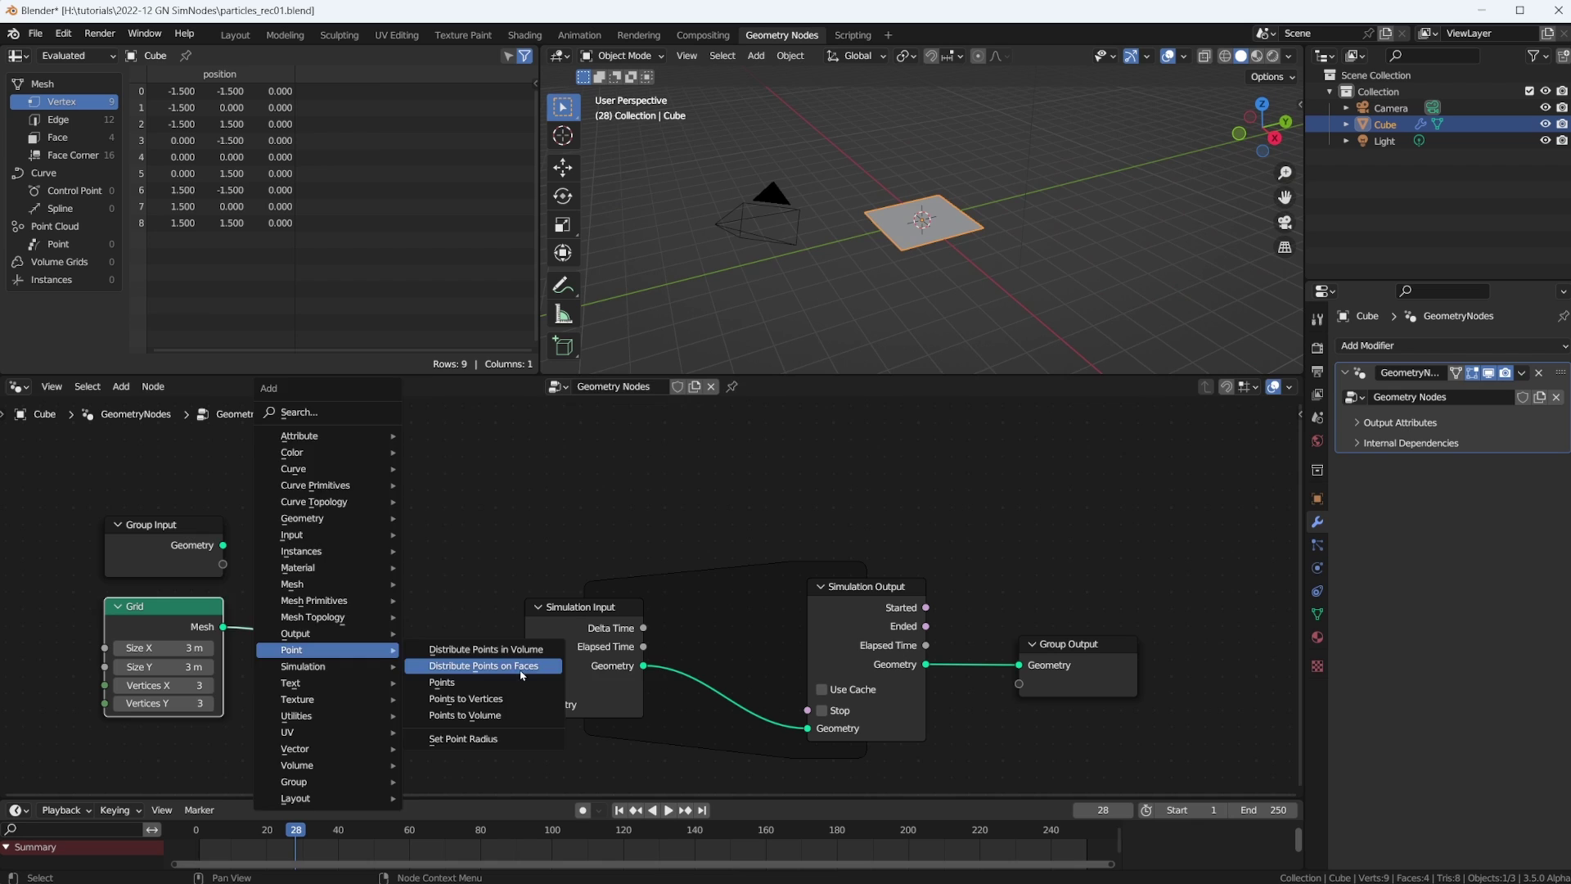
# Insert a Distribute Points on Faces node between Grid and Simulation Input, with a Density of 1
pyautogui.click(524, 651)
pyautogui.click(275, 570)
pyautogui.hotkey('shift', 'Left')
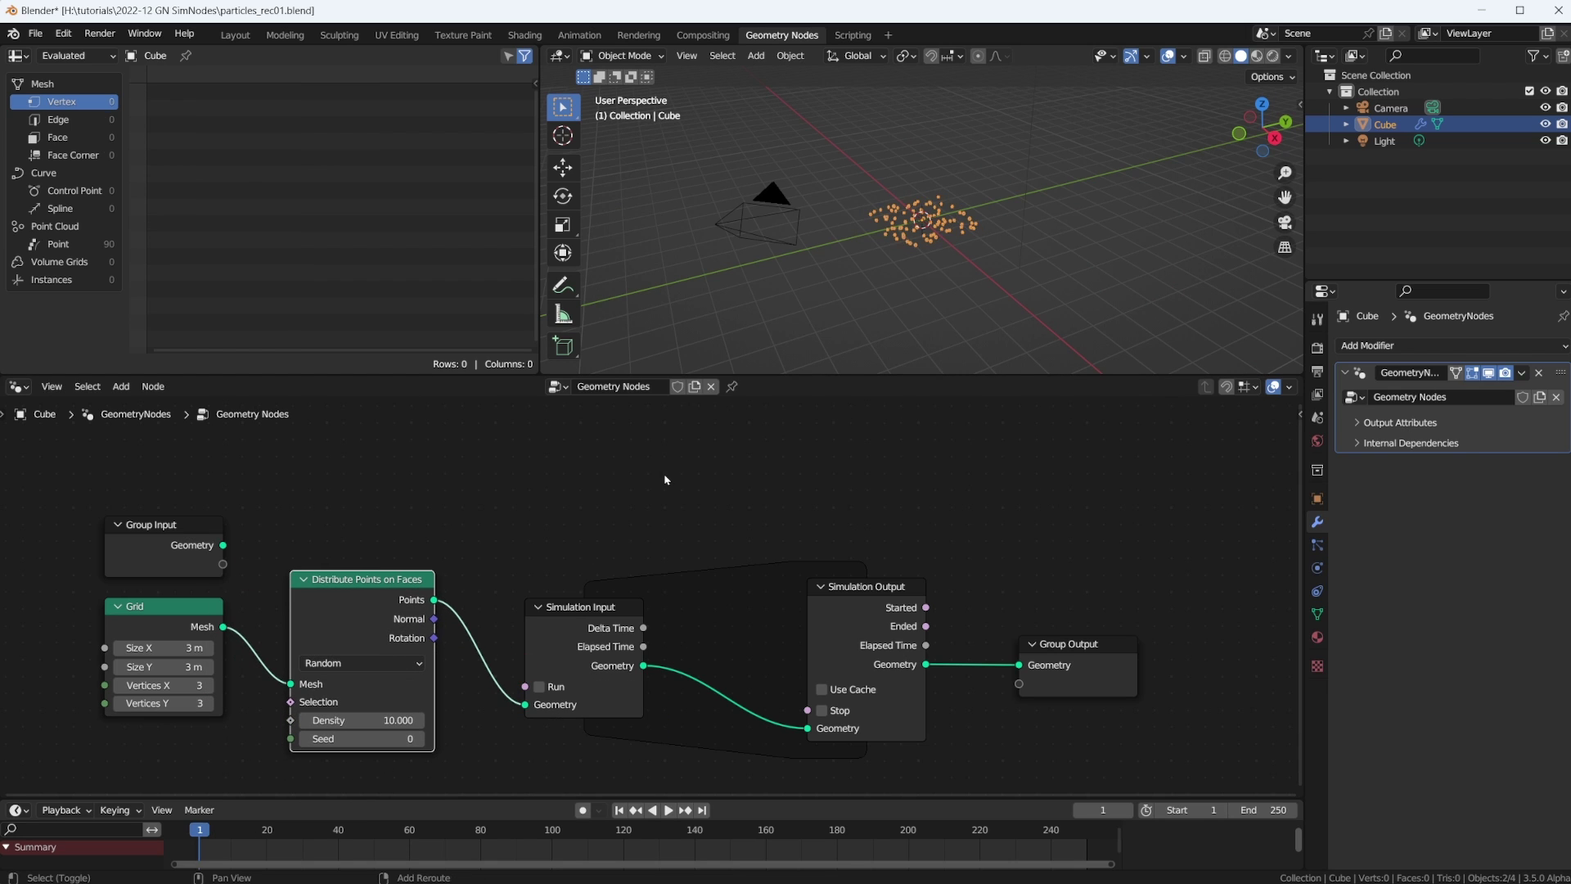
pyautogui.click(352, 722)
pyautogui.write('1')
pyautogui.press('Return')
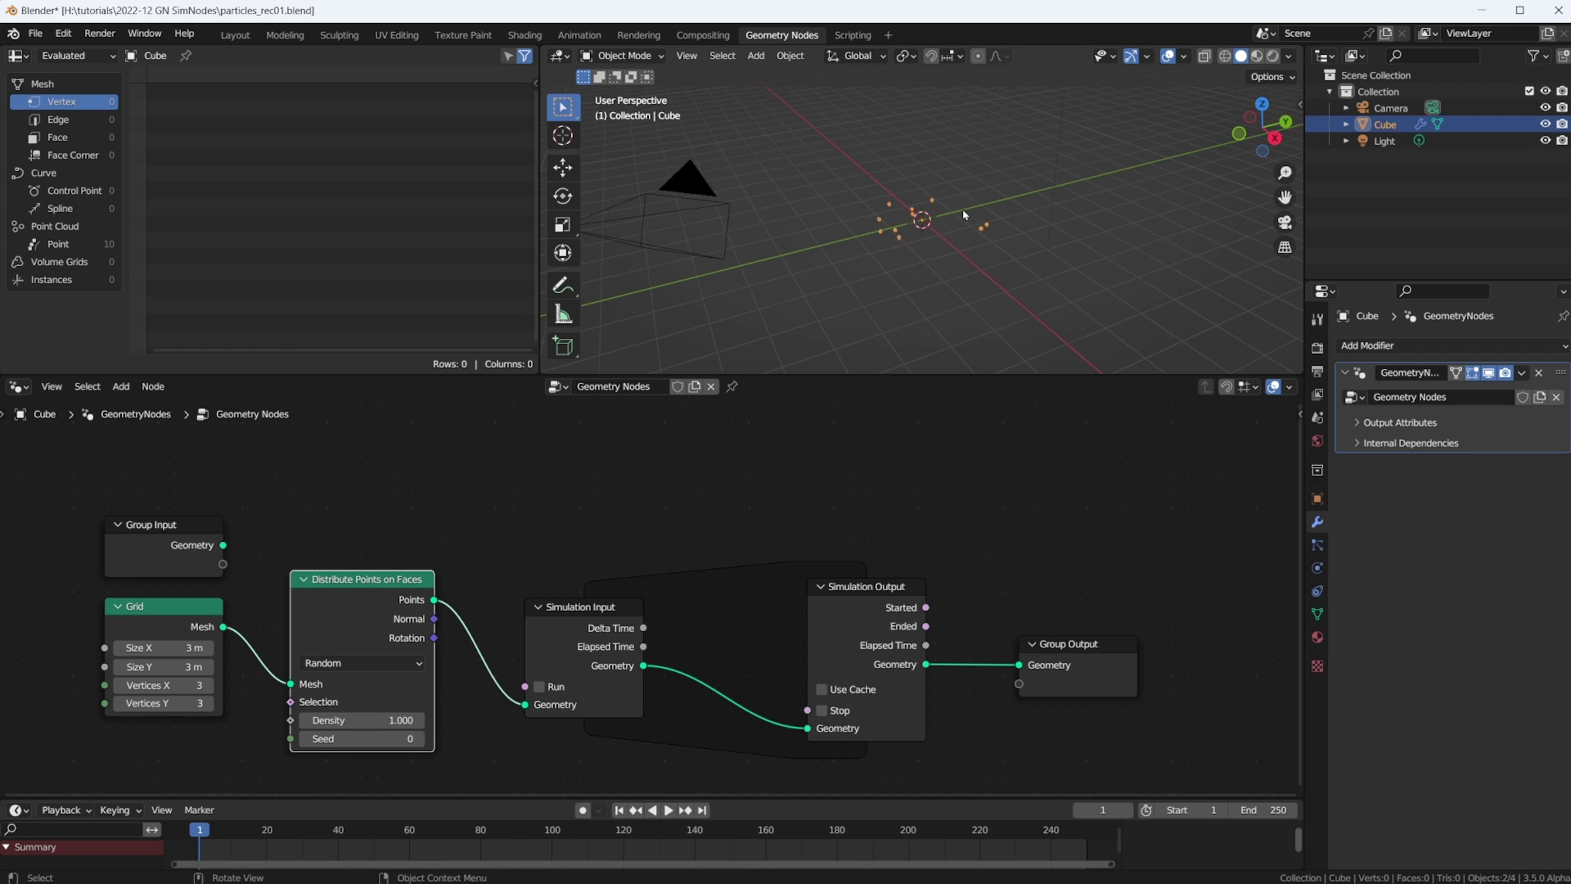
# Save the file and briefly play the animation to check the distributed points
pyautogui.moveTo(963, 208); pyautogui.dragTo(936, 295, button='middle')
pyautogui.hotkey('ctrl', 's')
pyautogui.press('space')
pyautogui.press('space')
# Spread the two simulation nodes apart and insert a Set Position node on the Geometry link between them
pyautogui.moveTo(884, 585); pyautogui.dragTo(1014, 556)
pyautogui.moveTo(600, 607); pyautogui.dragTo(627, 558)
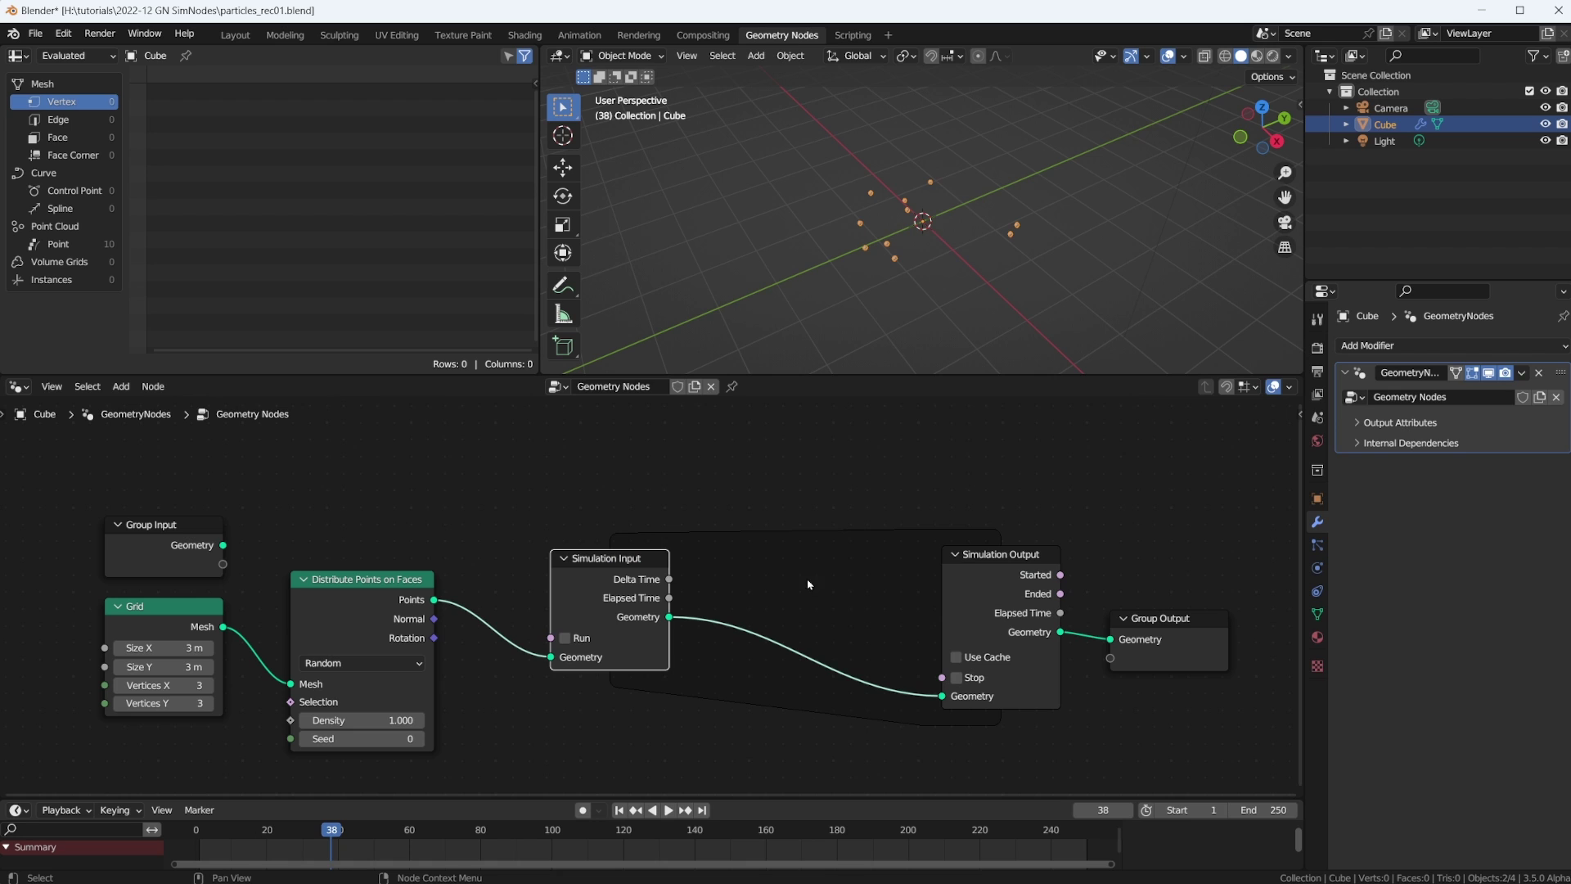
pyautogui.moveTo(912, 263); pyautogui.dragTo(932, 201, button='middle')
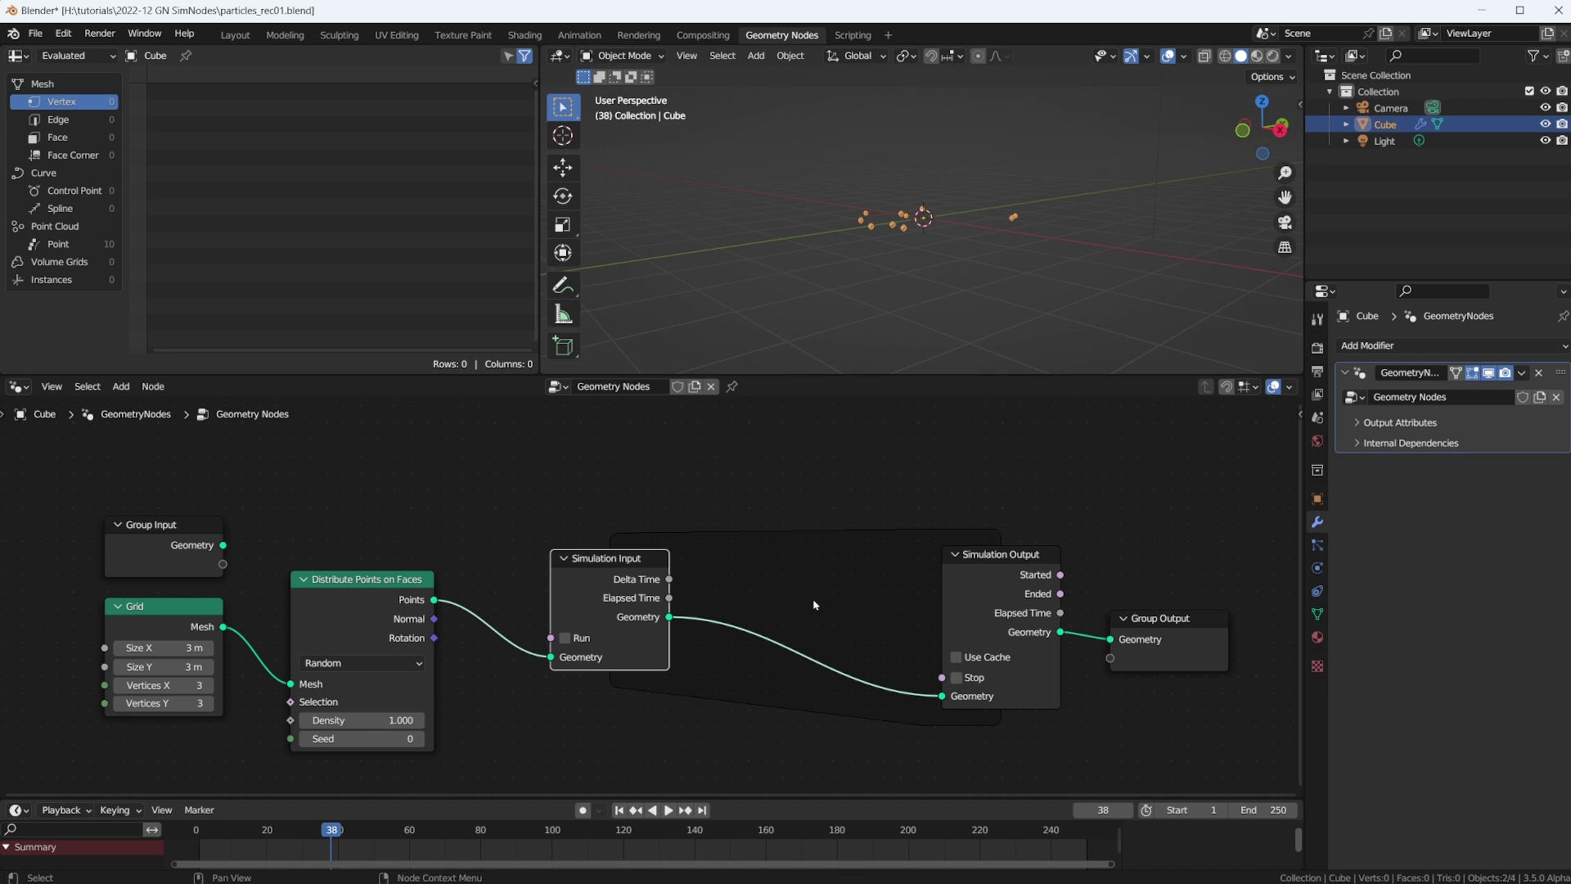
pyautogui.moveTo(814, 604); pyautogui.dragTo(777, 508, button='middle')
pyautogui.hotkey('shift', 'a')
pyautogui.click(758, 274)
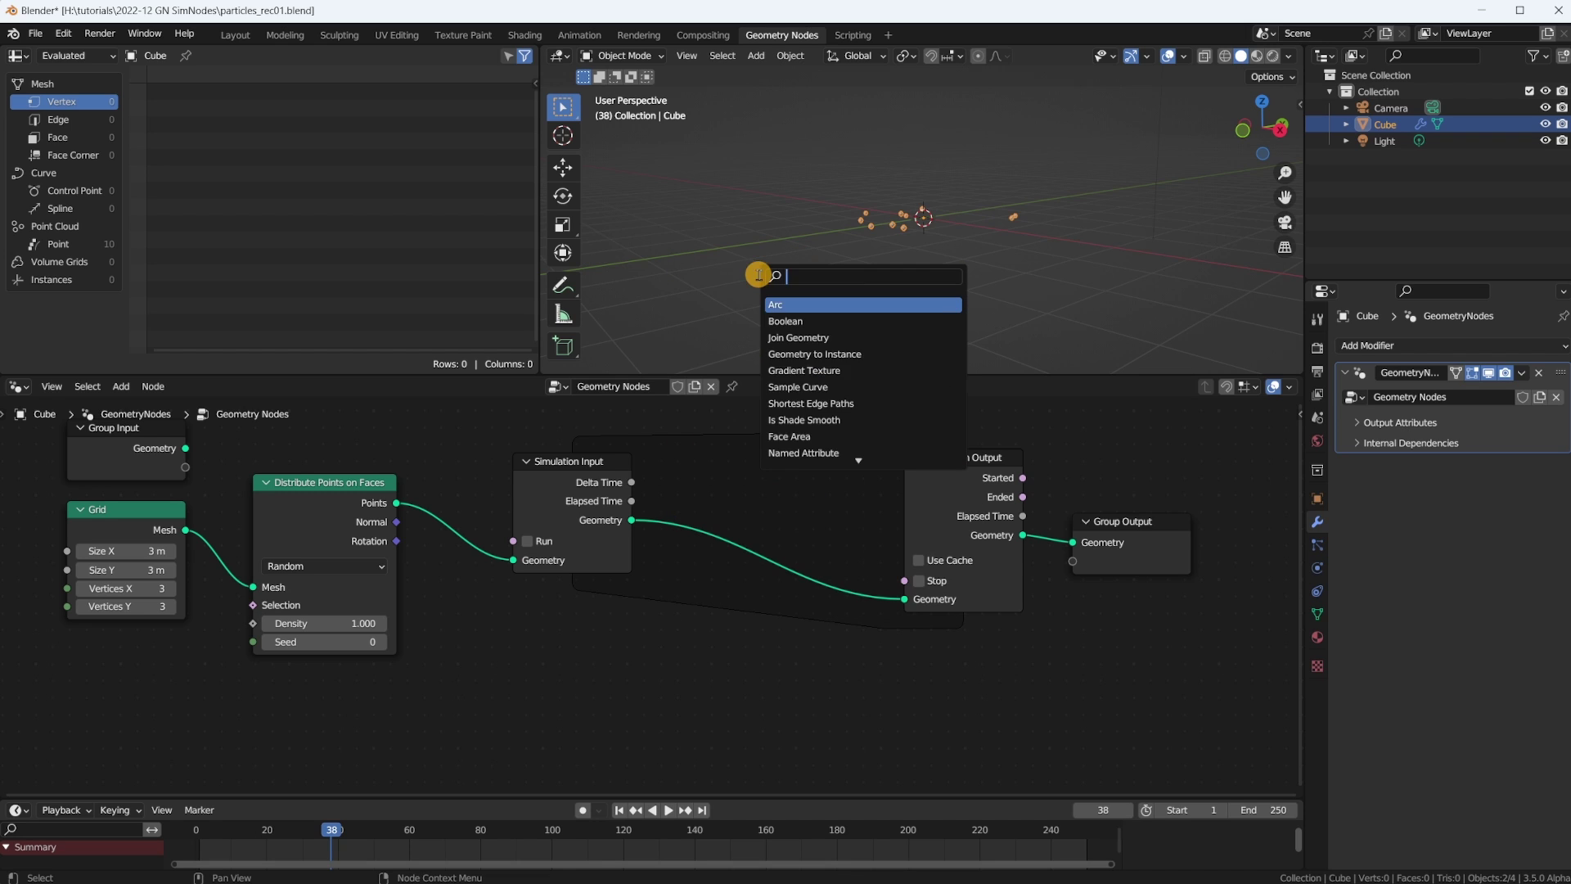
pyautogui.write('set')
pyautogui.press('Down')
pyautogui.press('Down')
pyautogui.press('Return')
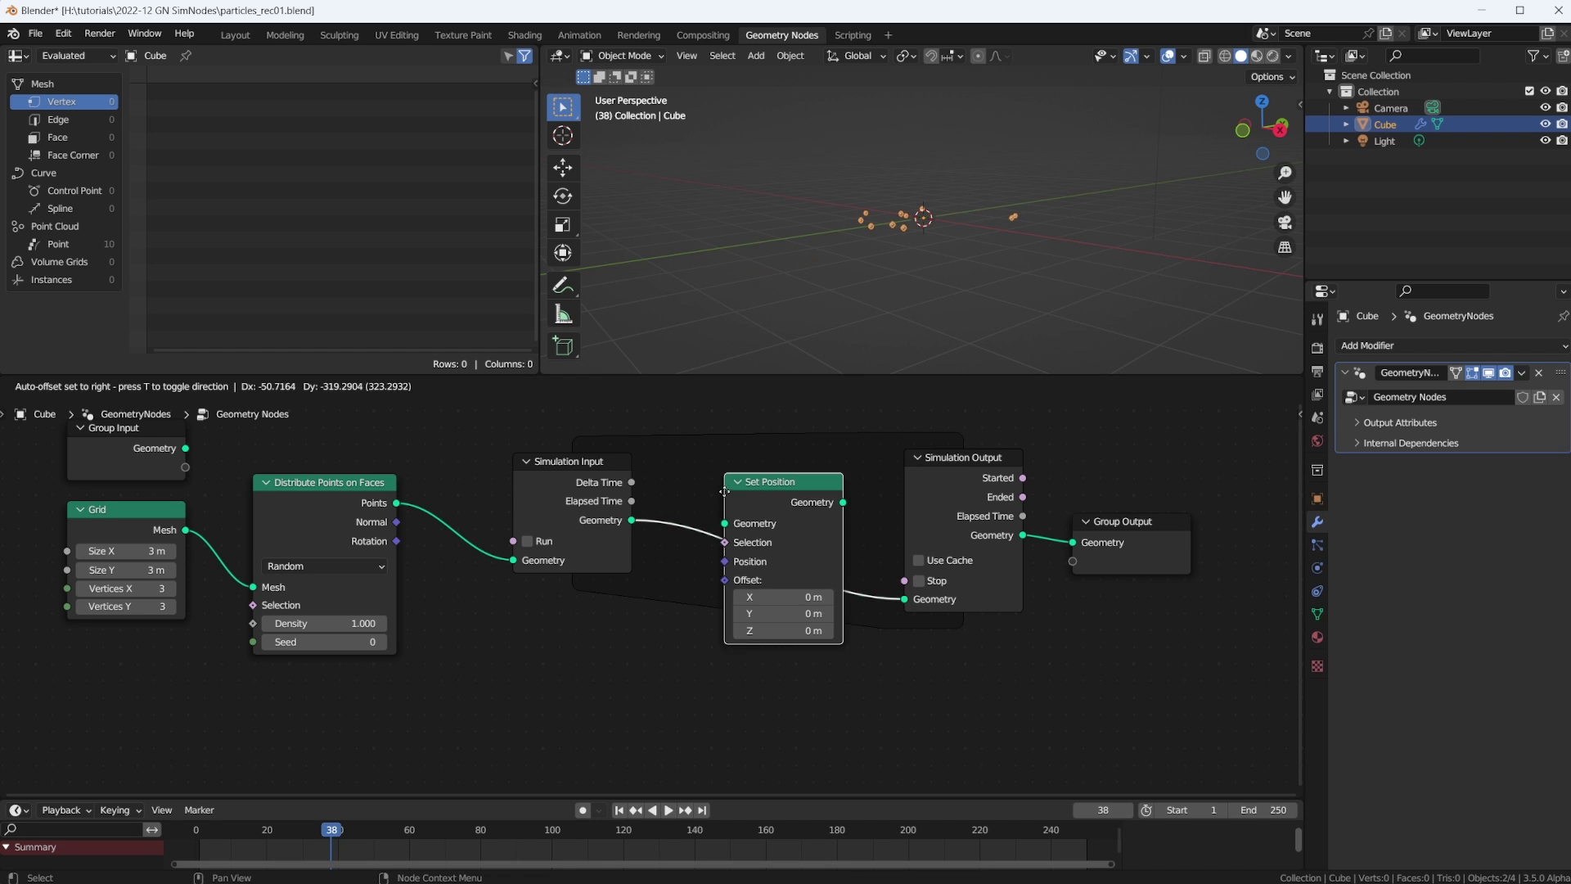
pyautogui.click(718, 472)
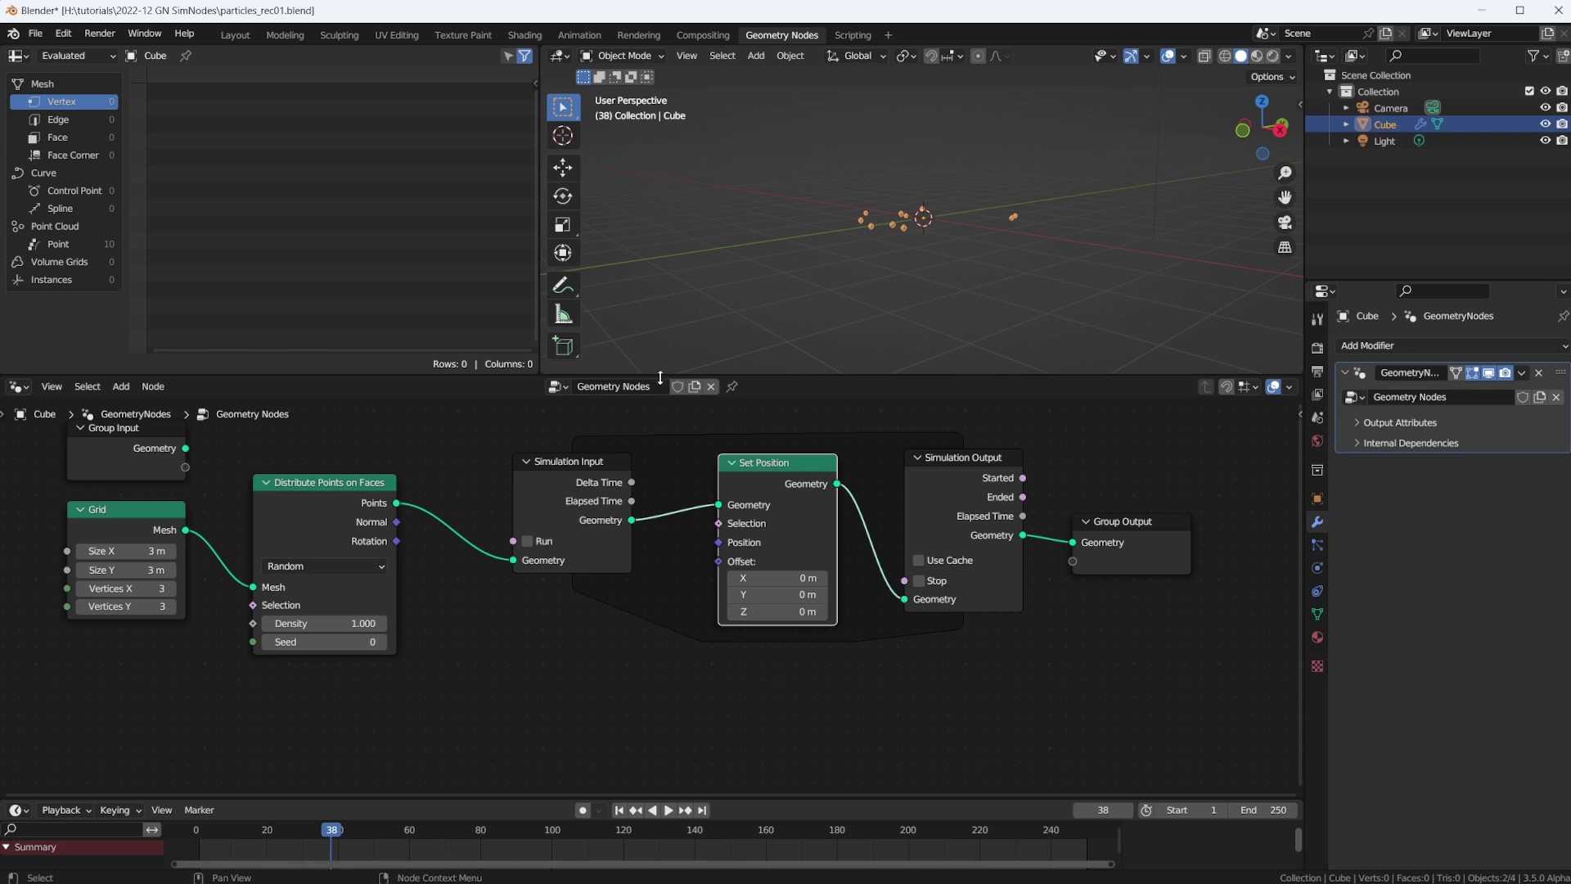
# Set the Set Position node's Z offset to -0.2 m
pyautogui.moveTo(782, 605); pyautogui.dragTo(774, 670, button='middle')
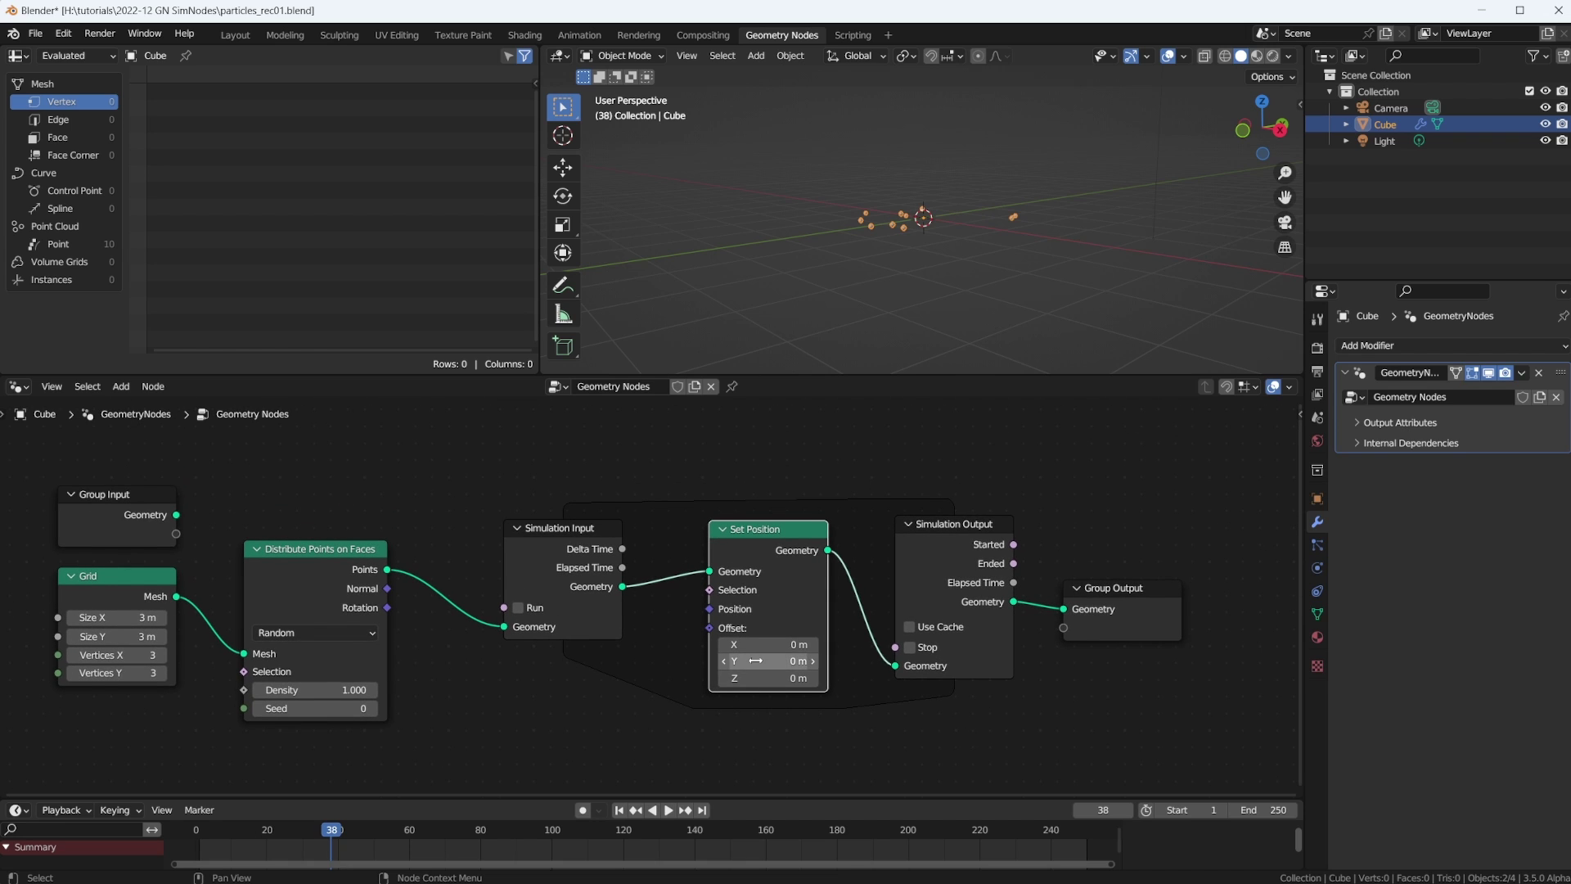
pyautogui.scroll(1, 754, 661)
pyautogui.click(779, 686)
pyautogui.hotkey('ctrl', 'a')
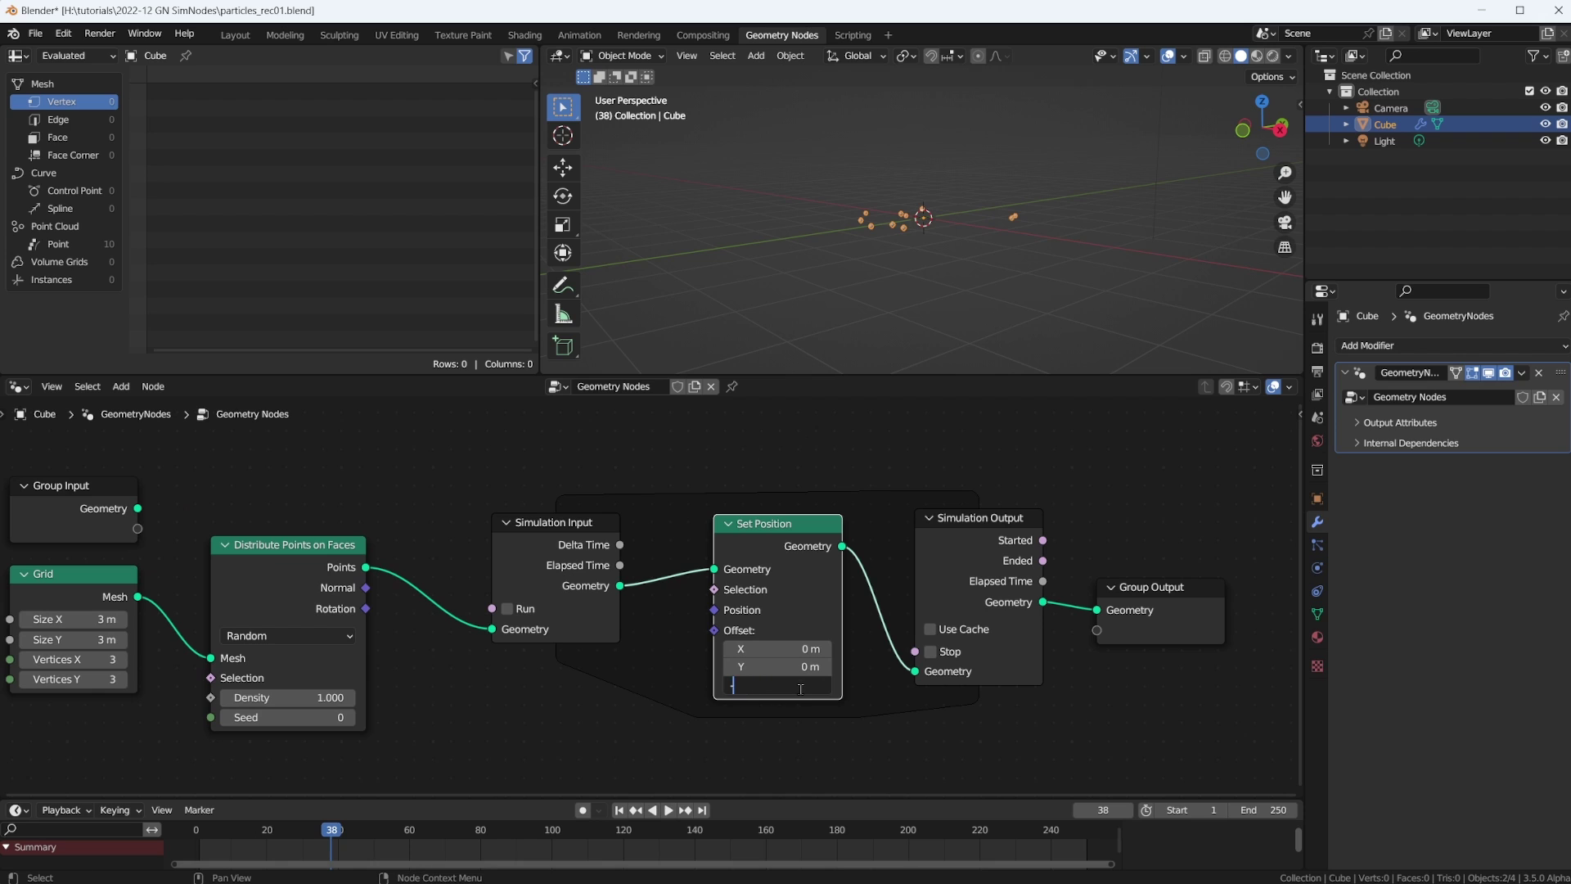
pyautogui.press('Return')
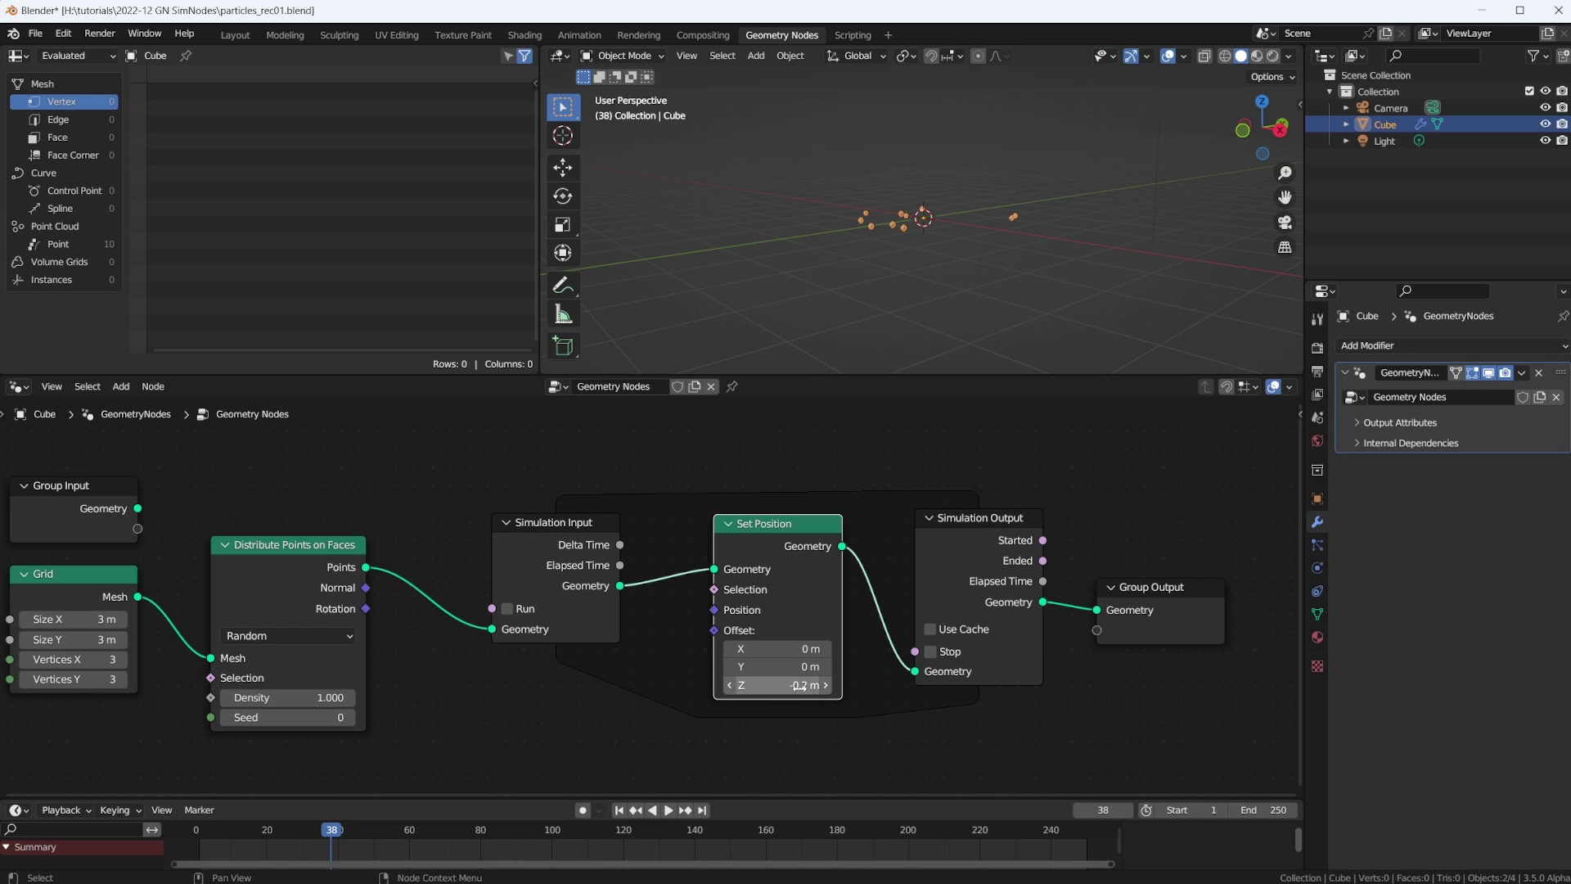
# Play the simulation, examine the points' motion from the front view and return to the first frame
pyautogui.press('space')
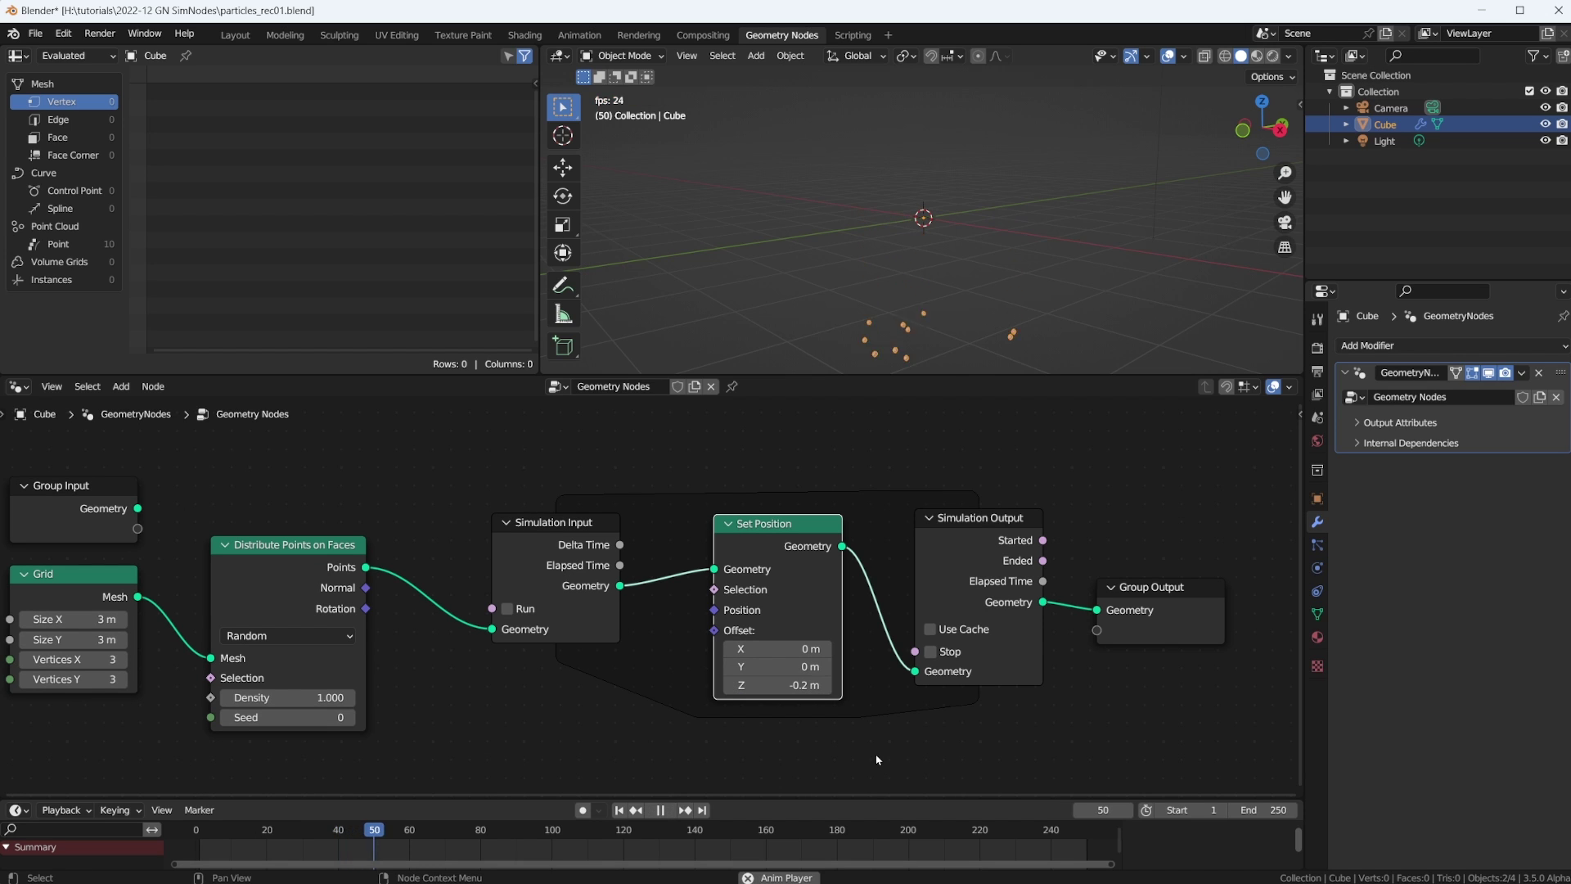
pyautogui.press('space')
pyautogui.moveTo(978, 295); pyautogui.dragTo(998, 218, button='middle')
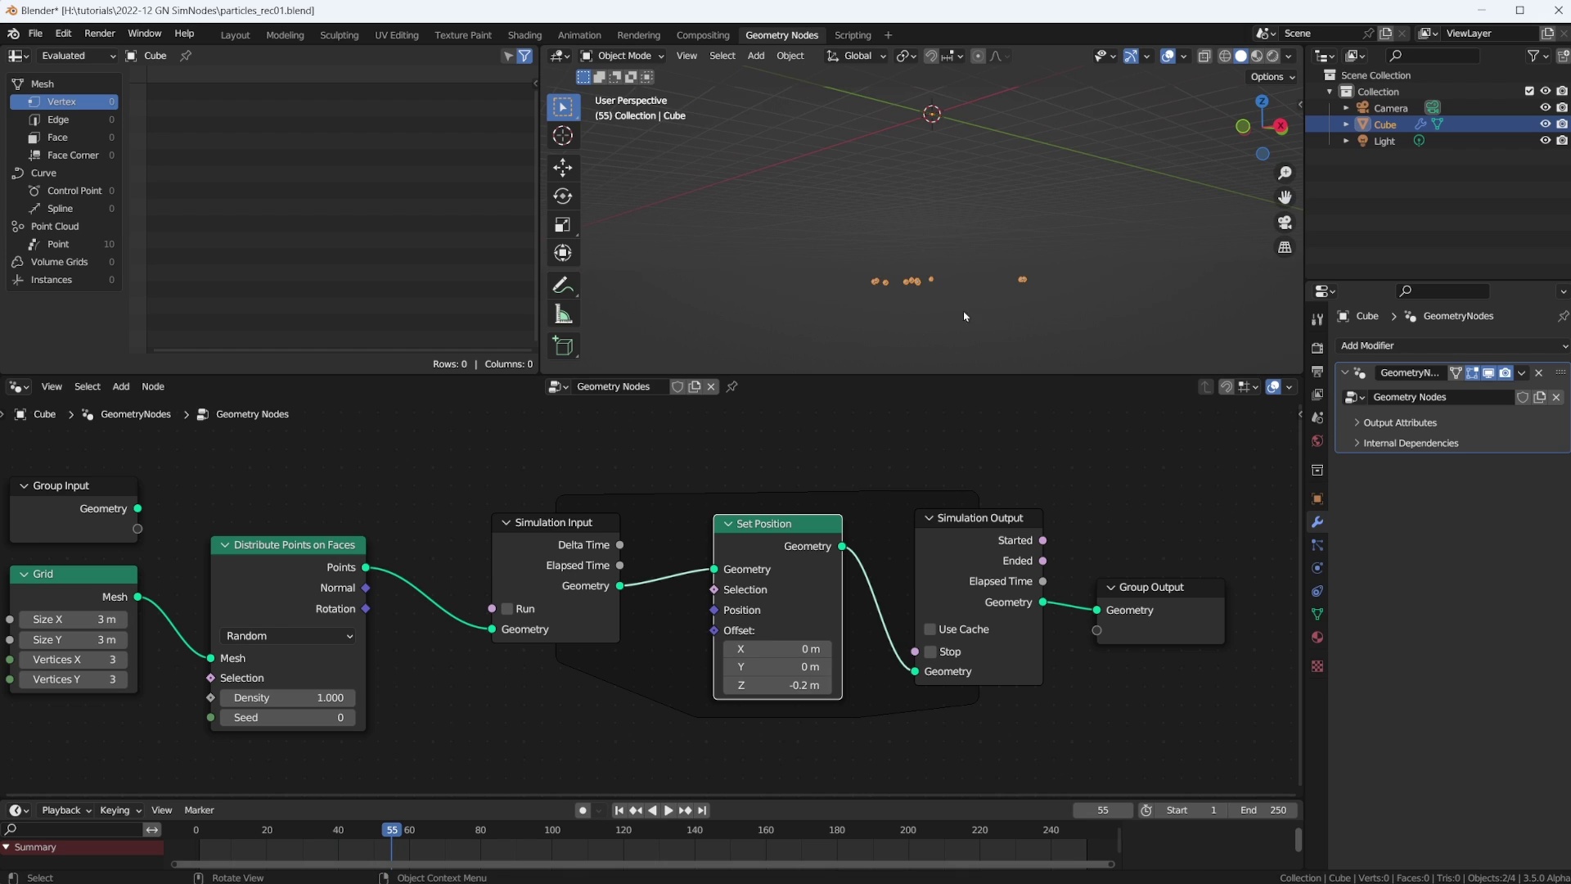
pyautogui.press('KP_1')
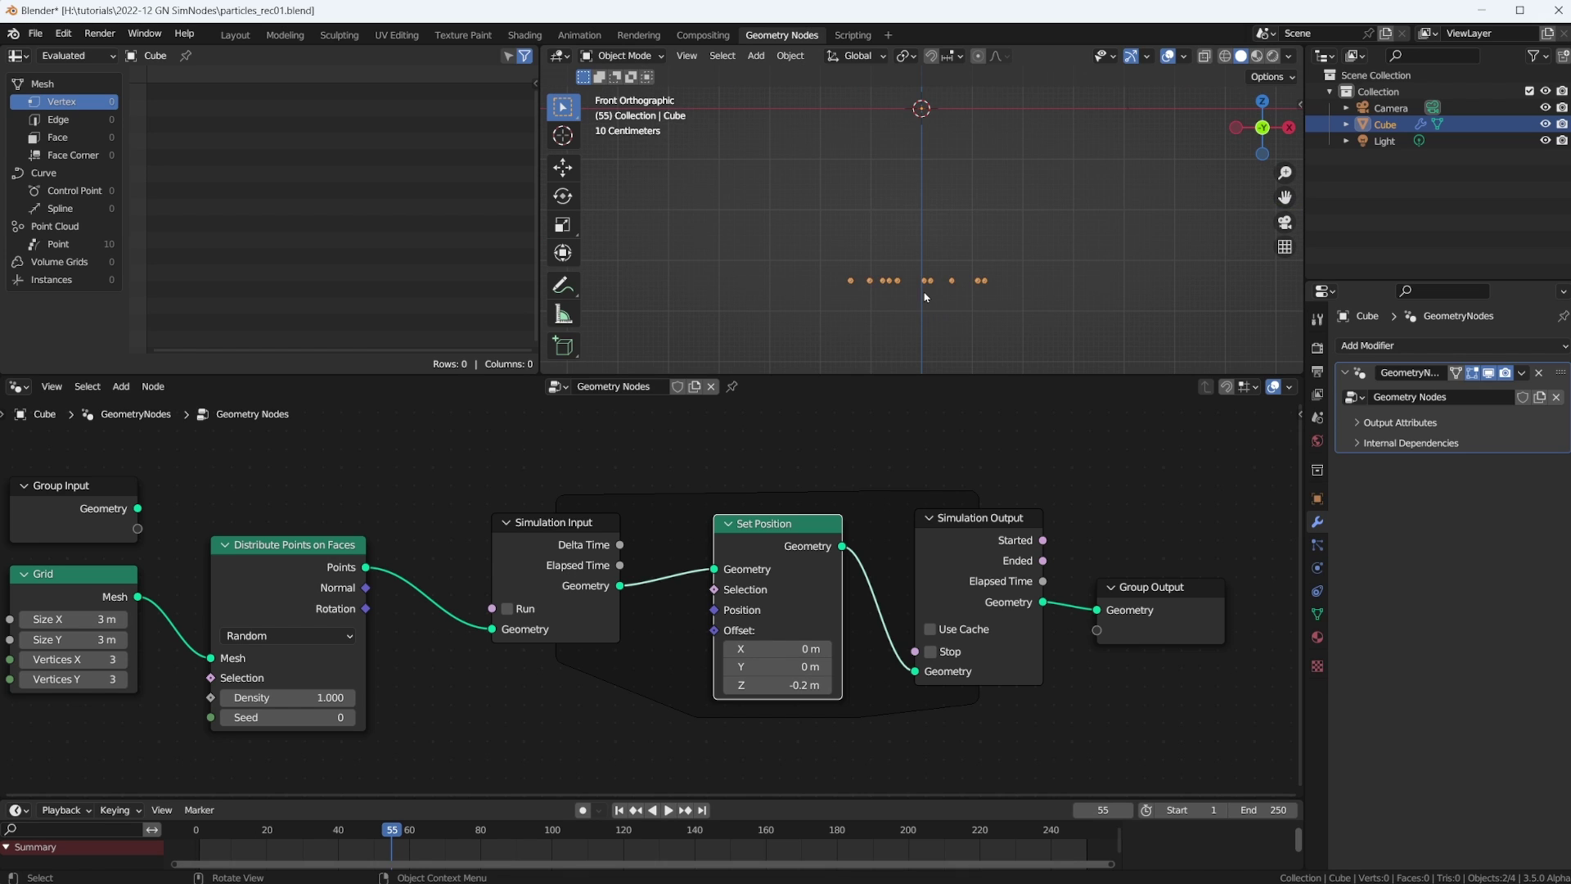
pyautogui.hotkey('shift', 'Left')
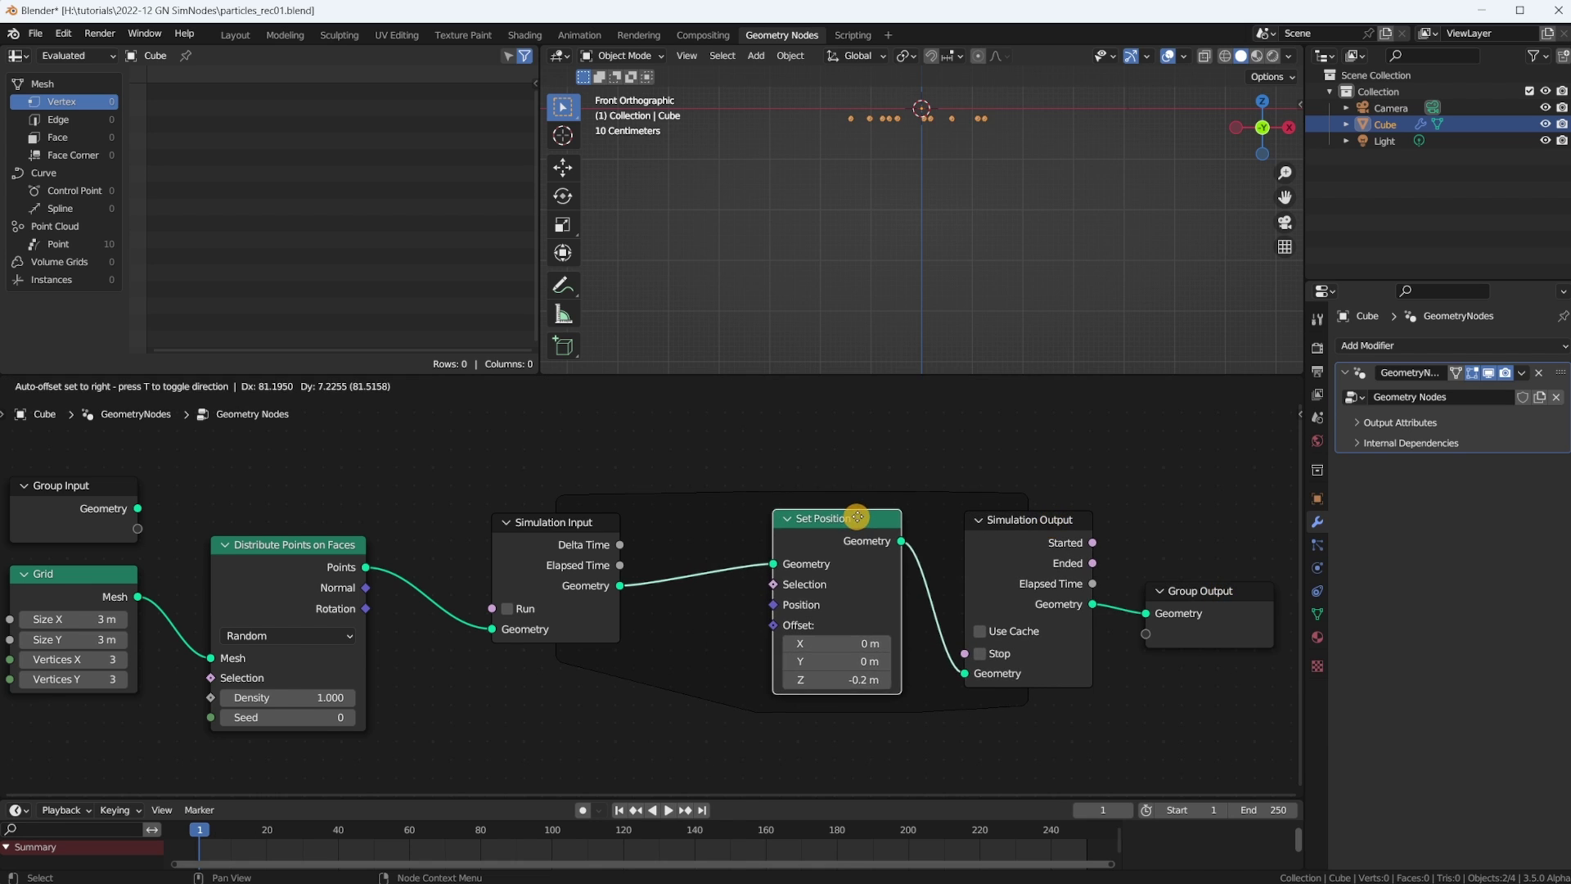
# Insert a Join Geometry node between Simulation Input and Set Position
pyautogui.hotkey('shift', 'a')
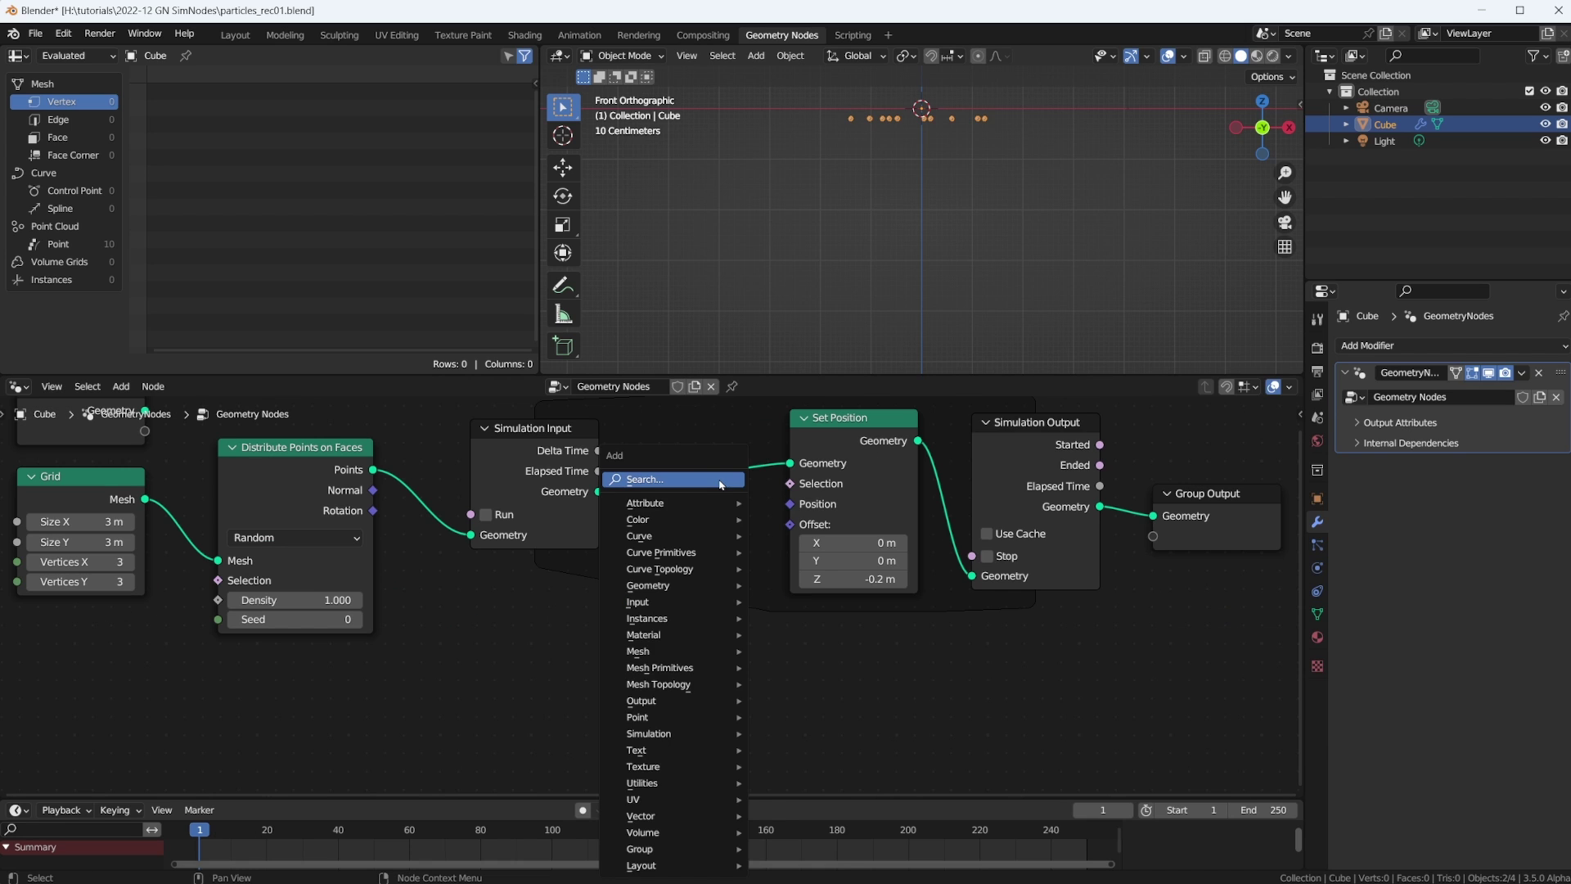
pyautogui.click(710, 480)
pyautogui.write('joion')
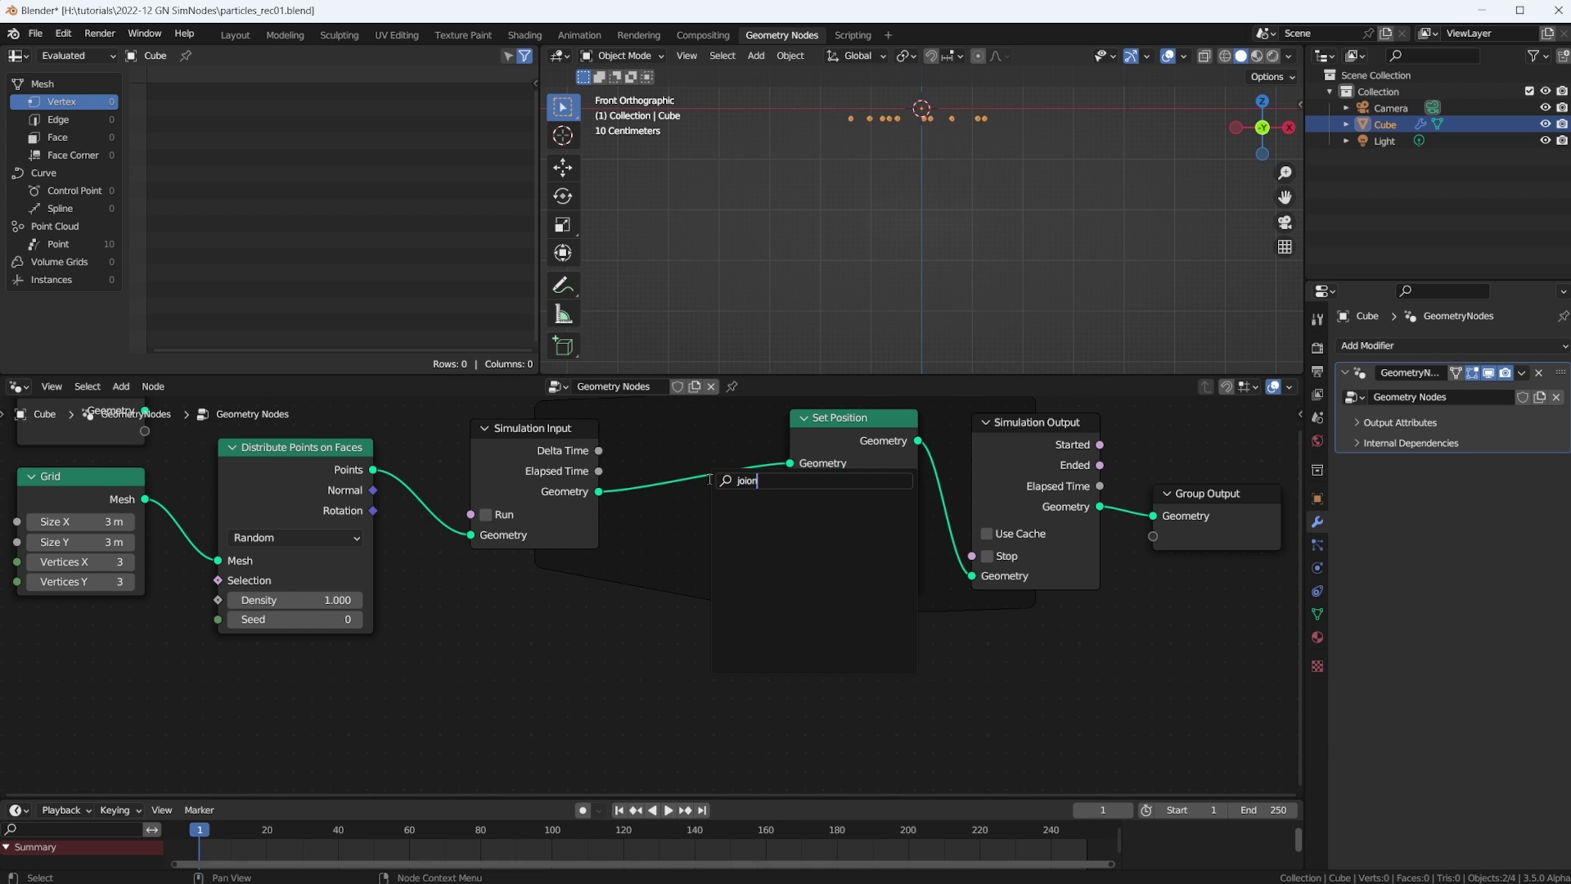
pyautogui.press('BackSpace')
pyautogui.press('BackSpace')
pyautogui.press('BackSpace')
pyautogui.press('Down')
pyautogui.press('Return')
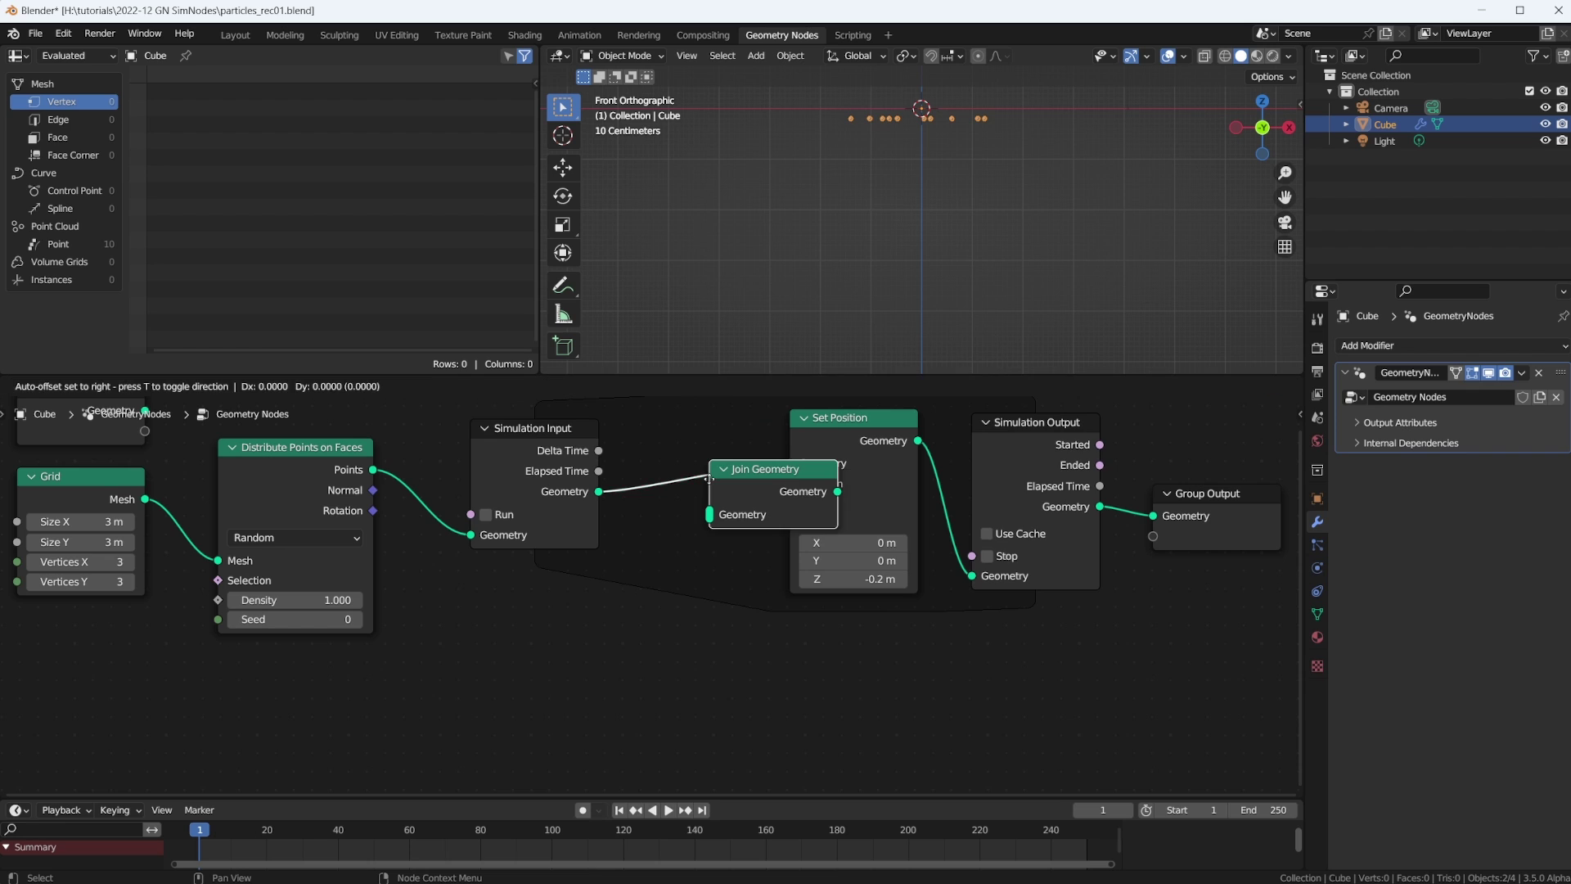
pyautogui.click(644, 489)
pyautogui.moveTo(741, 480); pyautogui.dragTo(754, 482)
pyautogui.click(759, 478)
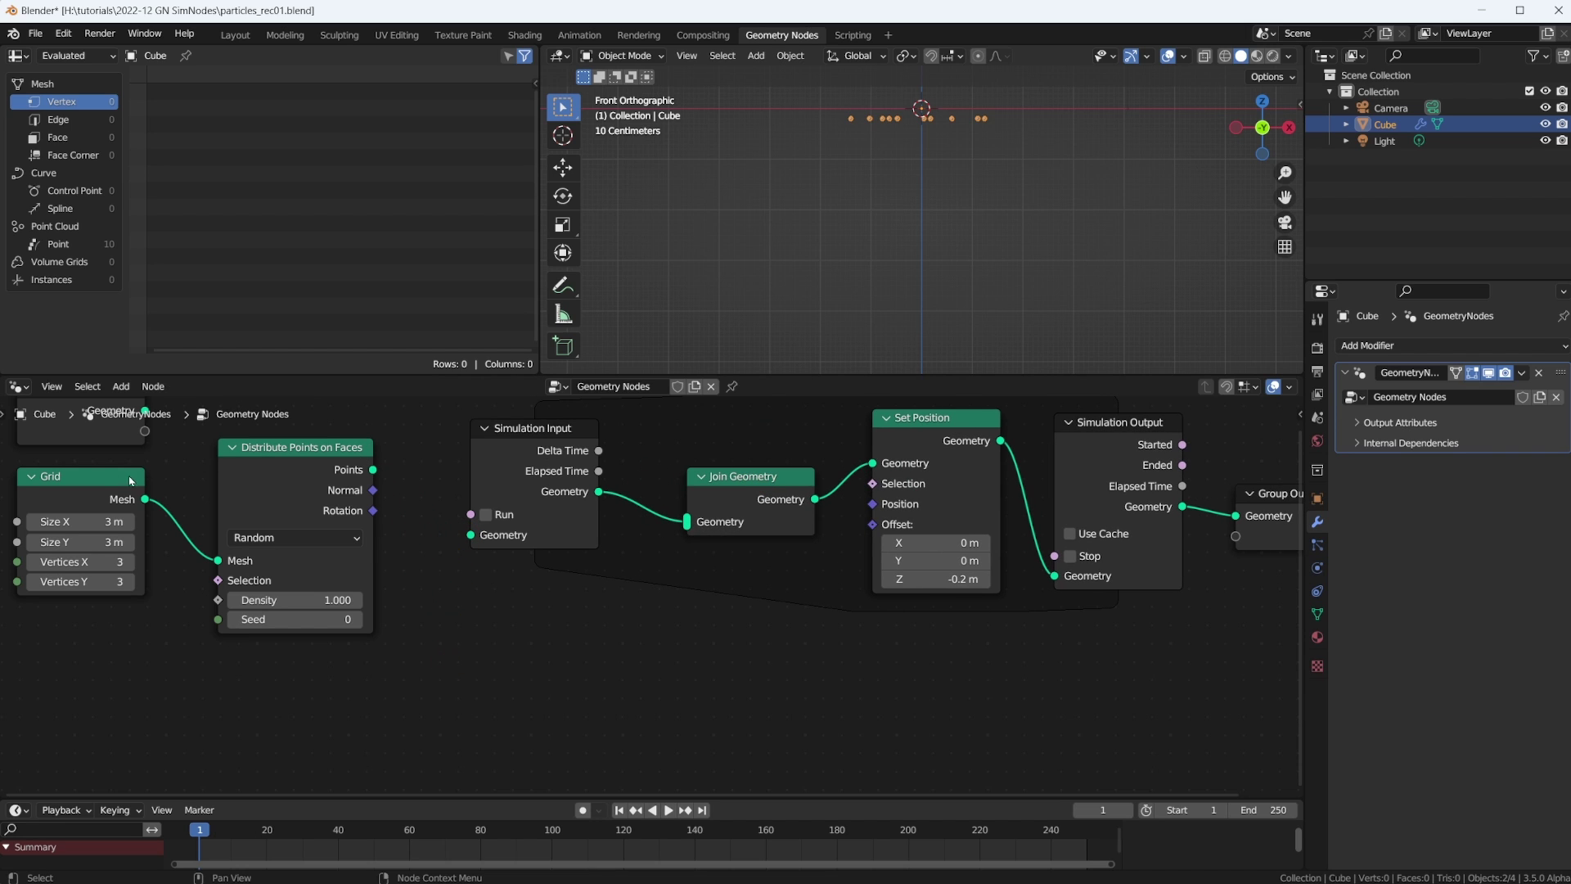
# Move the Grid and Distribute Points on Faces nodes below the simulation and connect Points to the Join Geometry input
pyautogui.click(122, 482)
pyautogui.keyDown('shift'); pyautogui.click(262, 446); pyautogui.keyUp('shift')
pyautogui.moveTo(263, 446); pyautogui.dragTo(277, 595)
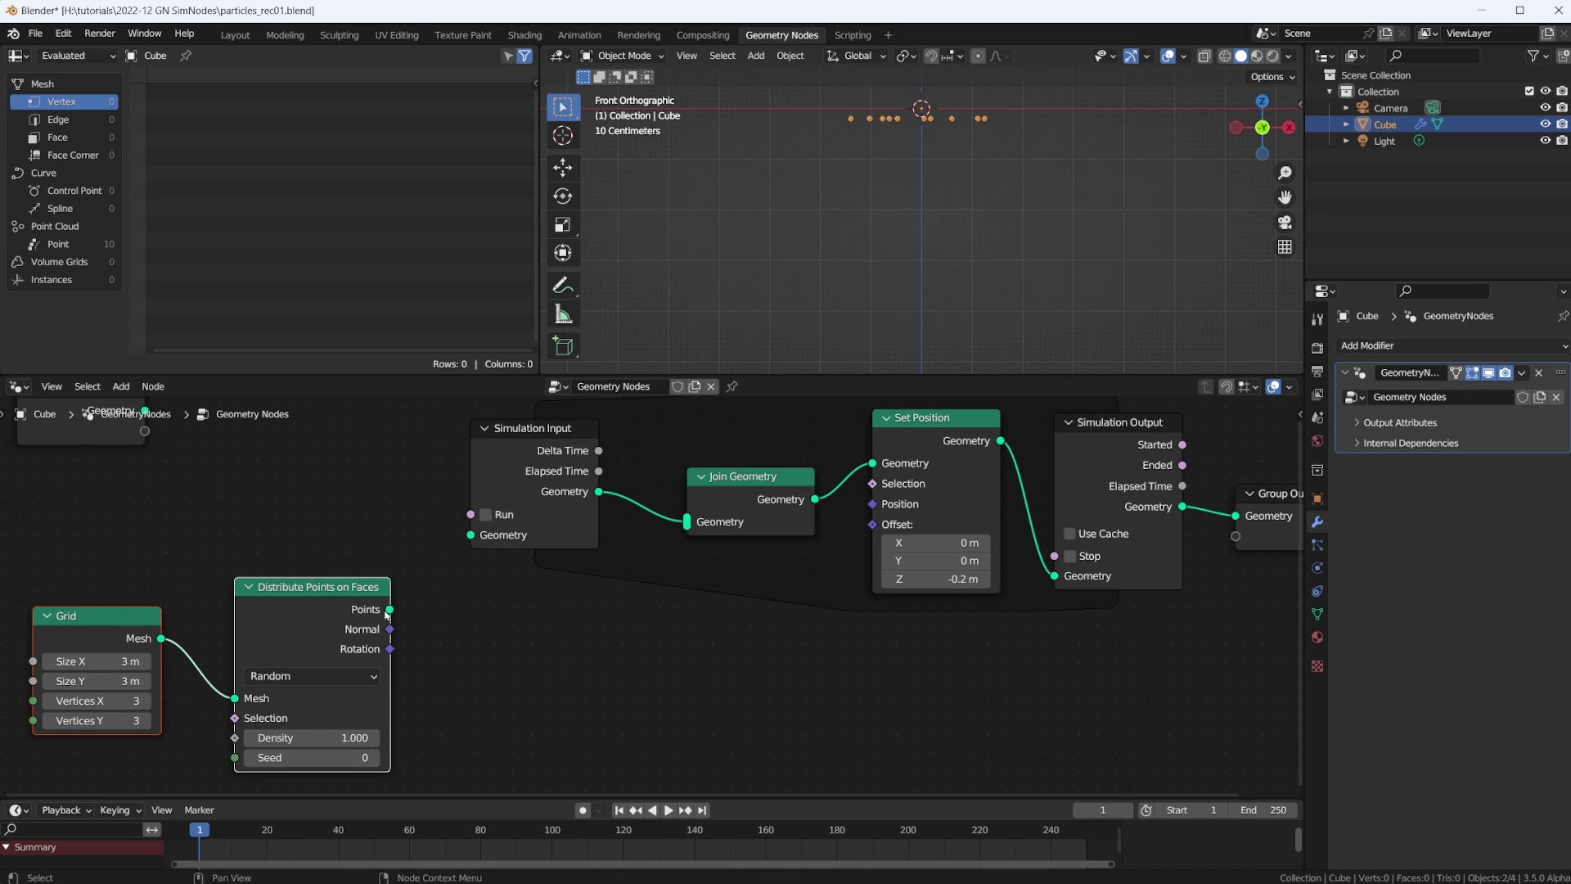
pyautogui.moveTo(386, 612); pyautogui.dragTo(687, 524)
pyautogui.moveTo(717, 601); pyautogui.dragTo(684, 642, button='middle')
pyautogui.scroll(-2, 566, 693)
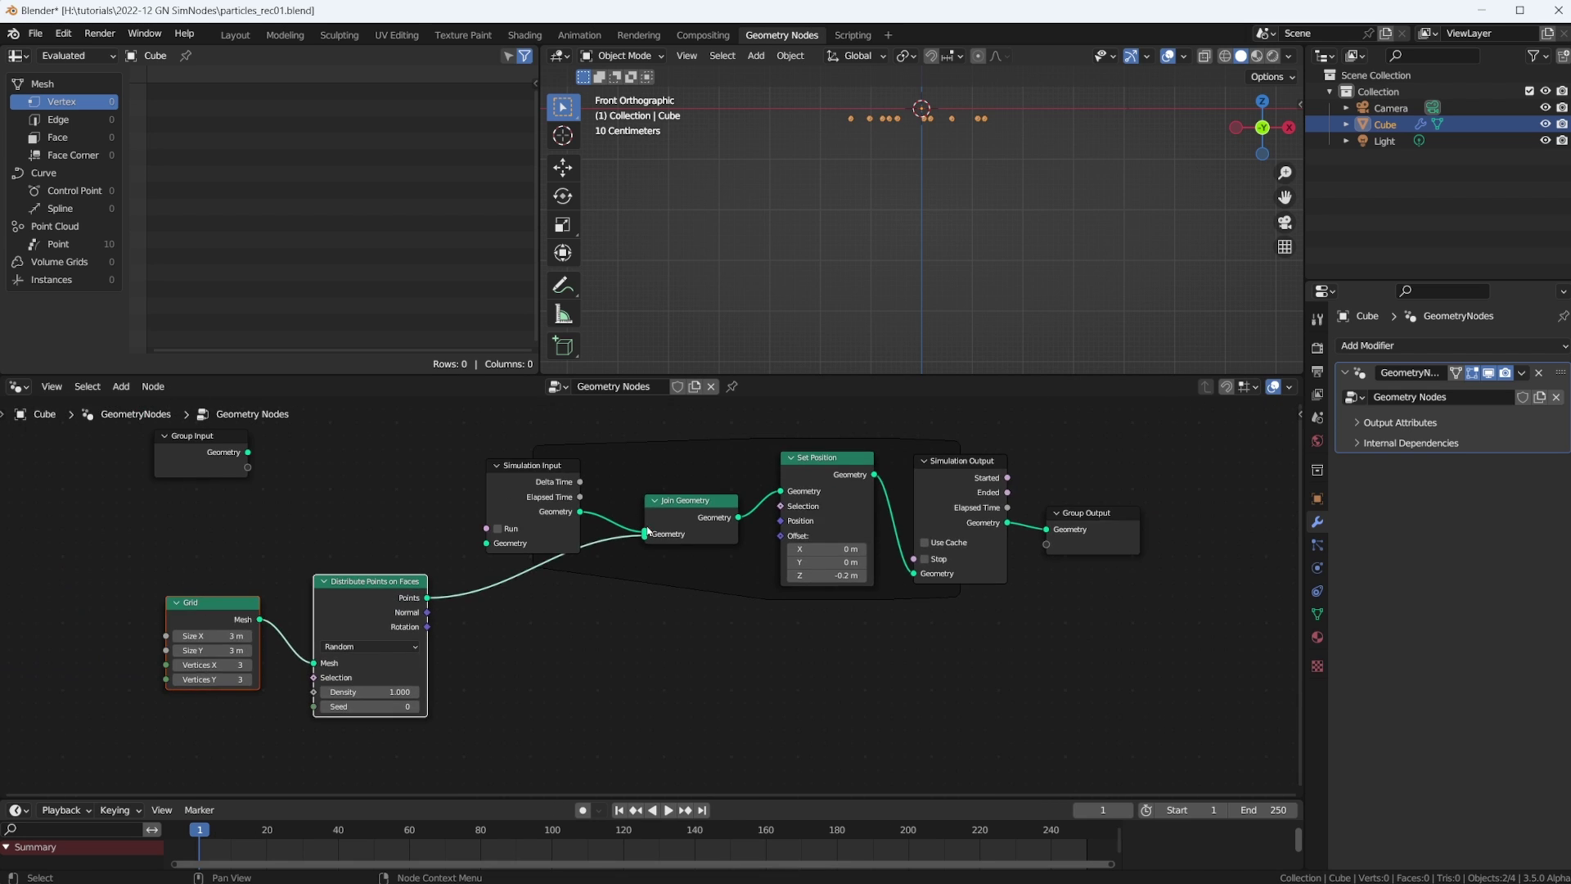
pyautogui.scroll(1, 708, 556)
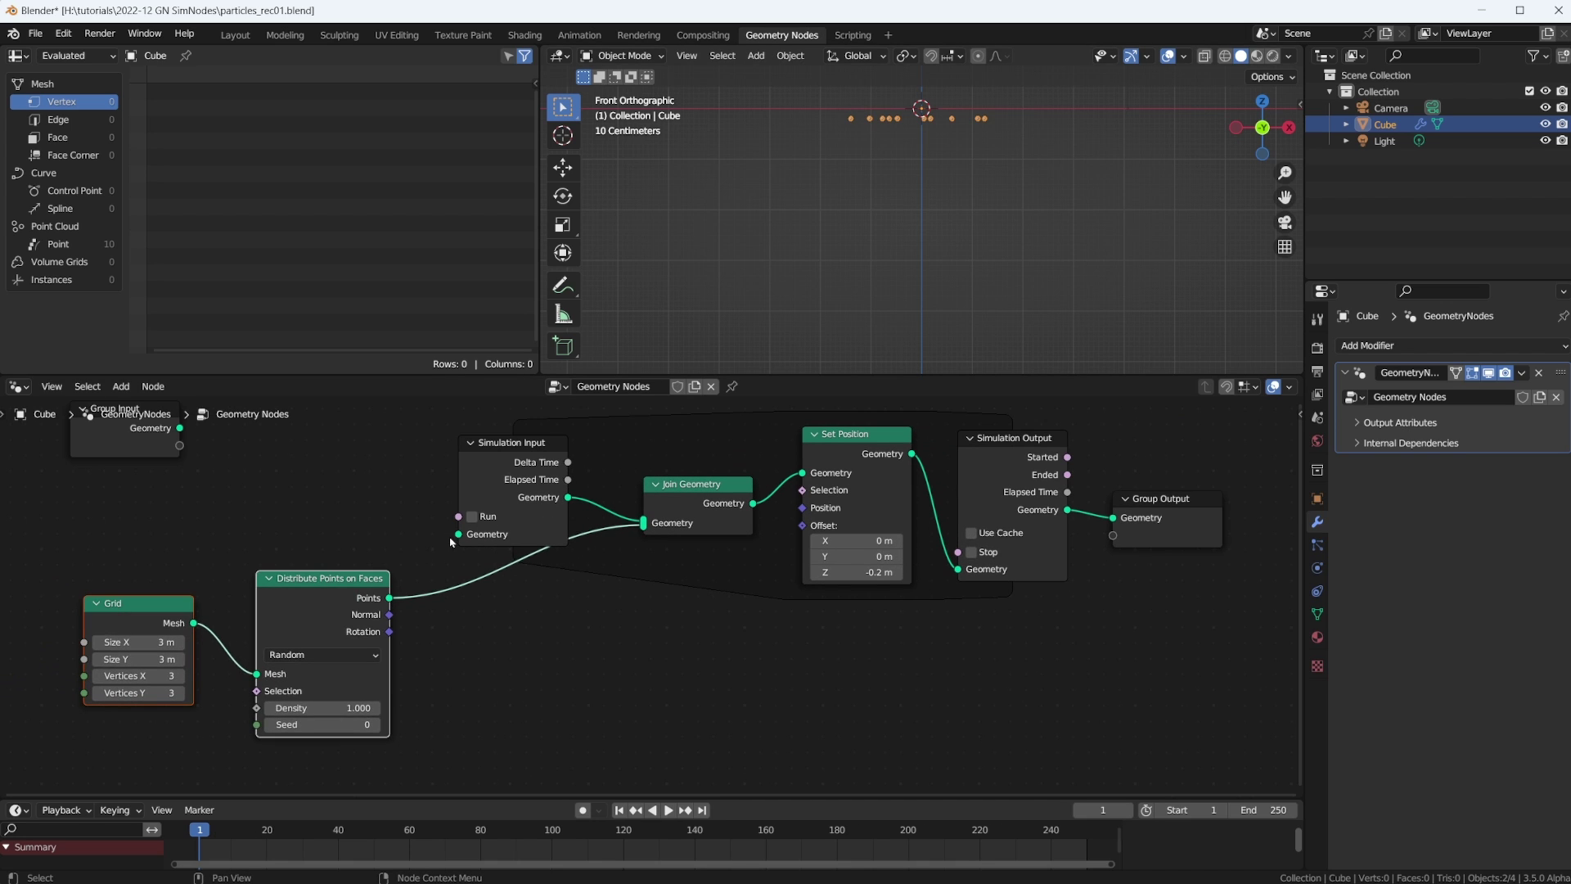
pyautogui.moveTo(337, 585); pyautogui.dragTo(355, 626)
pyautogui.moveTo(696, 487); pyautogui.dragTo(695, 480)
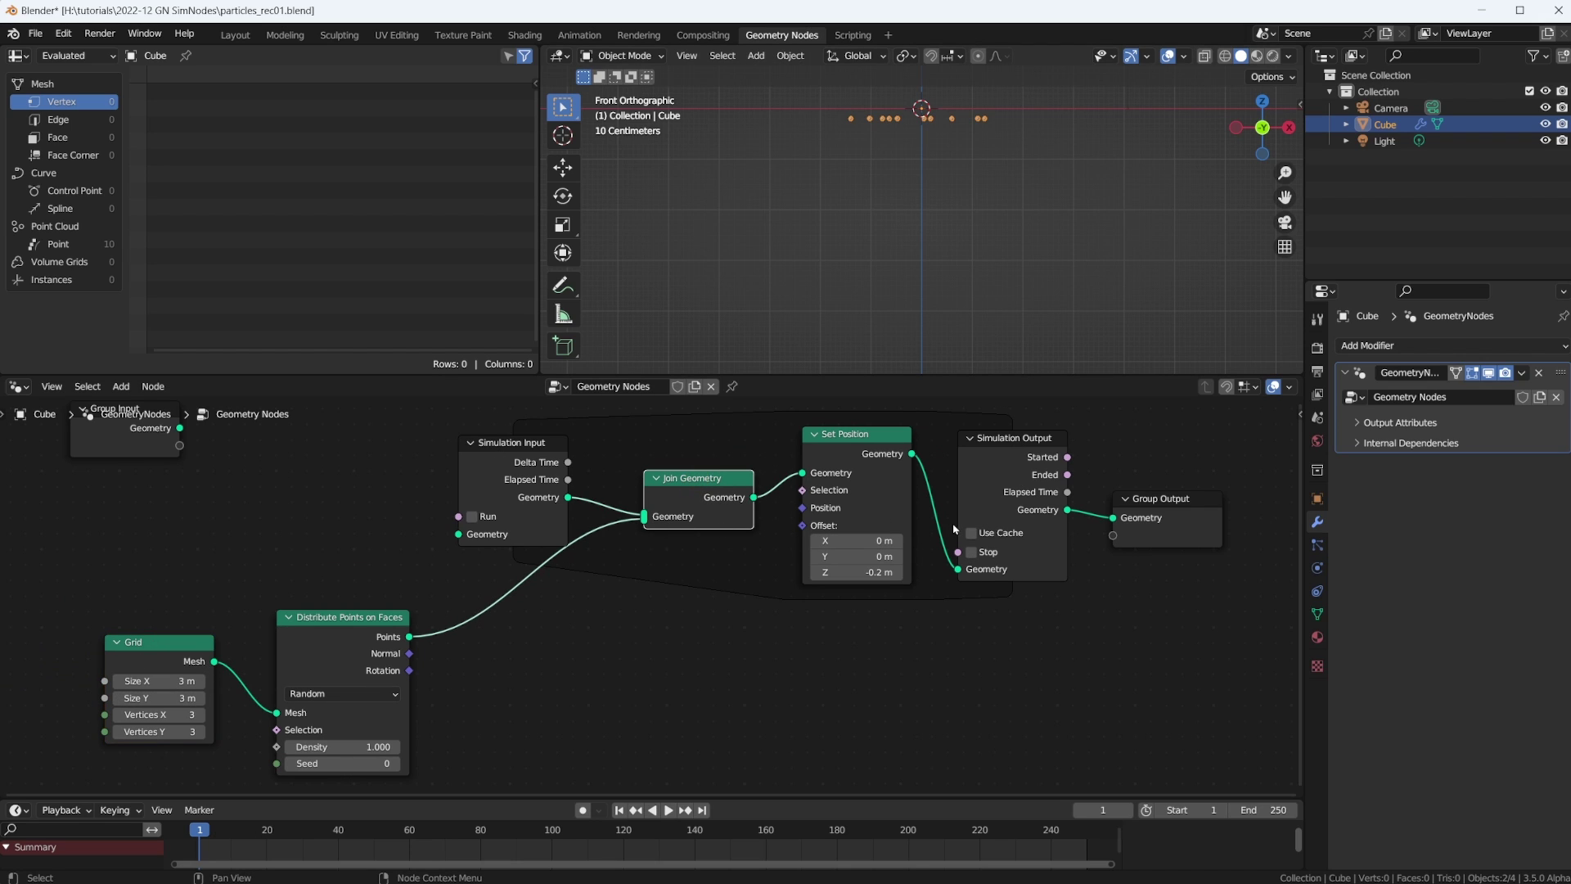
# Save the file and play the simulation while viewing the emitted points in perspective
pyautogui.hotkey('ctrl', 's')
pyautogui.press('space')
pyautogui.press('space')
pyautogui.moveTo(900, 229); pyautogui.dragTo(872, 121, button='middle')
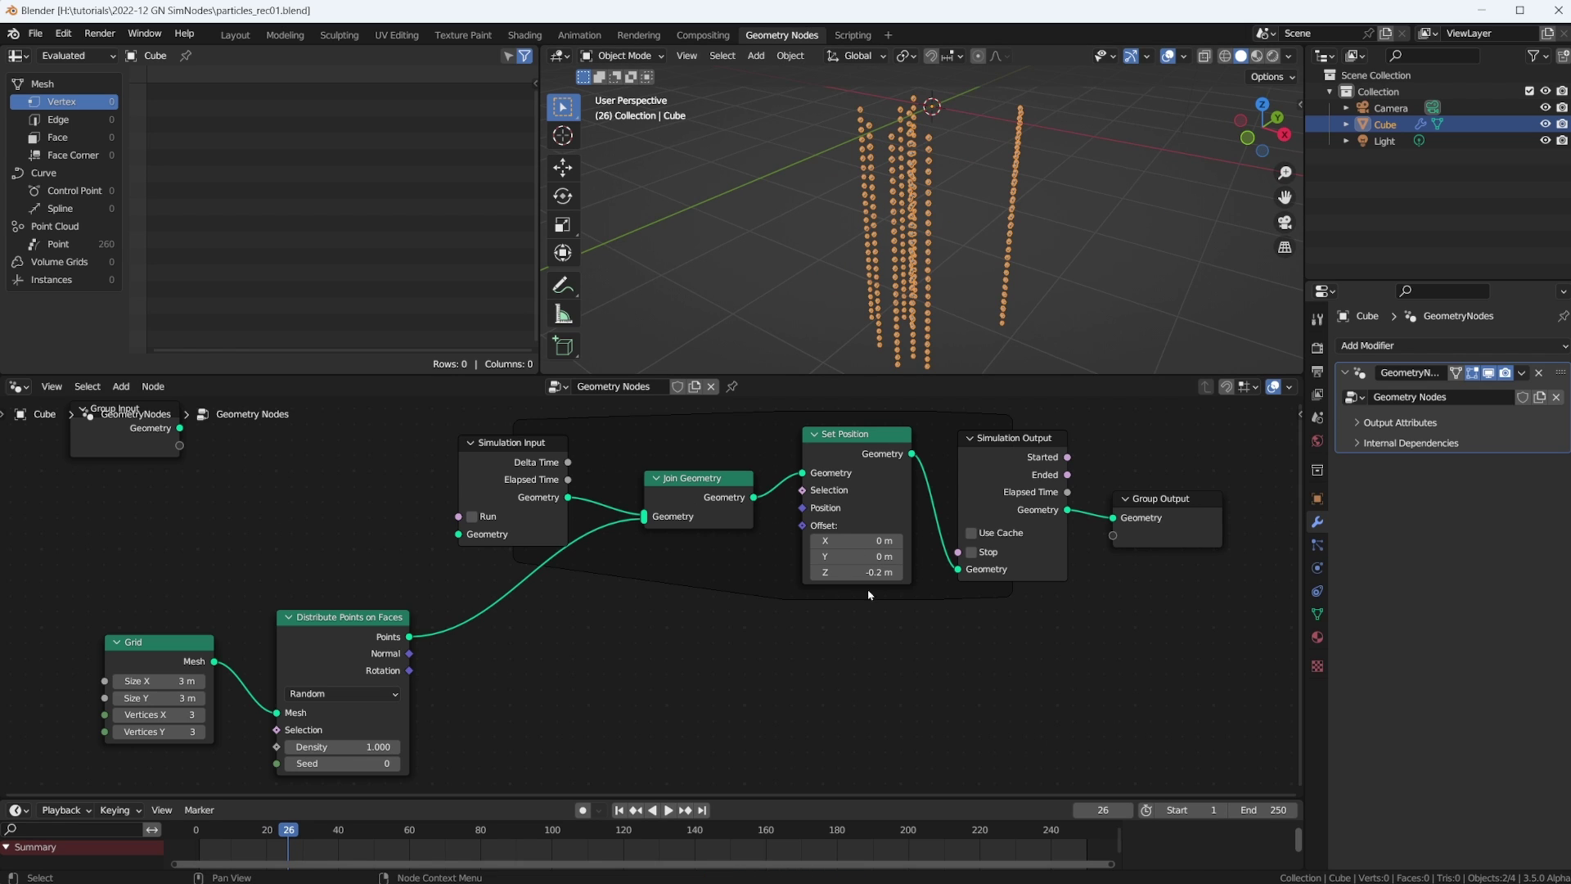
pyautogui.press('space')
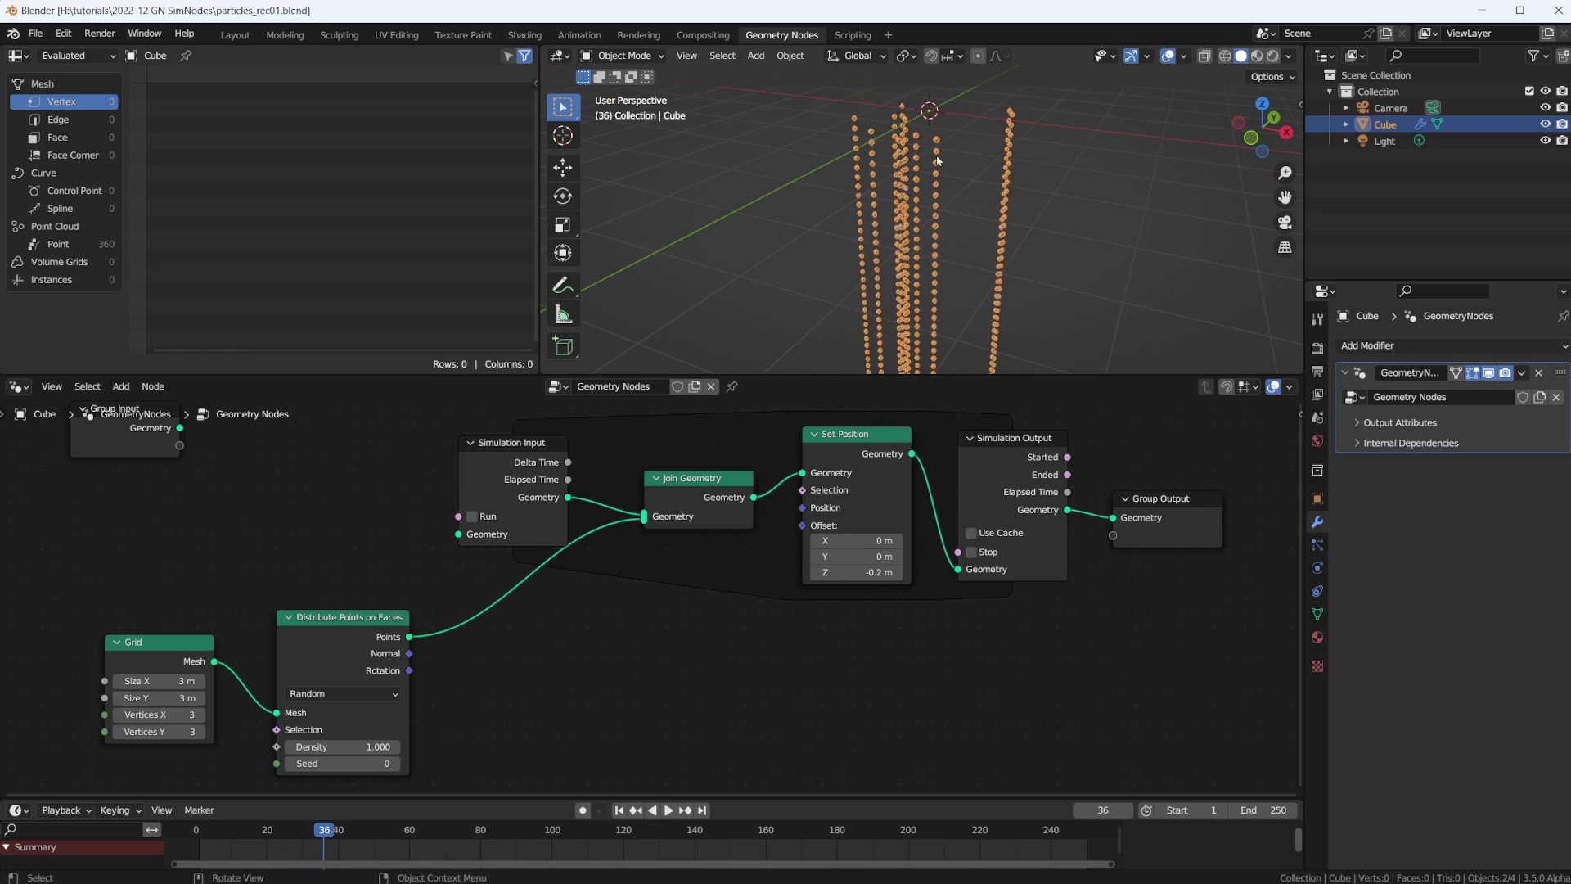
# Examine the emitted points' alignment from the top and front views
pyautogui.click(721, 673)
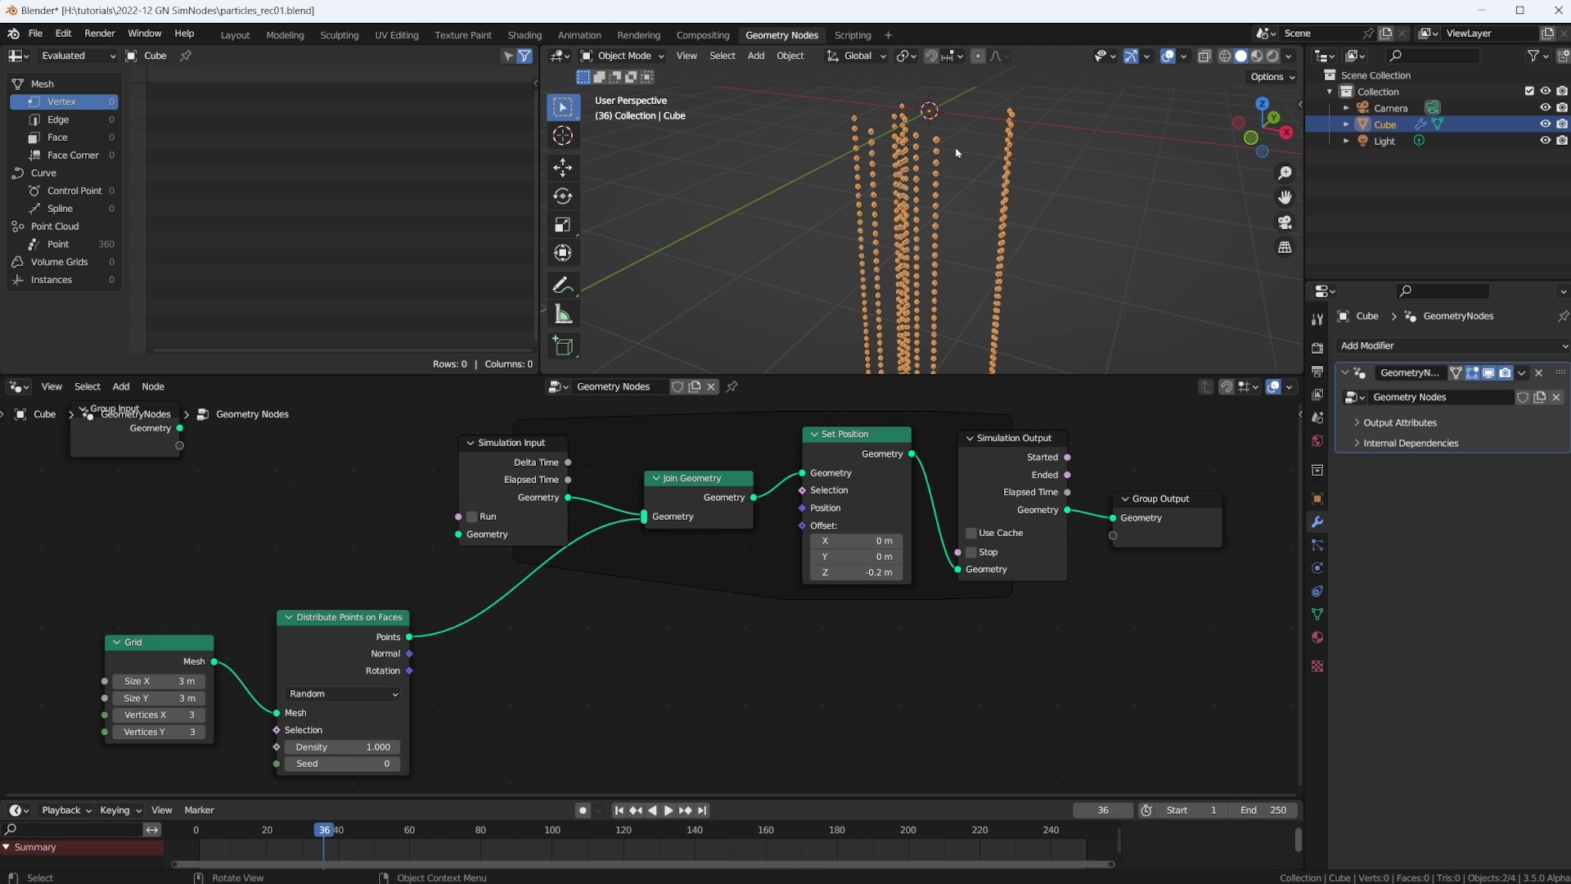
pyautogui.moveTo(961, 143); pyautogui.dragTo(905, 180, button='middle')
pyautogui.press('KP_7')
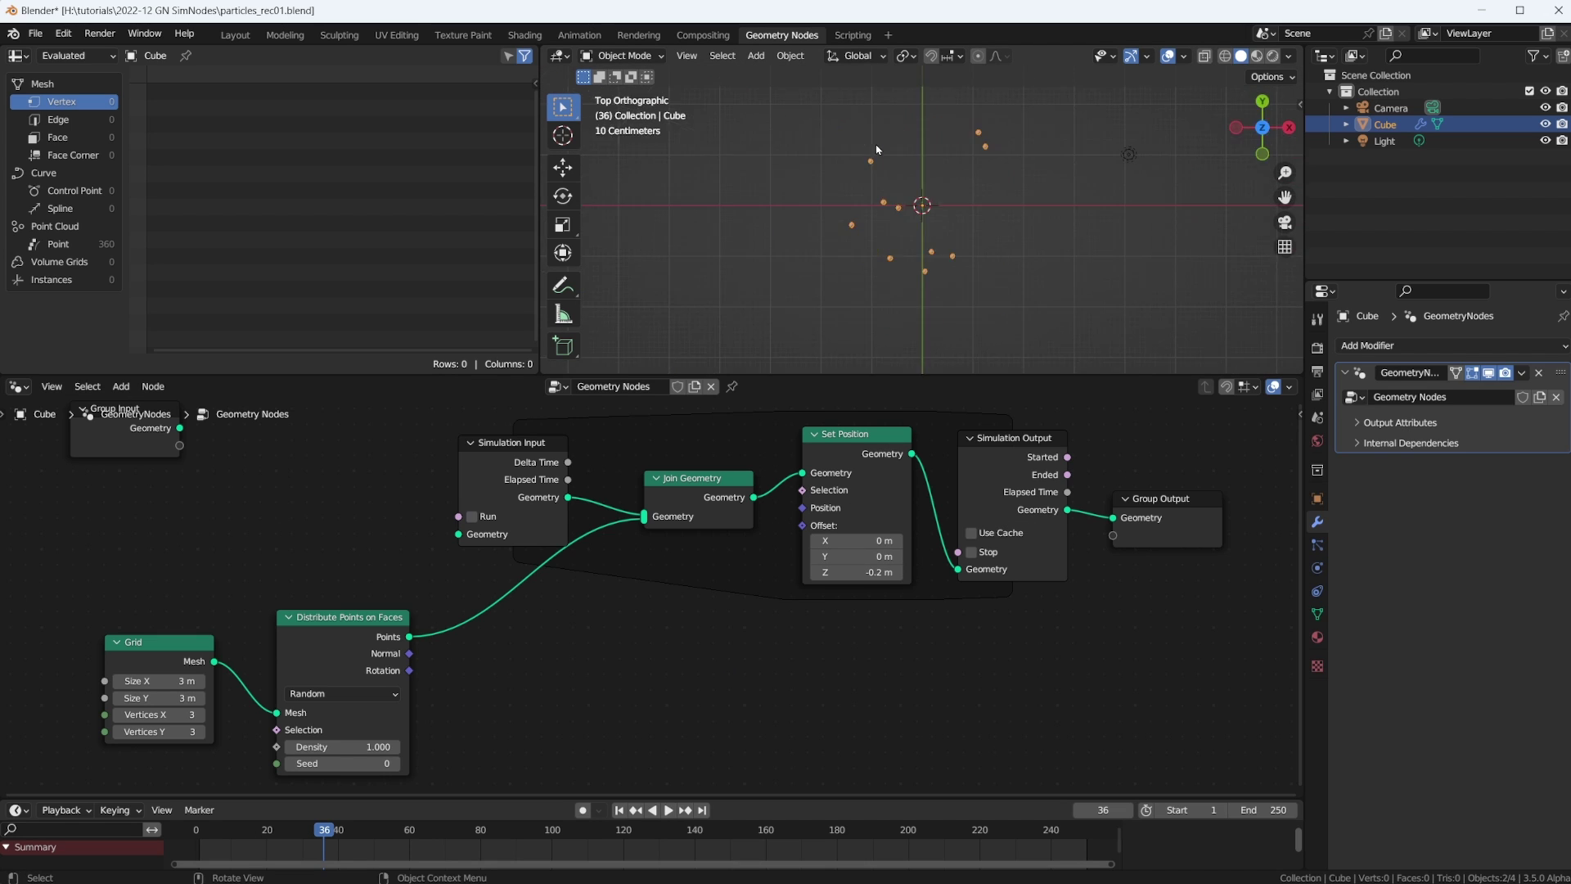
pyautogui.moveTo(905, 300); pyautogui.dragTo(912, 318, button='middle')
pyautogui.press('KP_1')
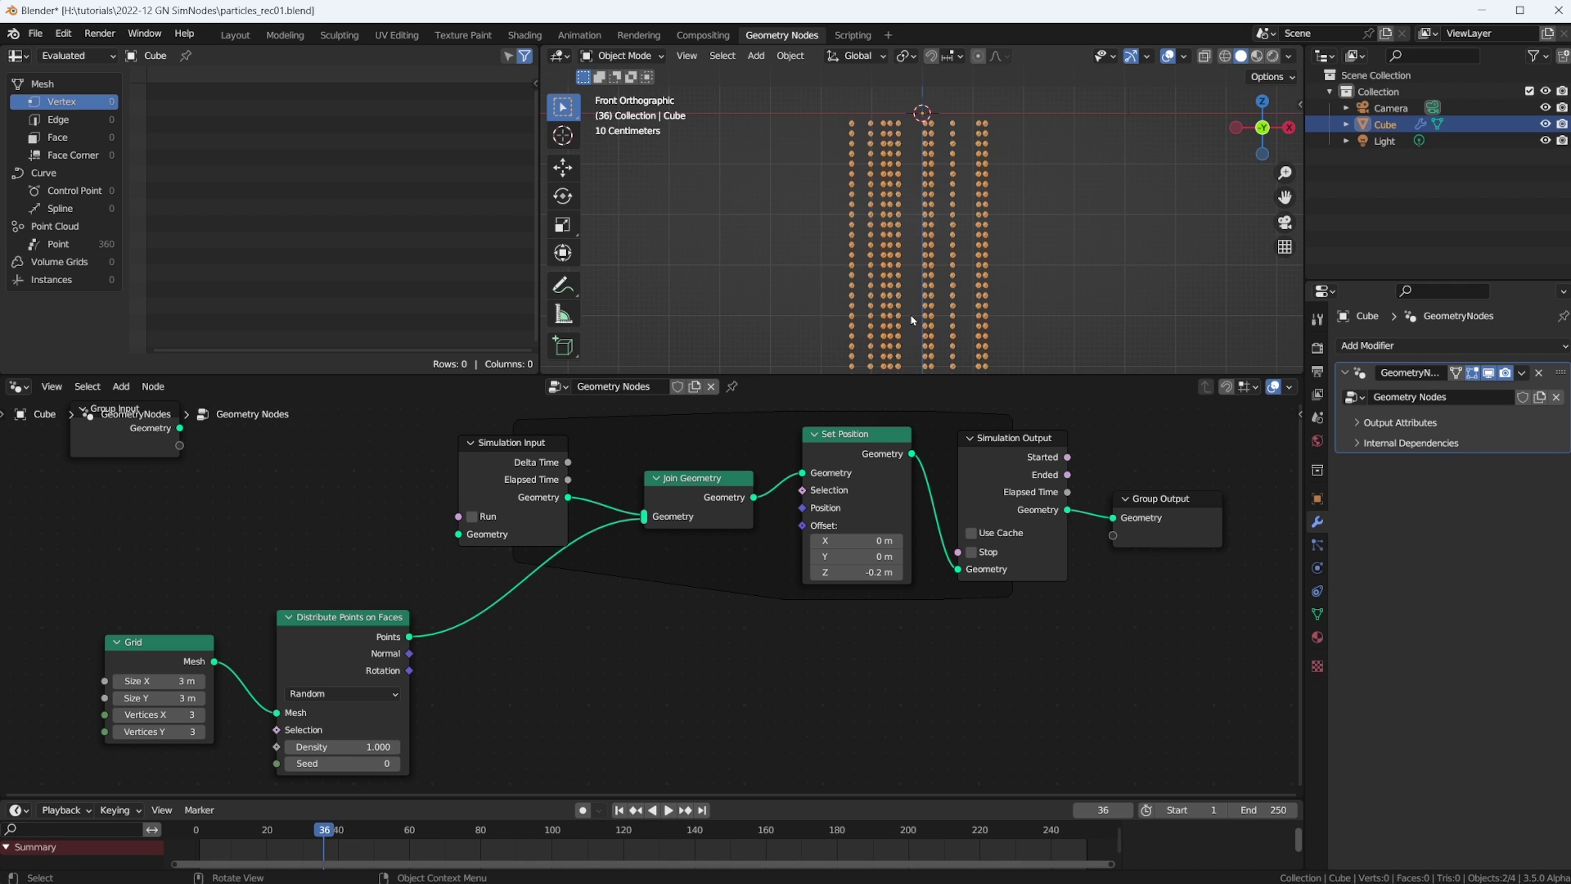
# Add a Scene Time node and connect its Frame output to the Seed of Distribute Points on Faces
pyautogui.moveTo(543, 728); pyautogui.dragTo(775, 630, button='middle')
pyautogui.moveTo(508, 648); pyautogui.dragTo(431, 702)
pyautogui.write('fram')
pyautogui.click(380, 719)
pyautogui.click(370, 712)
pyautogui.moveTo(870, 594); pyautogui.dragTo(759, 677, button='middle')
# Replay the simulation from the first frame and examine how the emitted points are distributed
pyautogui.hotkey('shift', 'Left')
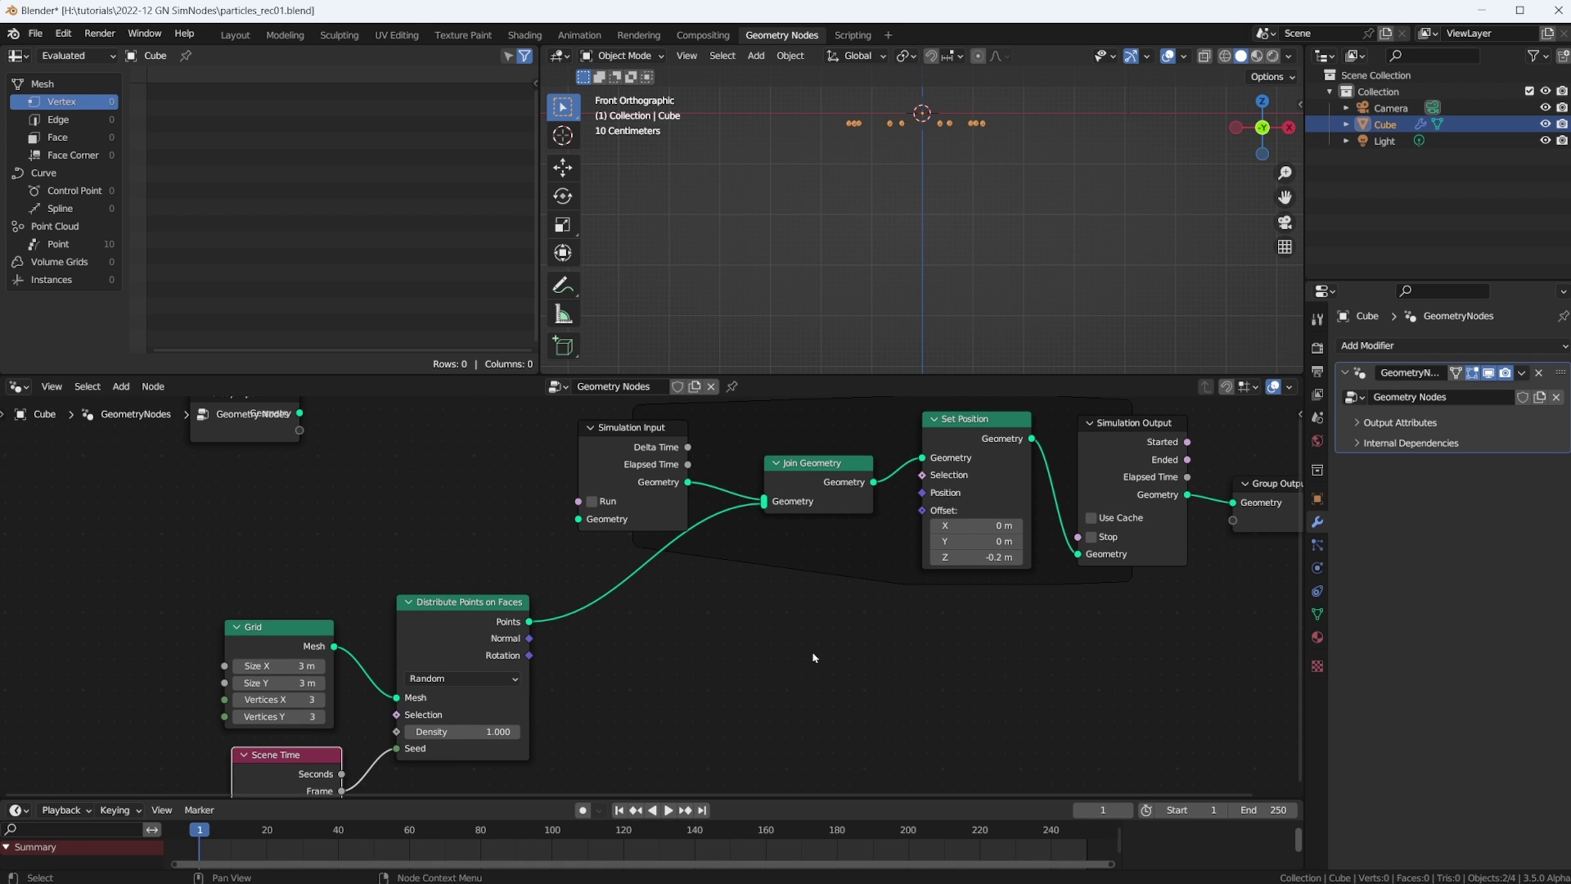
pyautogui.press('space')
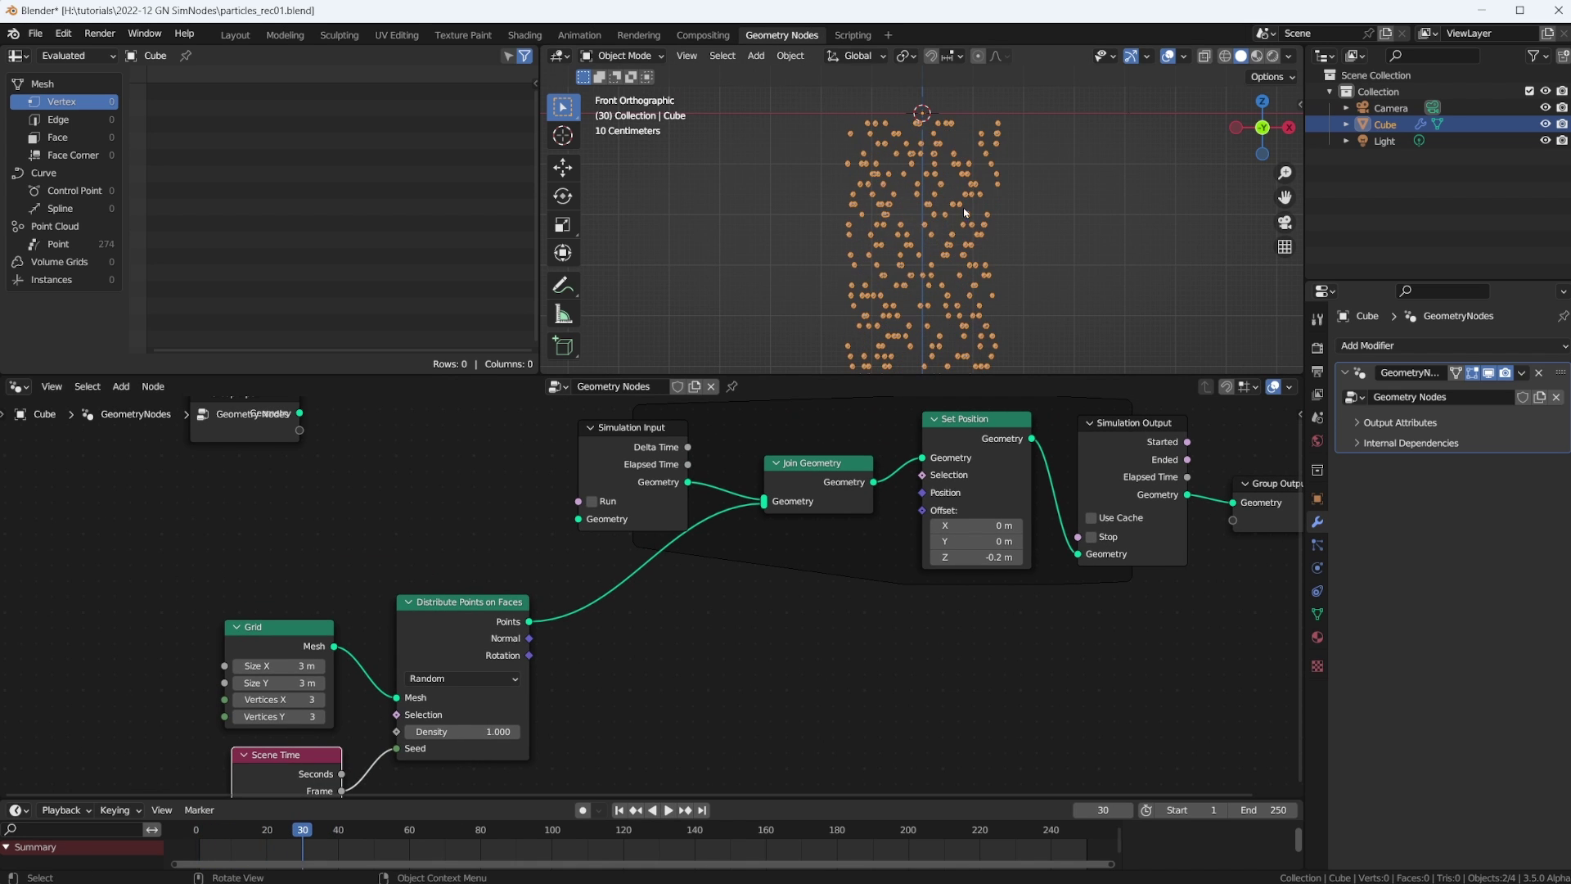
pyautogui.moveTo(966, 199); pyautogui.dragTo(876, 107, button='middle')
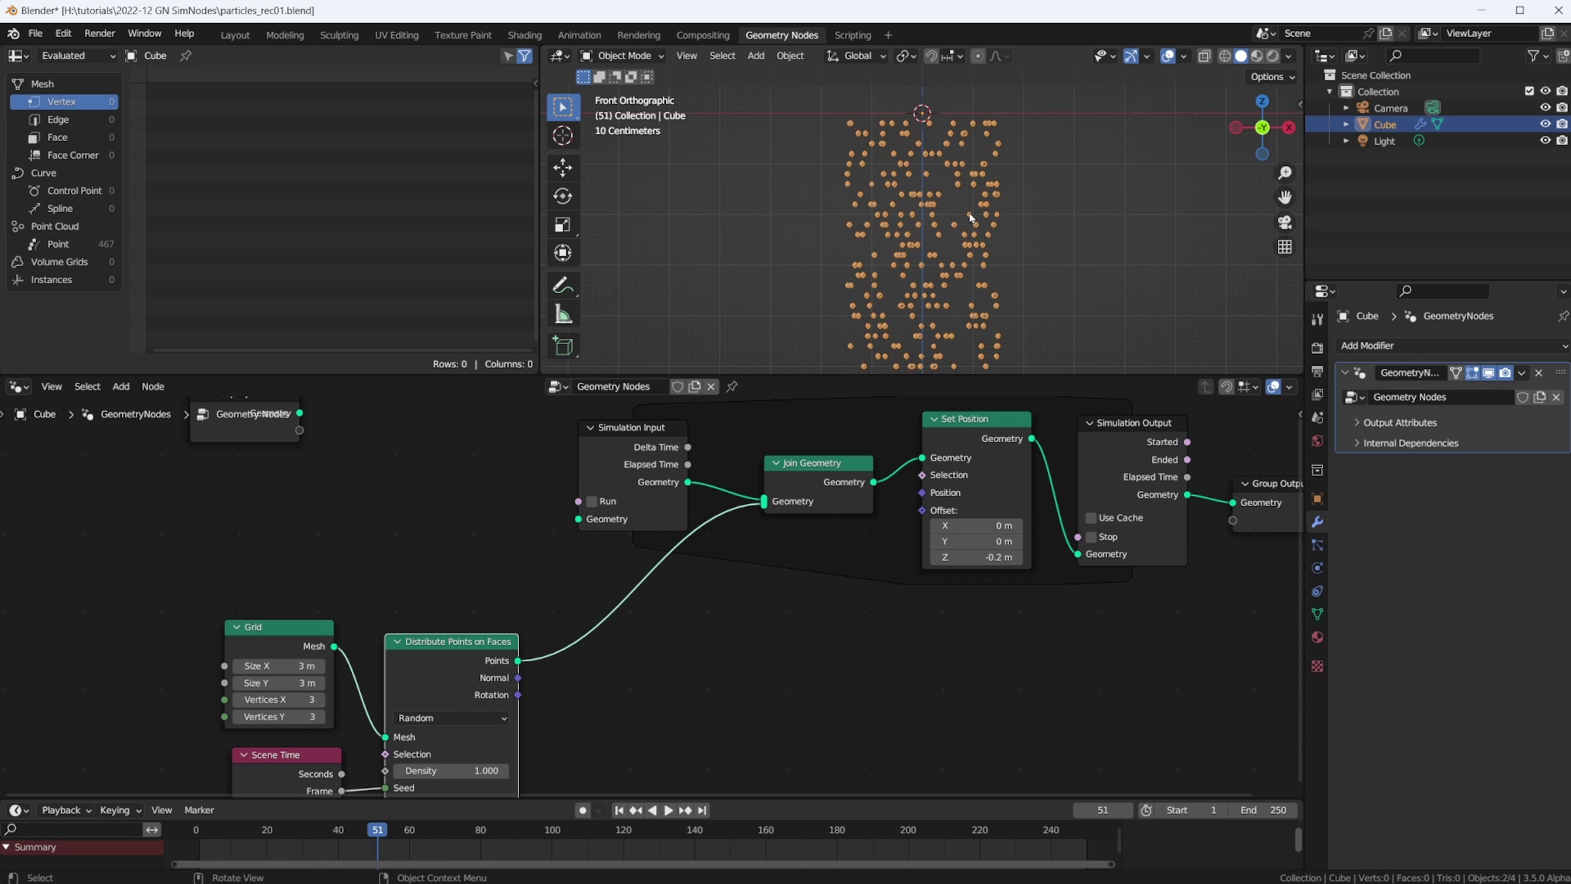
# Continue playing the simulation and examine the falling points from the front
pyautogui.scroll(-4, 970, 218)
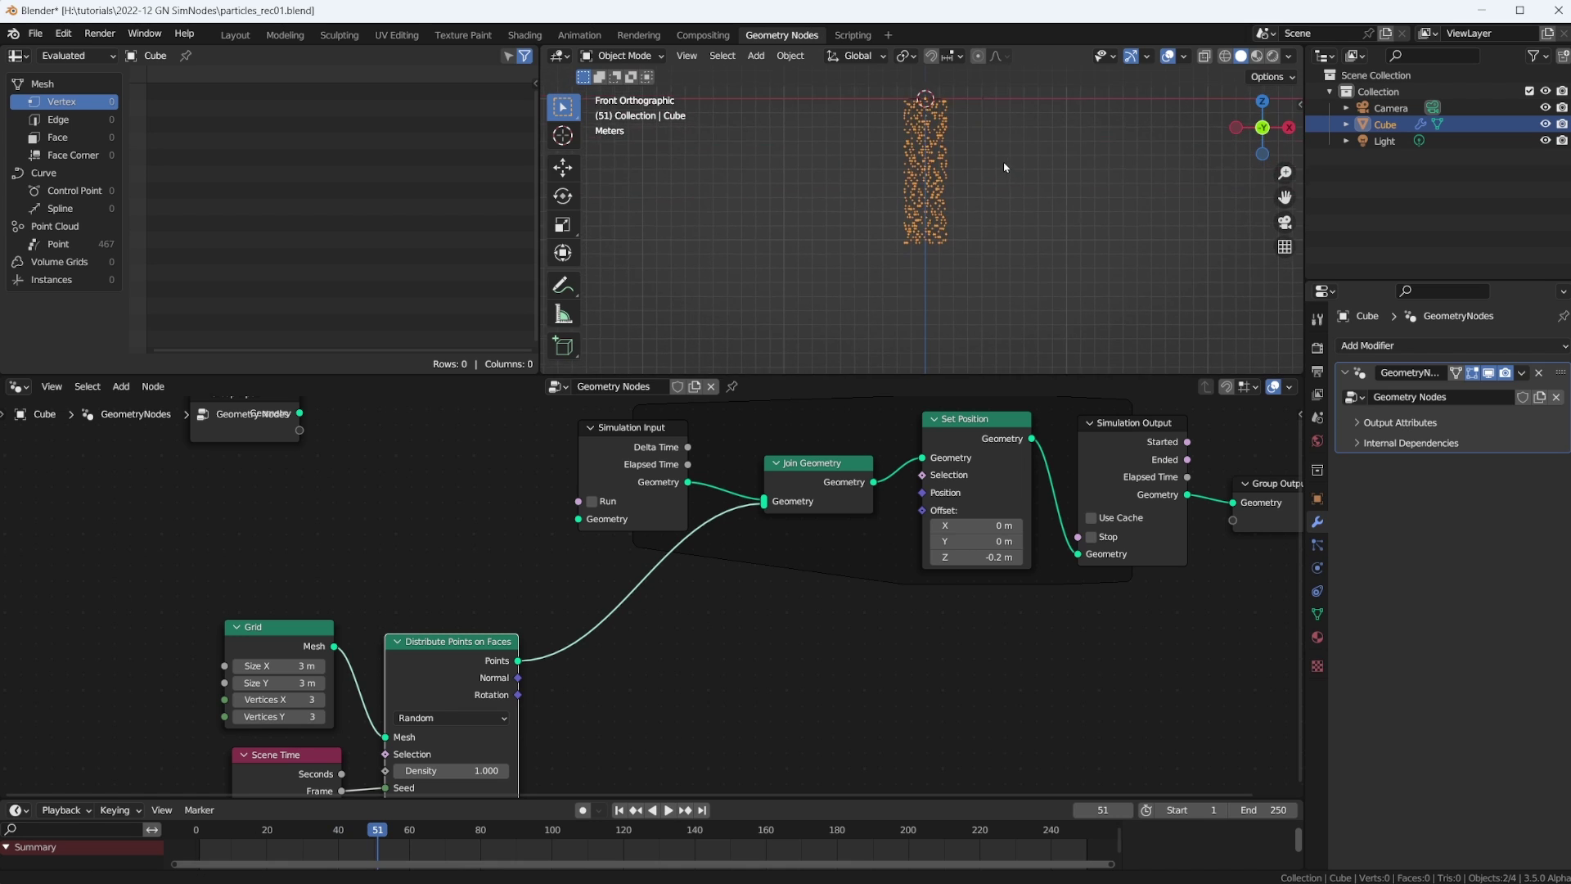
pyautogui.press('space')
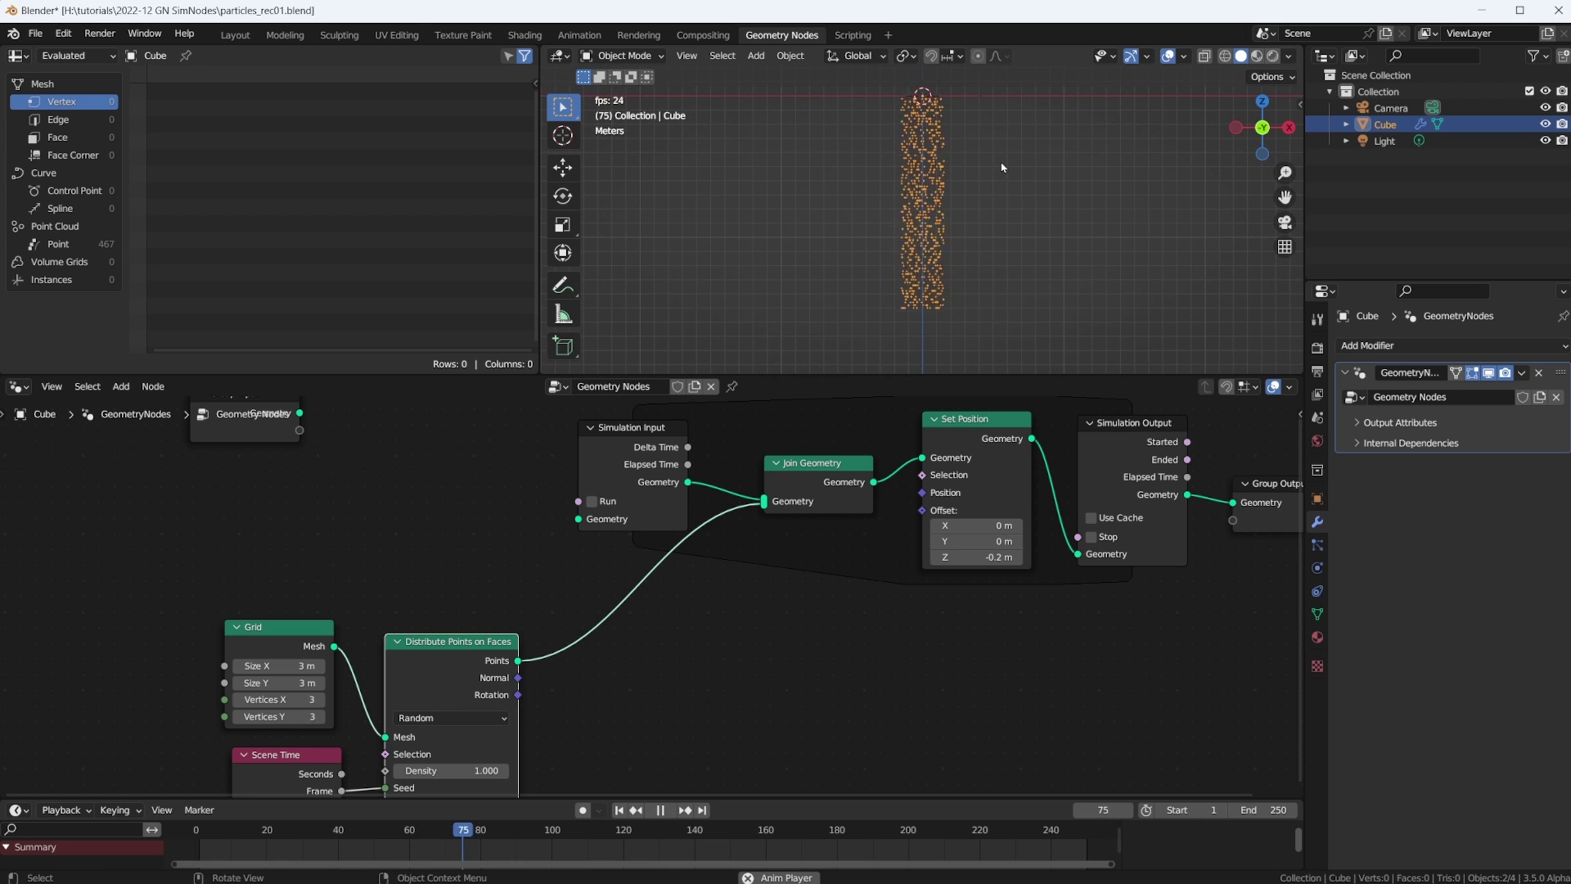
pyautogui.press('space')
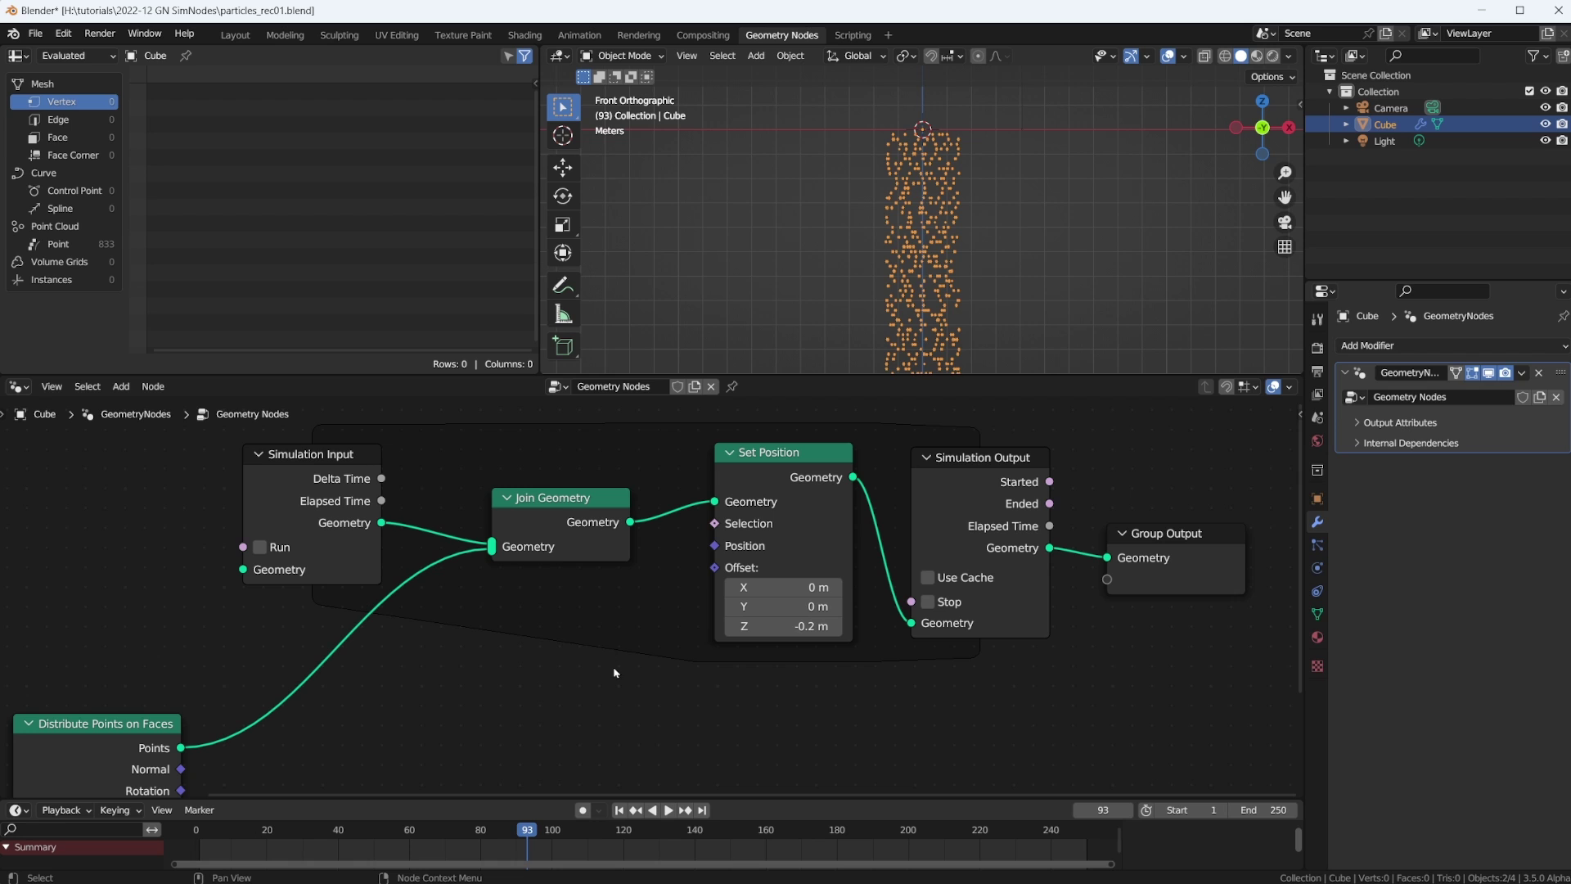
# Make room around Join Geometry and insert a Store Named Attribute node between it and Set Position
pyautogui.moveTo(562, 513); pyautogui.dragTo(516, 510)
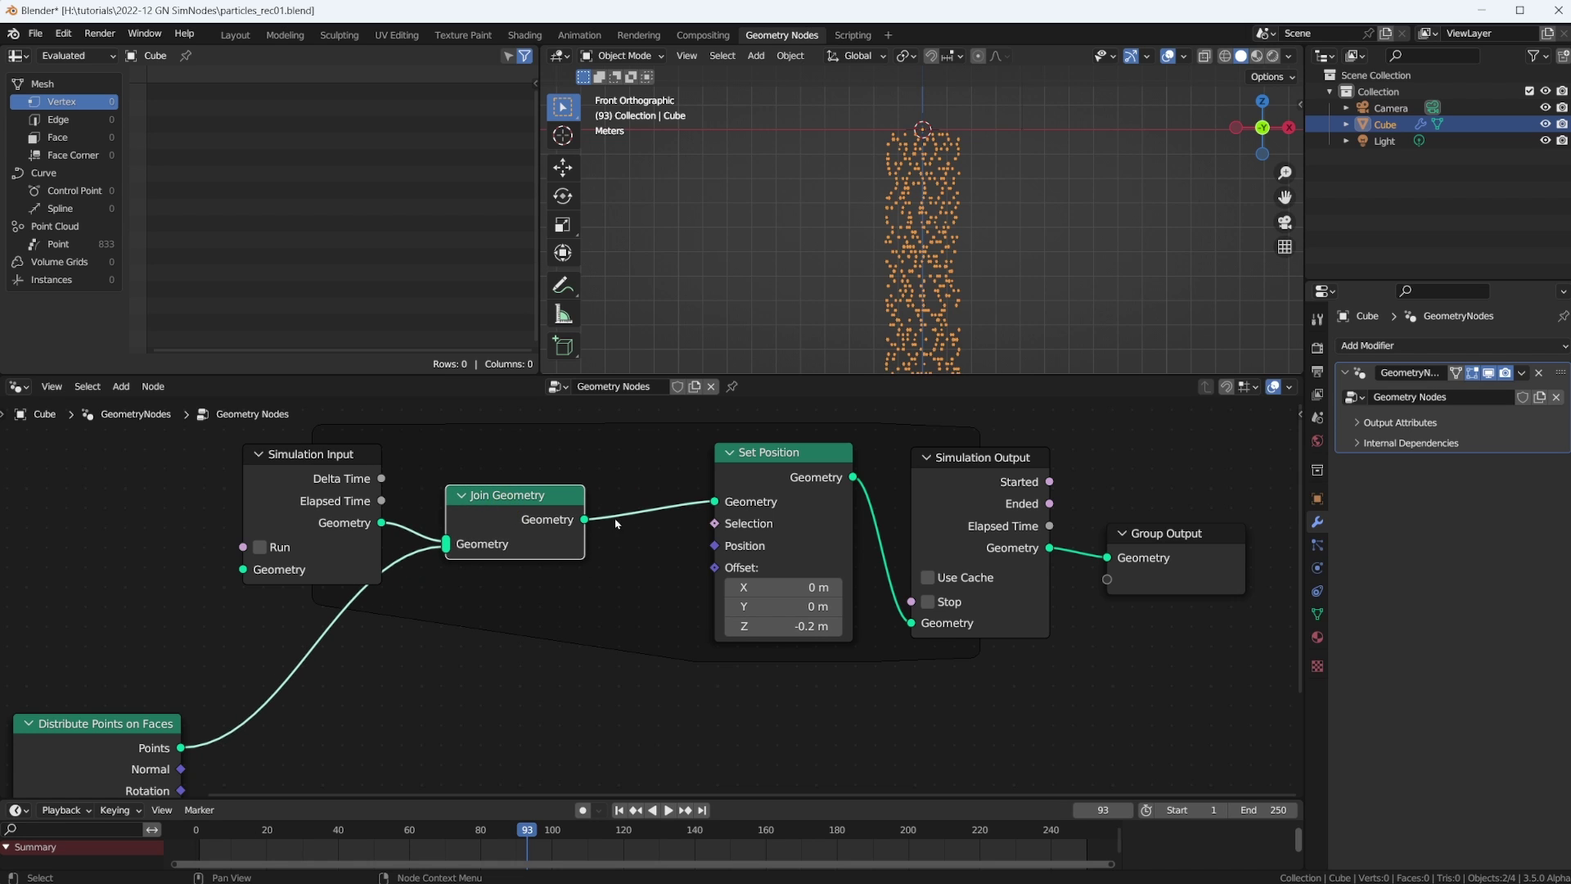
pyautogui.moveTo(311, 464); pyautogui.dragTo(279, 480)
pyautogui.moveTo(348, 538); pyautogui.dragTo(445, 543)
pyautogui.click(540, 496)
pyautogui.hotkey('shift', 'a')
pyautogui.moveTo(621, 505)
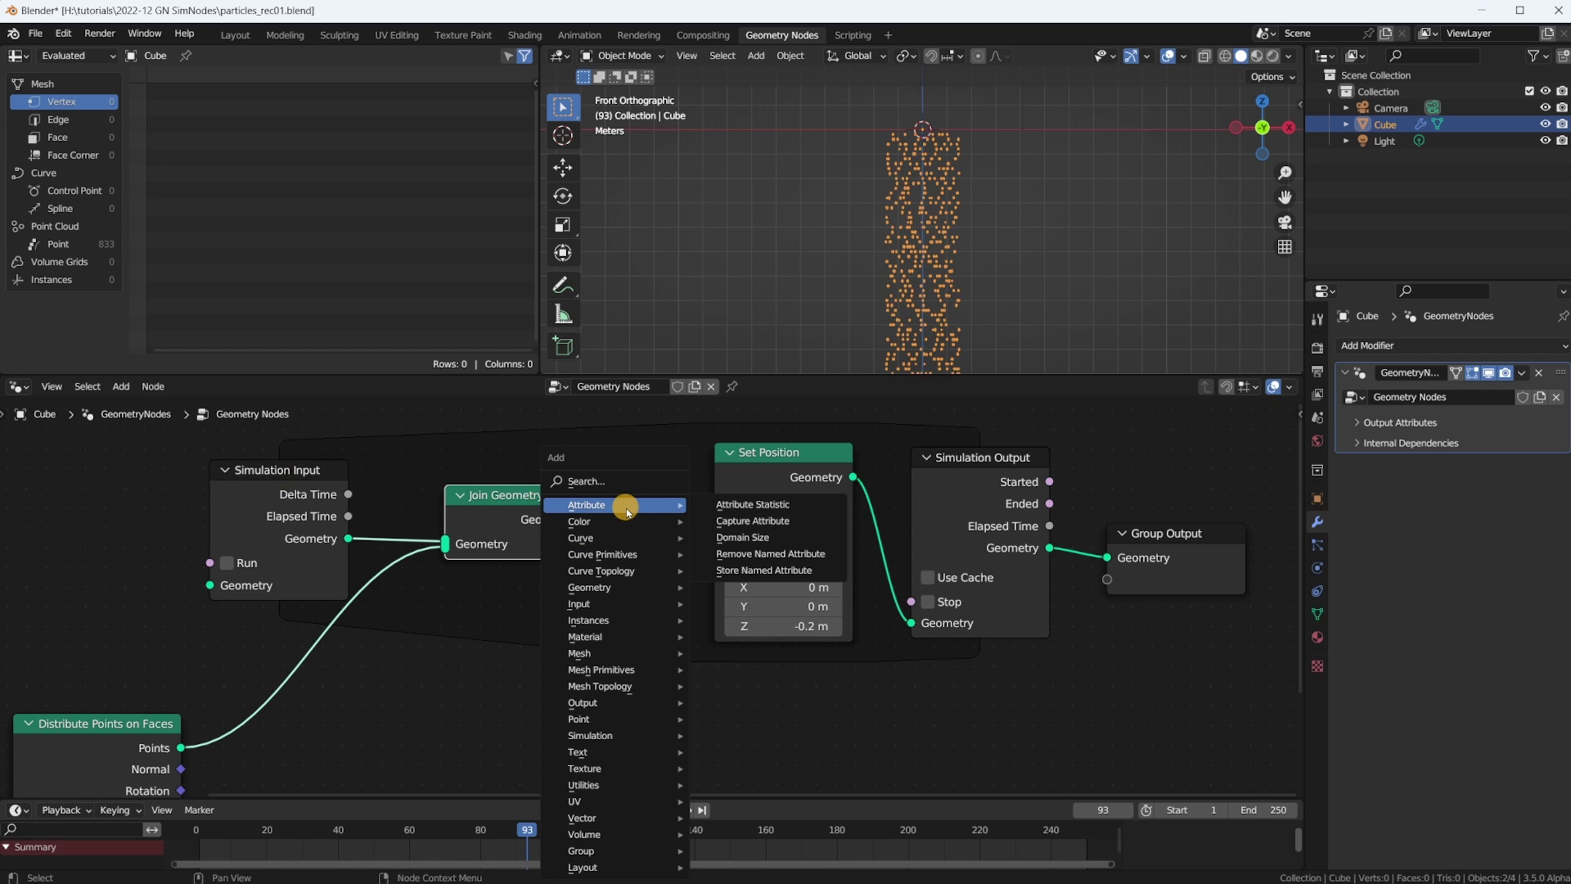
pyautogui.click(758, 570)
pyautogui.click(585, 445)
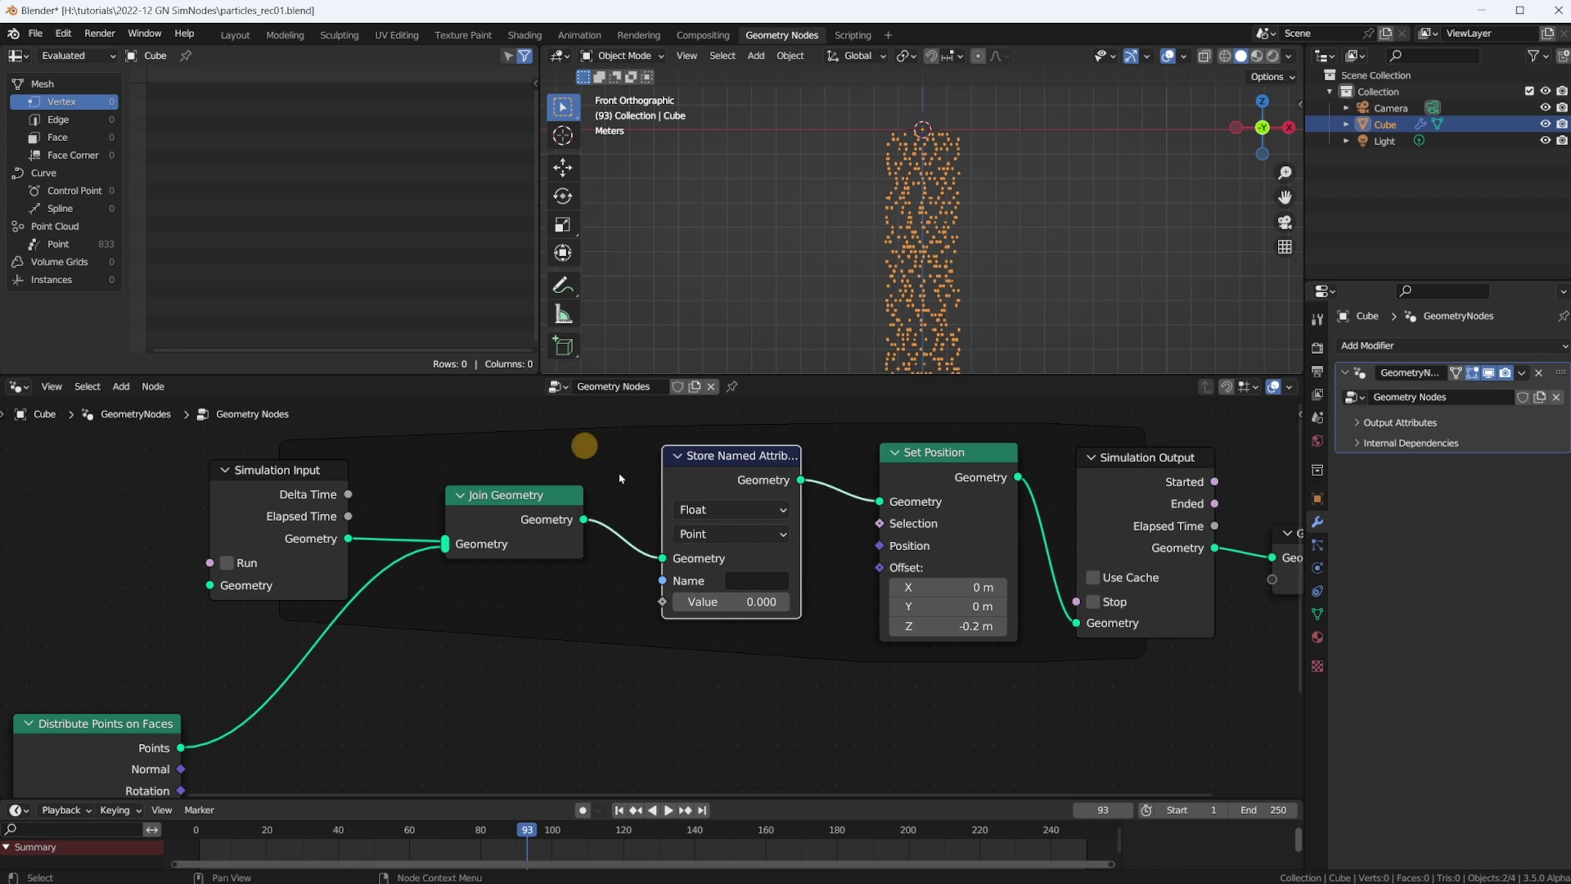
# Set the Store Named Attribute node's data type to Vector and its attribute name to v
pyautogui.click(726, 510)
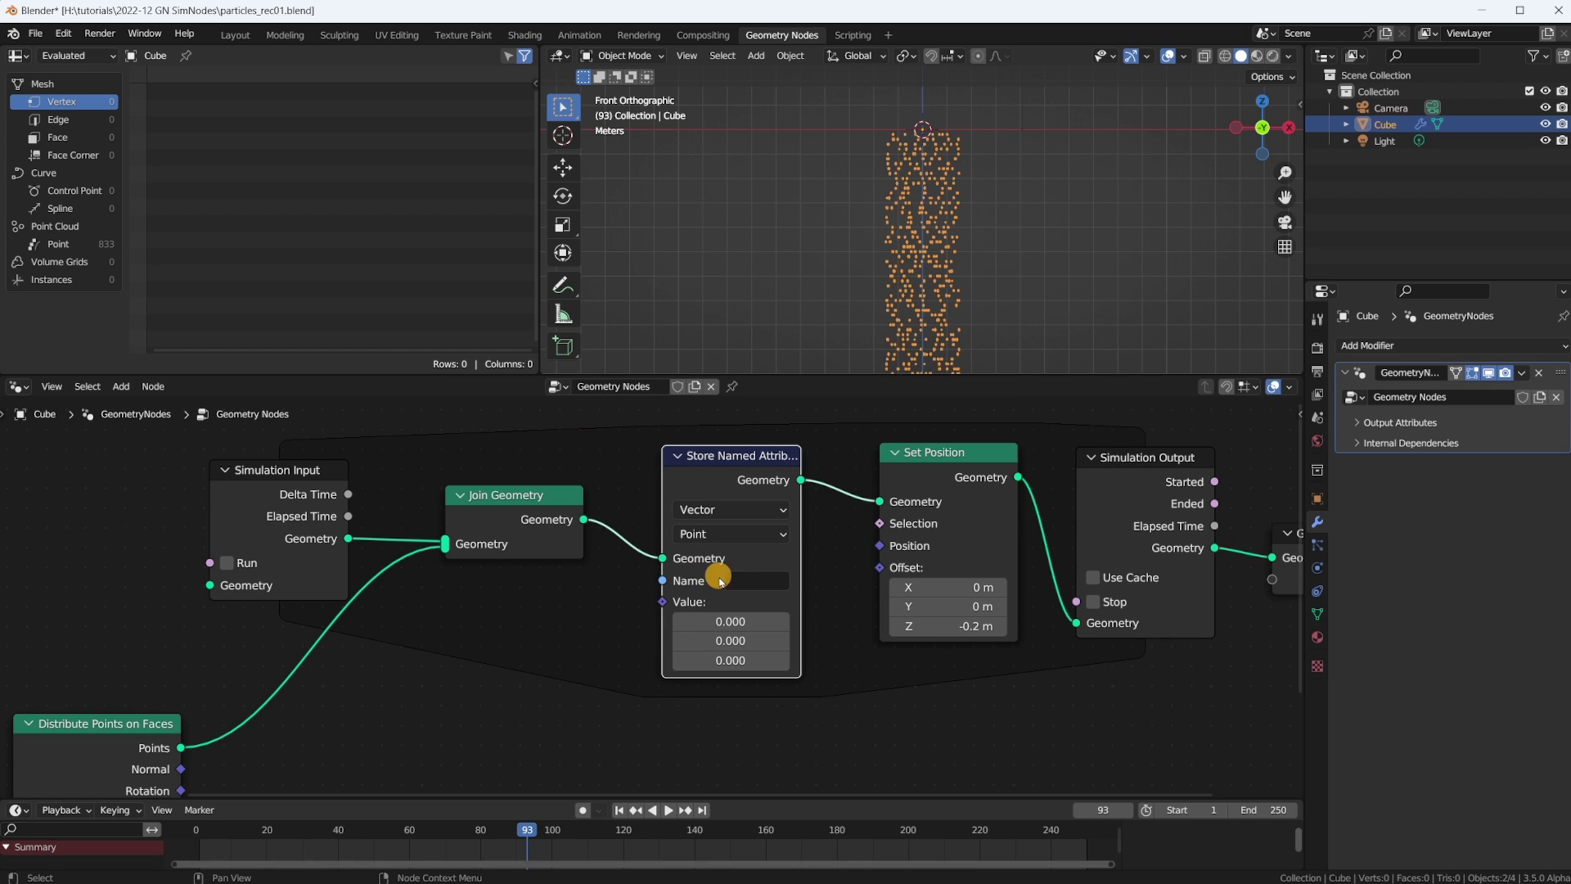
pyautogui.click(756, 583)
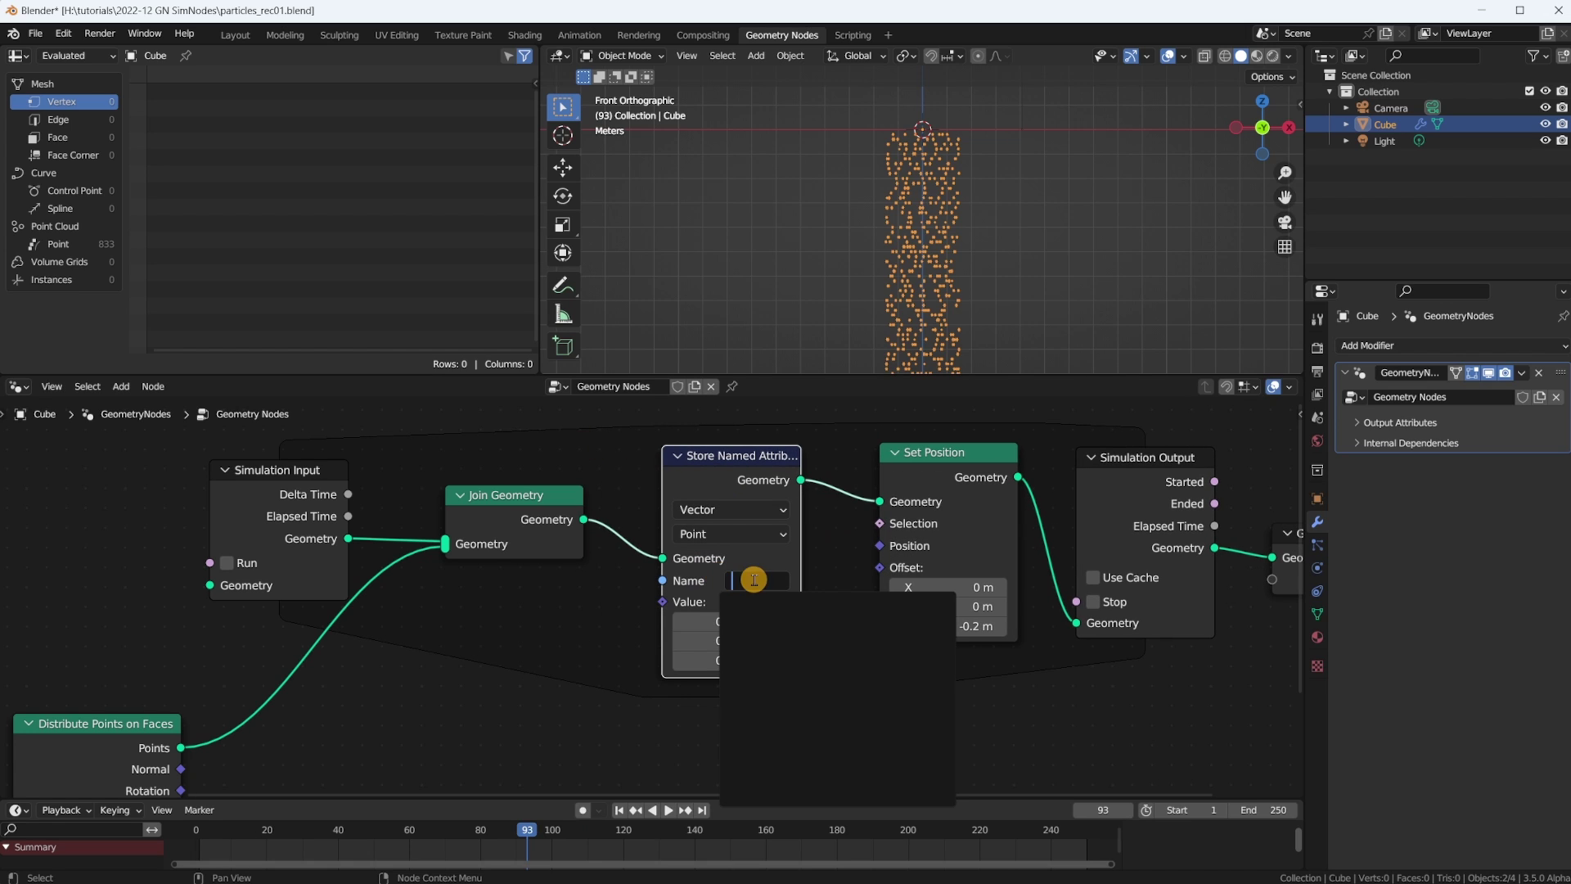
pyautogui.write('v')
pyautogui.click(774, 606)
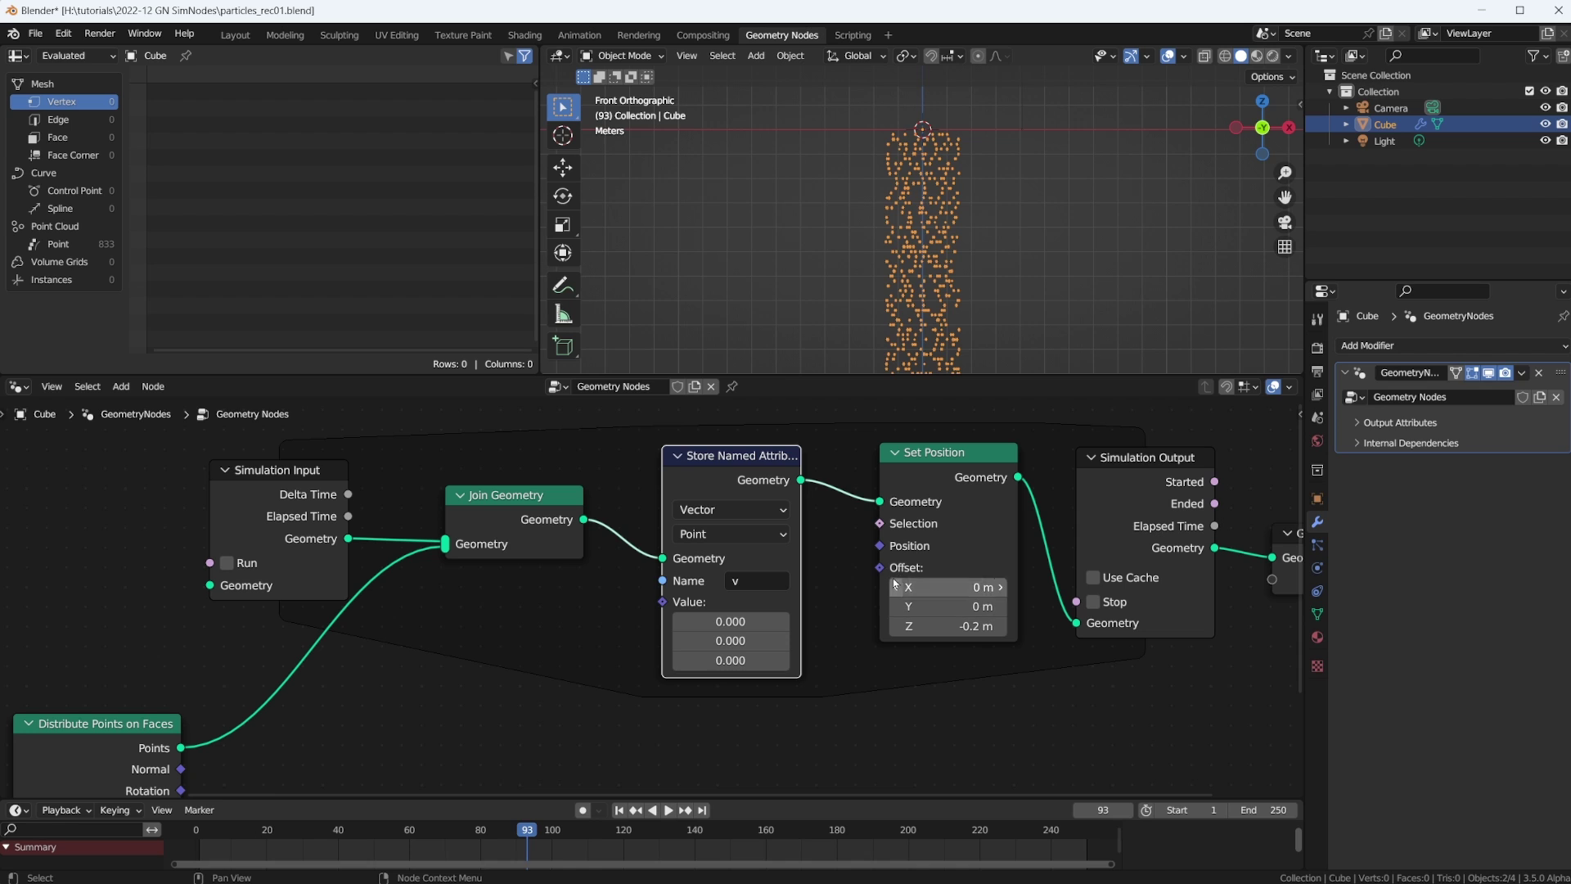
# Add a Named Attribute node reading the Vector attribute v, feeding Set Position's Offset, and place it below the simulation nodes
pyautogui.moveTo(879, 567); pyautogui.dragTo(770, 747)
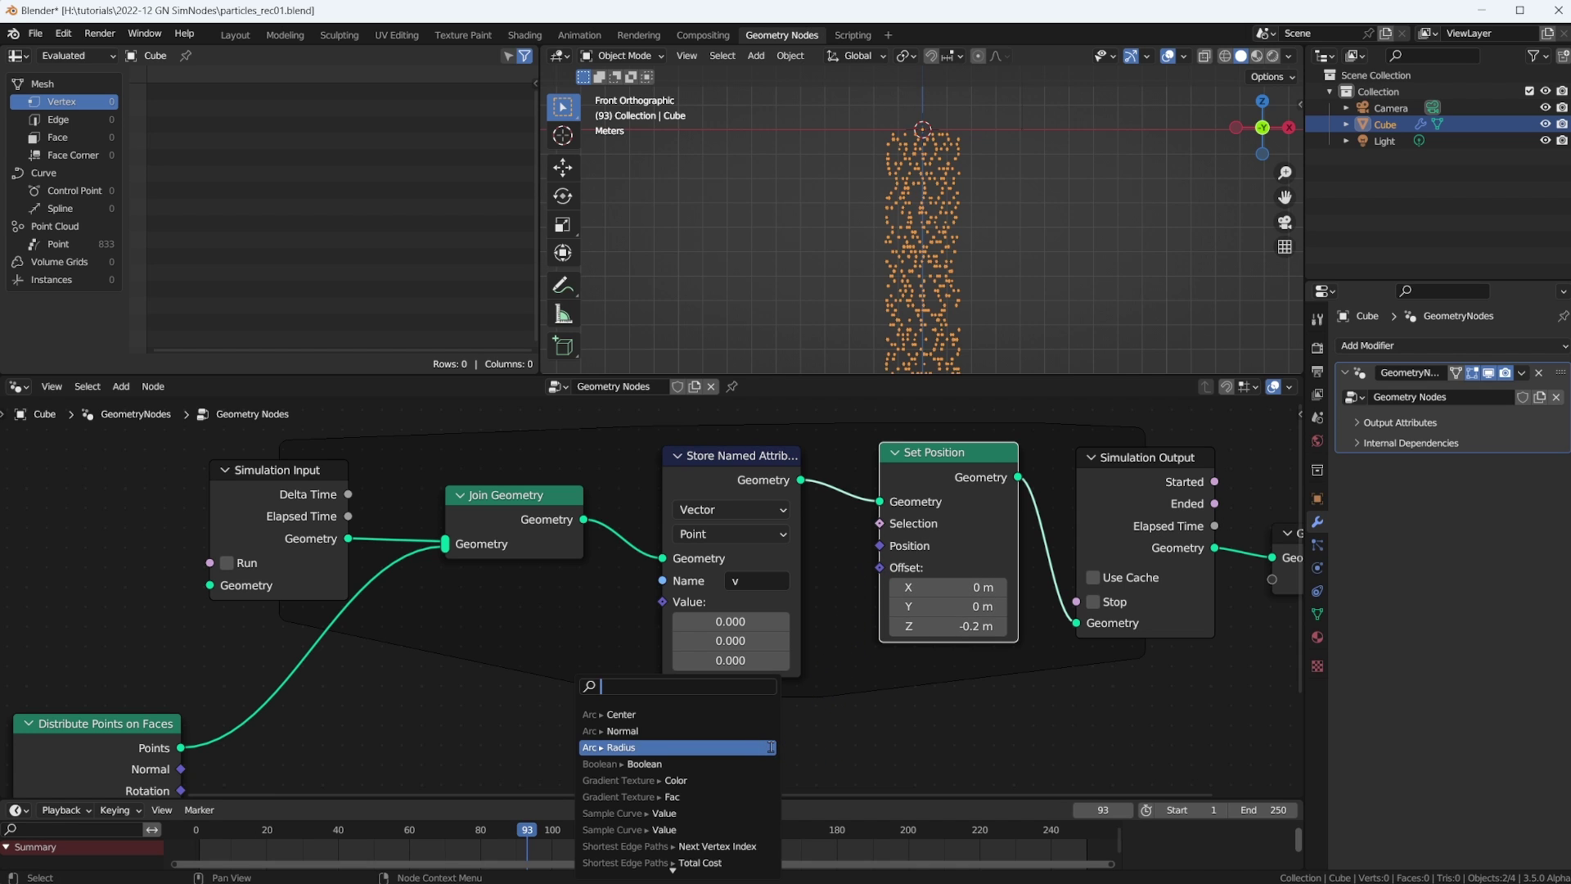
pyautogui.write('nam')
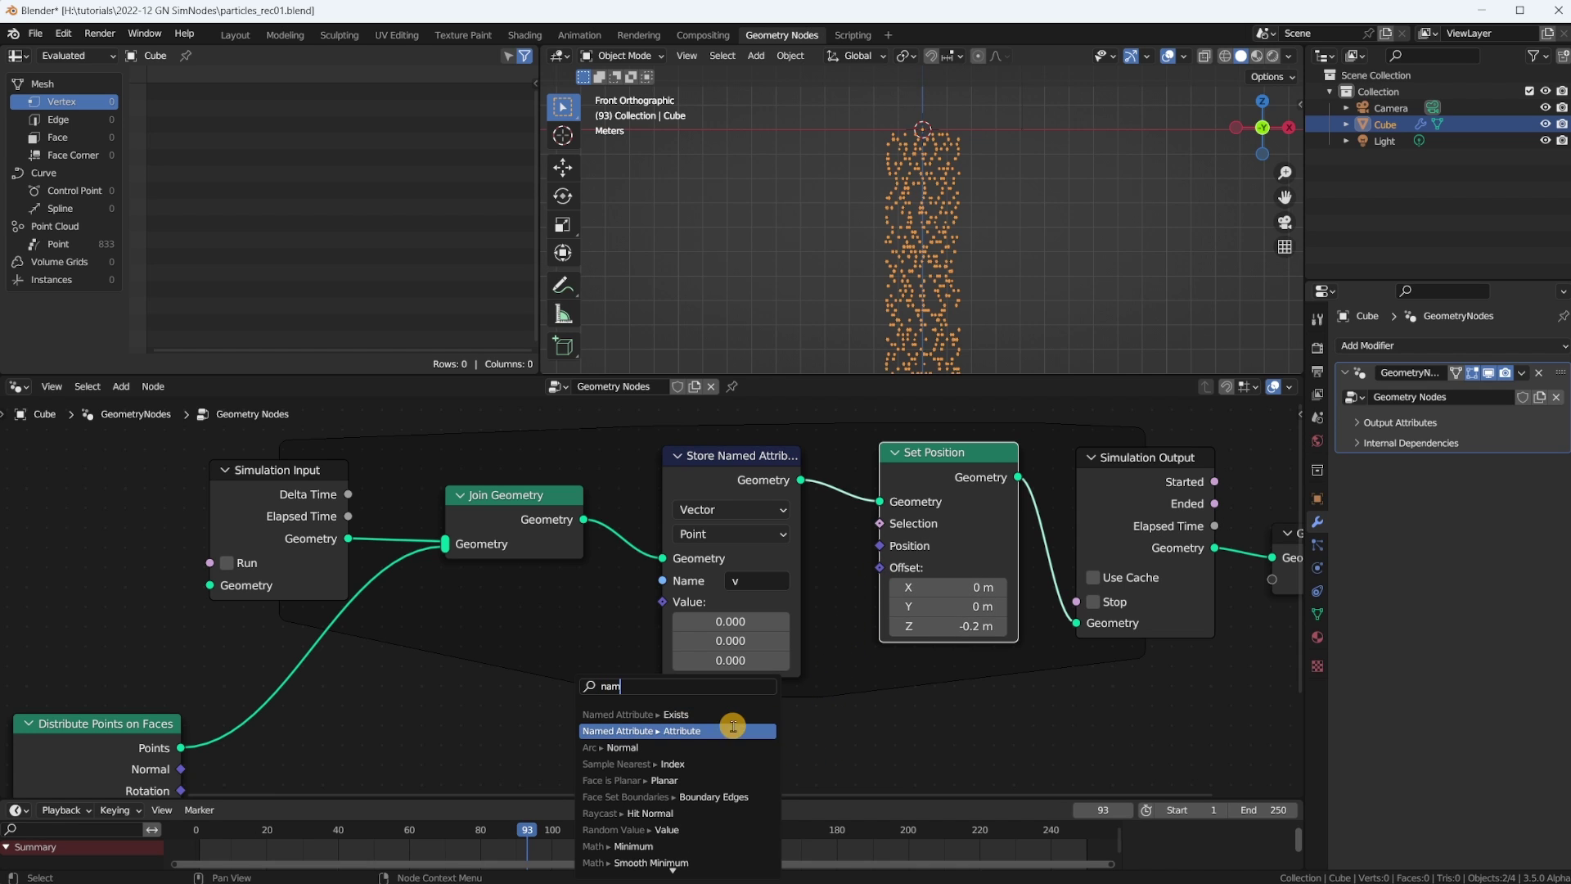
pyautogui.click(733, 726)
pyautogui.click(762, 695)
pyautogui.scroll(-3, 753, 720)
pyautogui.click(740, 757)
pyautogui.write('v')
pyautogui.press('Return')
pyautogui.scroll(-3, 842, 722)
pyautogui.moveTo(842, 723); pyautogui.dragTo(869, 596, button='middle')
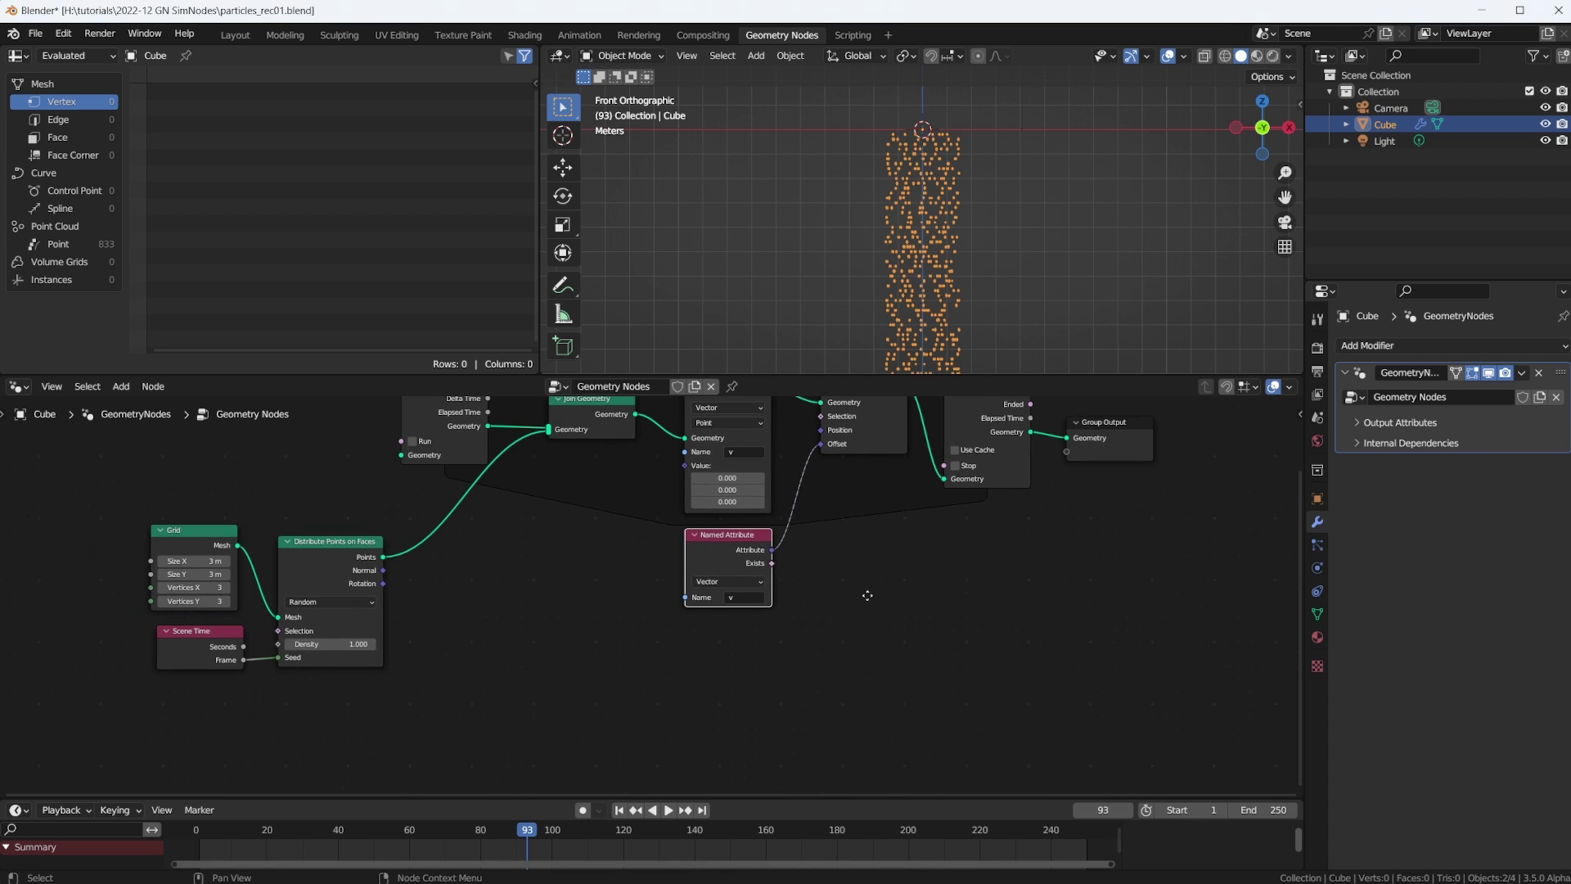
pyautogui.moveTo(719, 532); pyautogui.dragTo(572, 652)
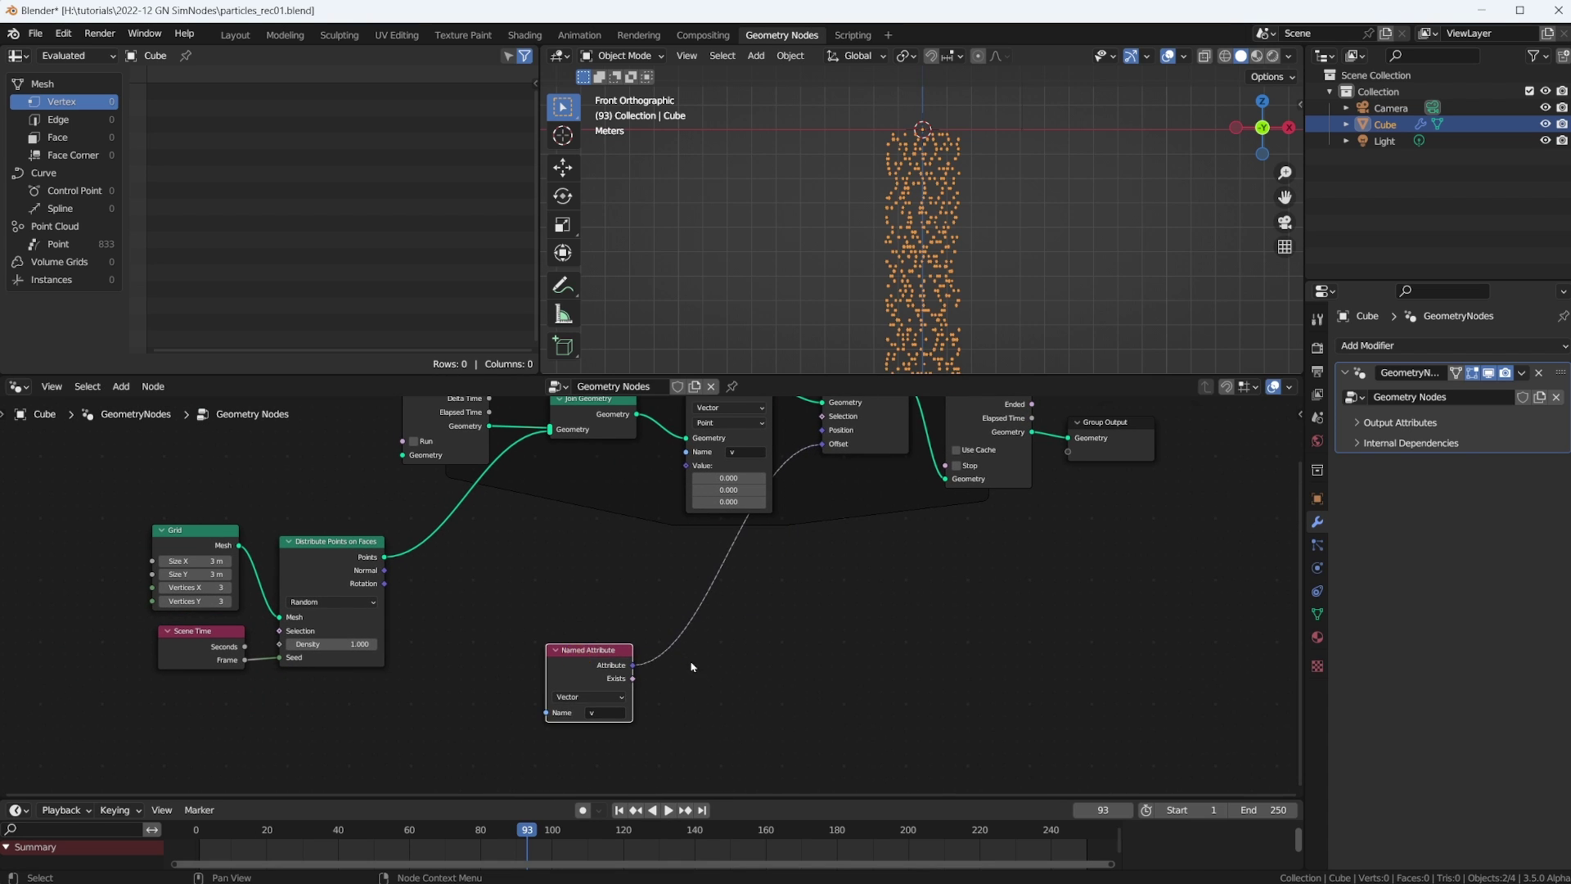
# Insert a Vector Math node between Named Attribute and Offset, set it to Subtract with a Z value of 0.01
pyautogui.scroll(1, 692, 667)
pyautogui.scroll(1, 691, 667)
pyautogui.hotkey('shift', 'a')
pyautogui.moveTo(647, 818)
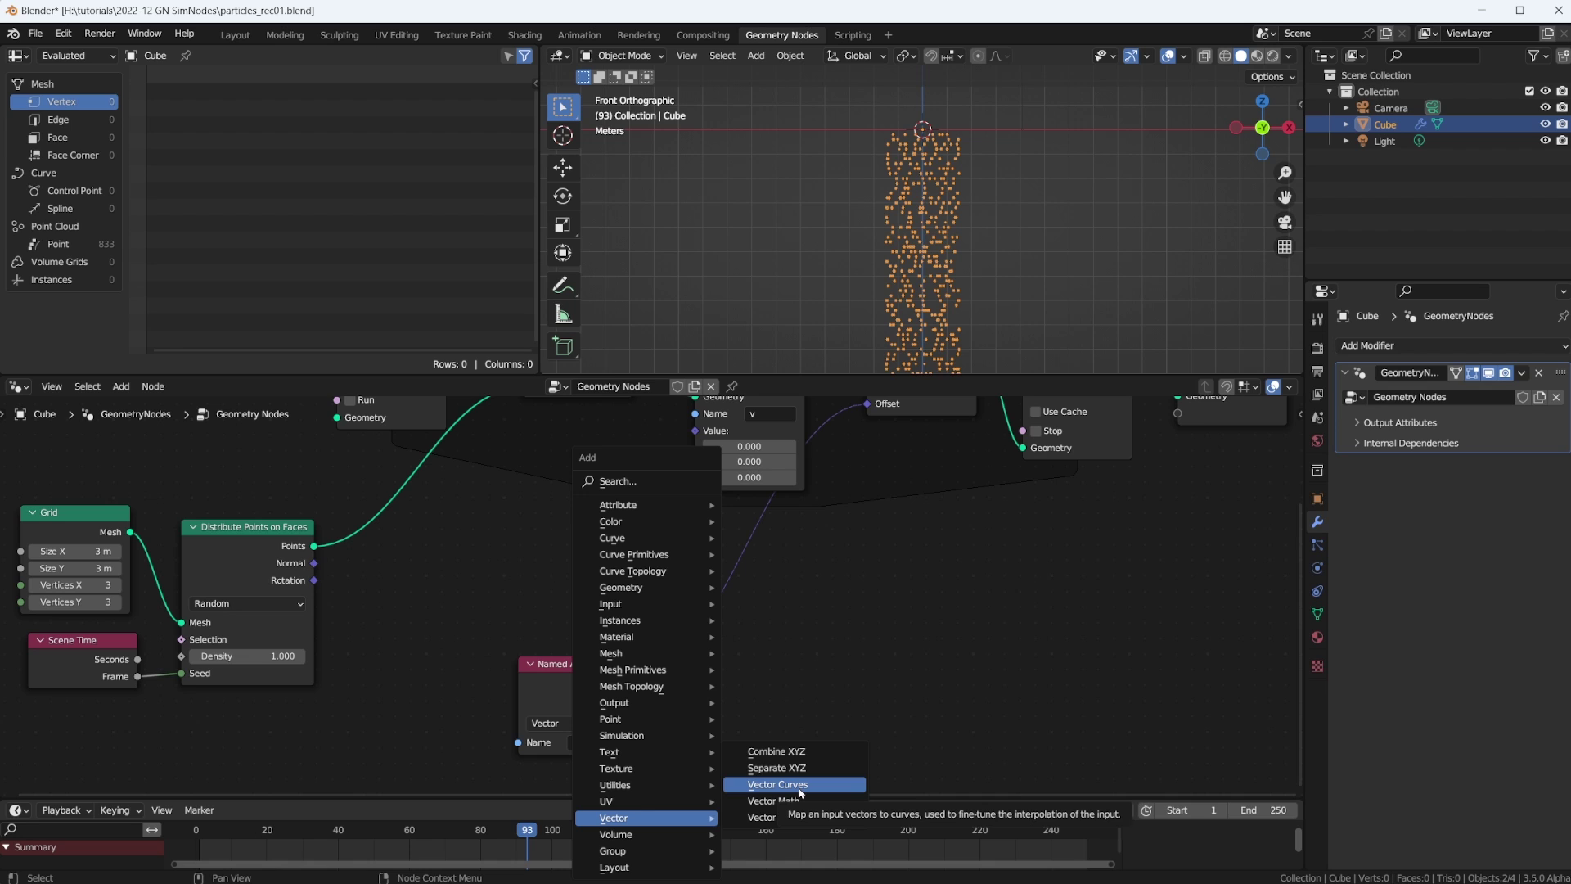
pyautogui.click(778, 801)
pyautogui.click(642, 615)
pyautogui.click(741, 667)
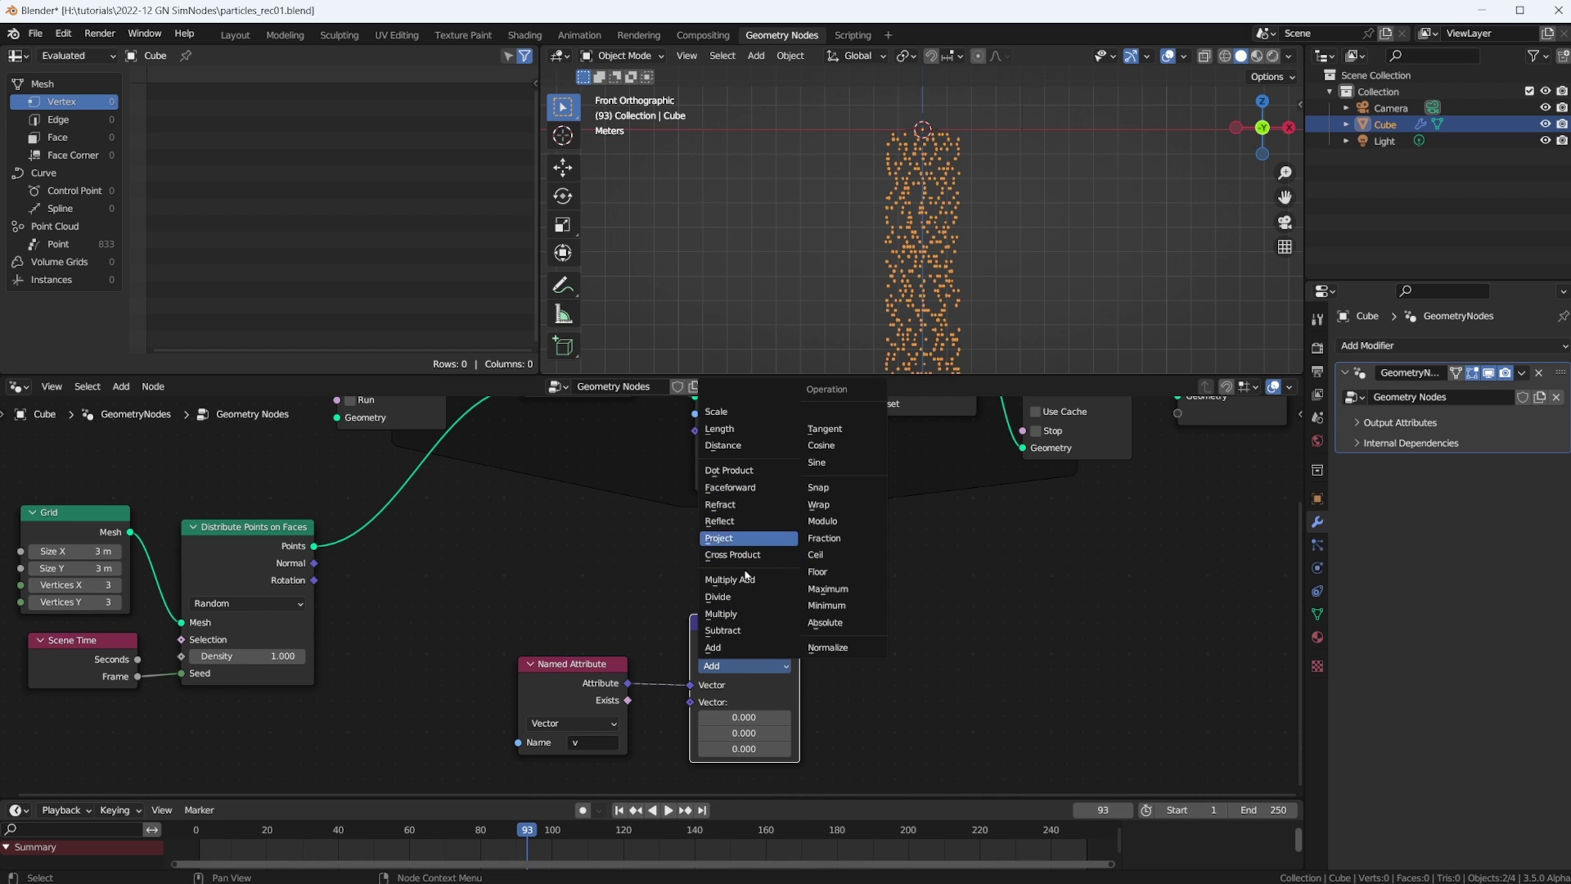
pyautogui.click(746, 631)
pyautogui.click(751, 749)
pyautogui.write('0.0')
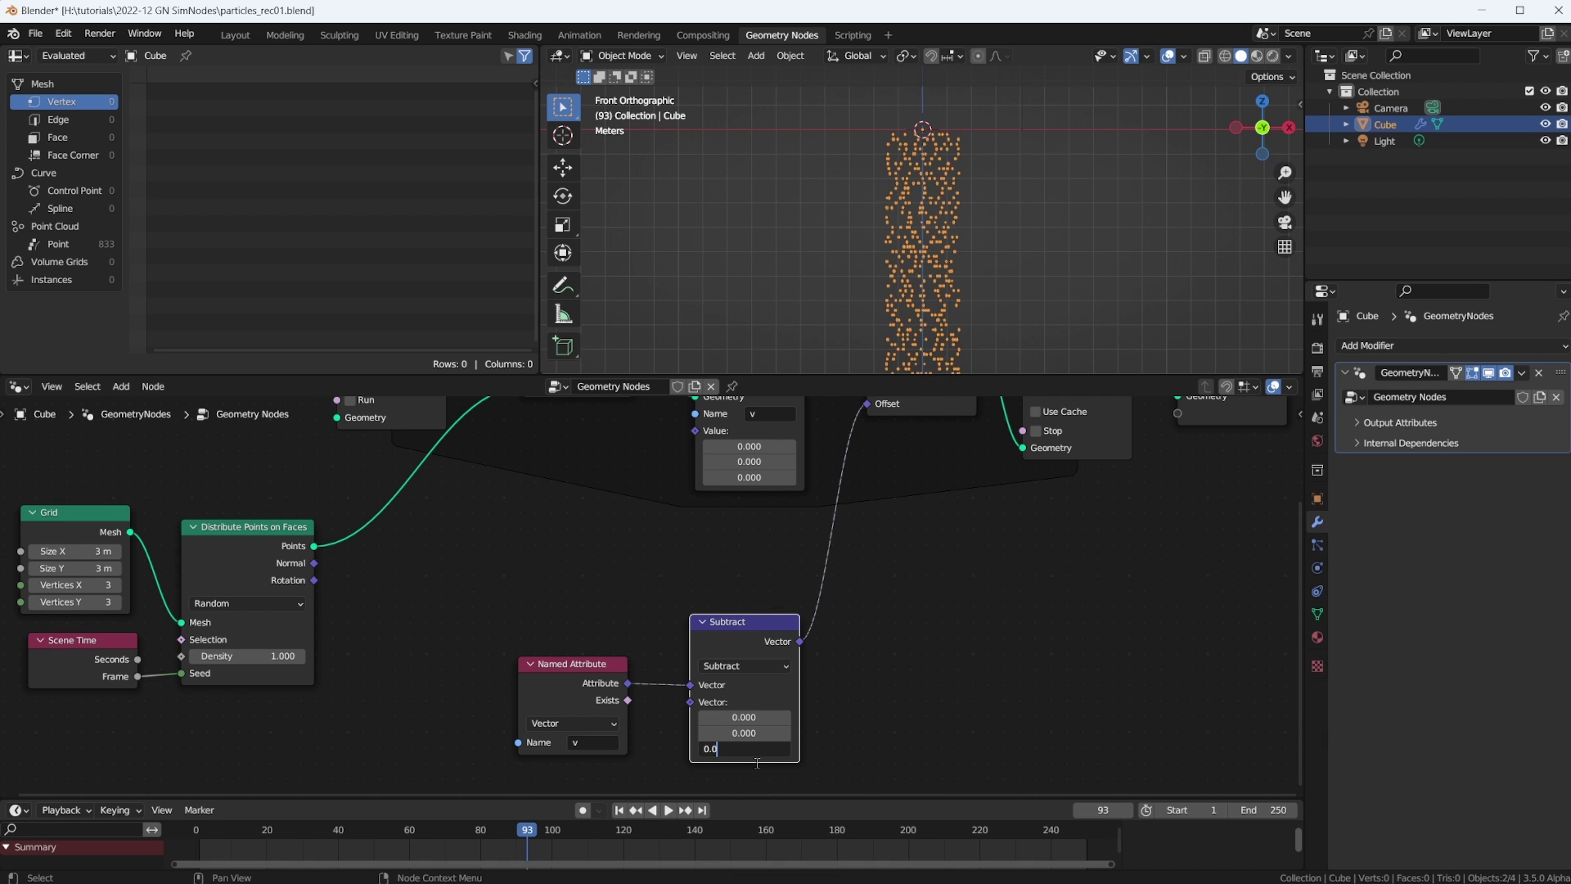
pyautogui.press('Return')
# Connect the Subtract output to the Store Named Attribute's Value and arrange the velocity nodes below the simulation nodes
pyautogui.moveTo(761, 618); pyautogui.dragTo(746, 617)
pyautogui.scroll(-3, 759, 595)
pyautogui.moveTo(759, 595); pyautogui.dragTo(744, 664, button='middle')
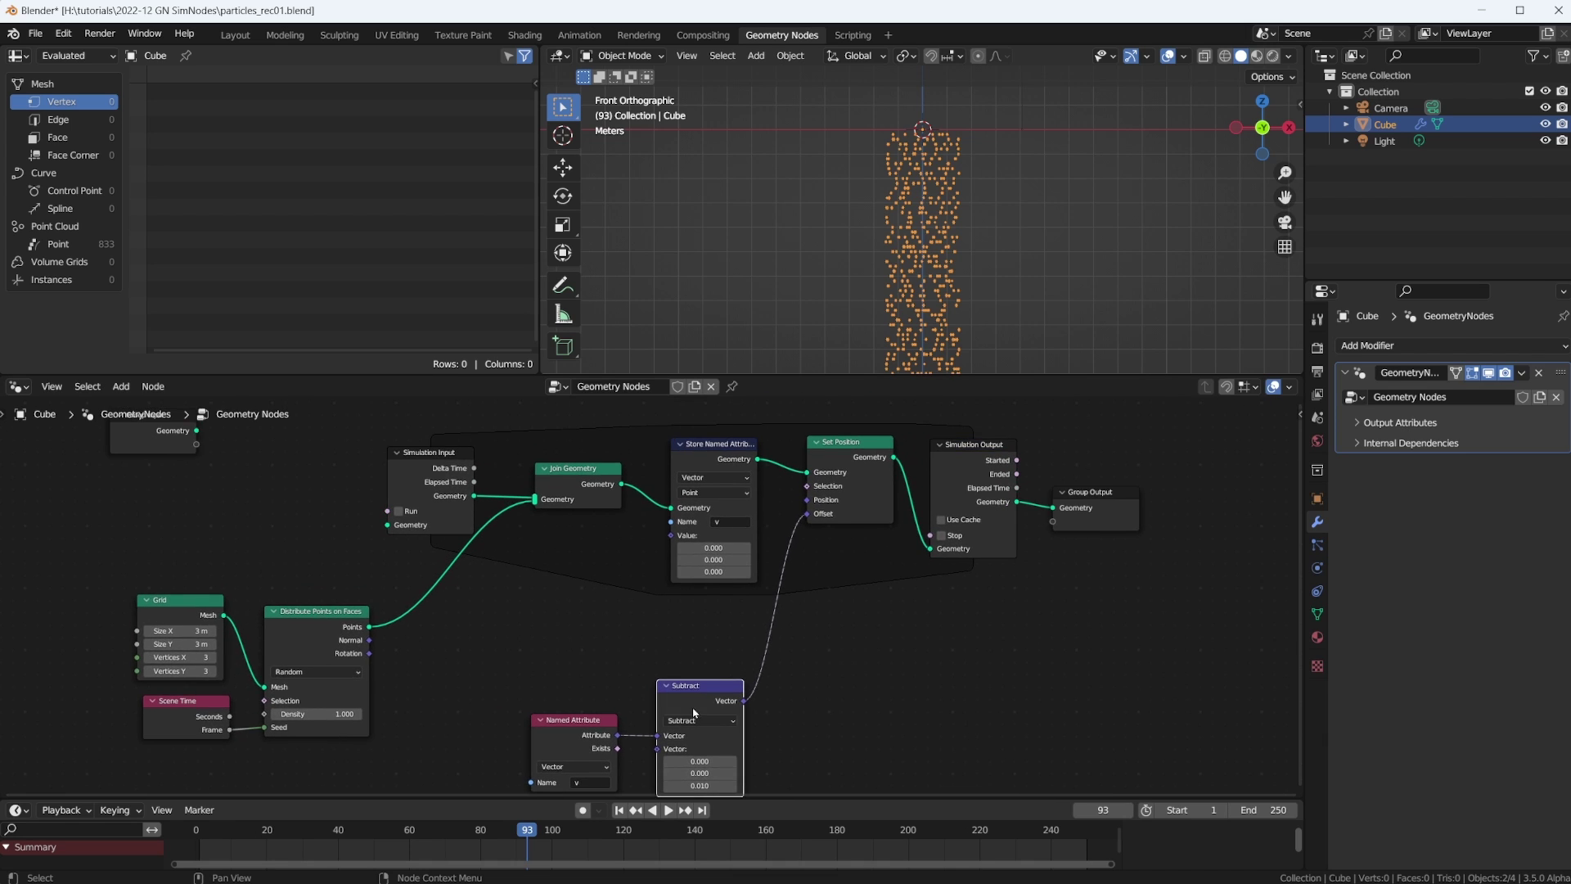
pyautogui.moveTo(742, 701); pyautogui.dragTo(670, 536)
pyautogui.moveTo(568, 726); pyautogui.dragTo(603, 632)
pyautogui.moveTo(692, 689); pyautogui.dragTo(646, 621)
pyautogui.scroll(3, 728, 504)
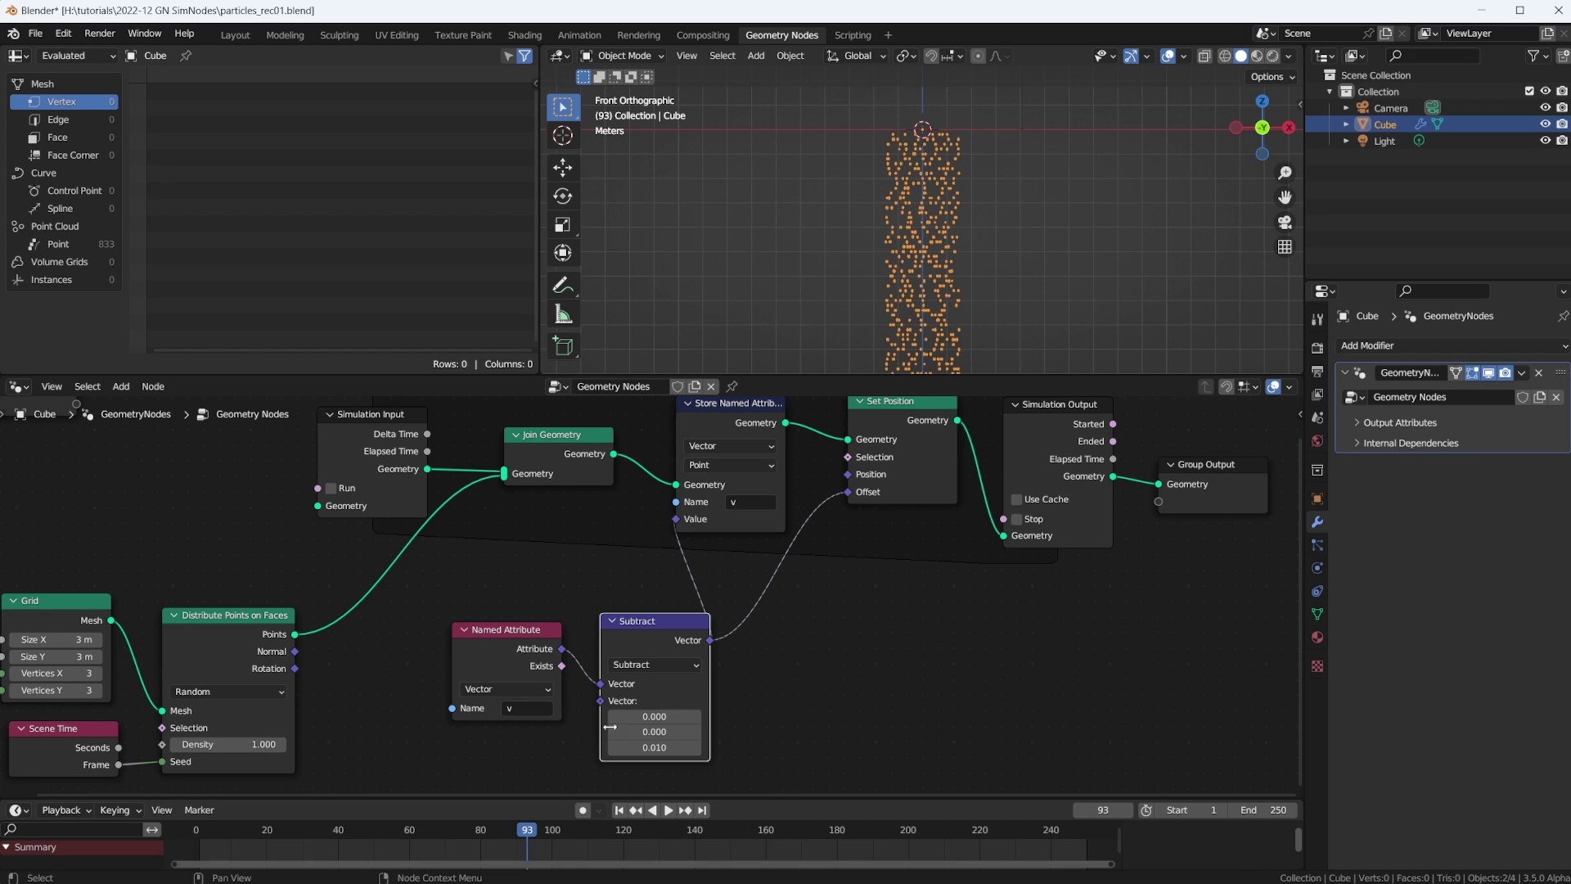
pyautogui.moveTo(648, 626); pyautogui.dragTo(557, 603)
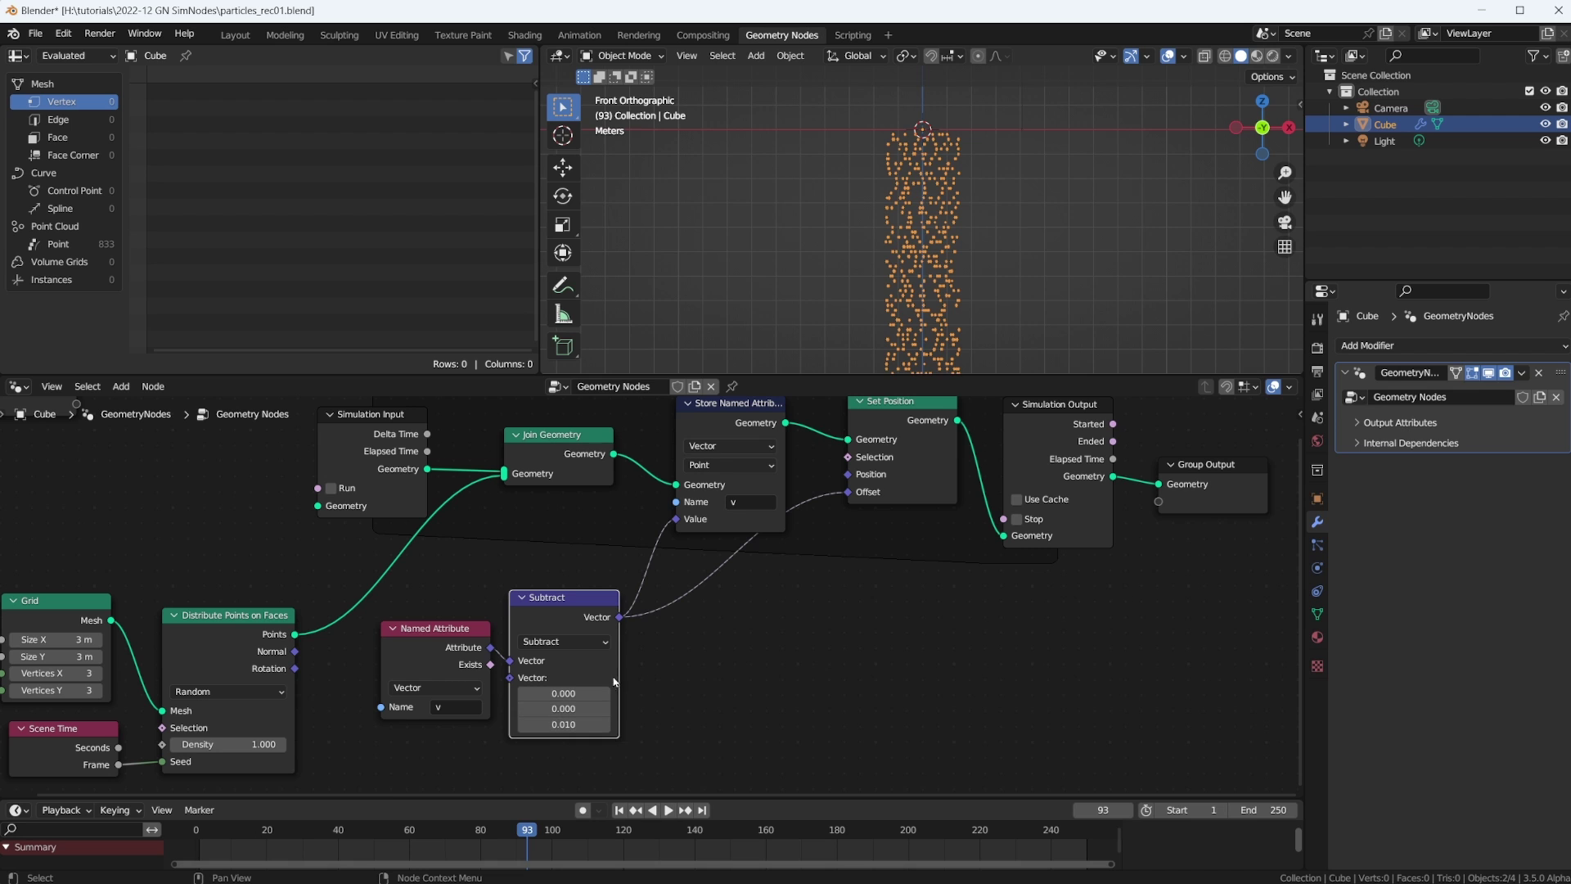
# Replay the simulation from the first frame and examine how the points accelerate in the front view
pyautogui.moveTo(856, 581); pyautogui.dragTo(859, 635, button='middle')
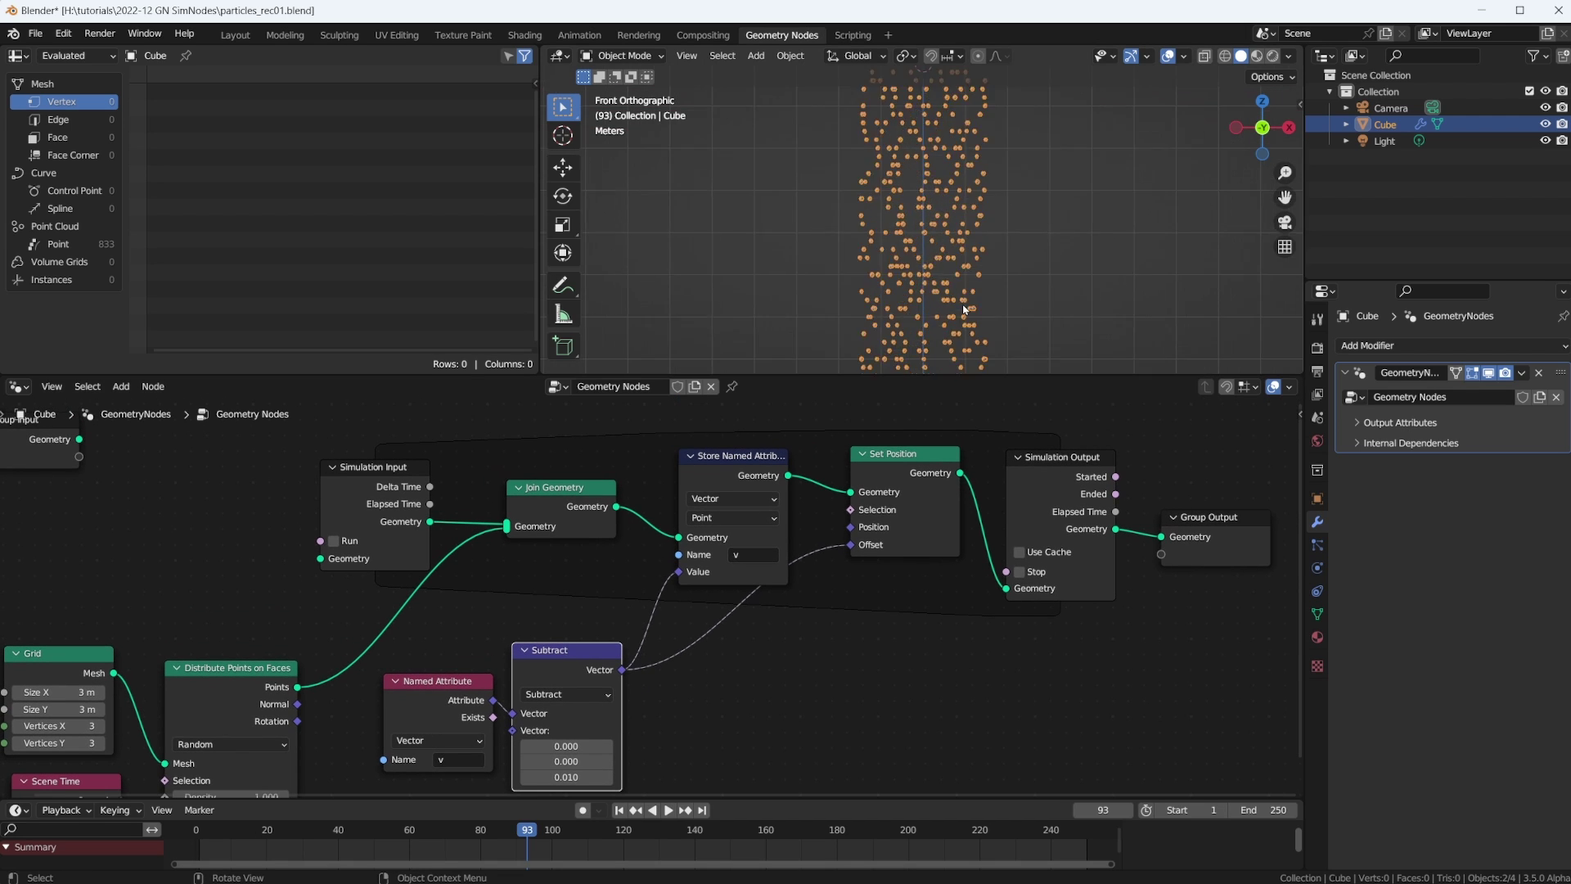
pyautogui.hotkey('shift', 'Left')
pyautogui.press('space')
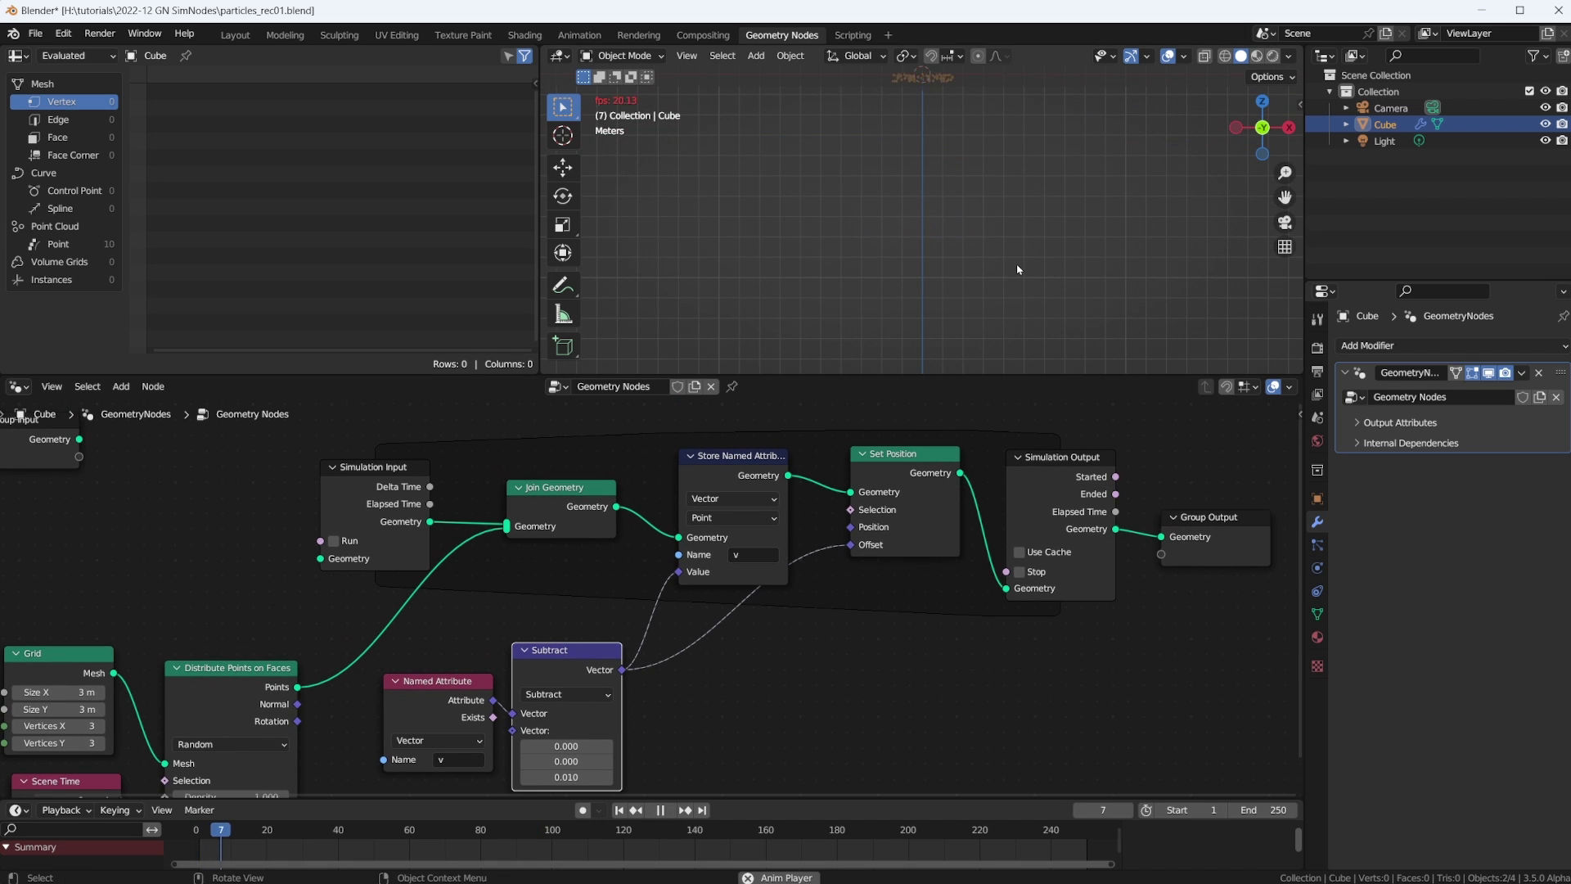
pyautogui.press('space')
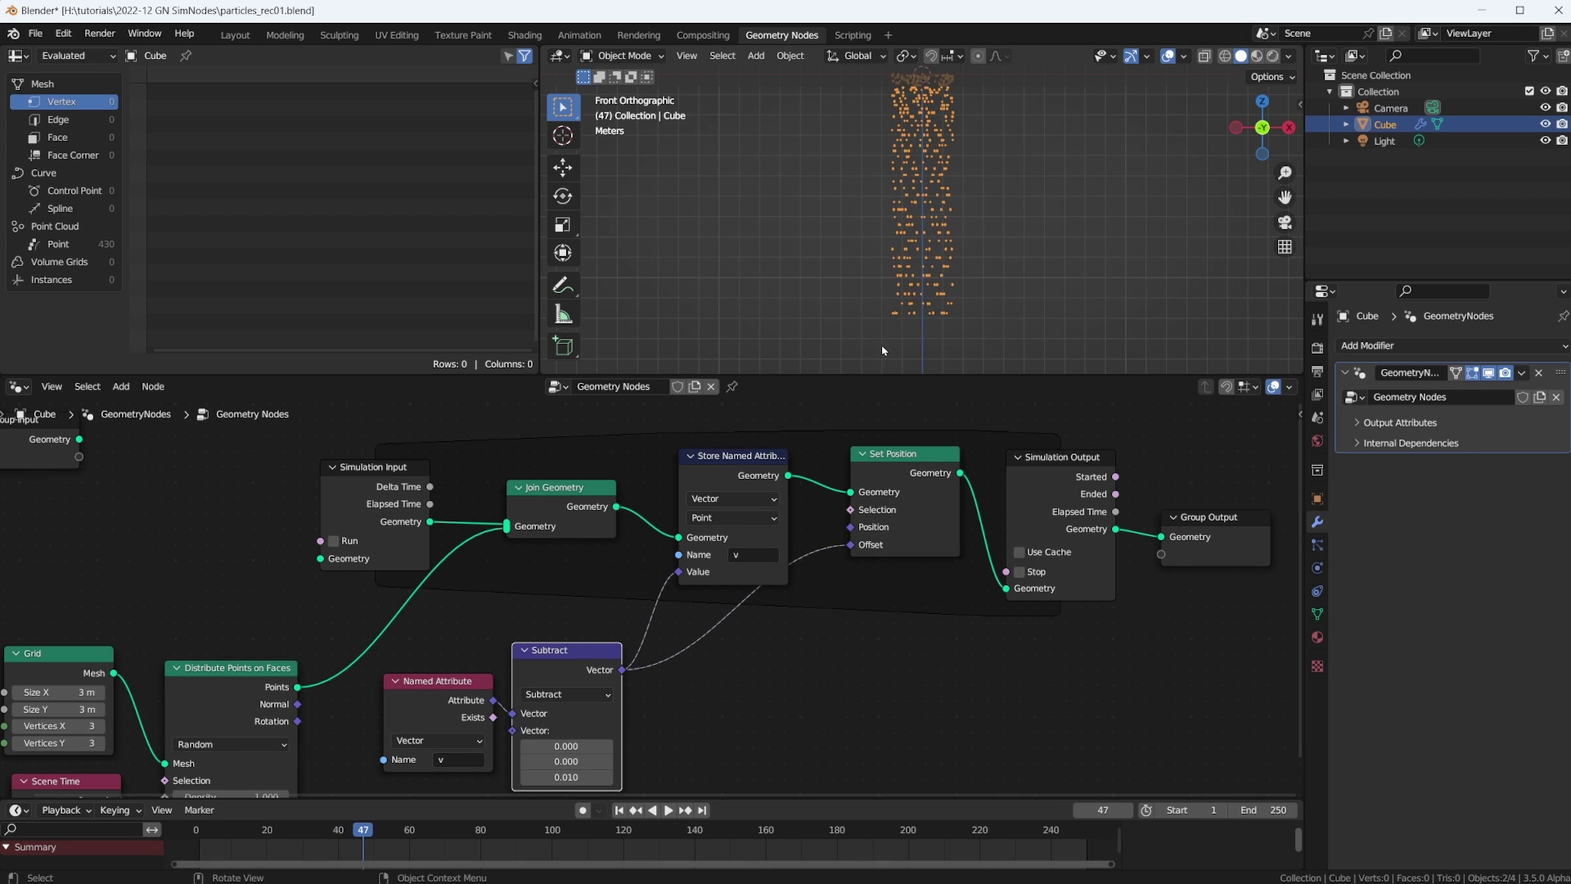
pyautogui.press('space')
pyautogui.press('space')
pyautogui.moveTo(964, 320); pyautogui.dragTo(967, 169, button='middle')
pyautogui.press('KP_1')
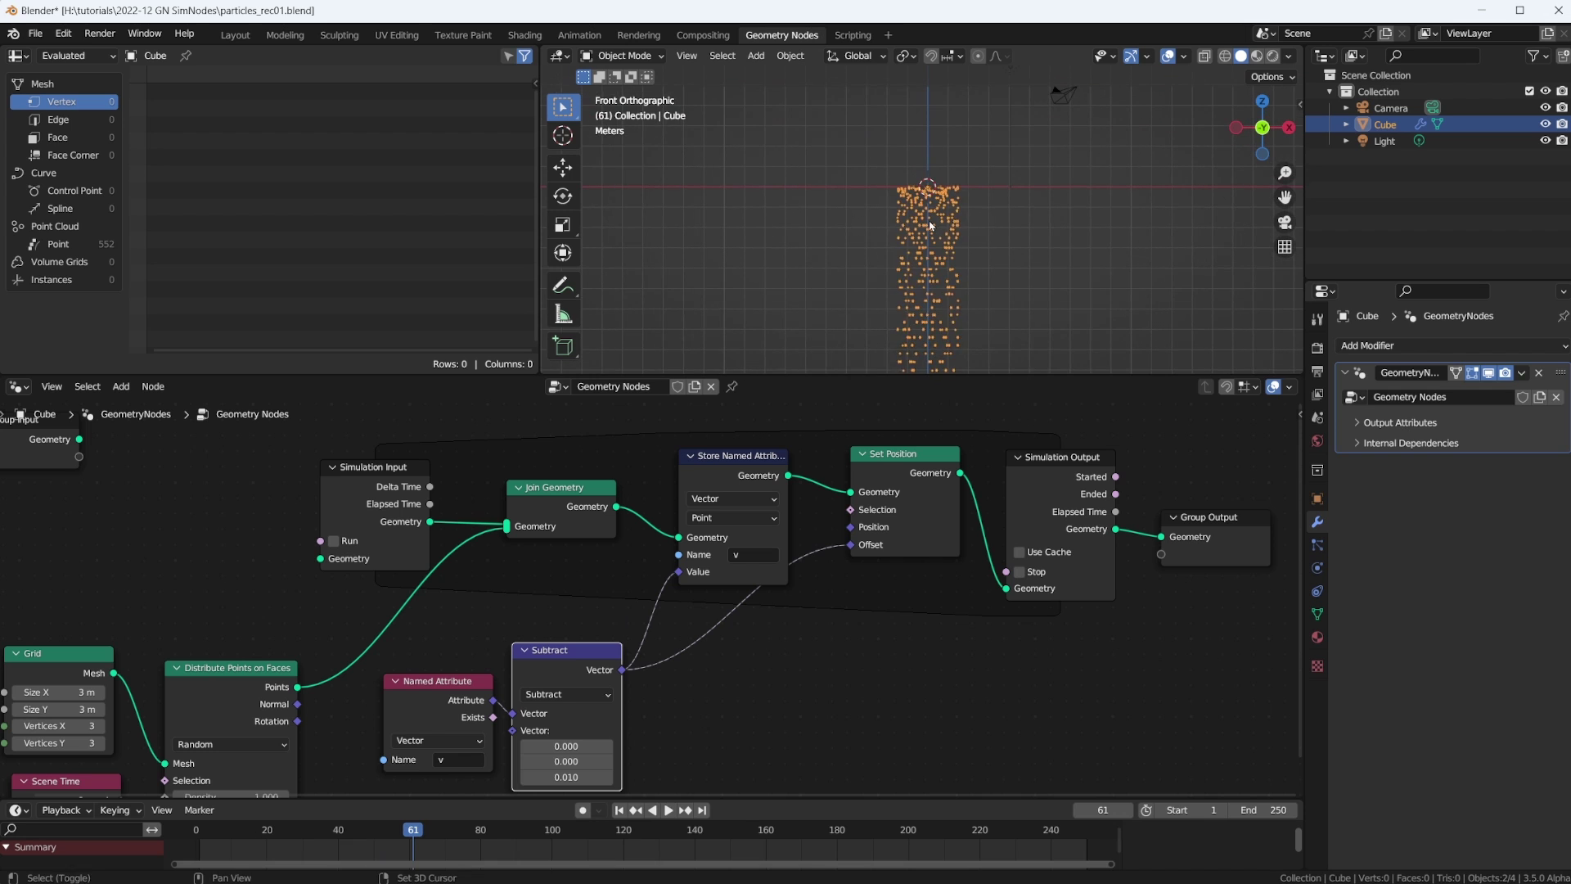
pyautogui.press('space')
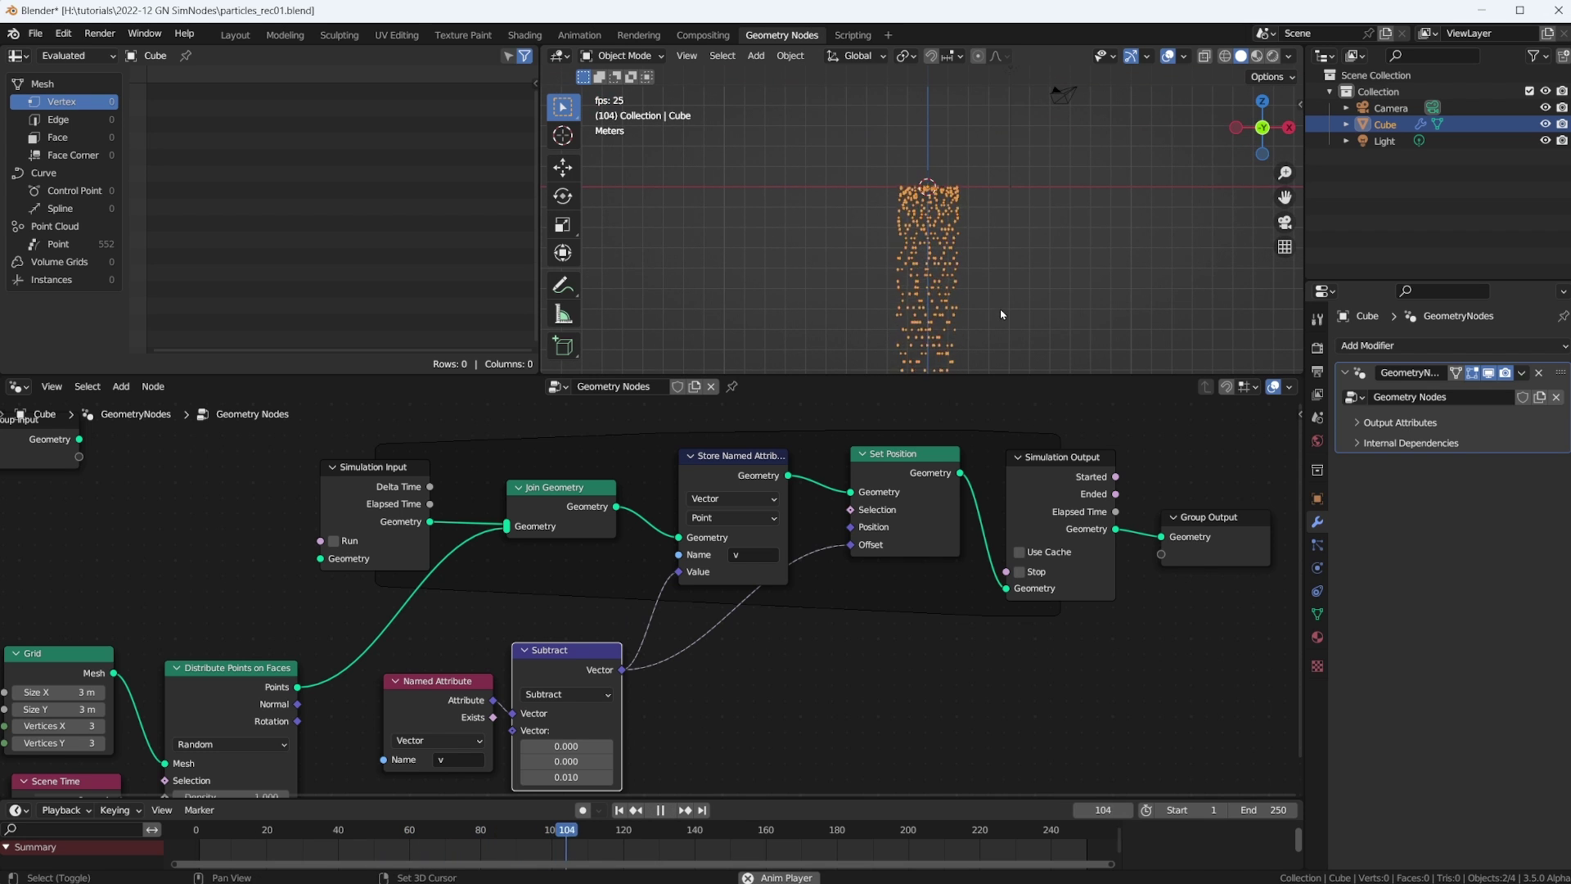
pyautogui.press('space')
# Examine the vertical spacing between the rows of falling points along the whole stream
pyautogui.scroll(3, 1002, 142)
pyautogui.keyDown('shift'); pyautogui.moveTo(1002, 143); pyautogui.dragTo(998, 243, button='middle'); pyautogui.keyUp('shift')
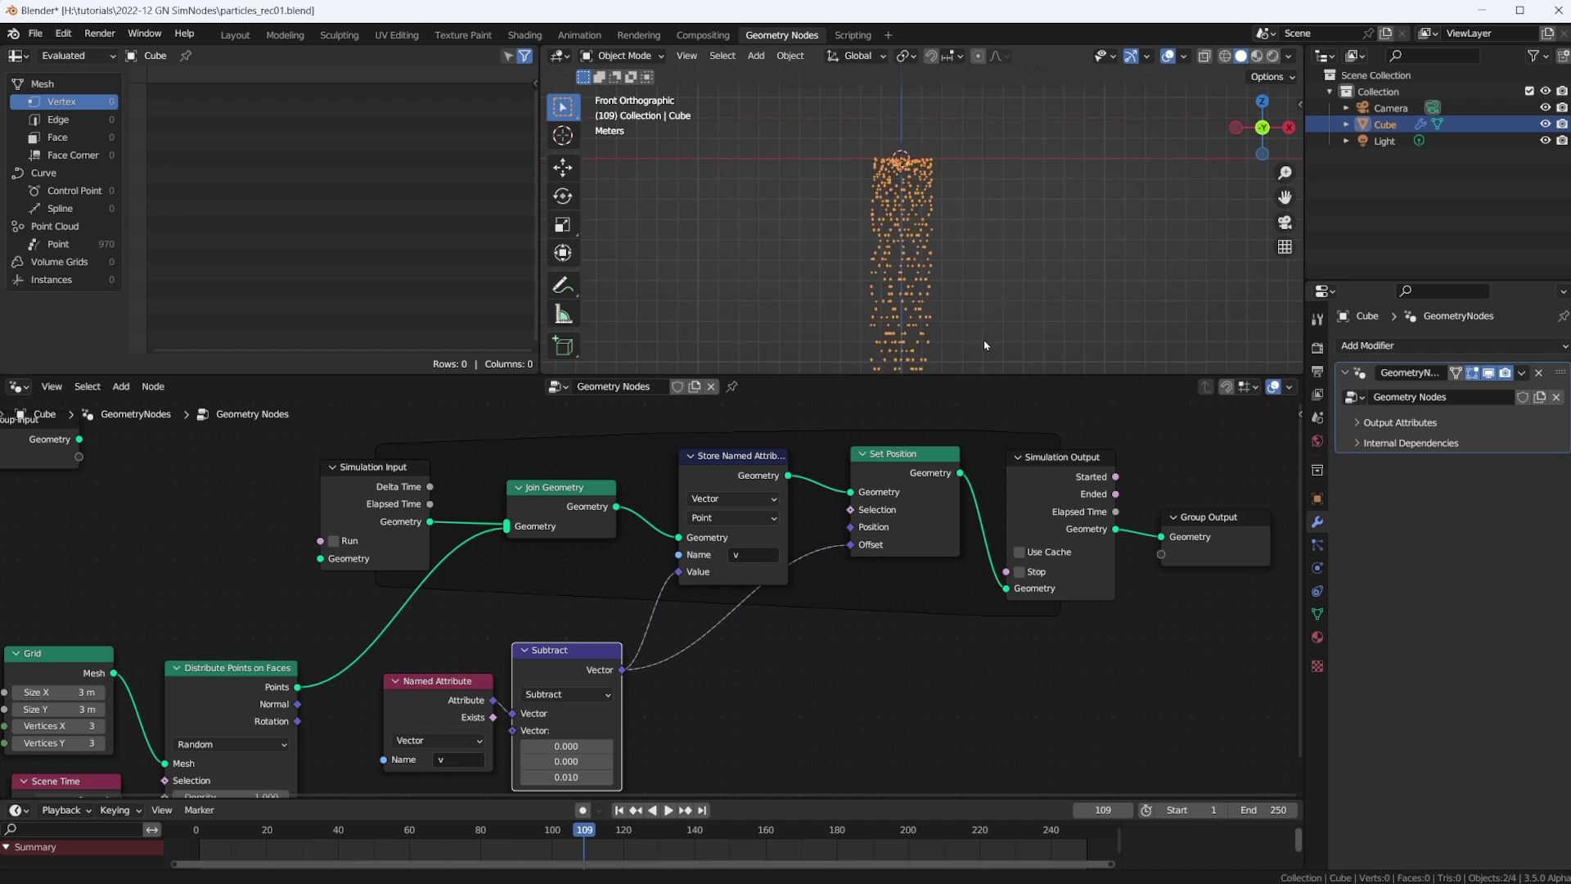
pyautogui.scroll(4, 986, 206)
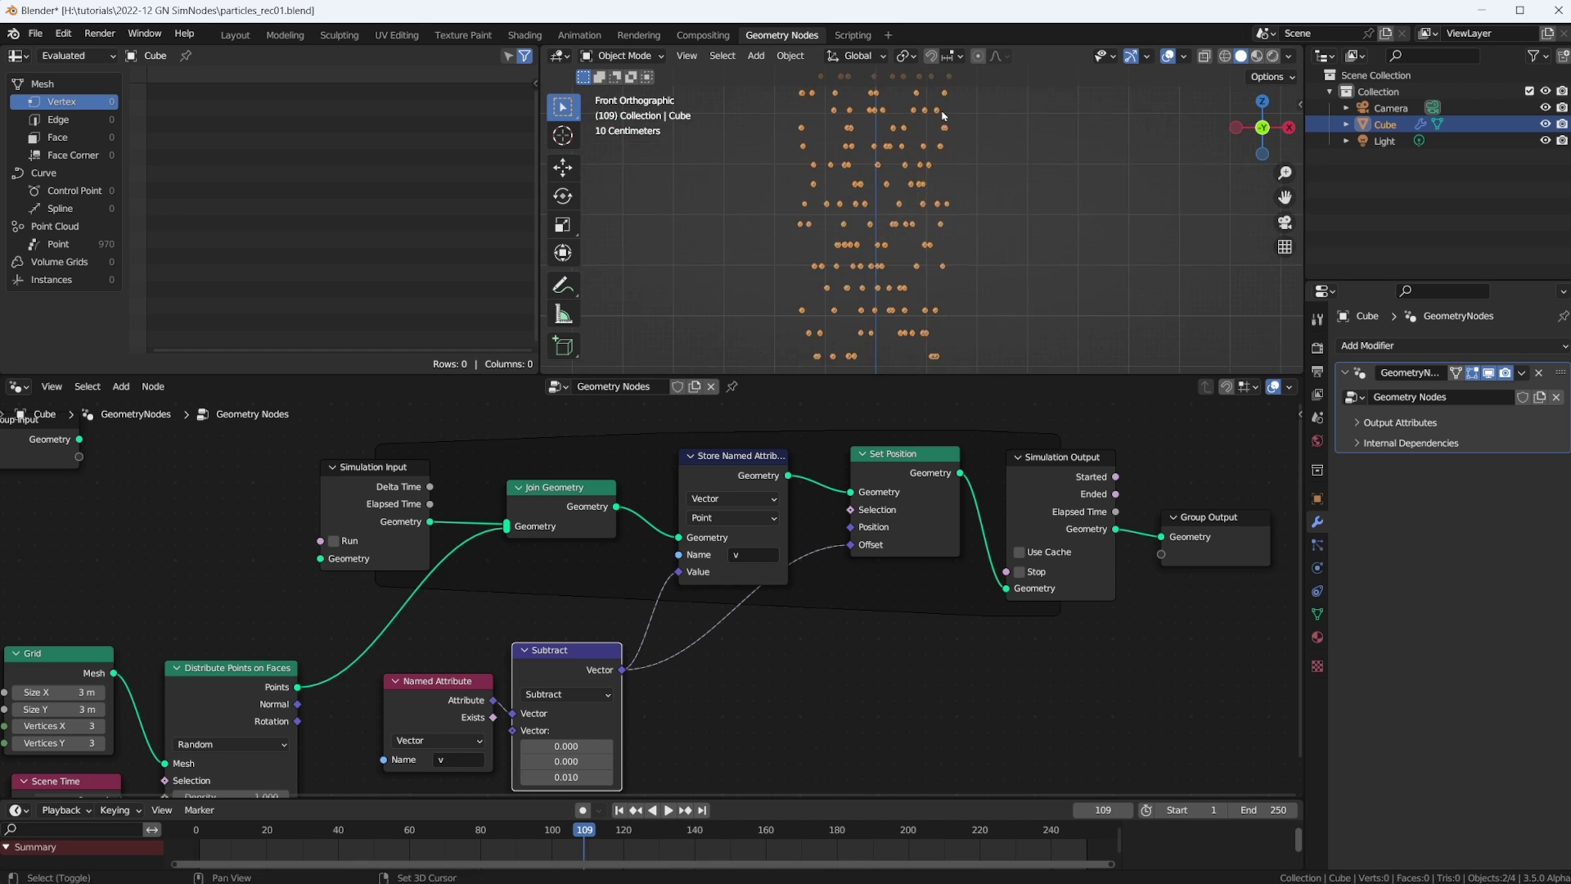
pyautogui.keyDown('shift'); pyautogui.moveTo(944, 142); pyautogui.dragTo(950, 347, button='middle'); pyautogui.keyUp('shift')
pyautogui.scroll(-2, 947, 335)
pyautogui.scroll(6, 772, 167)
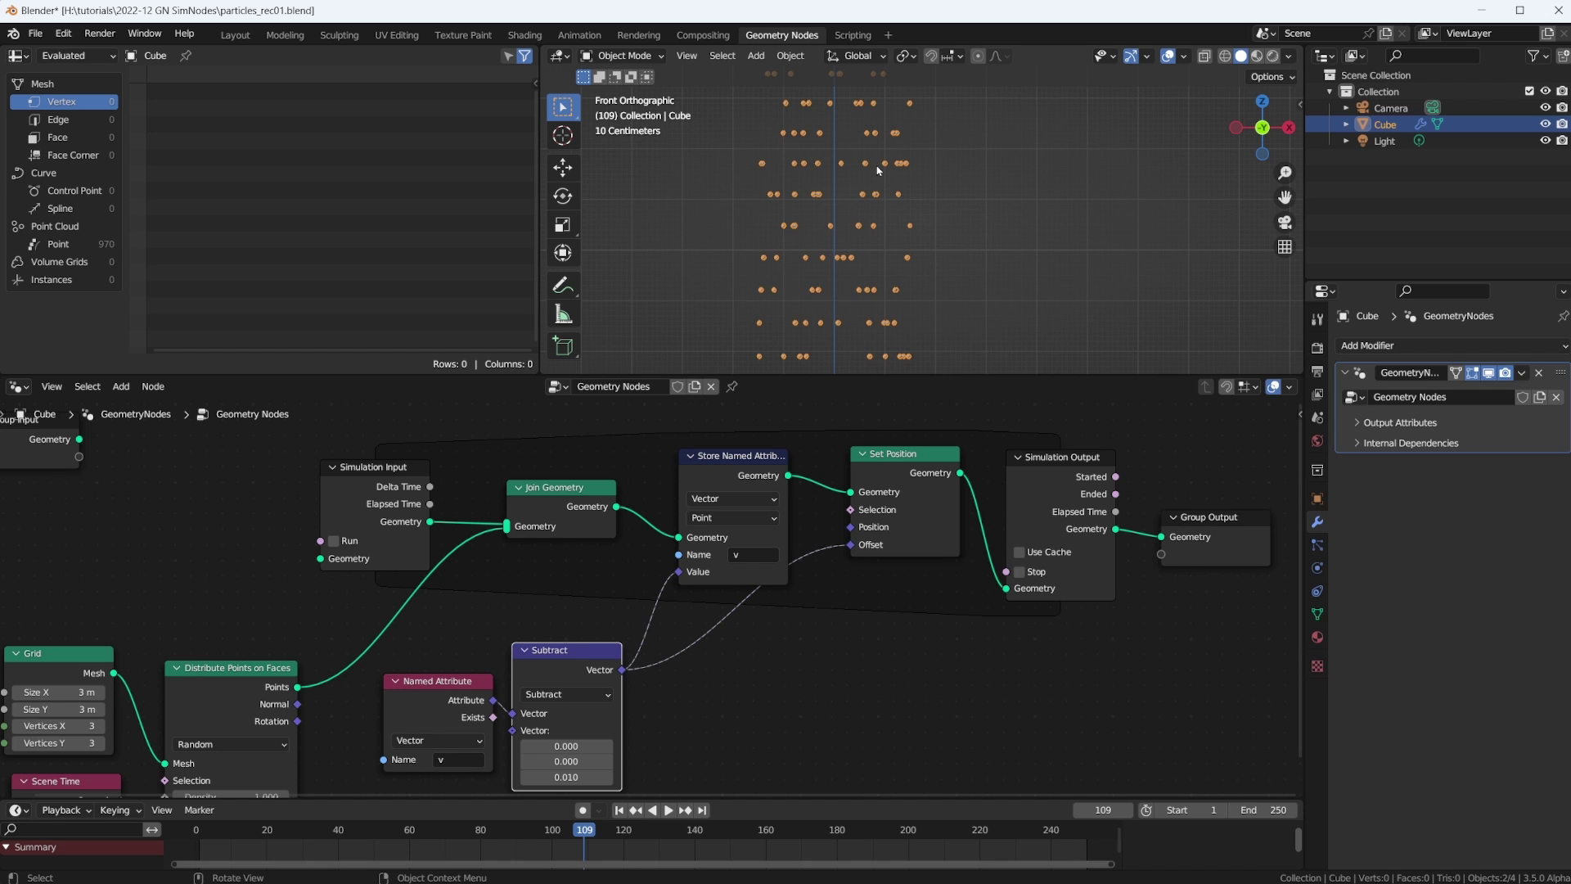
pyautogui.scroll(-7, 898, 252)
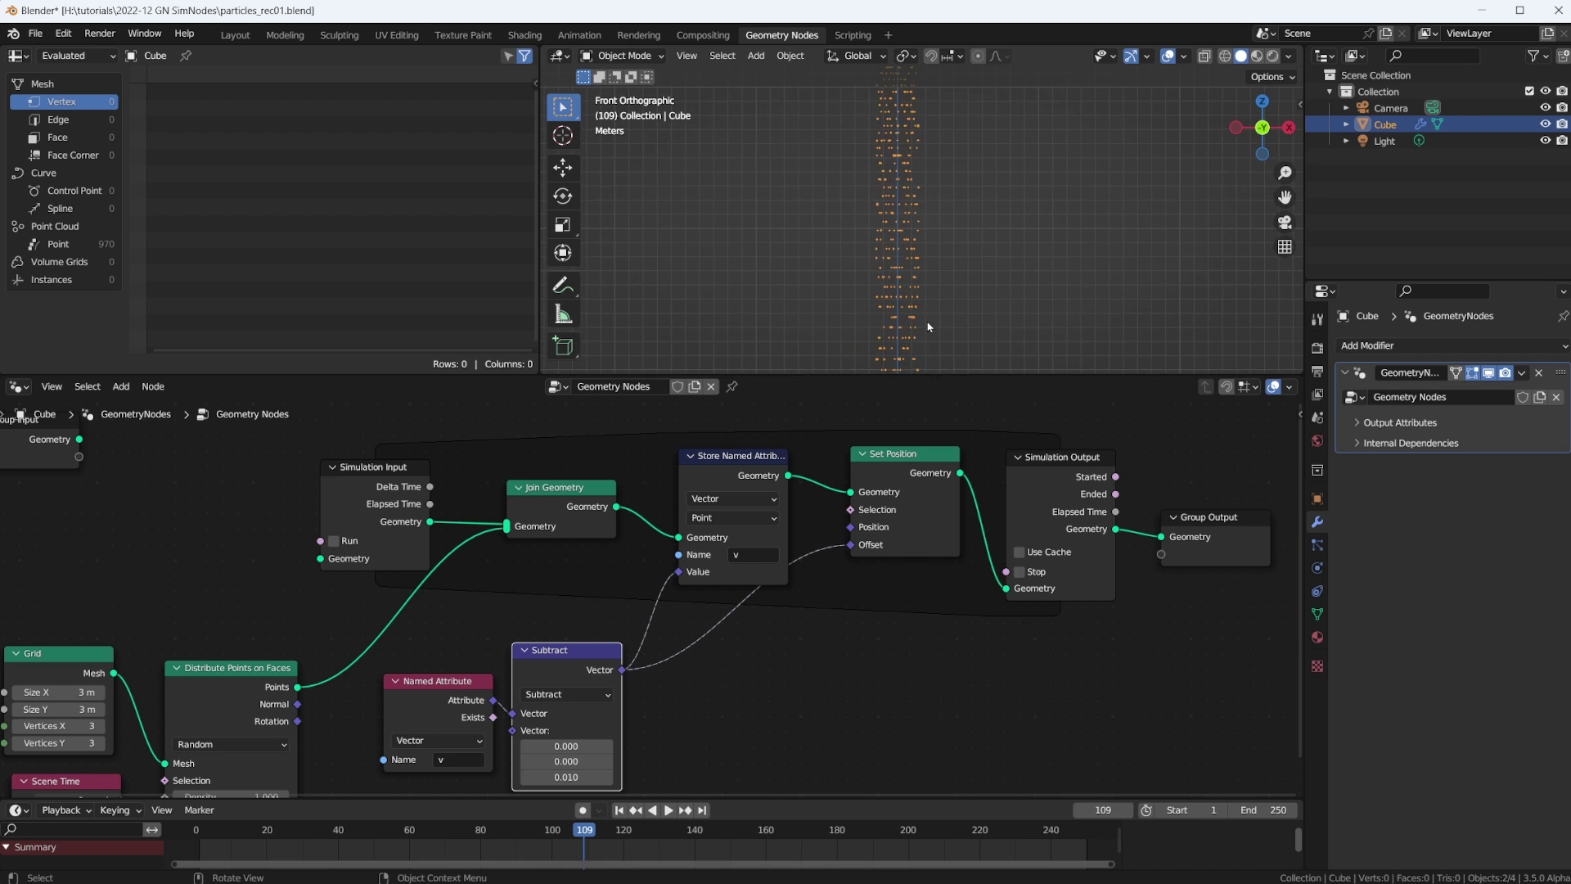
pyautogui.press('KP_5')
pyautogui.keyDown('shift'); pyautogui.moveTo(951, 339); pyautogui.dragTo(947, 182, button='middle'); pyautogui.keyUp('shift')
pyautogui.press('KP_5')
pyautogui.scroll(7, 925, 235)
pyautogui.keyDown('shift'); pyautogui.moveTo(925, 235); pyautogui.dragTo(1032, 123, button='middle'); pyautogui.keyUp('shift')
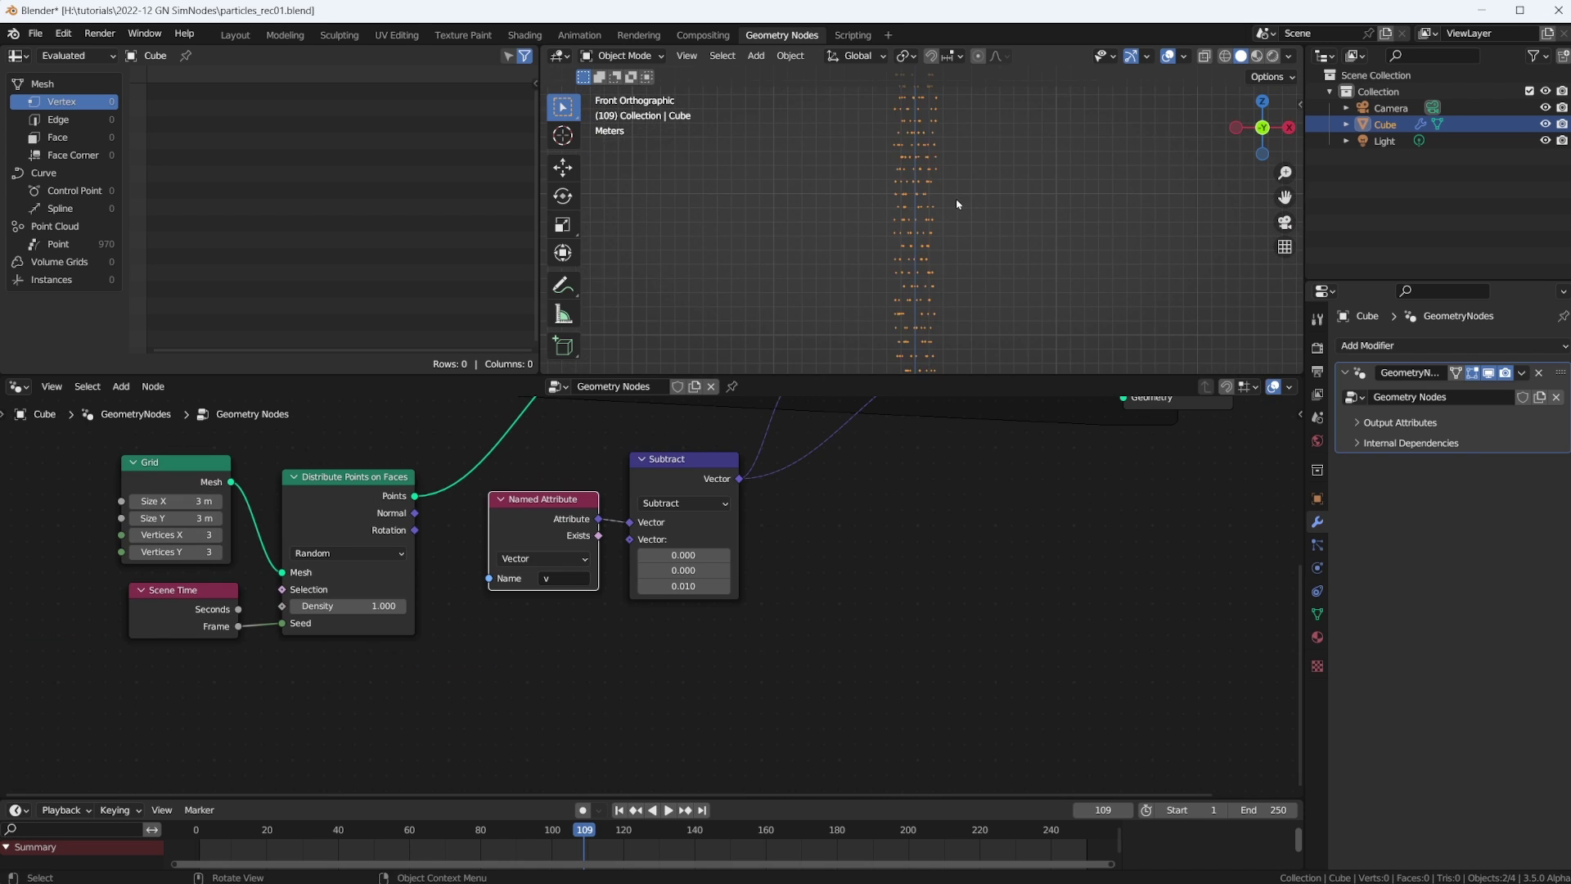
pyautogui.keyDown('shift'); pyautogui.moveTo(957, 202); pyautogui.dragTo(958, 123, button='middle'); pyautogui.keyUp('shift')
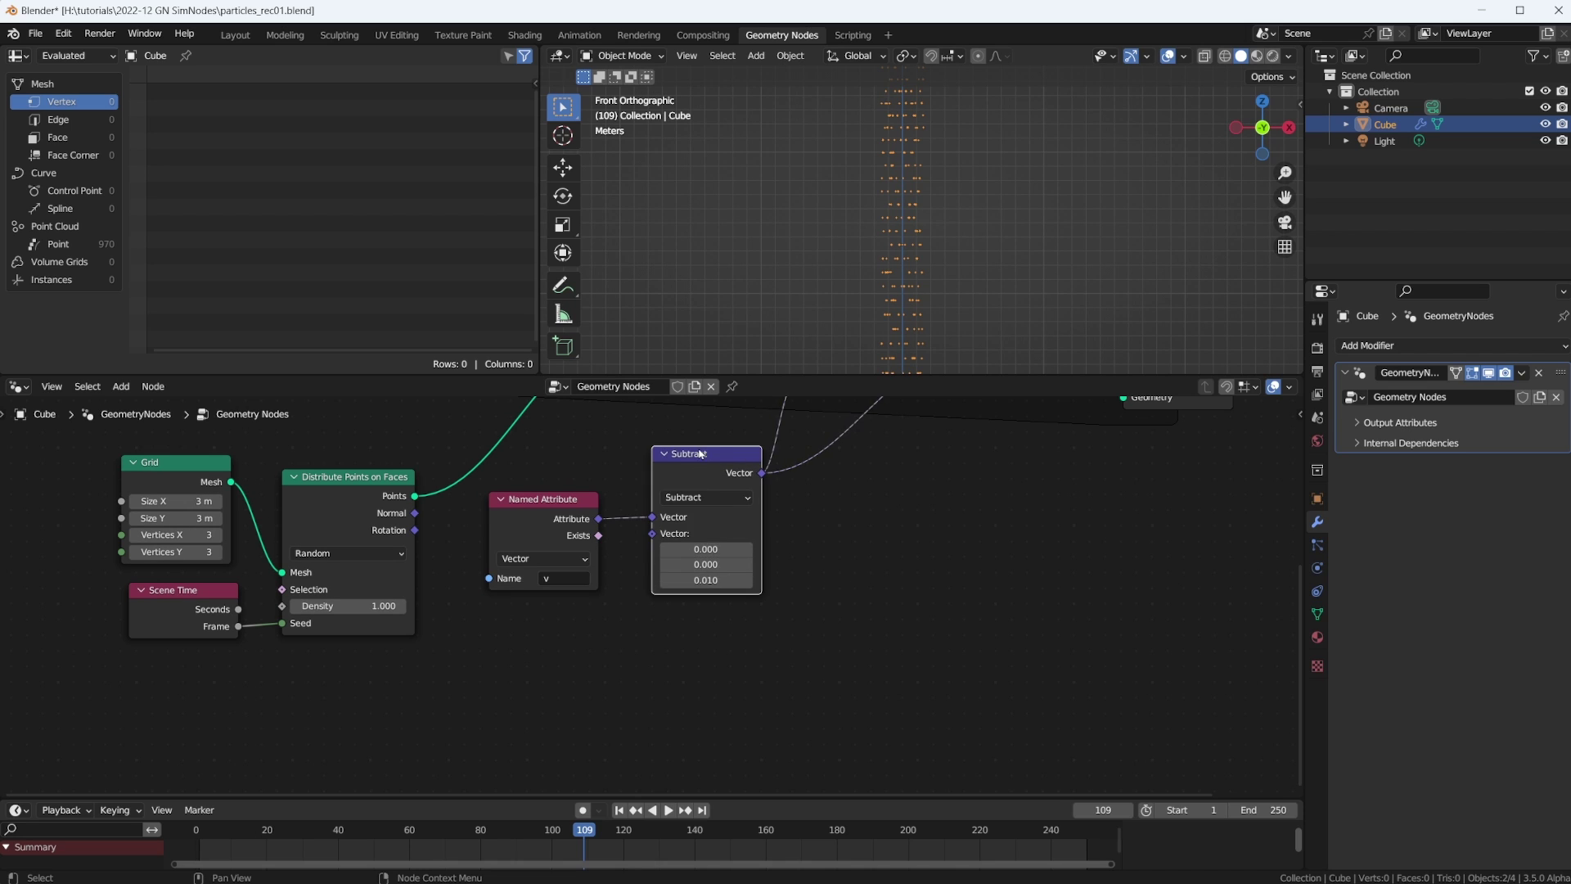
# Add a Random Value node of type Vector feeding the second Vector input of the Subtract node
pyautogui.moveTo(700, 458); pyautogui.dragTo(697, 450)
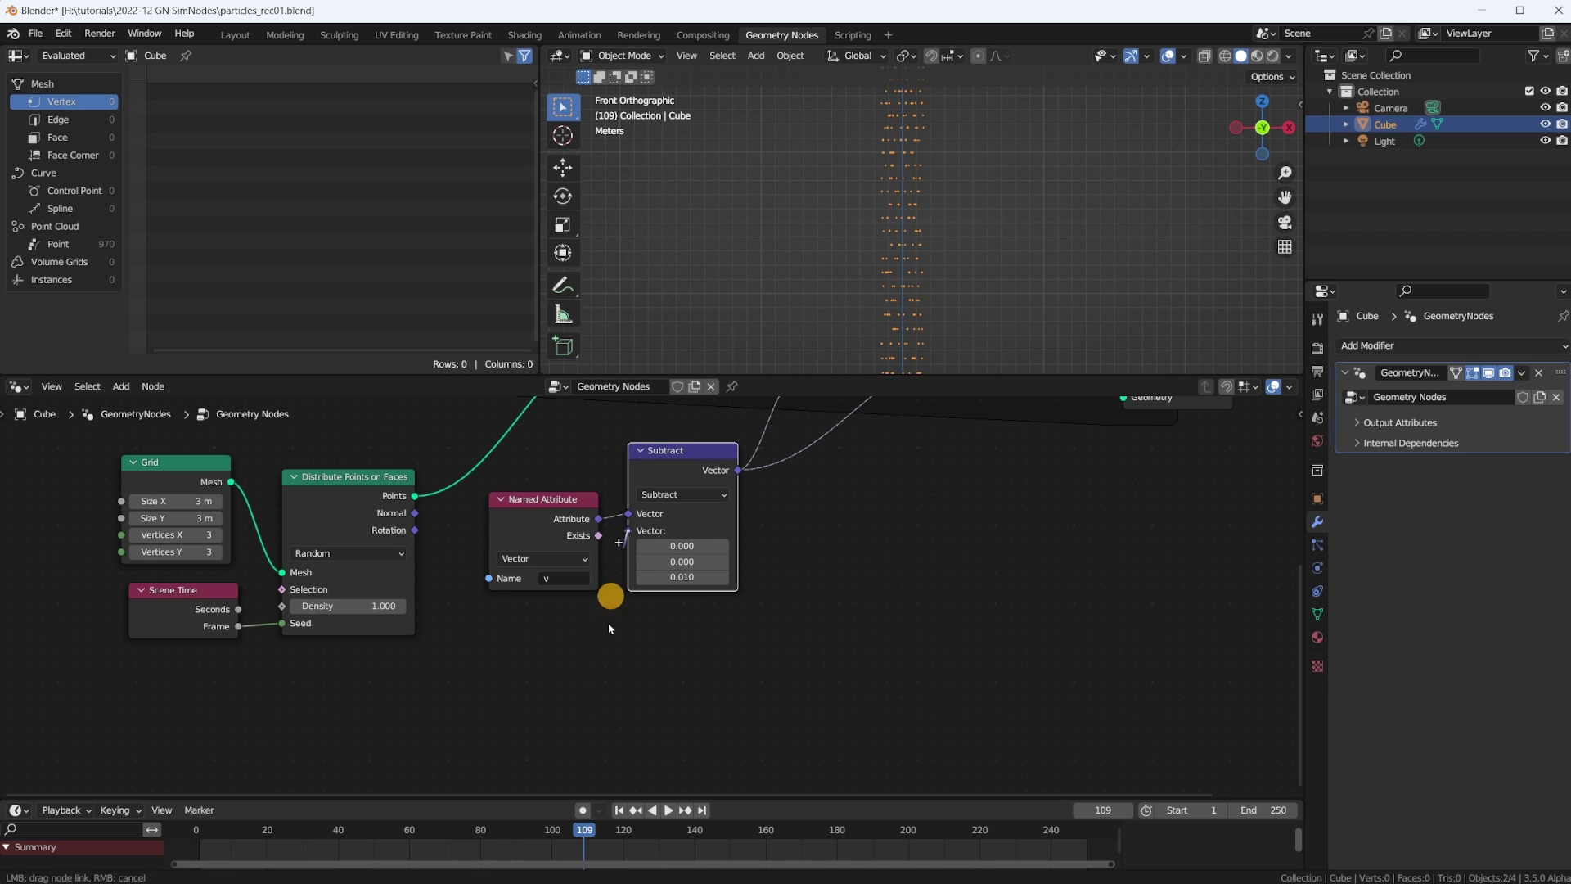
pyautogui.hotkey('shift', 'a')
pyautogui.write('random')
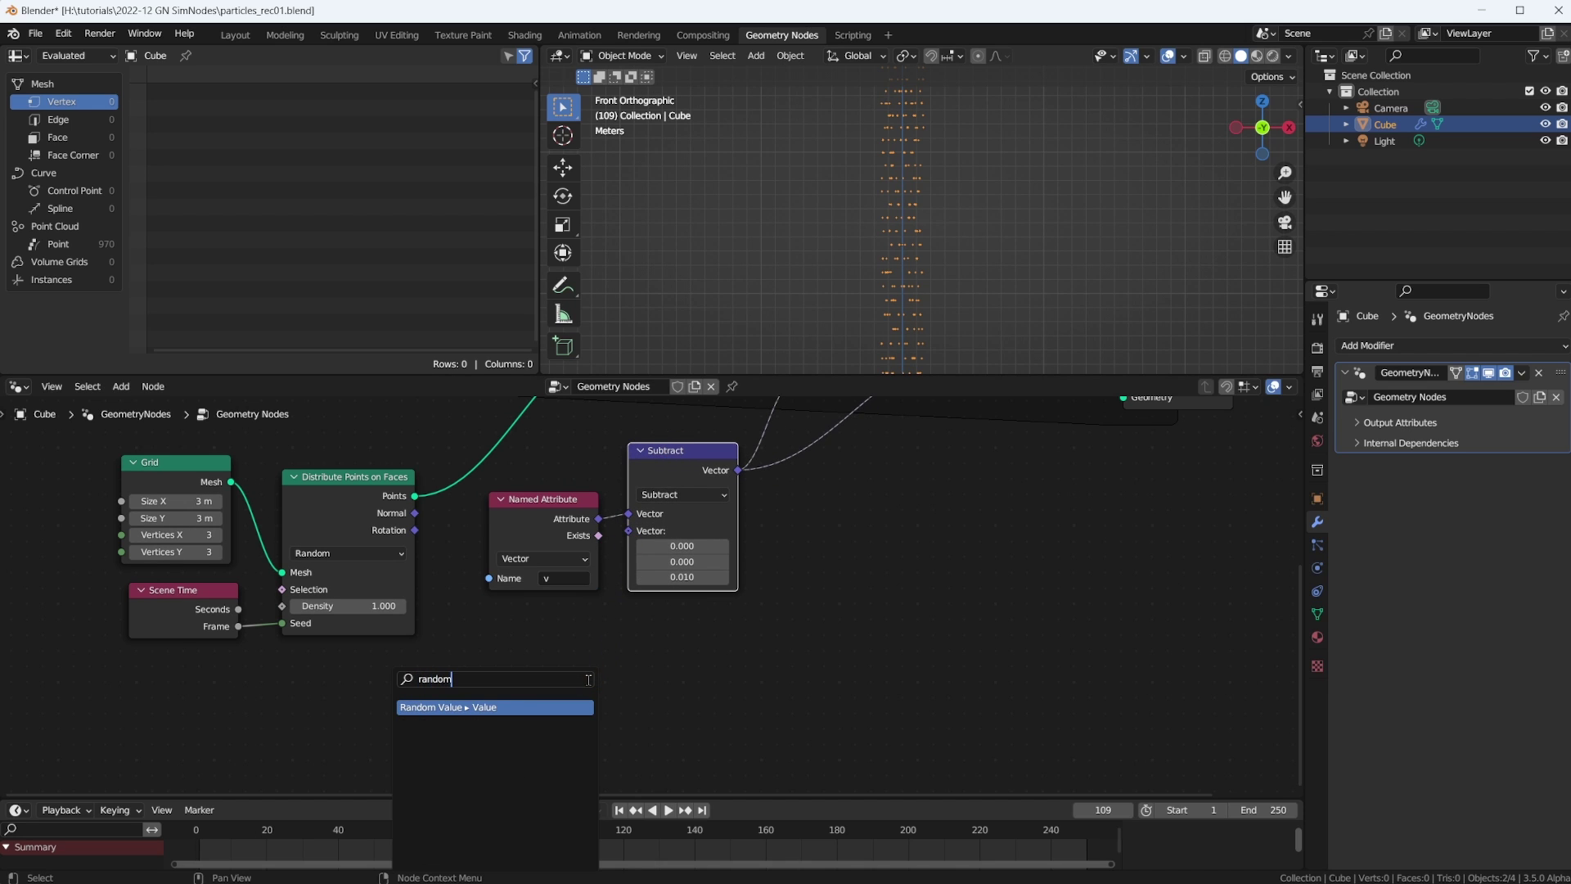
pyautogui.click(560, 707)
pyautogui.click(567, 659)
pyautogui.moveTo(710, 710); pyautogui.dragTo(723, 571, button='middle')
# Set the Random Value node's Max to 0 for X and Y and 0.003 for Z
pyautogui.scroll(8, 578, 677)
pyautogui.moveTo(485, 639); pyautogui.dragTo(485, 698)
pyautogui.write('0')
pyautogui.press('Return')
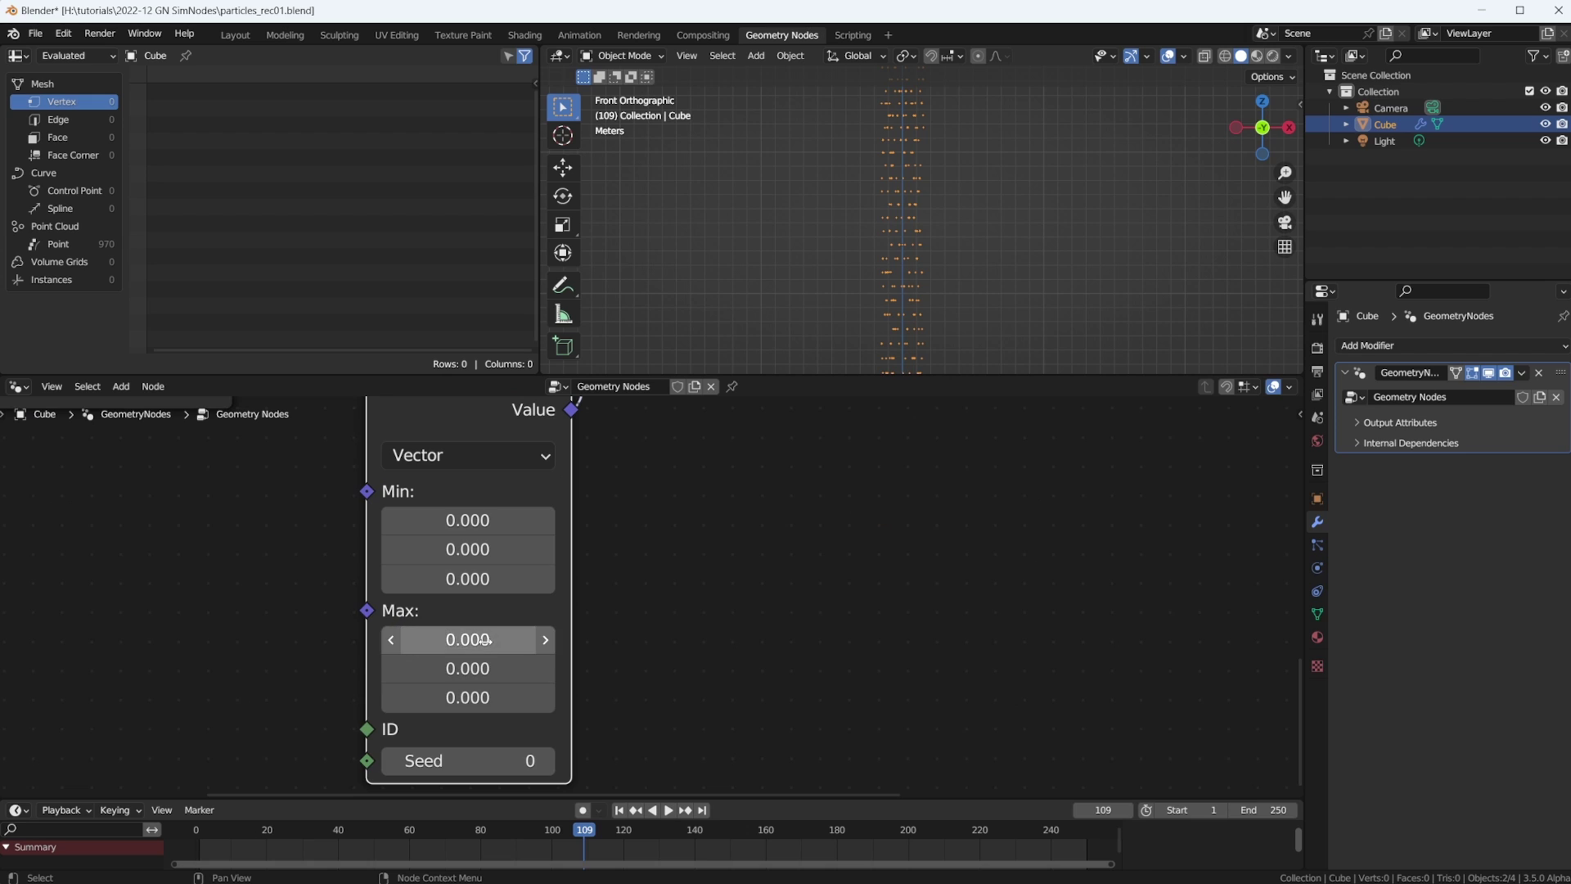
pyautogui.click(500, 698)
pyautogui.click(501, 700)
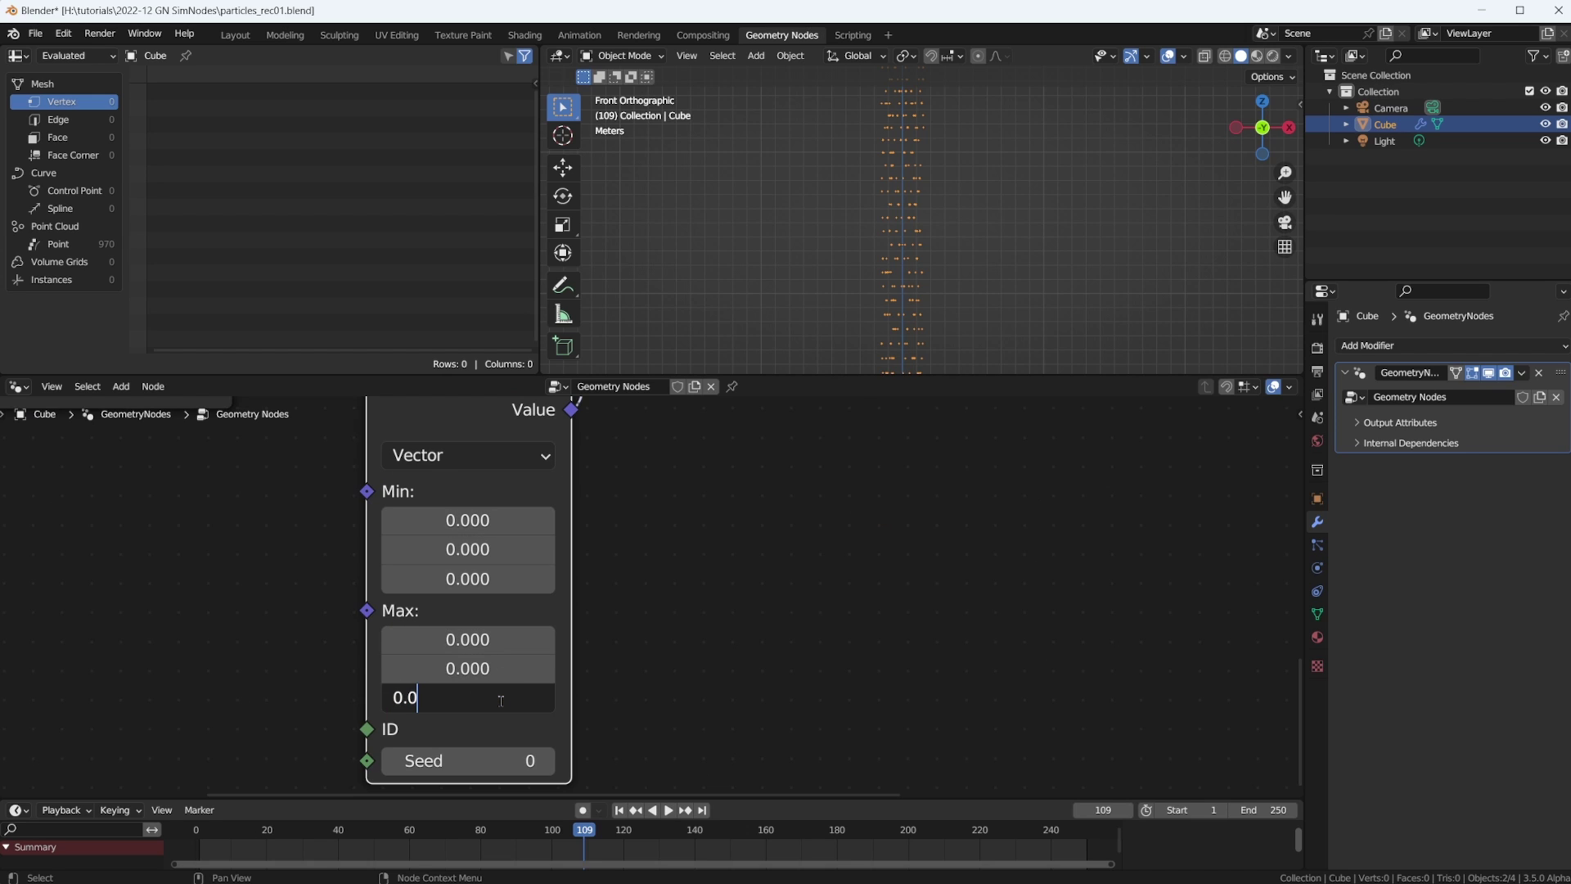
pyautogui.write('03')
pyautogui.press('Return')
pyautogui.scroll(-4, 683, 610)
pyautogui.scroll(-3, 683, 610)
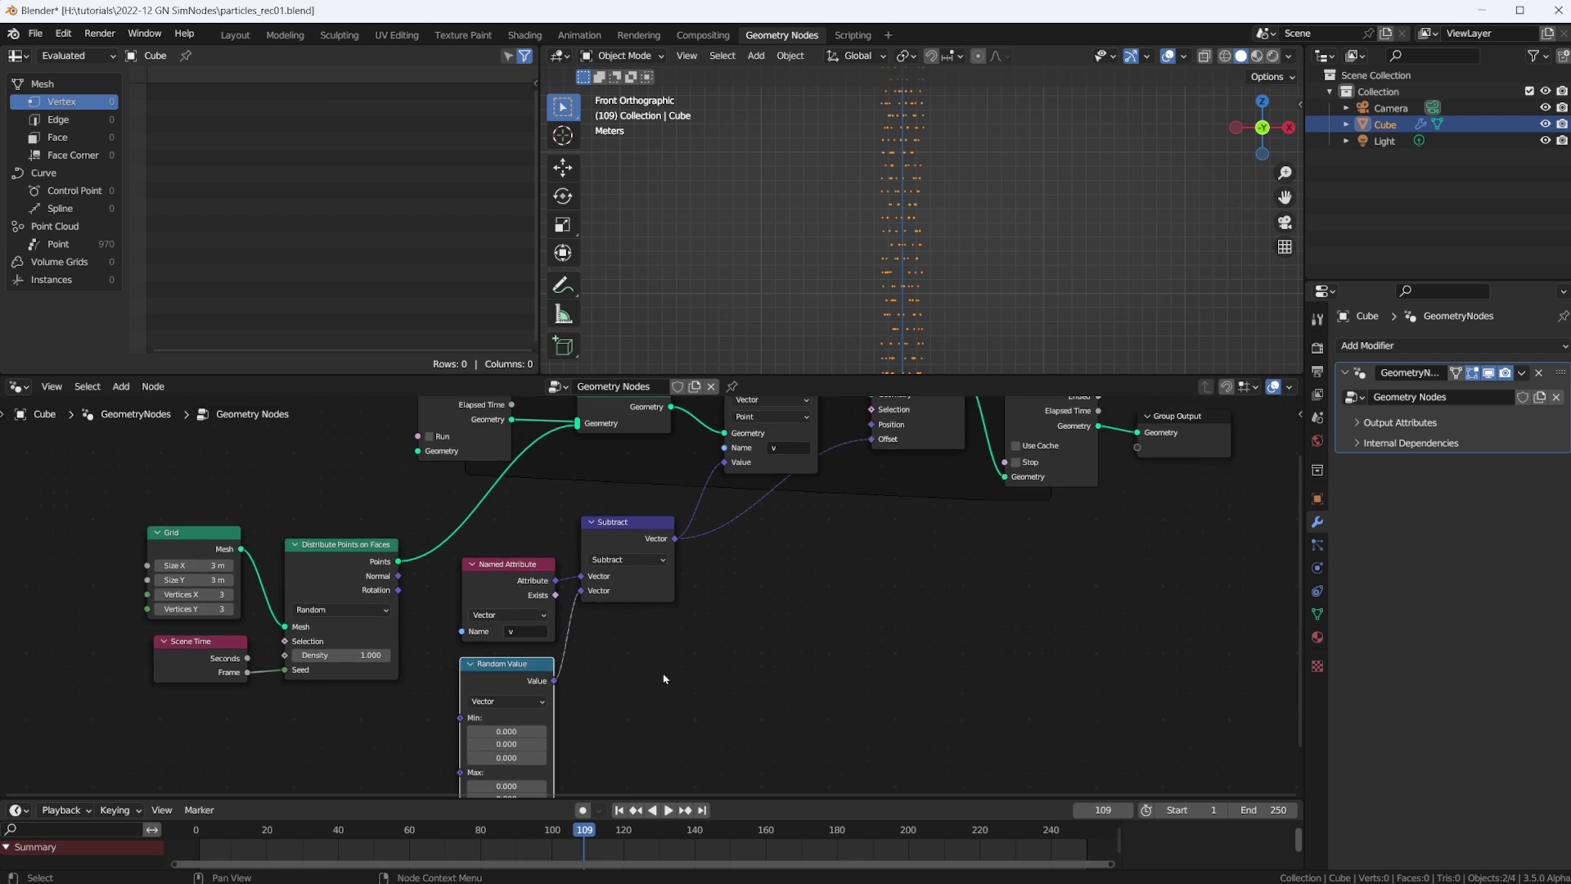
# Replay the simulation from the first frame and examine how the randomly accelerated points spread out along the stream
pyautogui.hotkey('shift', 'Left')
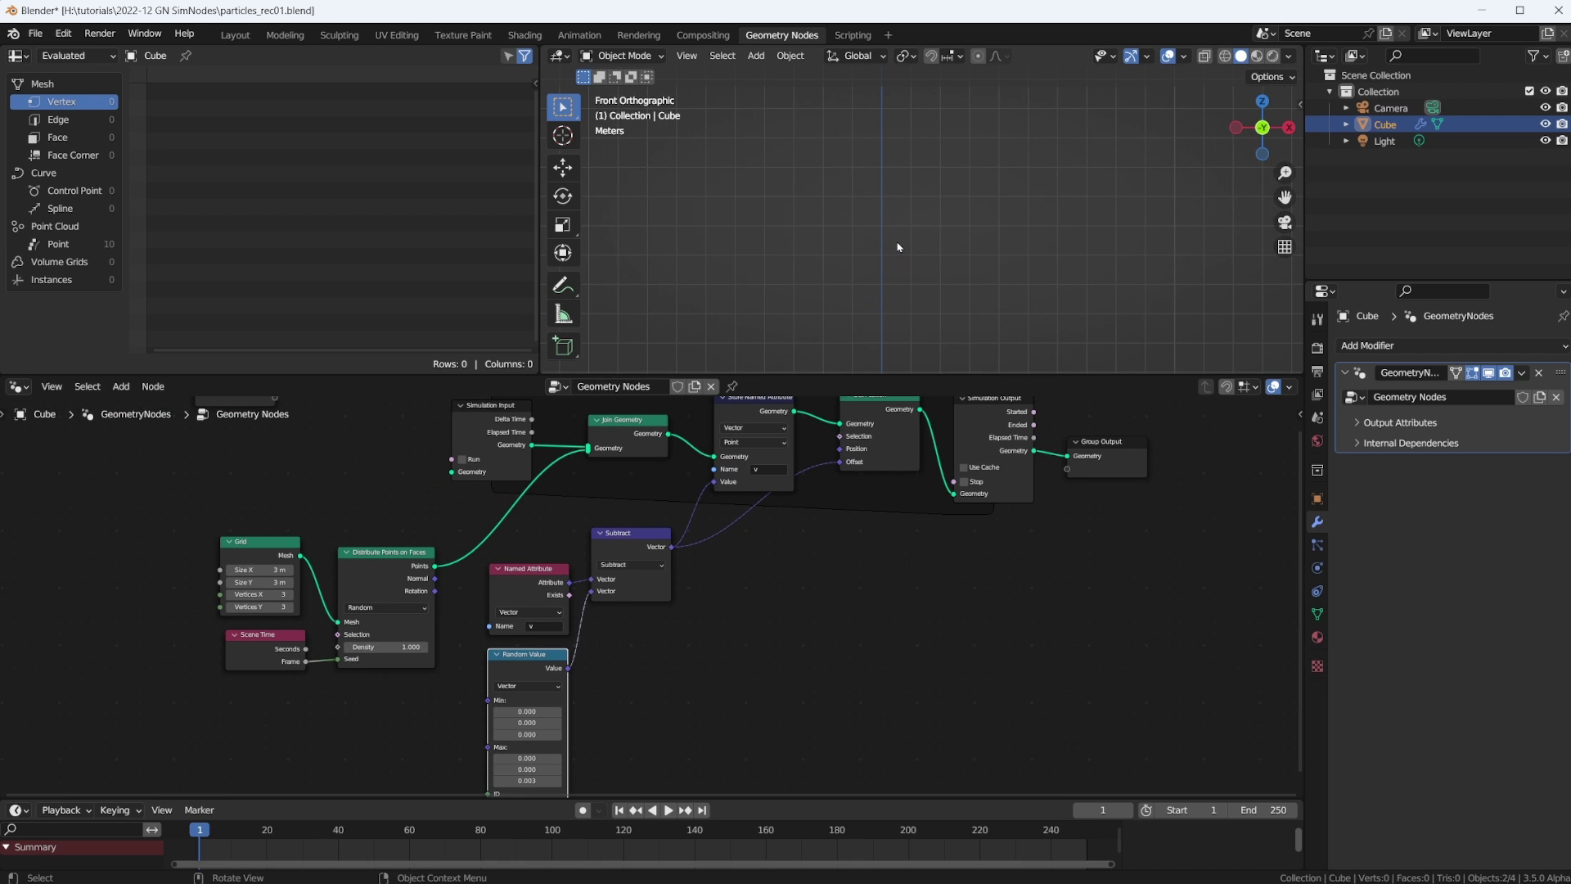
pyautogui.press('space')
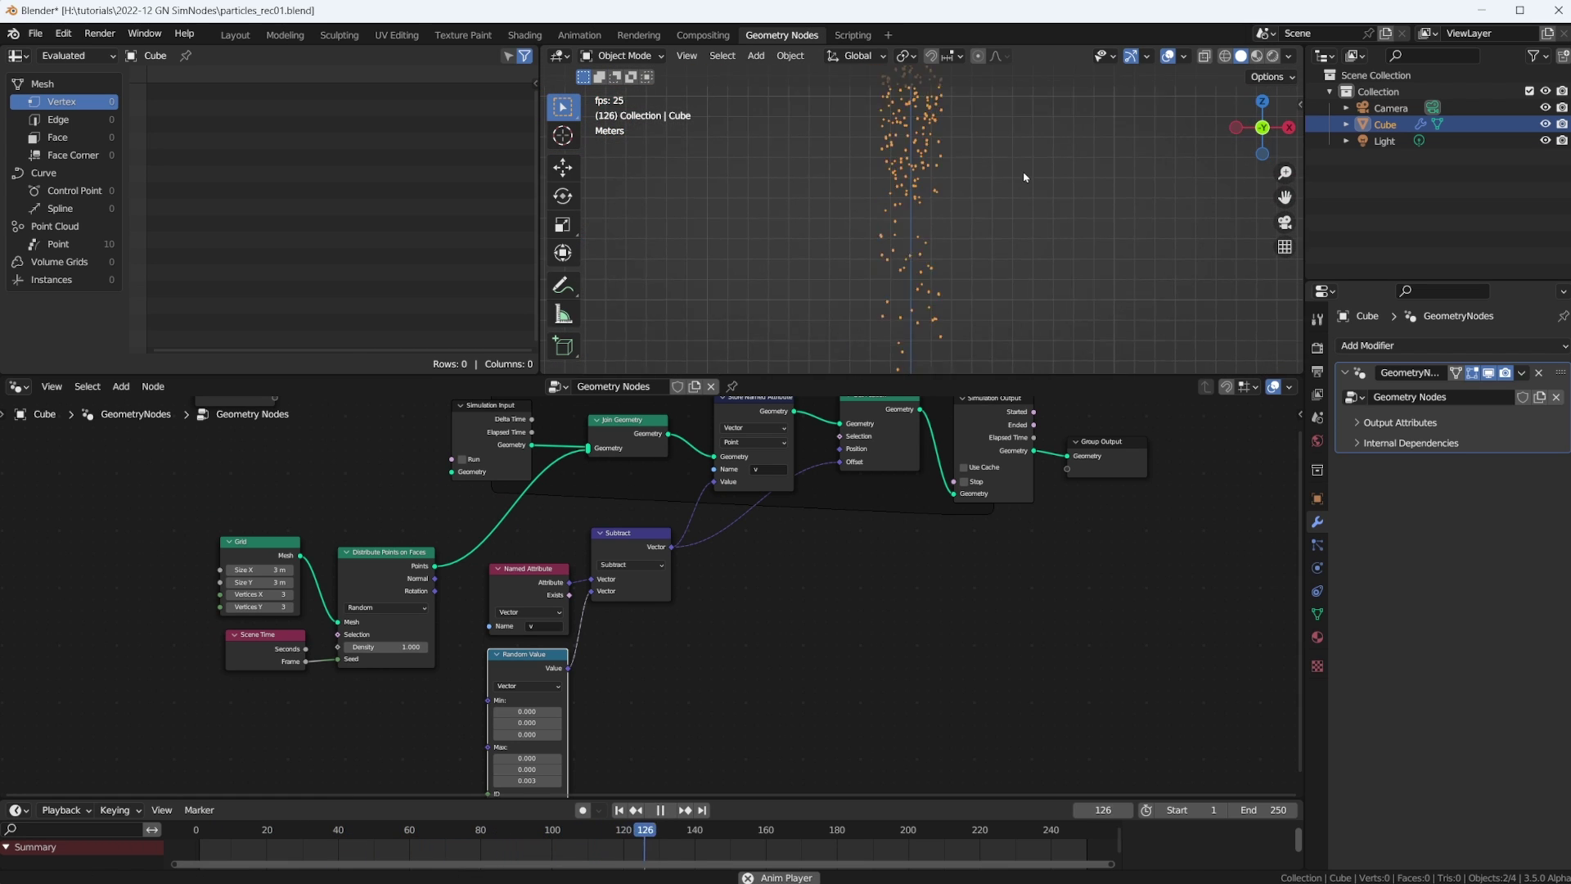
pyautogui.press('space')
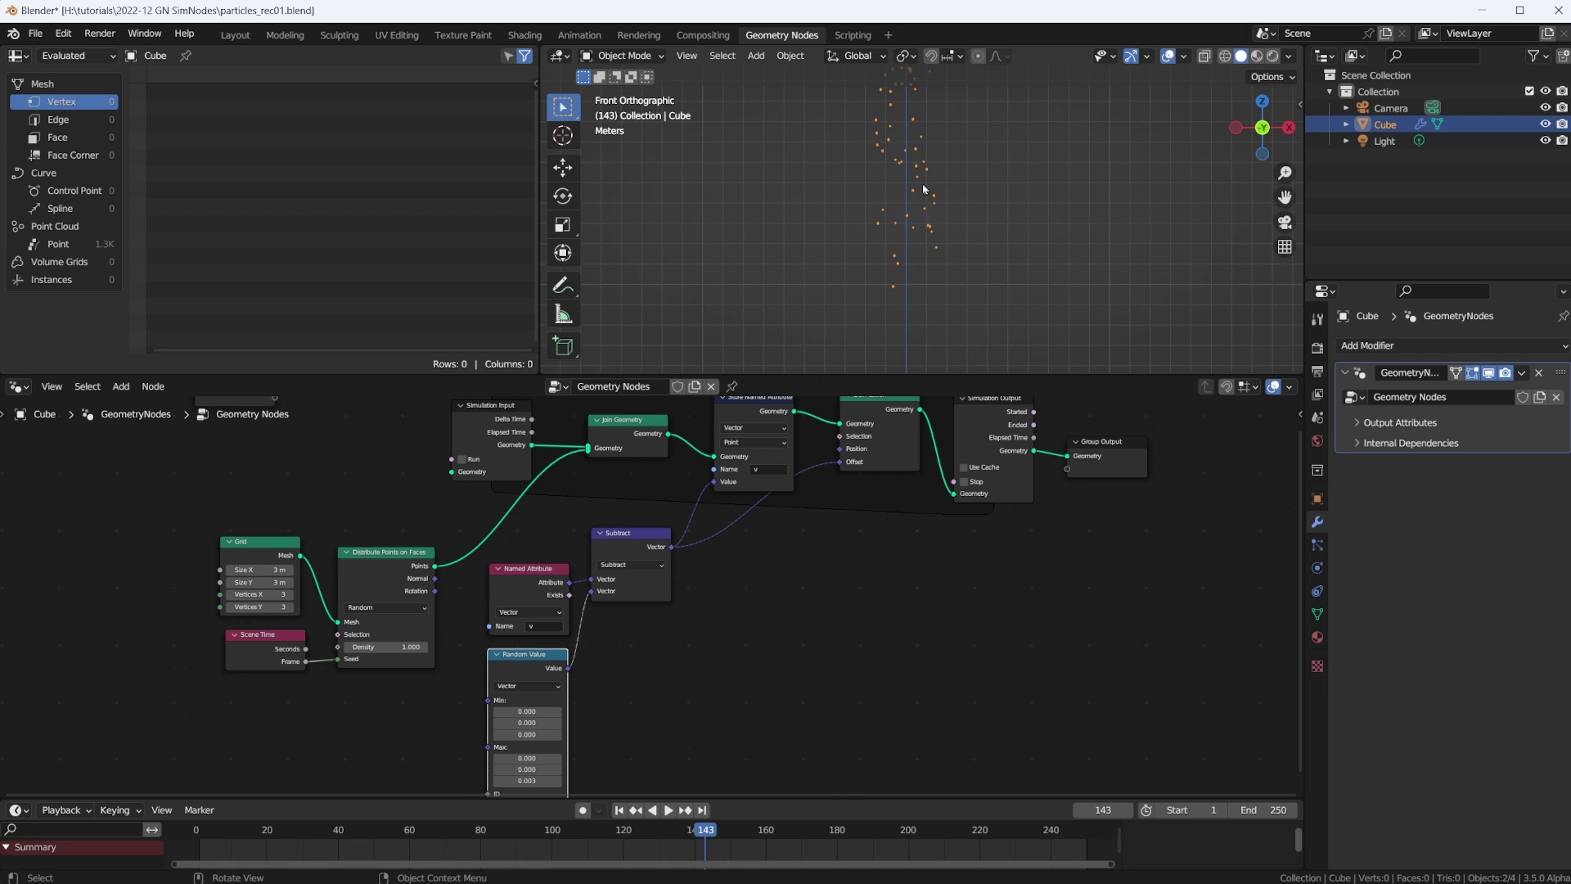
pyautogui.scroll(4, 984, 138)
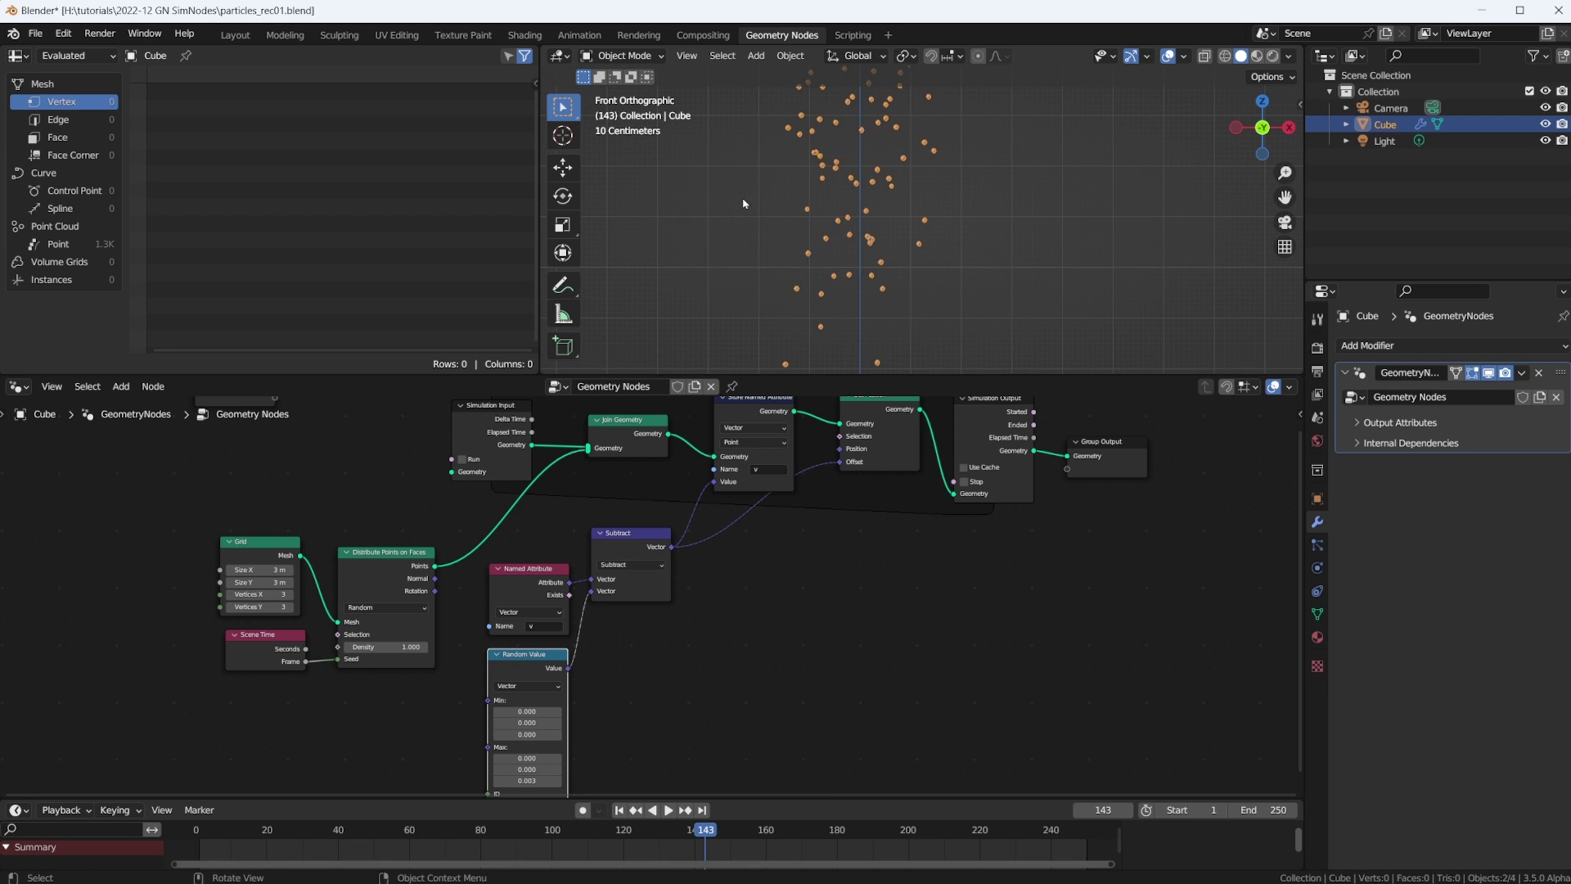
pyautogui.press('space')
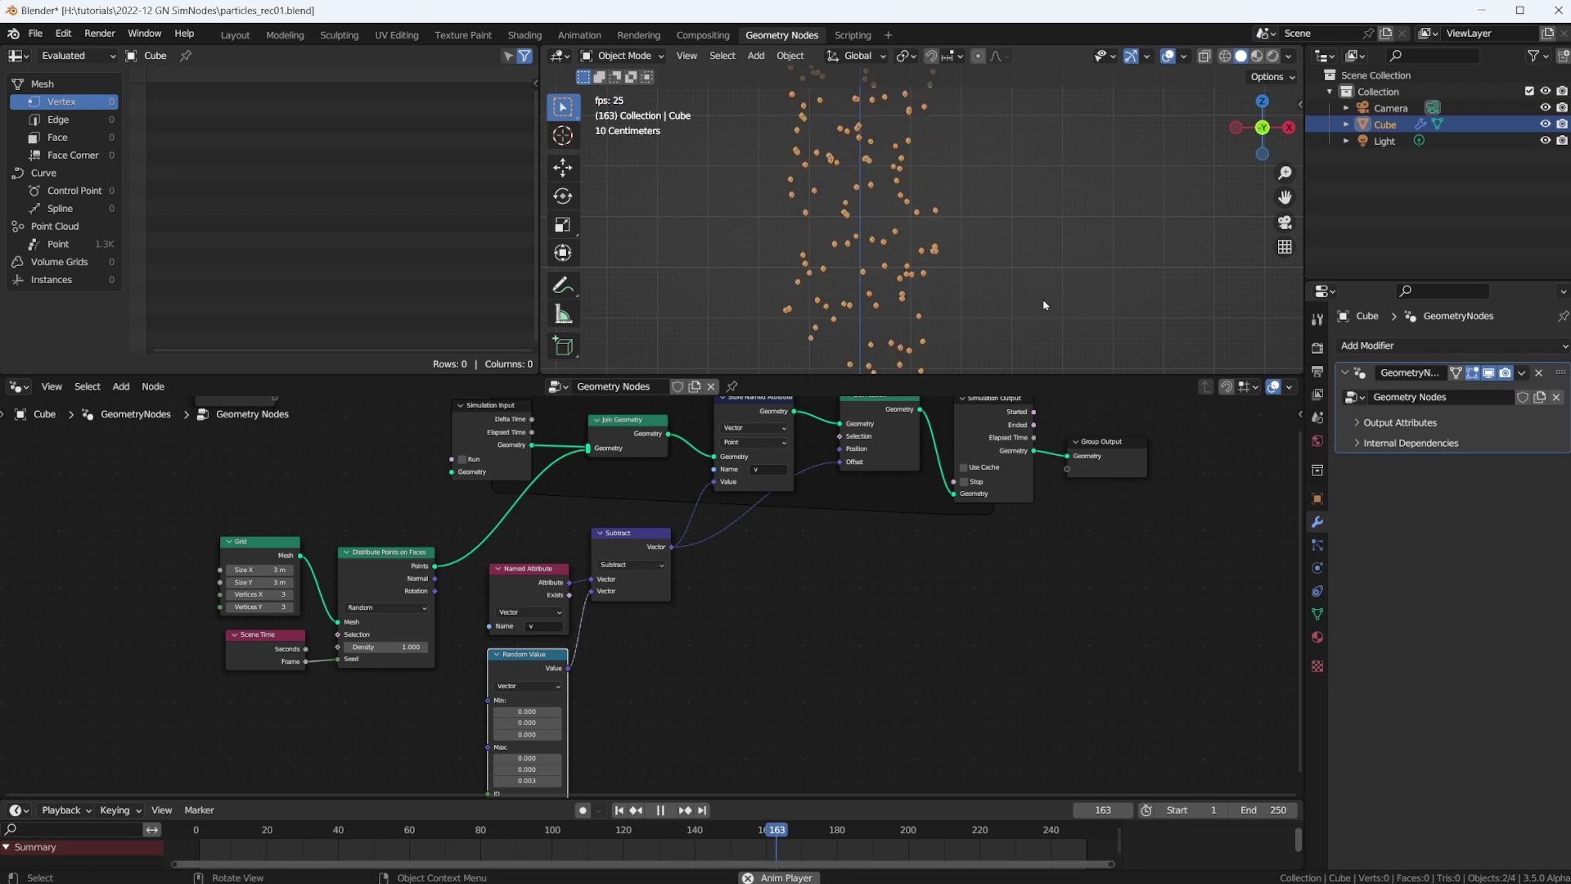
pyautogui.press('space')
pyautogui.scroll(-4, 597, 655)
pyautogui.scroll(2, 596, 655)
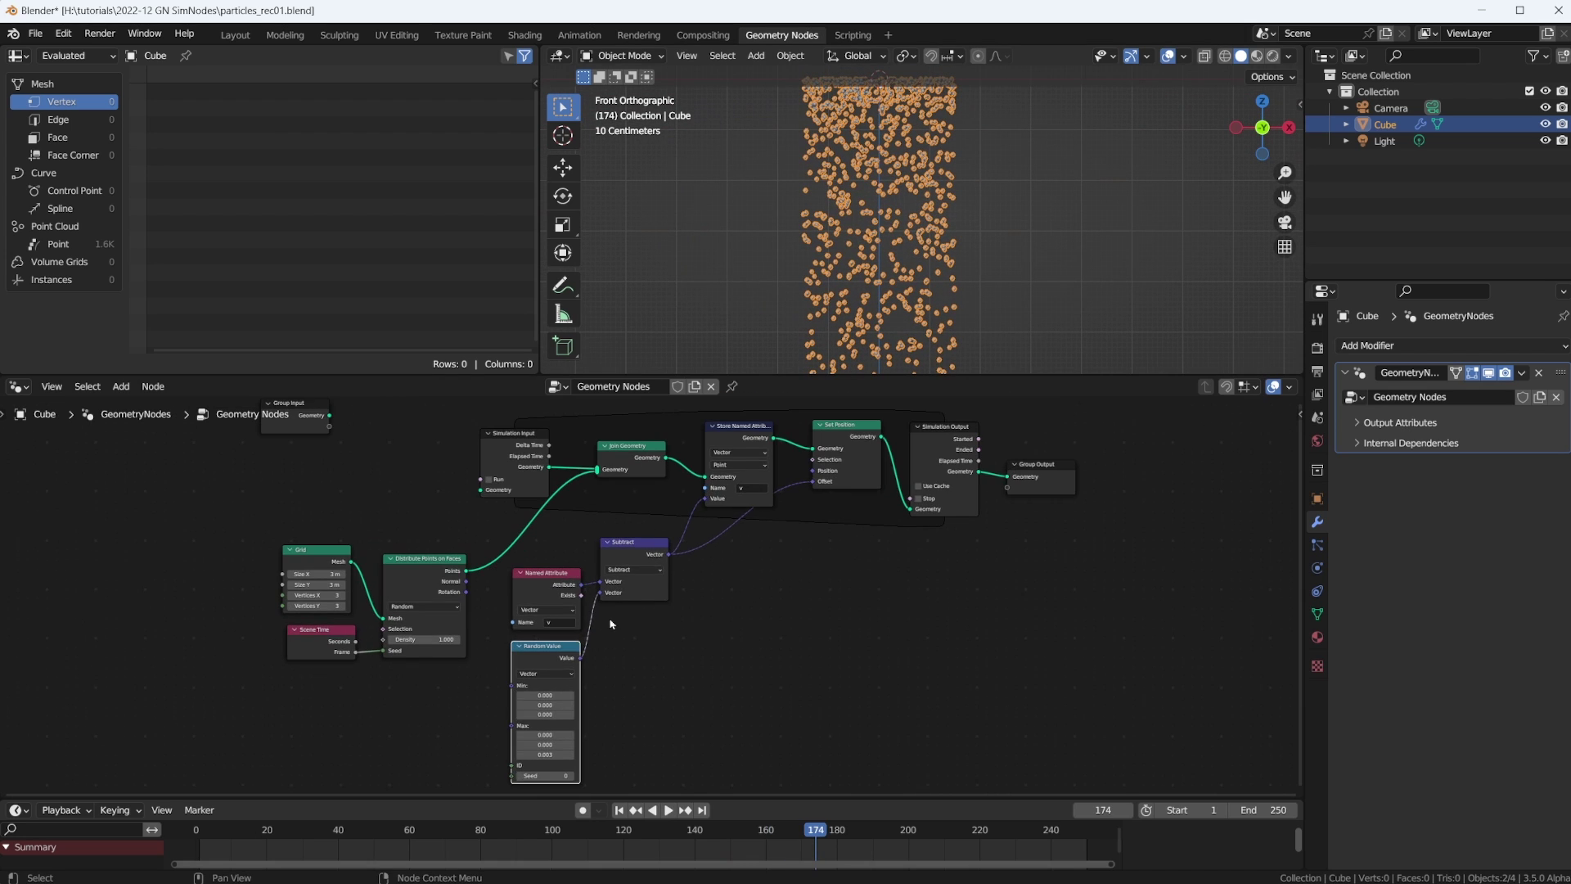
# Move the Subtract, Named Attribute and Random Value nodes down to make space beneath the simulation zone
pyautogui.moveTo(644, 552); pyautogui.dragTo(646, 584)
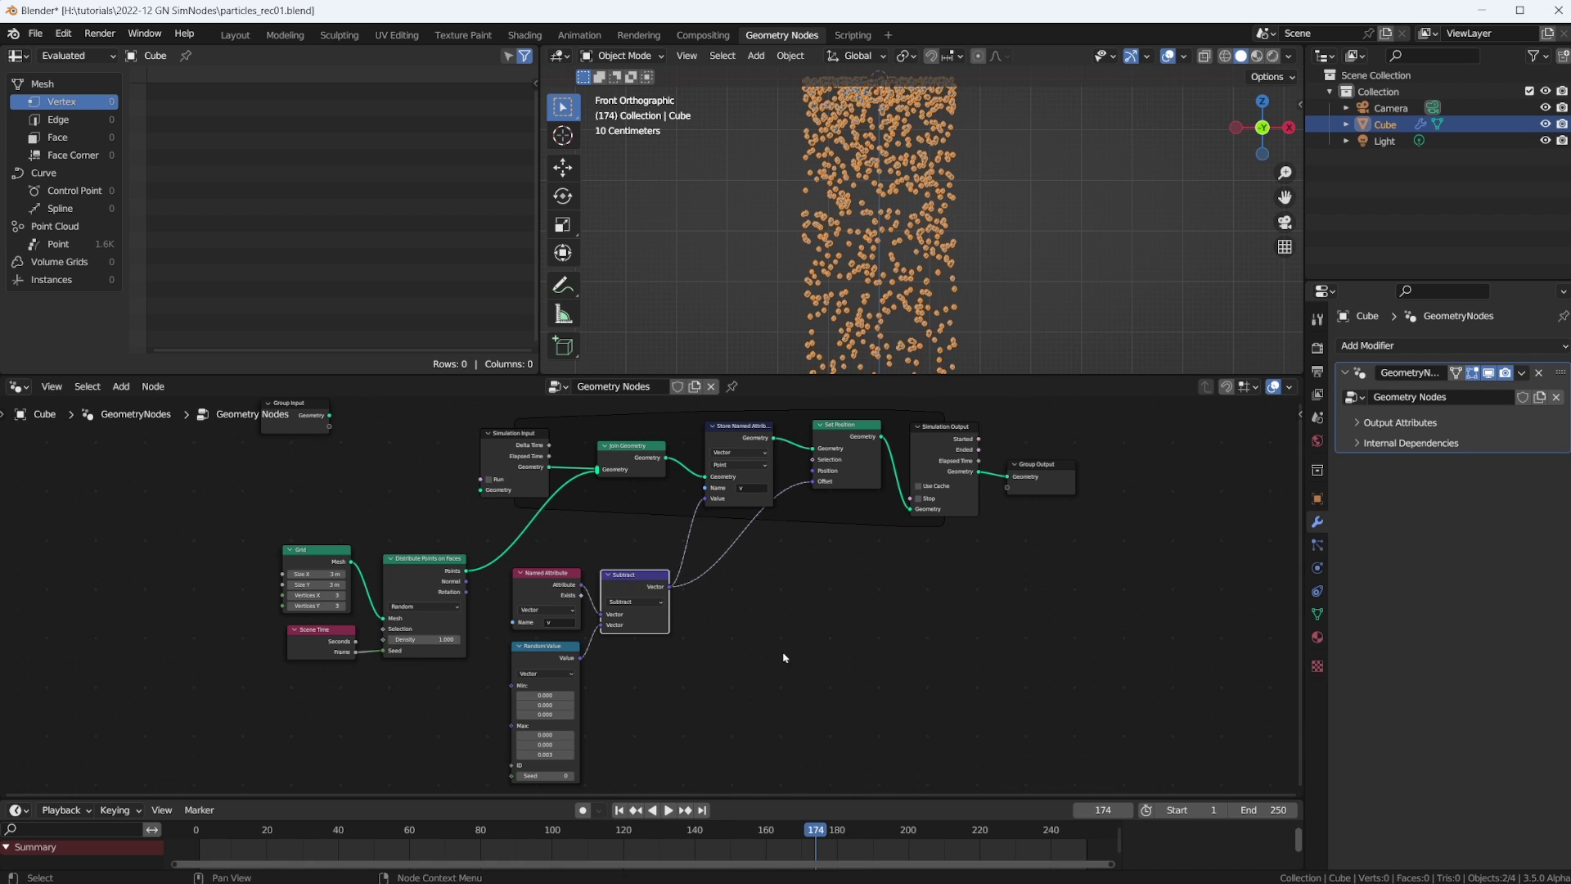
pyautogui.moveTo(783, 661); pyautogui.dragTo(788, 559, button='middle')
pyautogui.scroll(7, 771, 614)
pyautogui.scroll(-1, 719, 609)
pyautogui.scroll(-1, 695, 575)
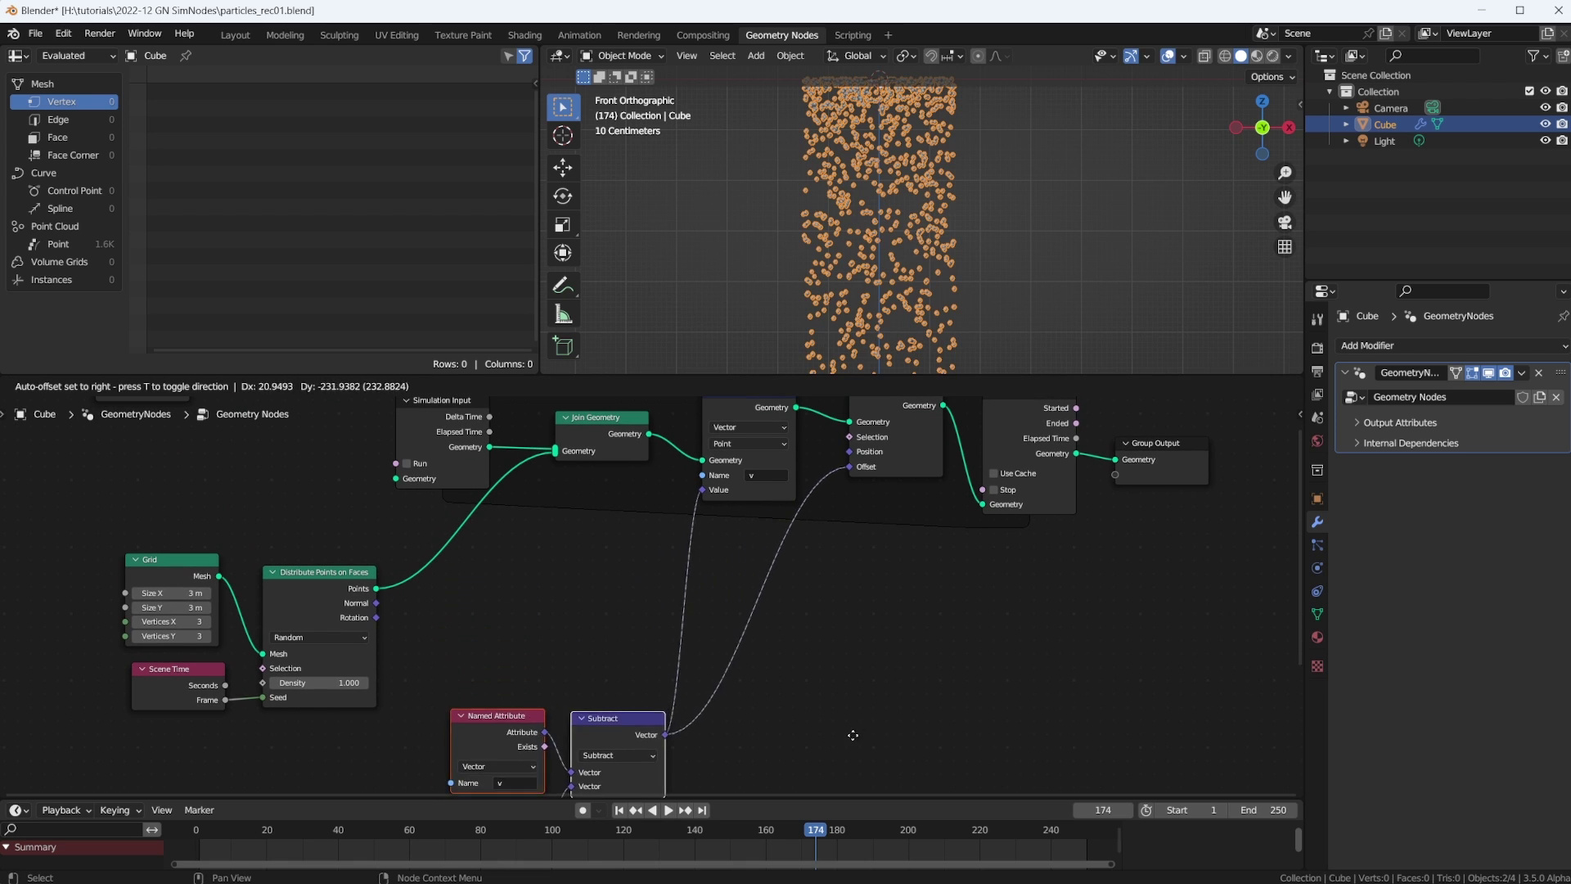
pyautogui.click(853, 737)
pyautogui.moveTo(833, 764); pyautogui.dragTo(782, 568, button='middle')
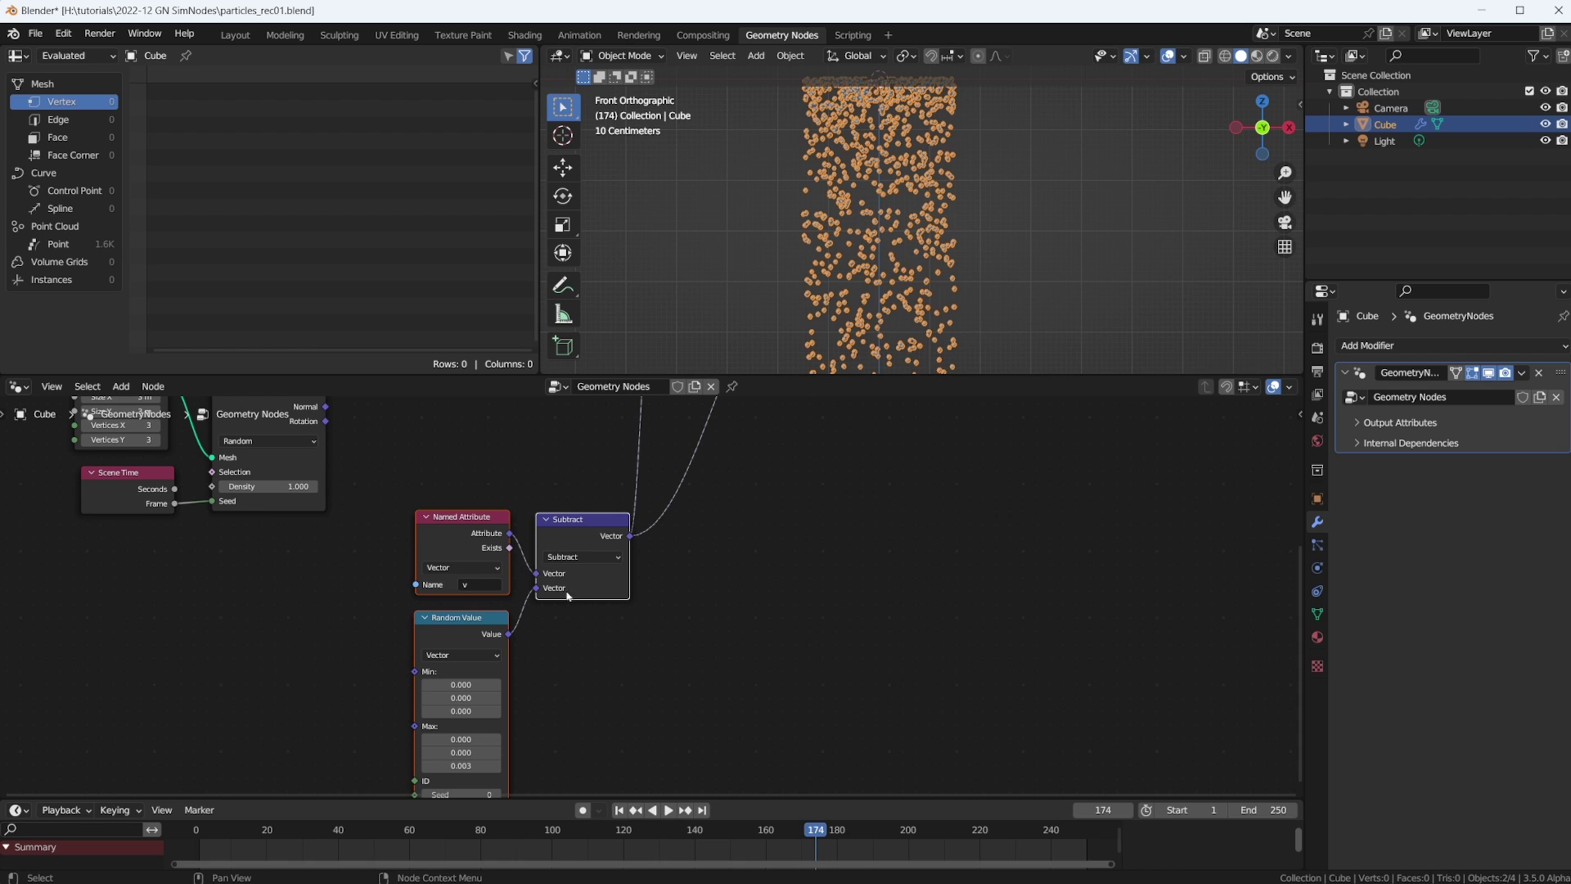
# Add a Vector Math node set to Maximum and feed its first Vector input from the Subtract output
pyautogui.hotkey('shift', 'a')
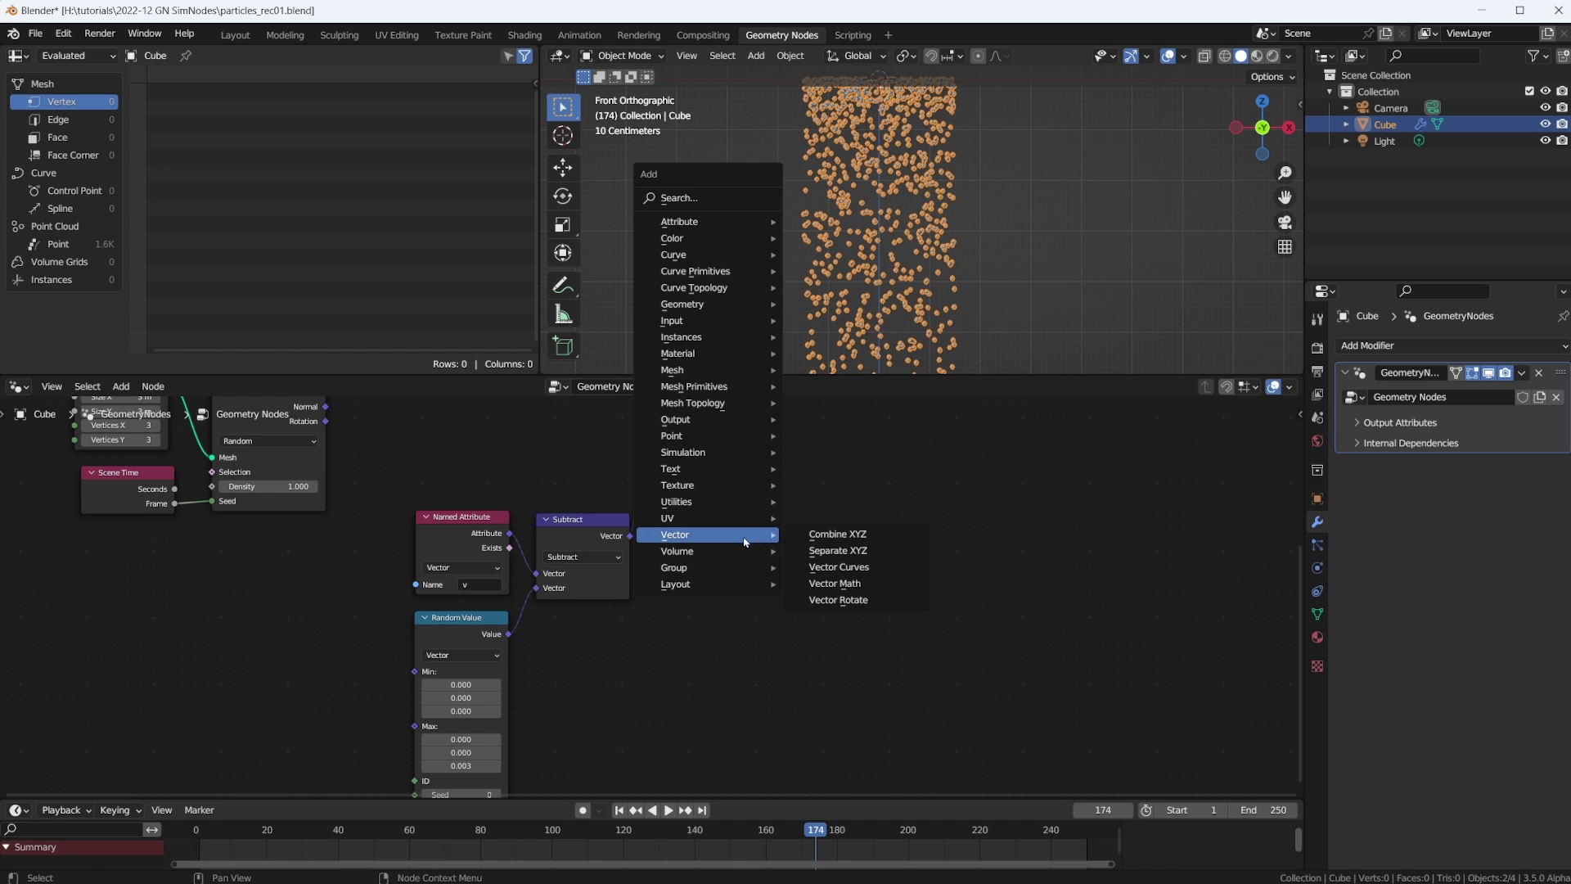
pyautogui.moveTo(743, 540)
pyautogui.click(852, 586)
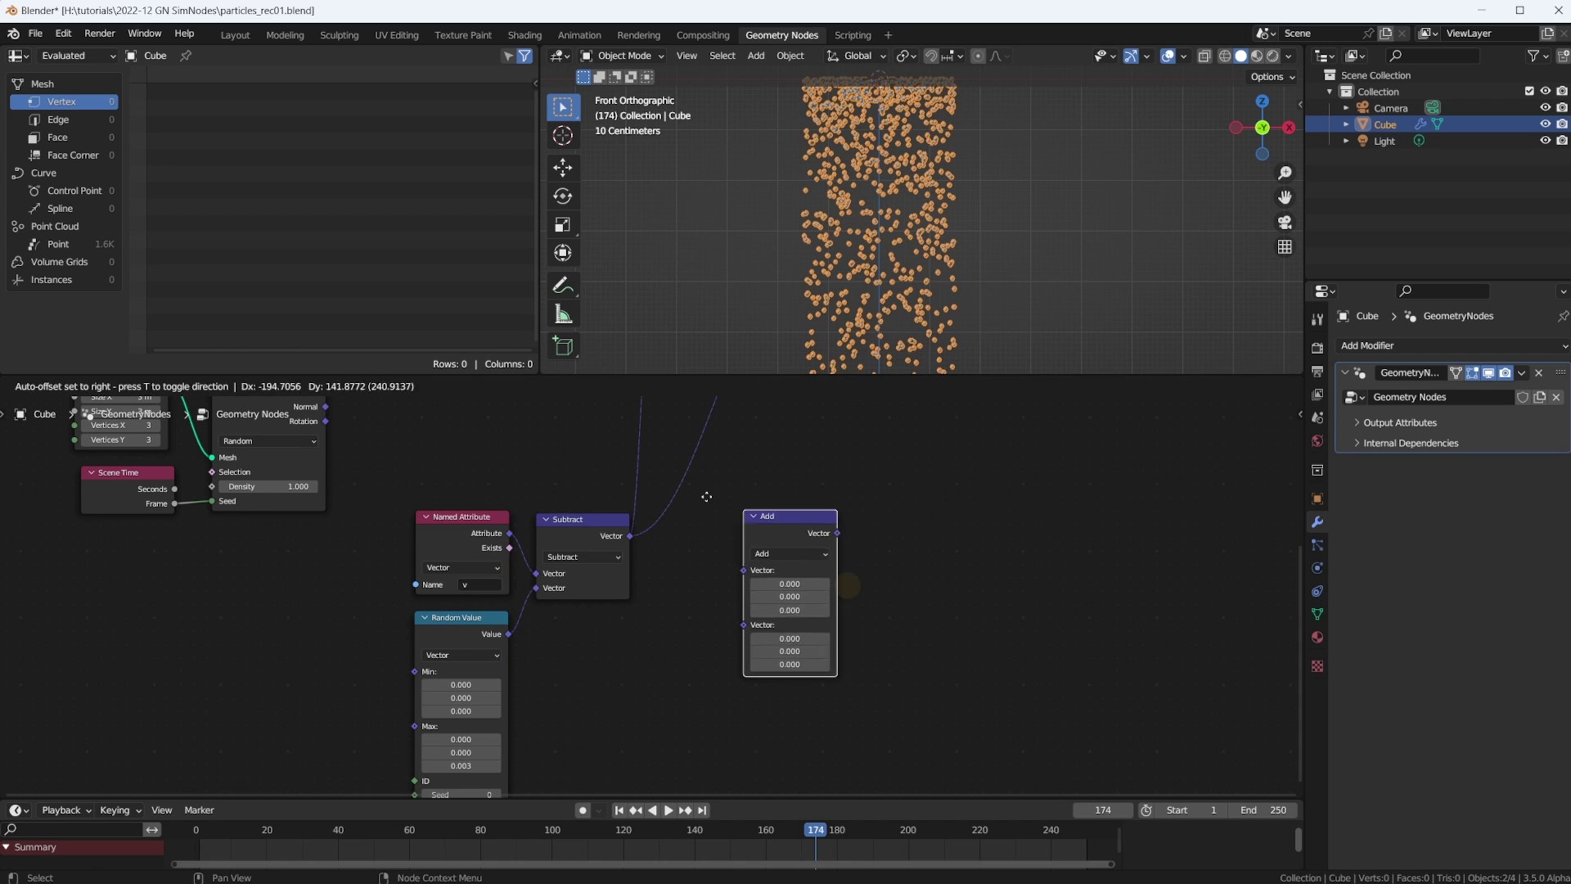
pyautogui.click(693, 495)
pyautogui.click(720, 538)
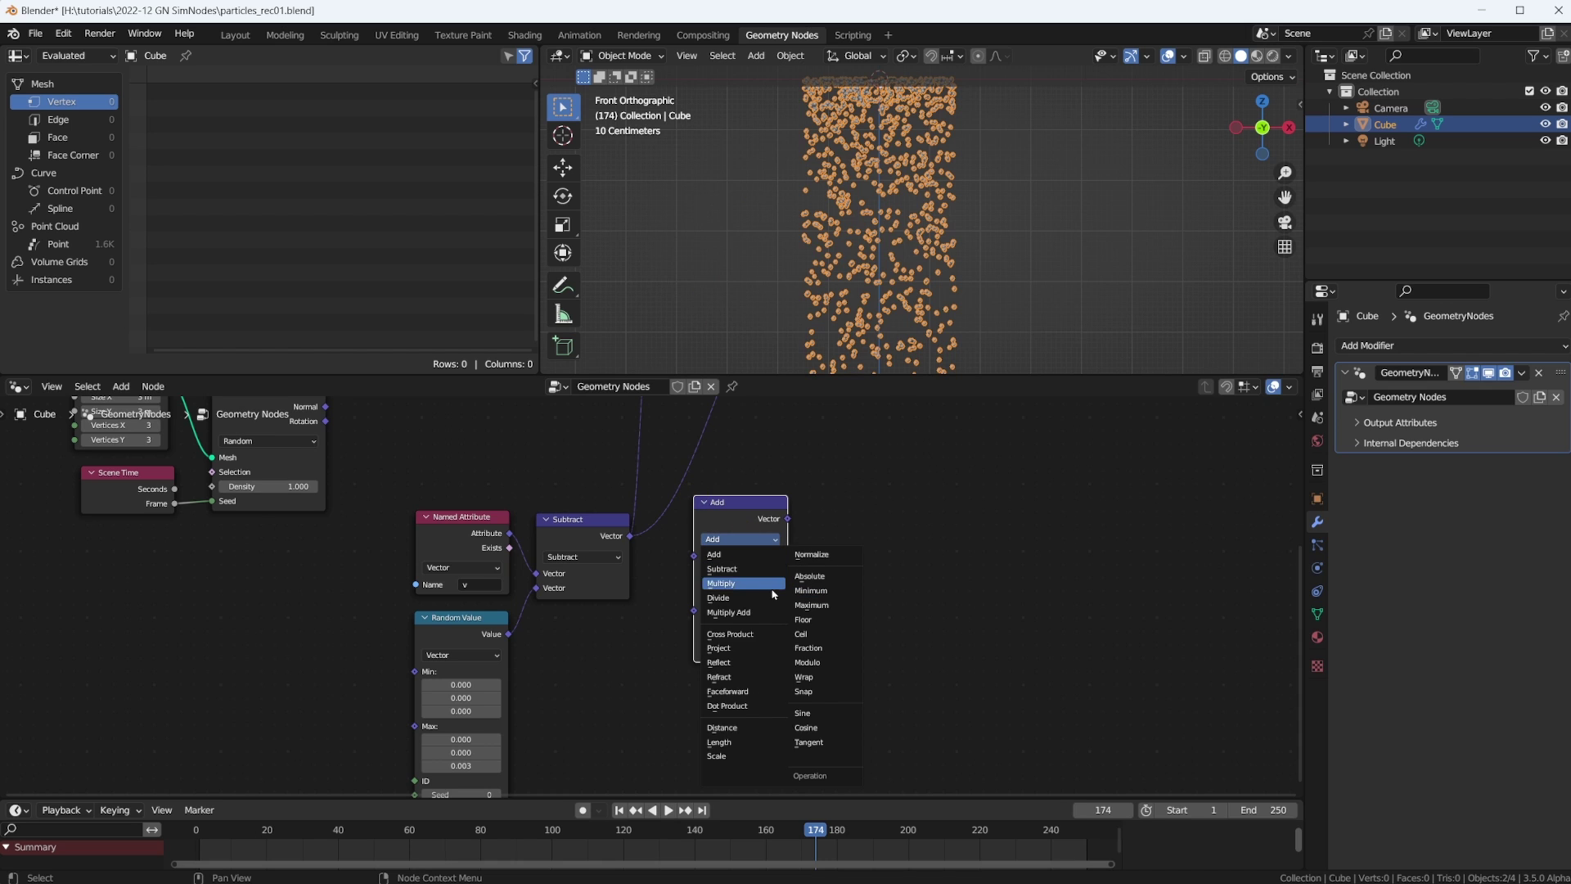
pyautogui.click(812, 605)
pyautogui.moveTo(629, 535); pyautogui.dragTo(694, 556)
# Set the Z value of the Maximum node's second vector to -0.3 and shift the node slightly lower
pyautogui.scroll(3, 660, 516)
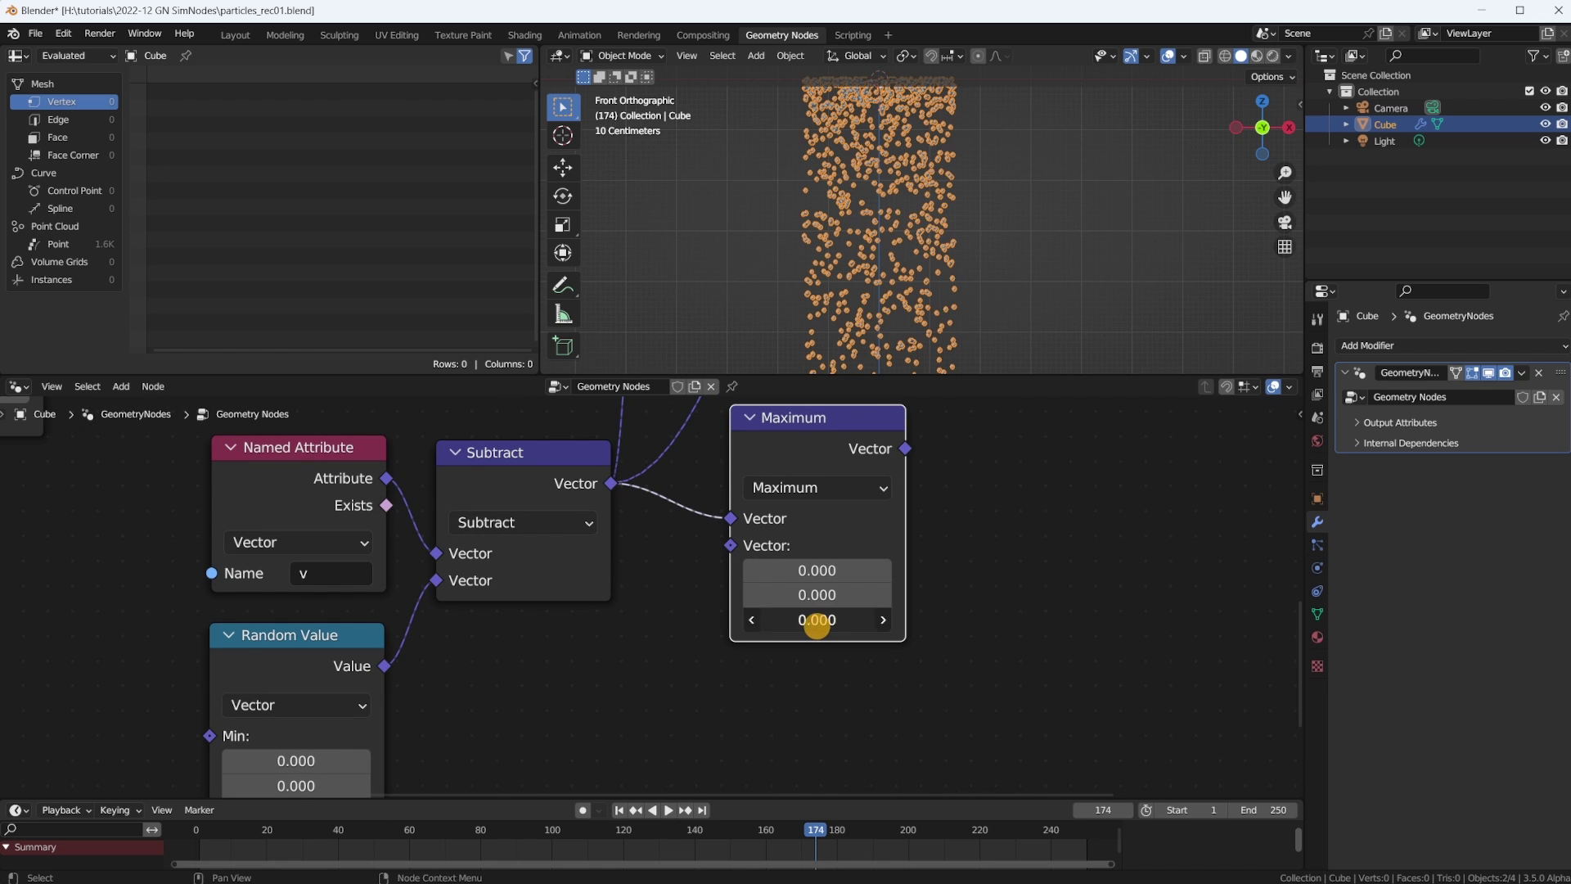
pyautogui.click(853, 622)
pyautogui.write('-.3')
pyautogui.press('Return')
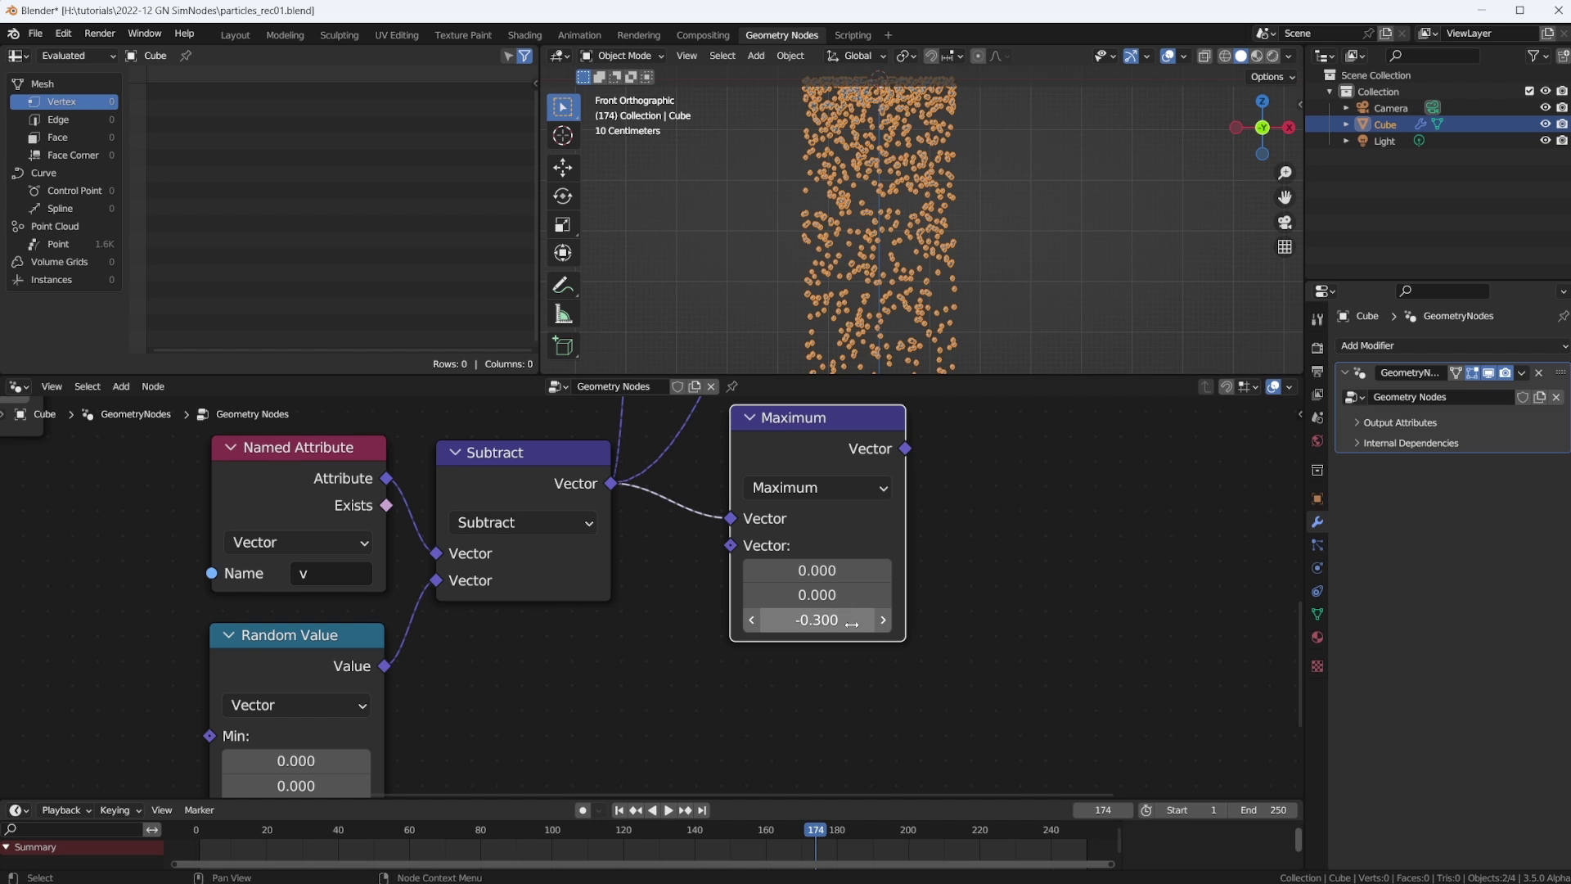
pyautogui.moveTo(800, 417); pyautogui.dragTo(795, 446)
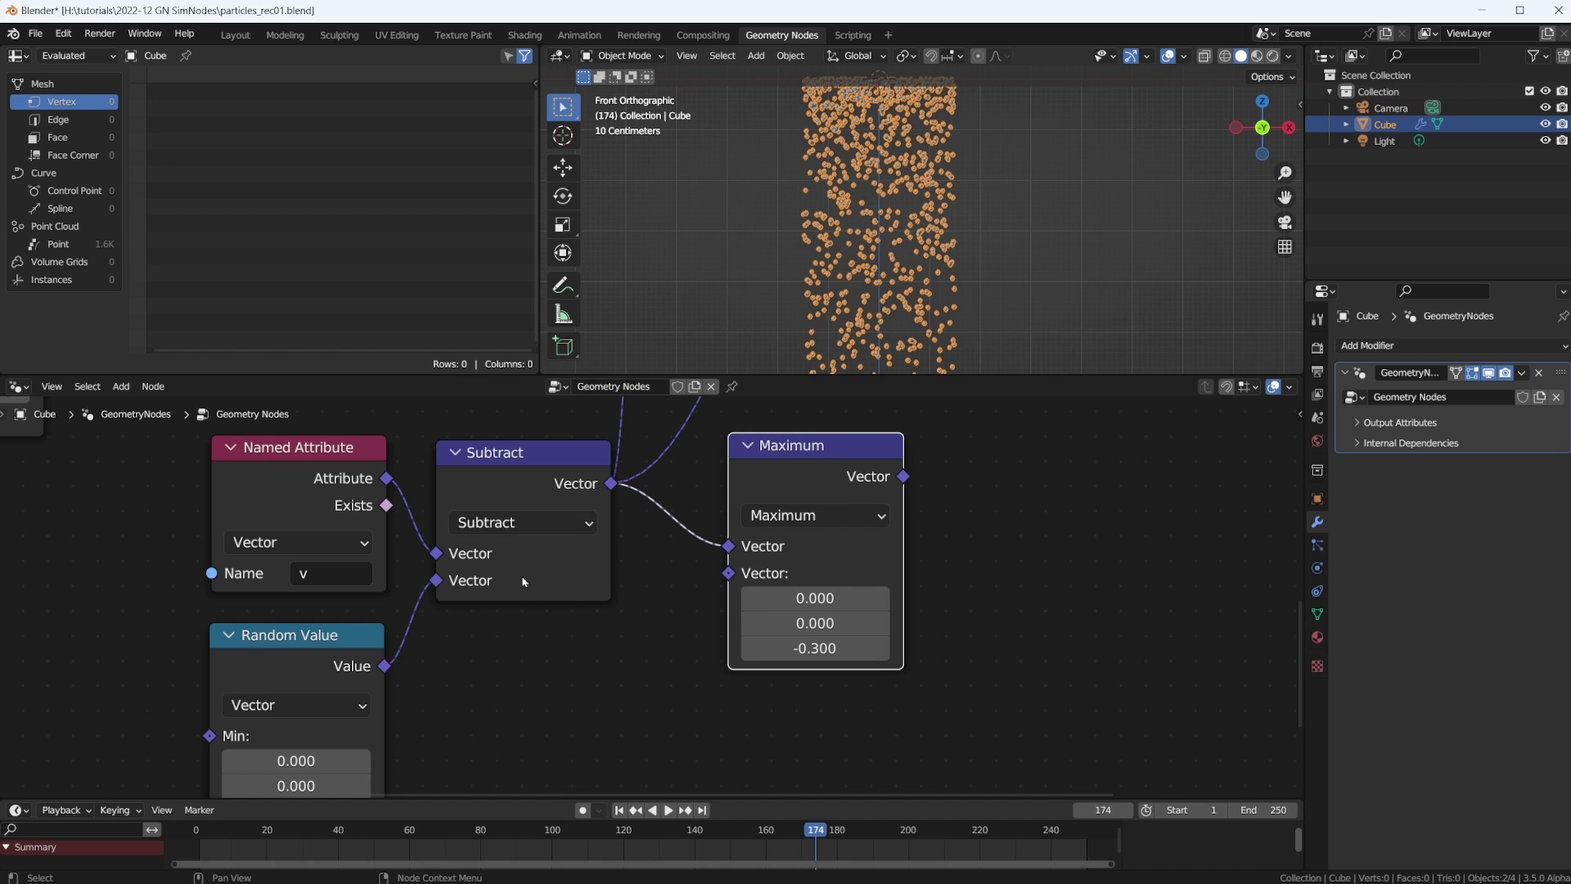
pyautogui.moveTo(523, 581)
pyautogui.moveTo(825, 456); pyautogui.dragTo(824, 460)
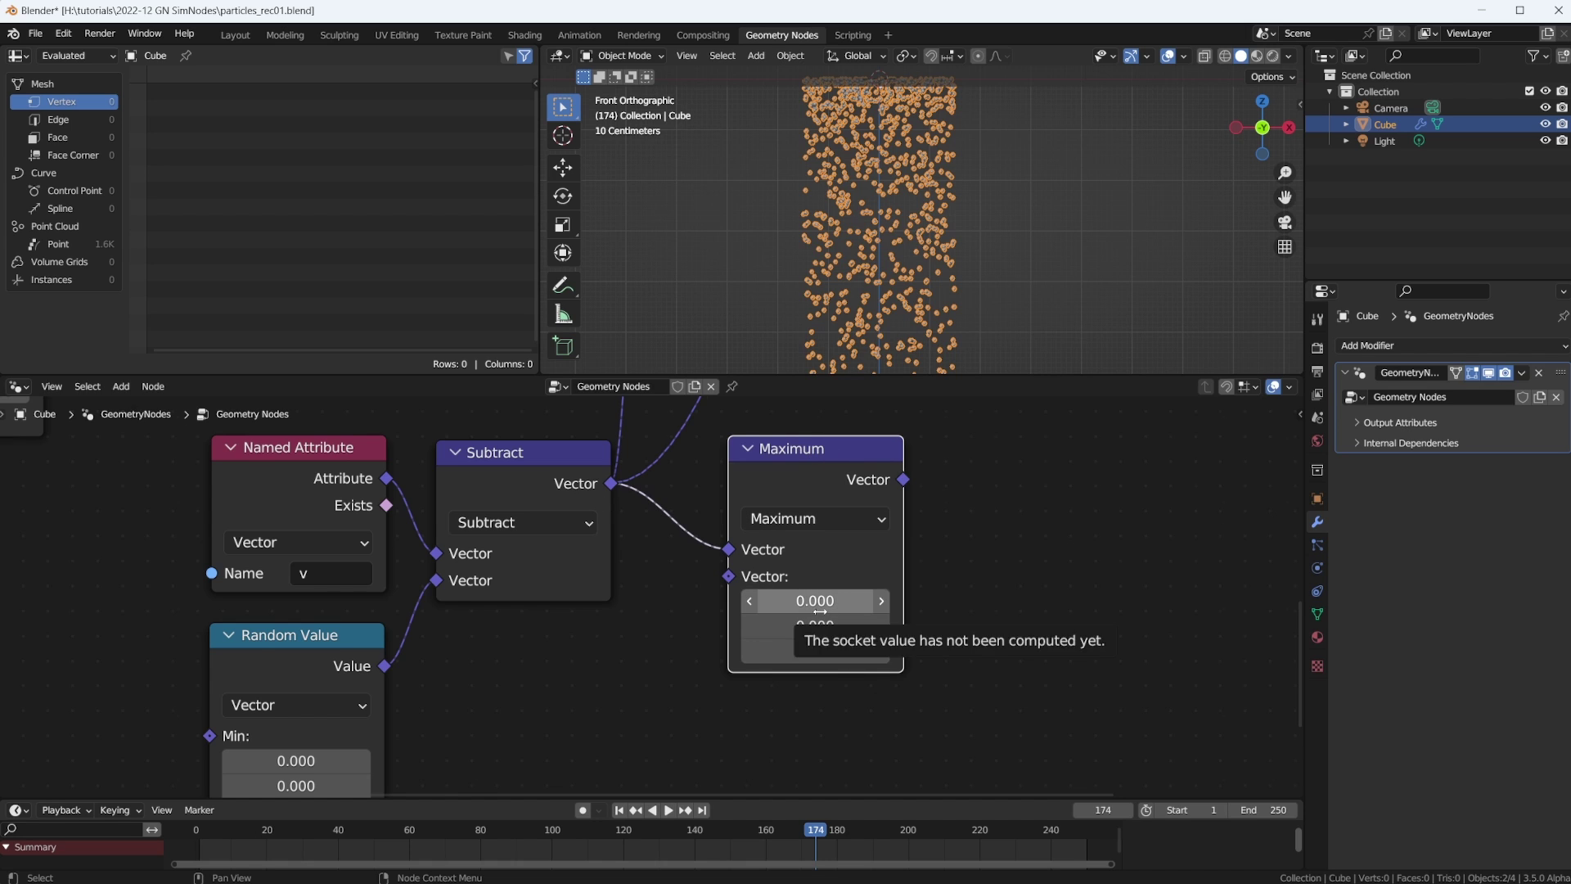
# Insert a reroute on the links into Store Named Attribute's Value and Set Position's Offset, and feed it from the Maximum output
pyautogui.scroll(-3, 842, 615)
pyautogui.moveTo(842, 616); pyautogui.dragTo(830, 737, button='middle')
pyautogui.moveTo(734, 650)
pyautogui.mouseDown()
pyautogui.moveTo(729, 609)
pyautogui.moveTo(718, 630)
pyautogui.mouseUp()
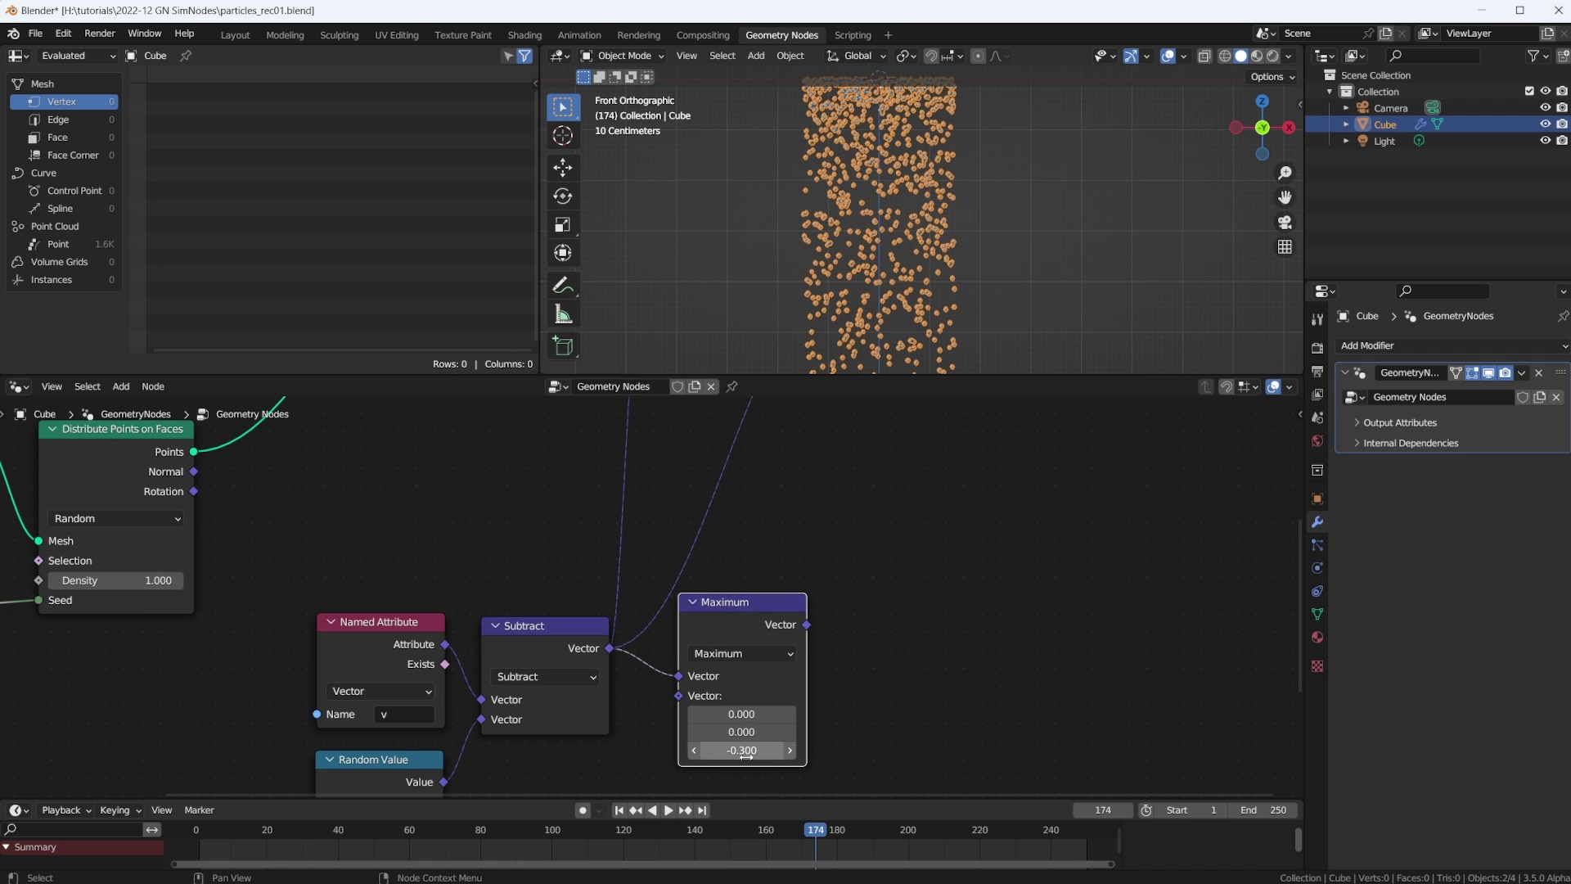
pyautogui.scroll(-3, 798, 720)
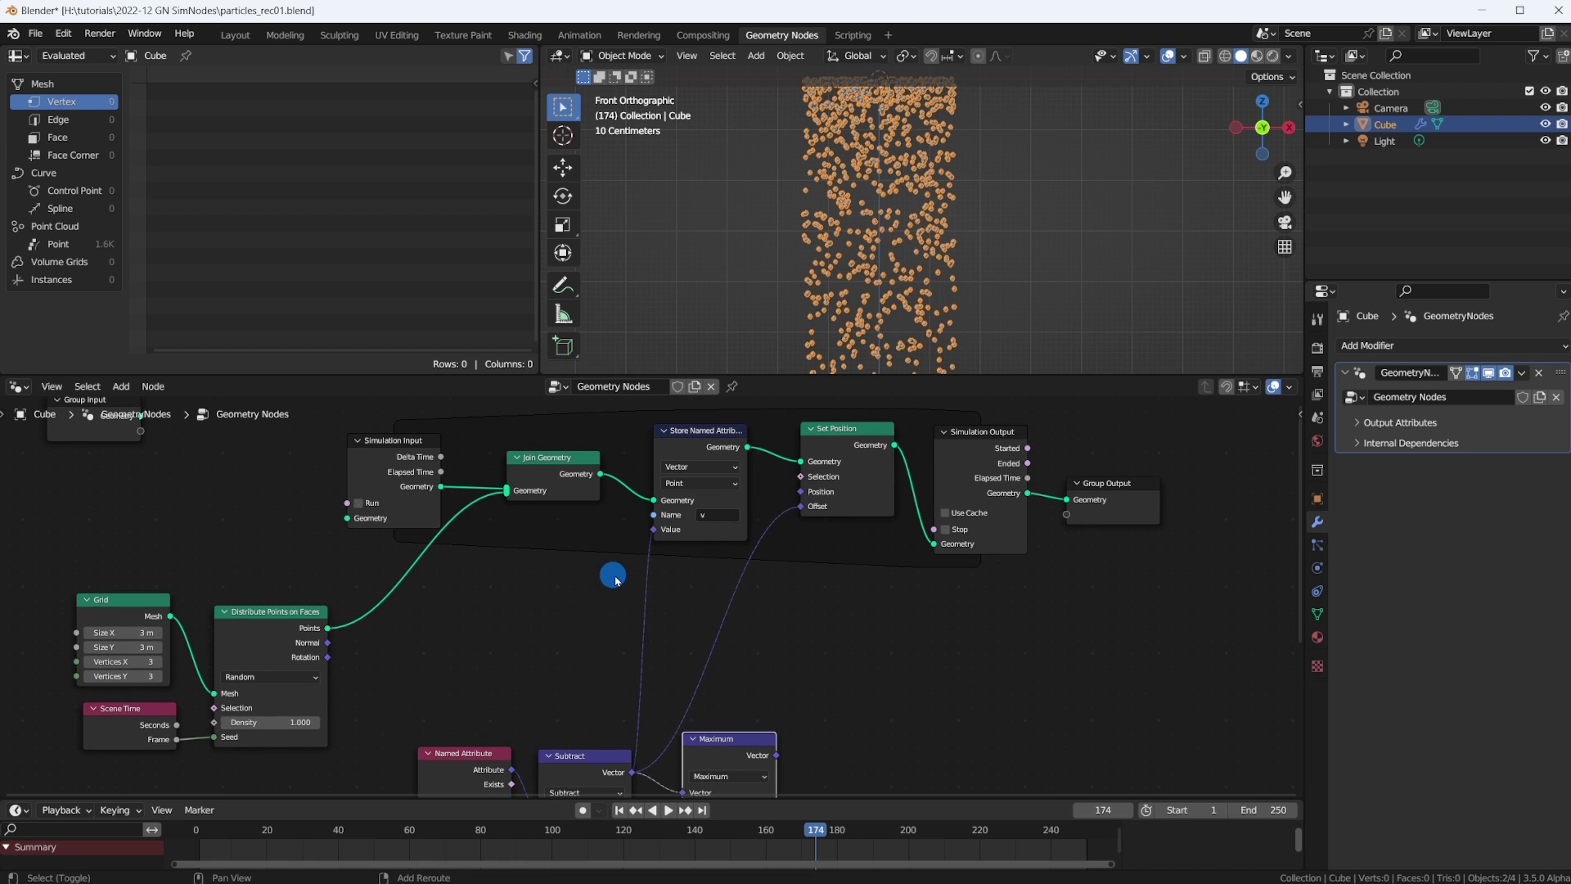
pyautogui.keyDown('shift'); pyautogui.moveTo(674, 594); pyautogui.dragTo(720, 601, button='right'); pyautogui.keyUp('shift')
pyautogui.moveTo(775, 756); pyautogui.dragTo(687, 602)
# Line up the Maximum node beside Subtract and move the reroute close to the Store Named Attribute node's Value input
pyautogui.press('g')
pyautogui.click(808, 592)
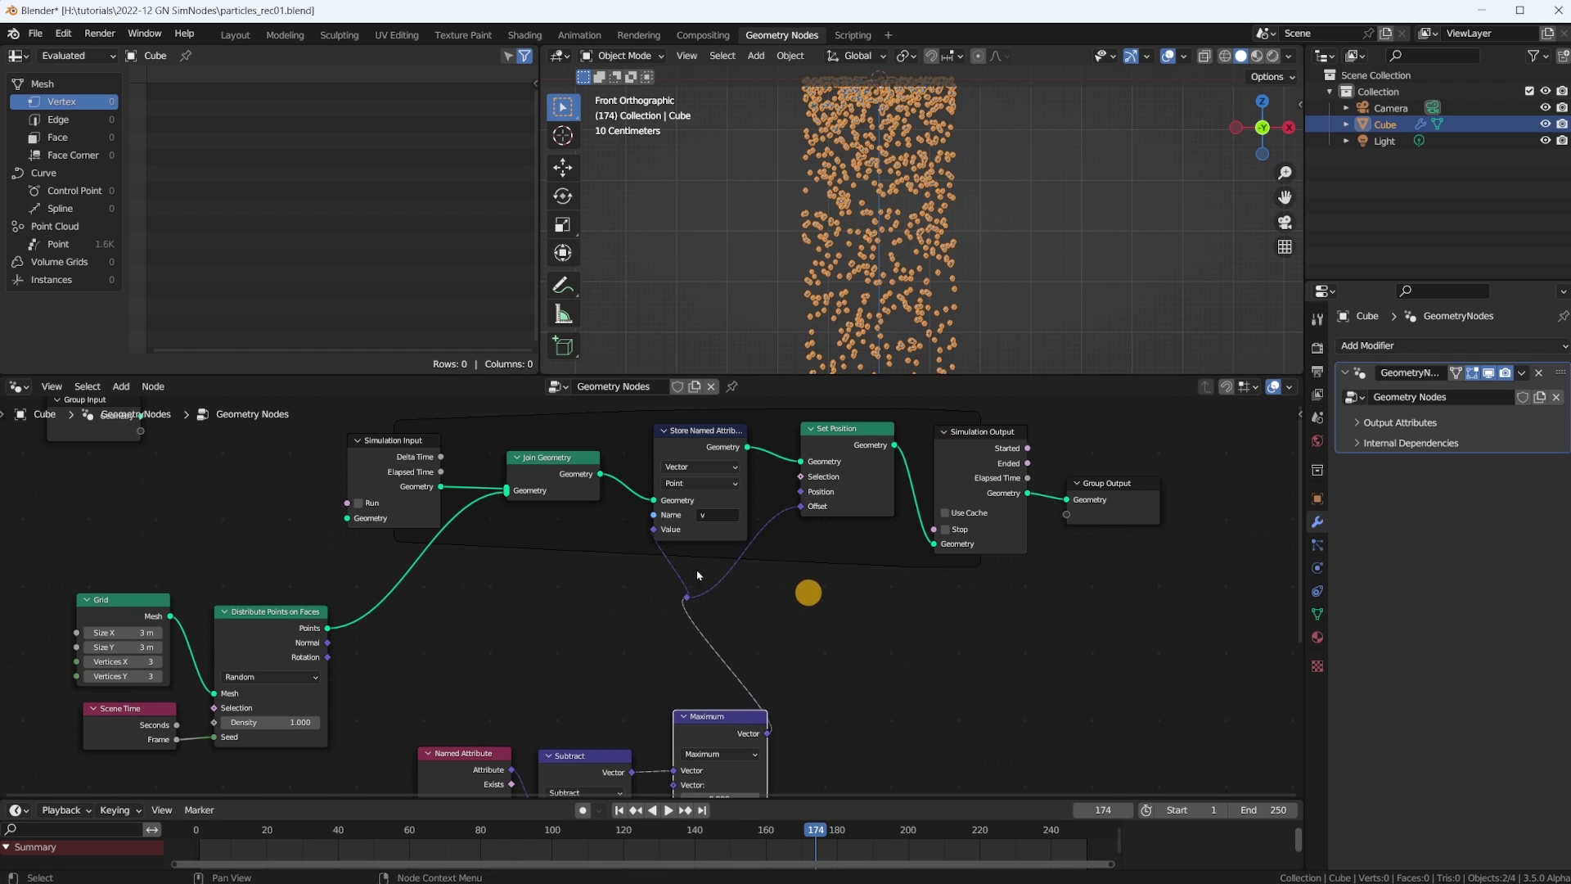
pyautogui.click(686, 597)
pyautogui.press('g')
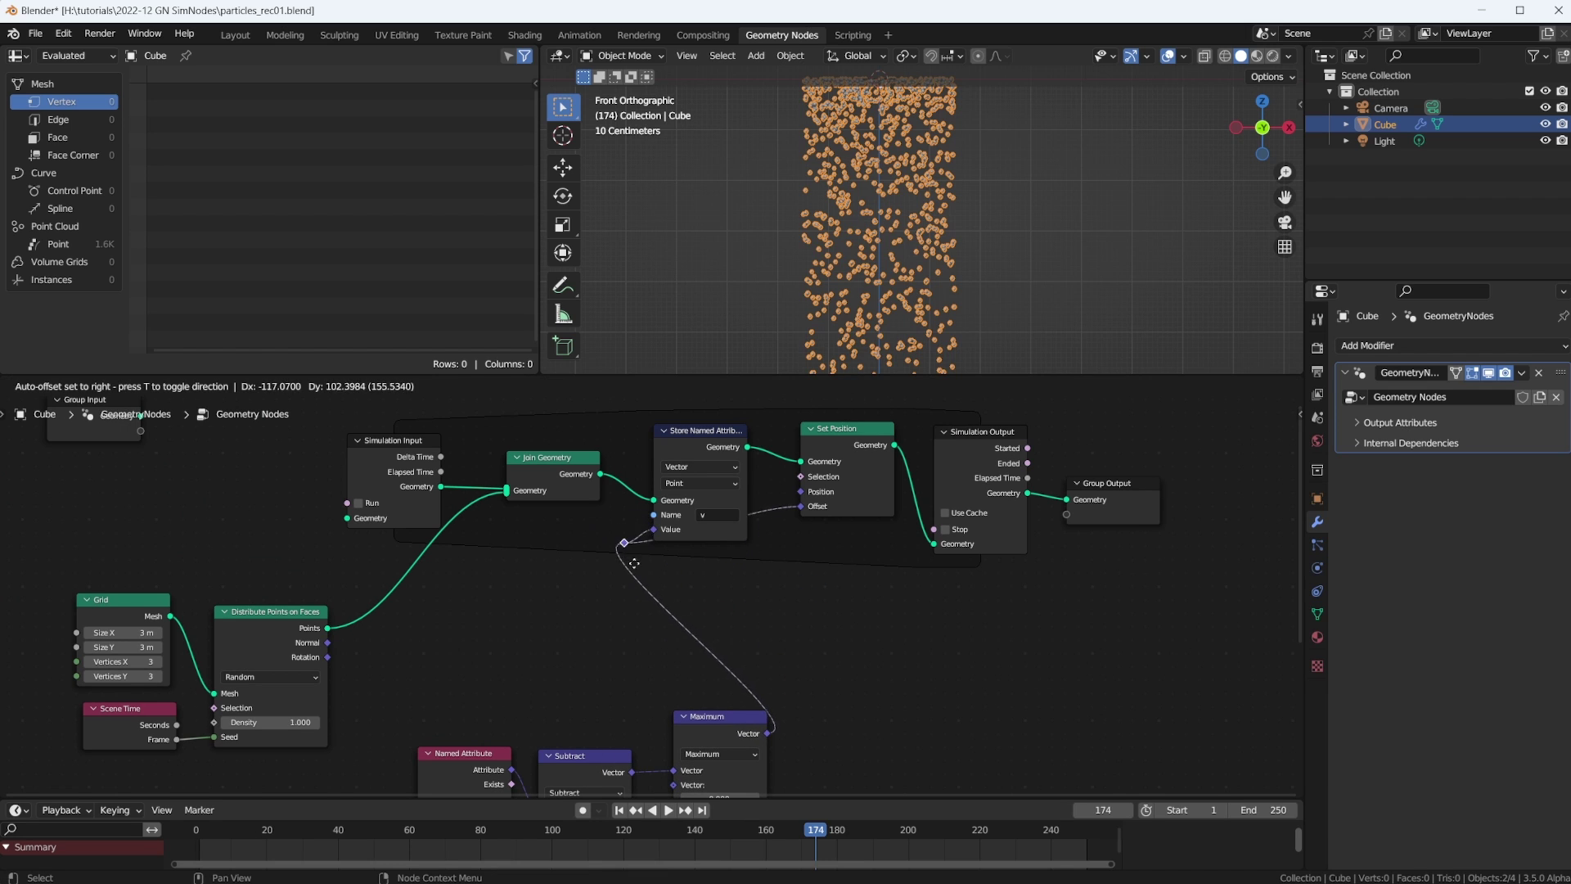
pyautogui.click(637, 576)
pyautogui.keyDown('shift'); pyautogui.scroll(-6, 724, 530); pyautogui.keyUp('shift')
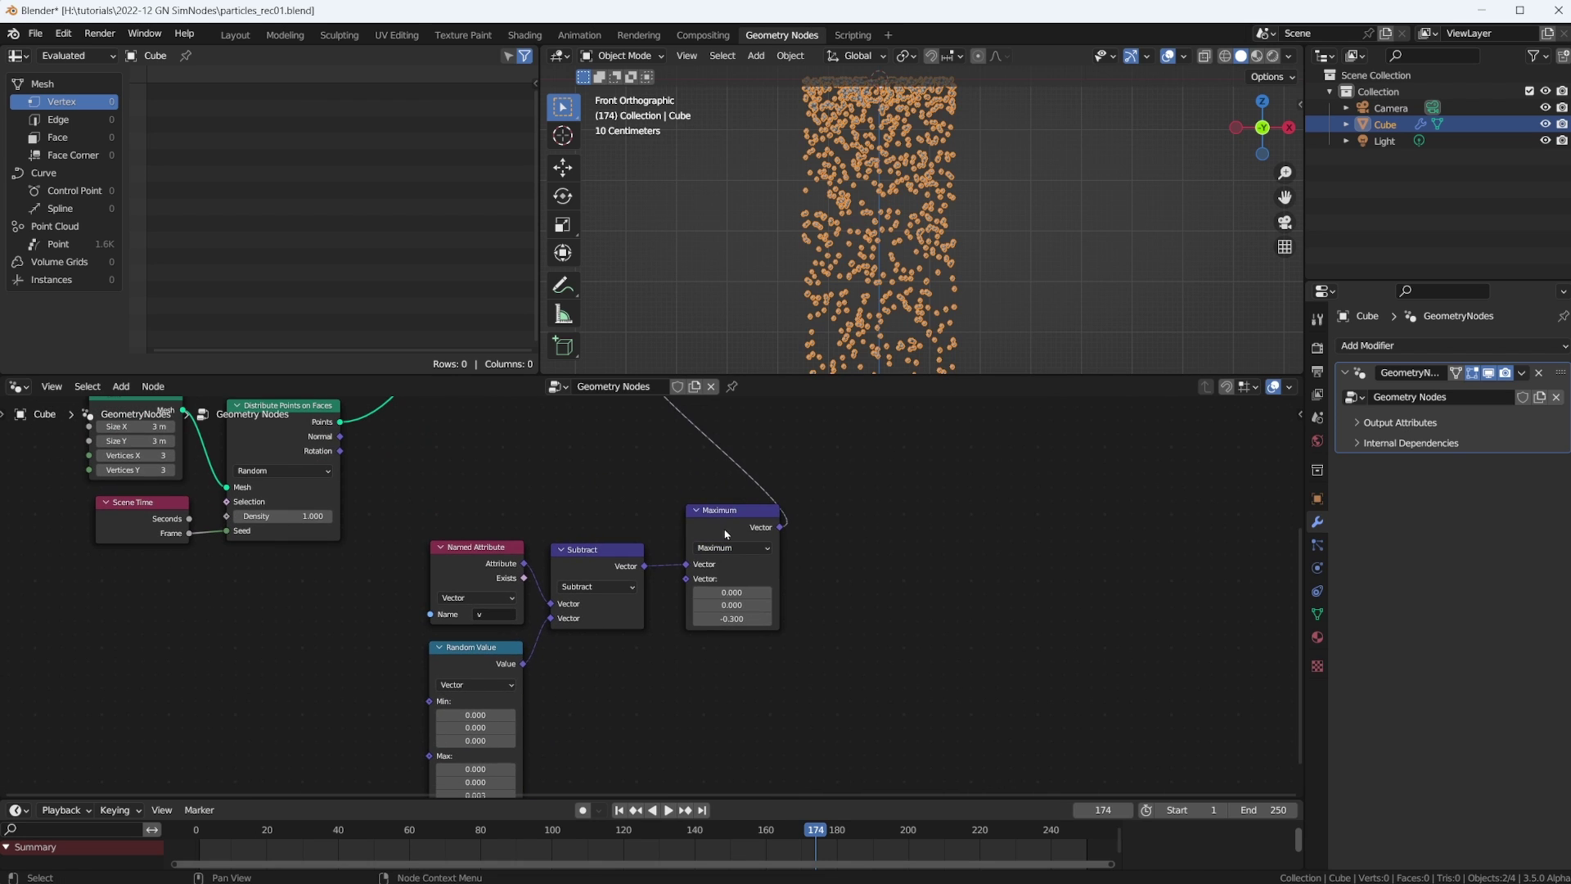
pyautogui.moveTo(725, 530); pyautogui.dragTo(714, 556)
# Save the file, then replay the simulation from the first frame to check the speed-limited points in the front view
pyautogui.scroll(1, 653, 600)
pyautogui.scroll(-7, 916, 223)
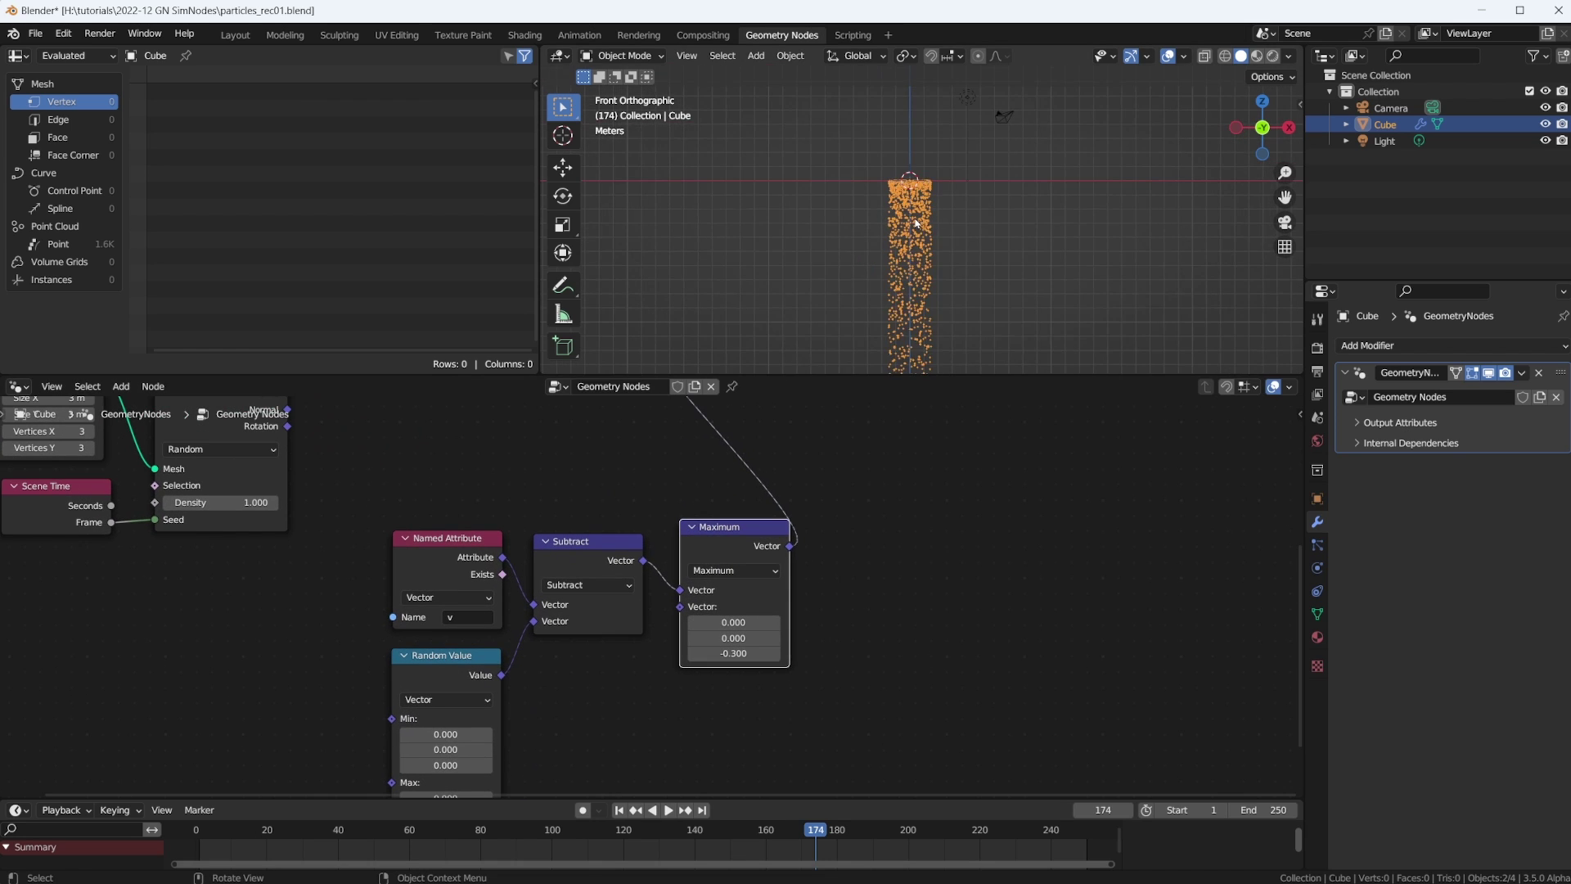
pyautogui.scroll(2, 917, 222)
pyautogui.keyDown('shift'); pyautogui.scroll(-2, 950, 233); pyautogui.keyUp('shift')
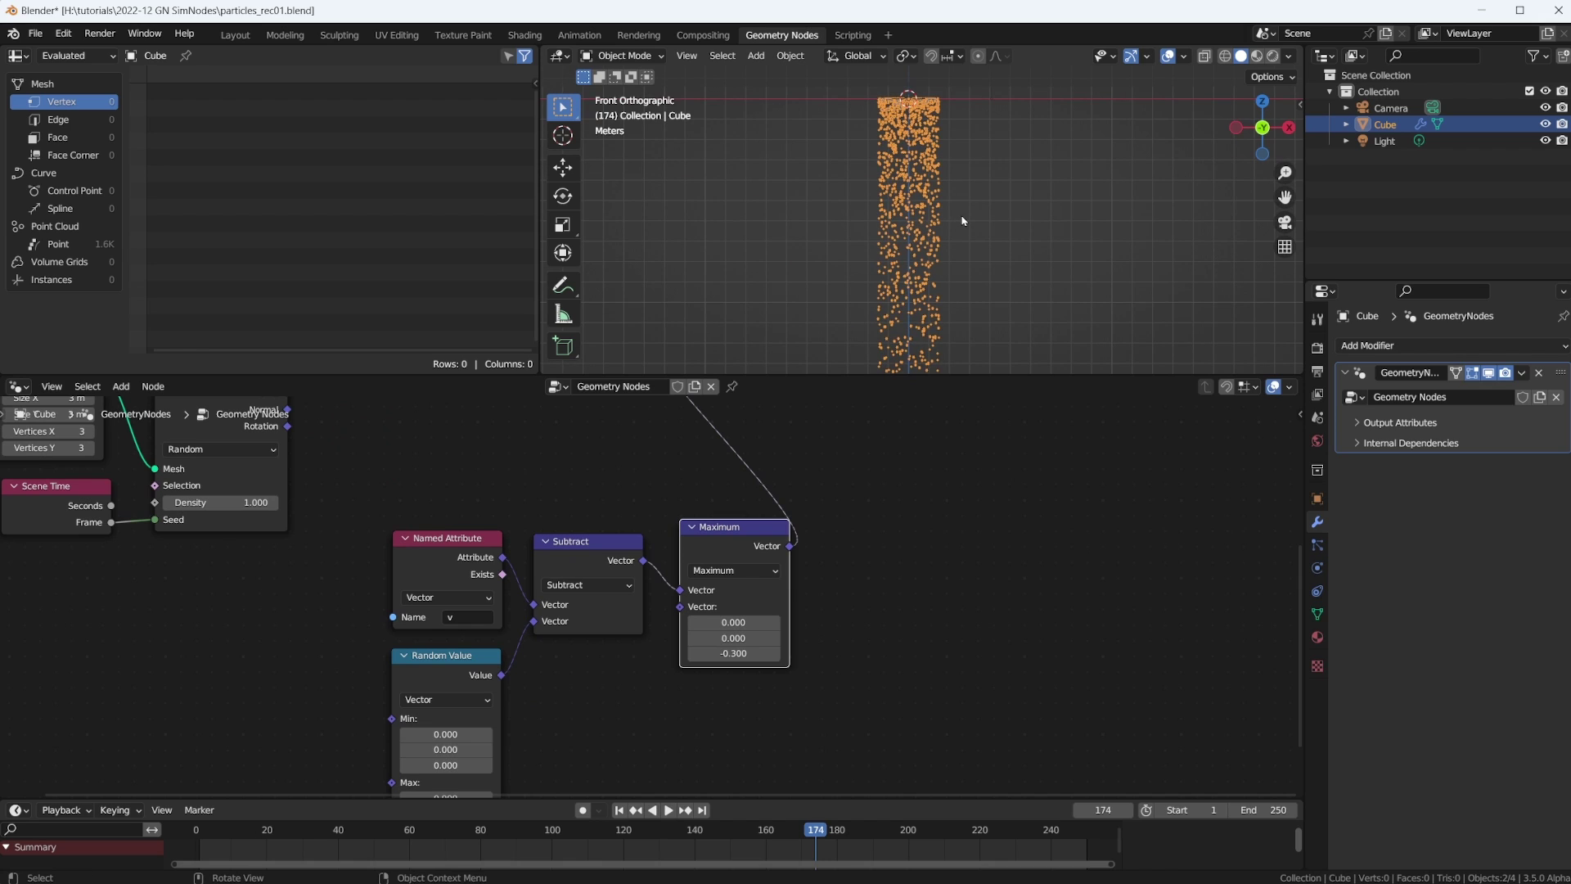
pyautogui.hotkey('ctrl', 's')
pyautogui.hotkey('shift', 'Left')
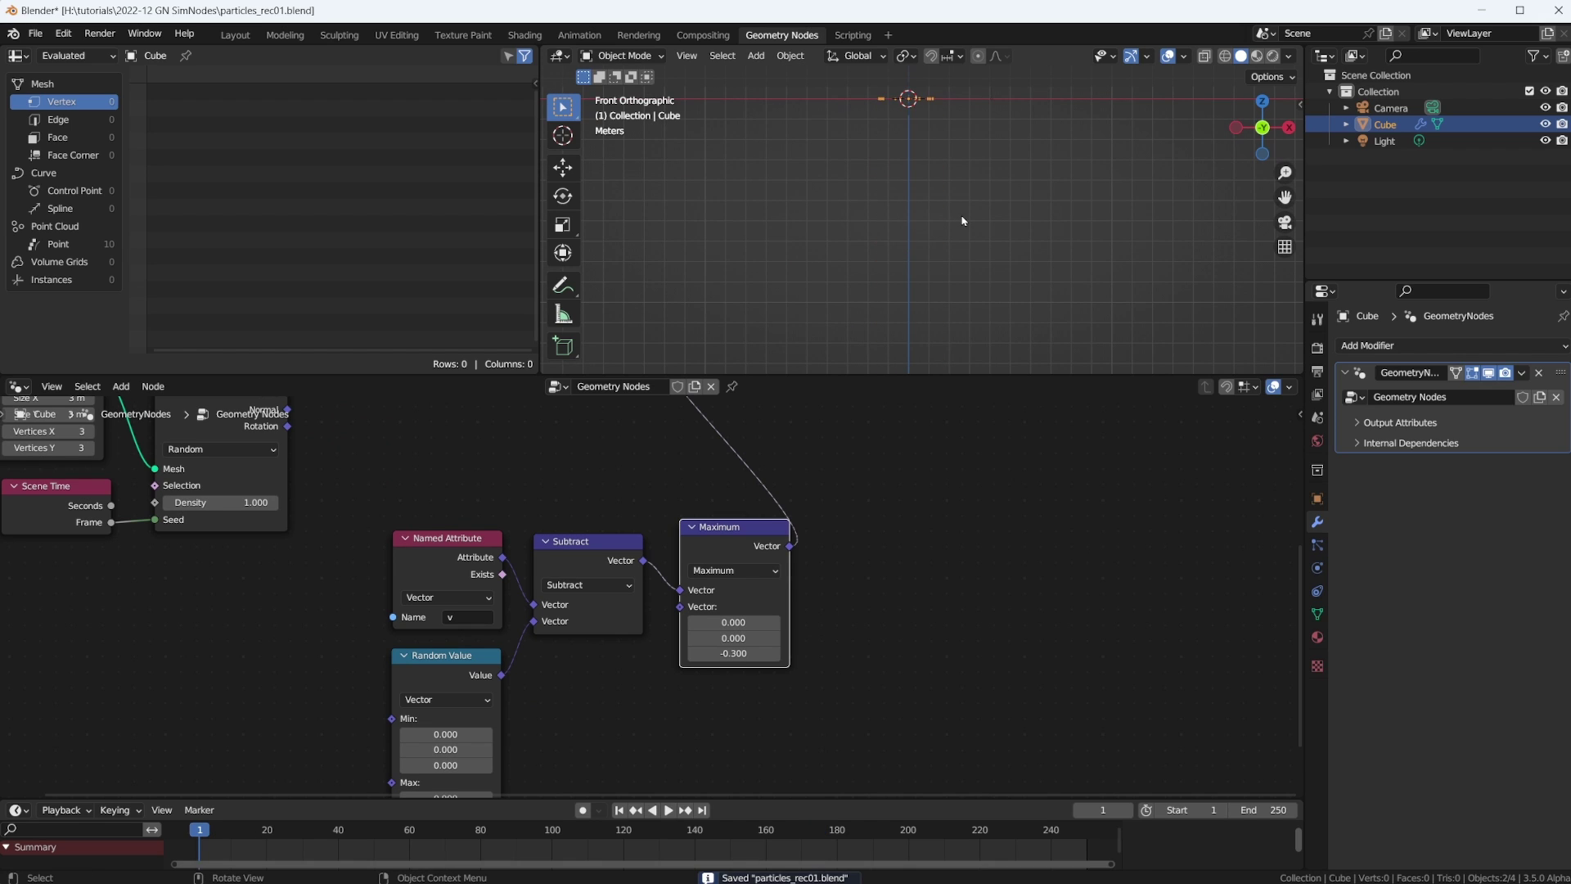
pyautogui.press('space')
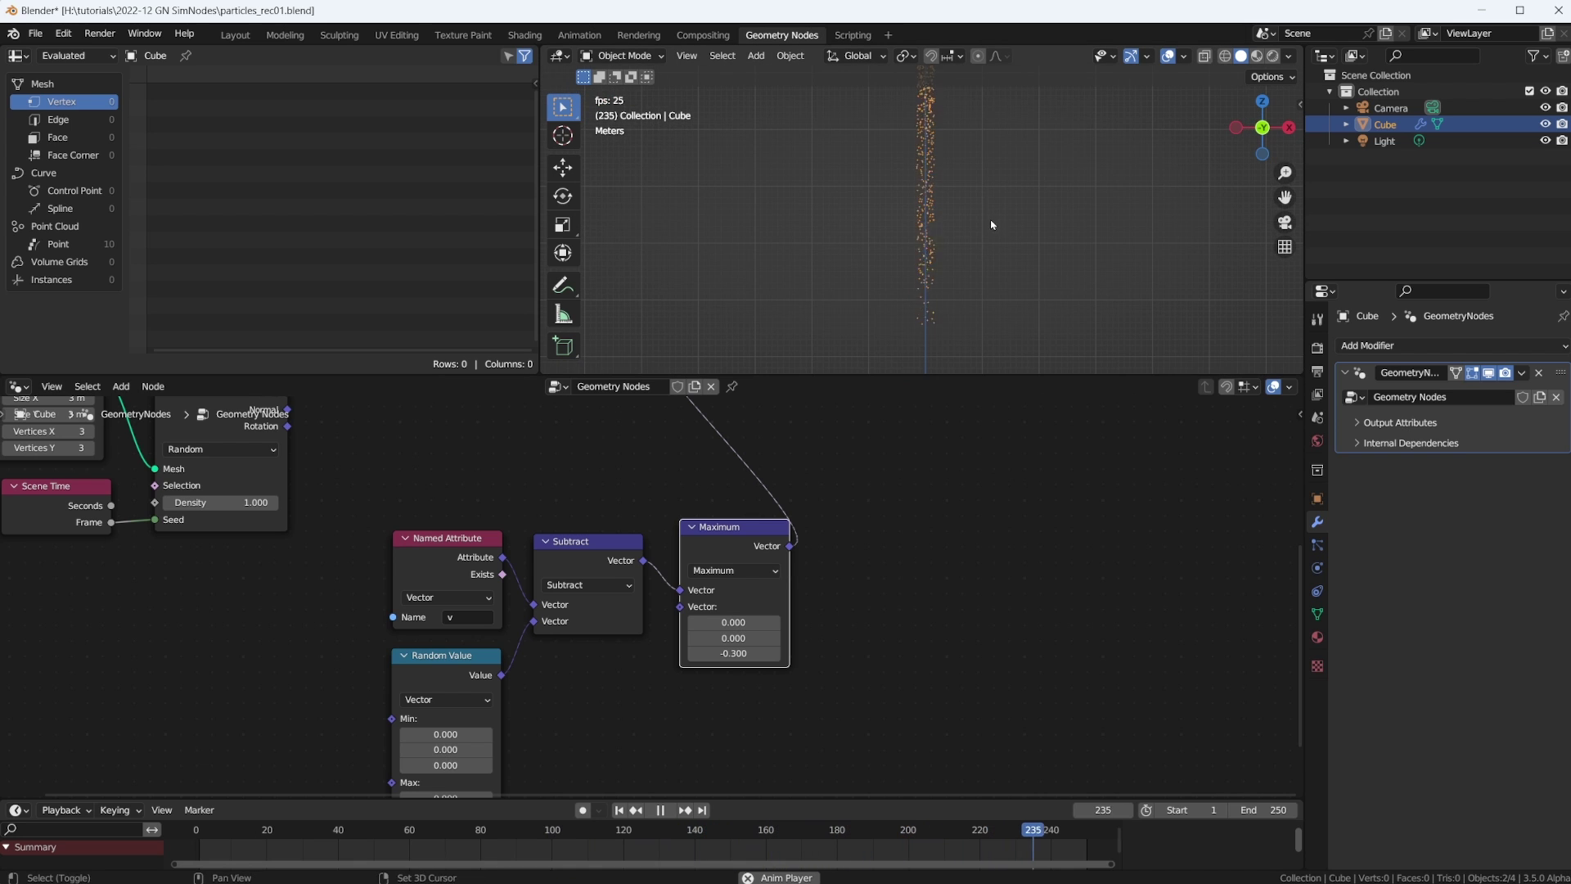
pyautogui.press('space')
pyautogui.press('KP_1')
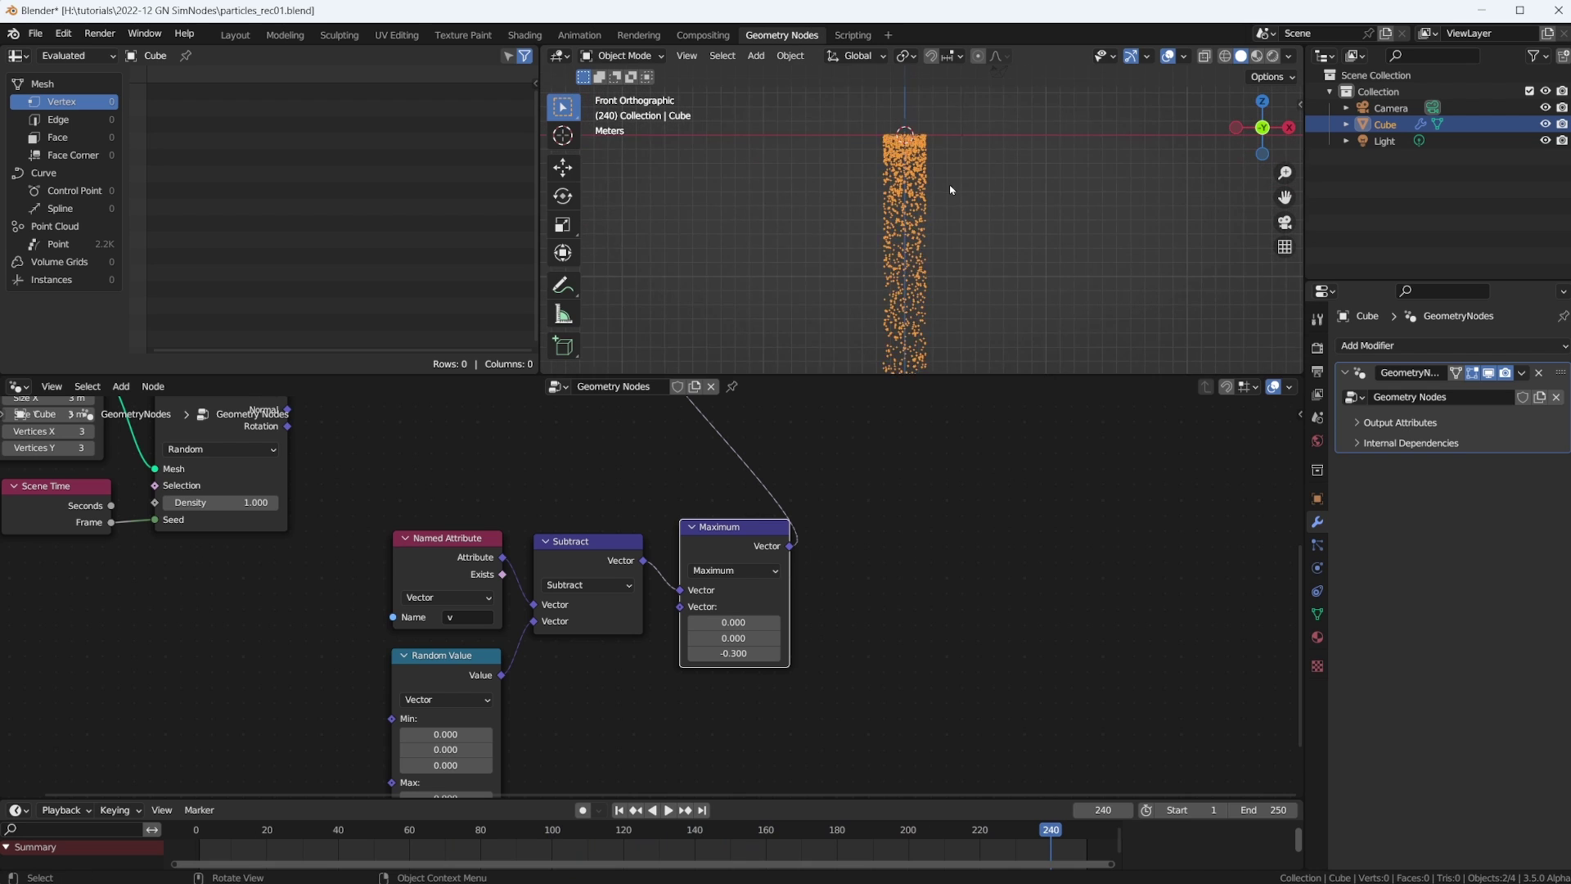
# Set the Z value of the Maximum node's second vector to -0.2
pyautogui.scroll(3, 709, 646)
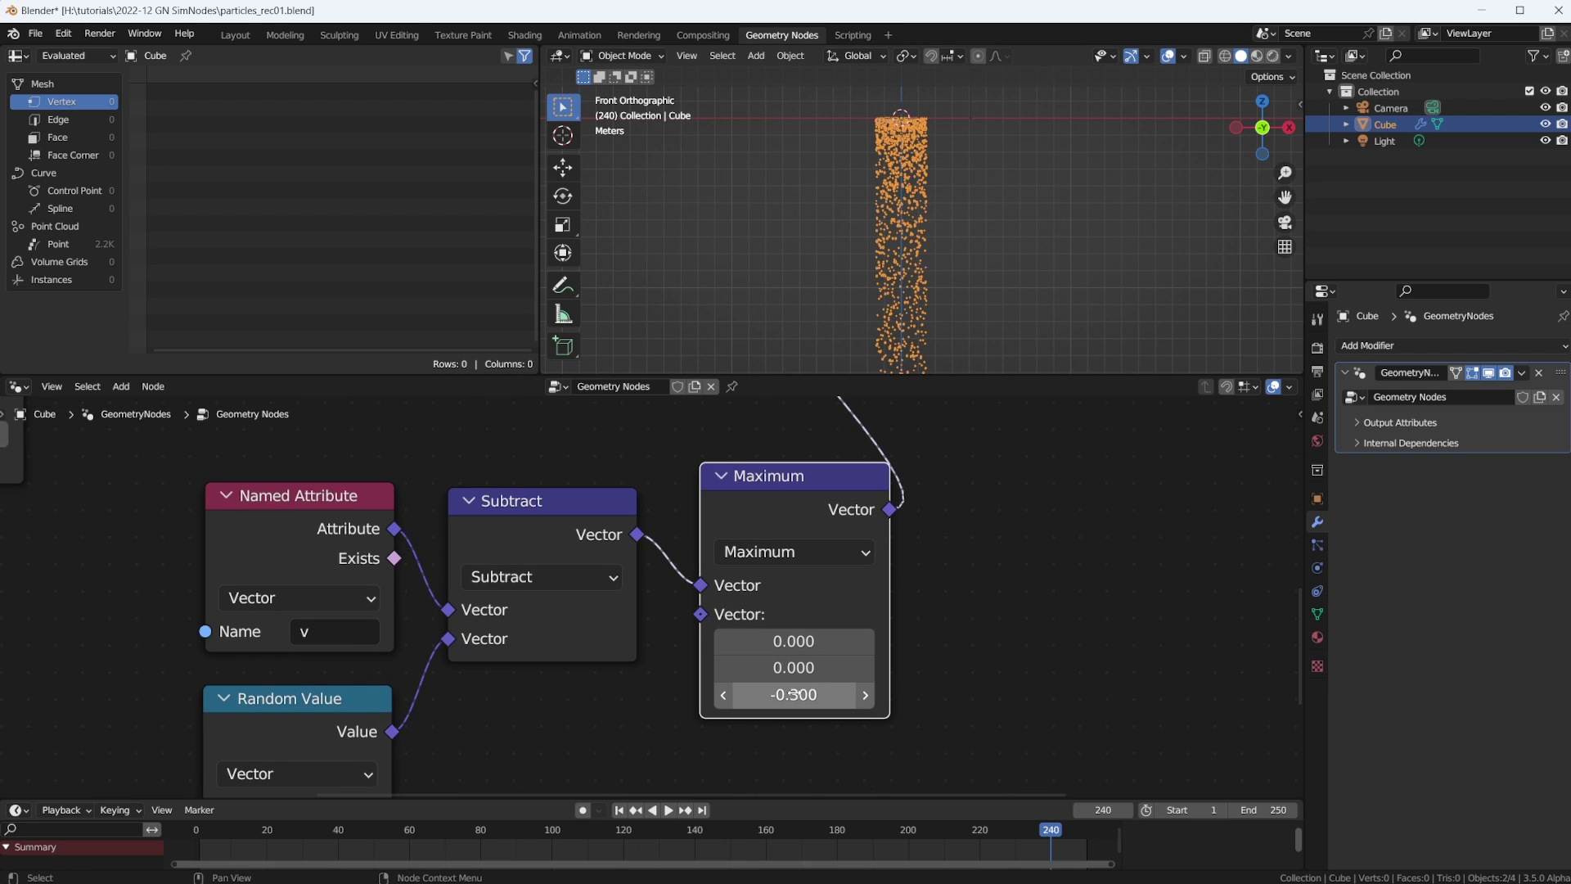
pyautogui.click(811, 695)
pyautogui.click(820, 695)
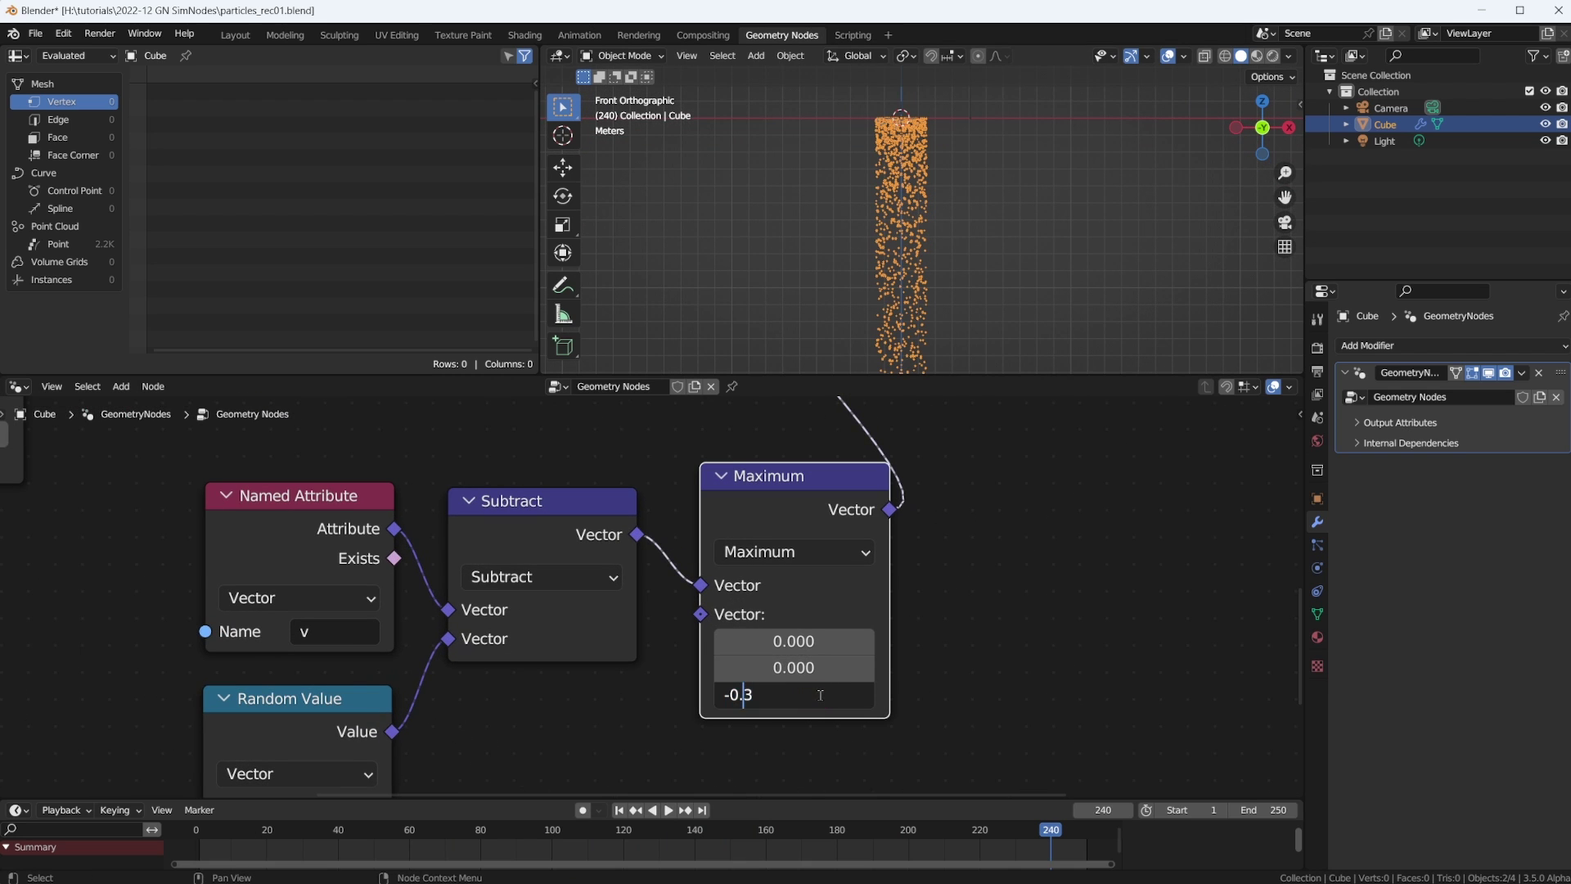
pyautogui.write('2')
pyautogui.press('Return')
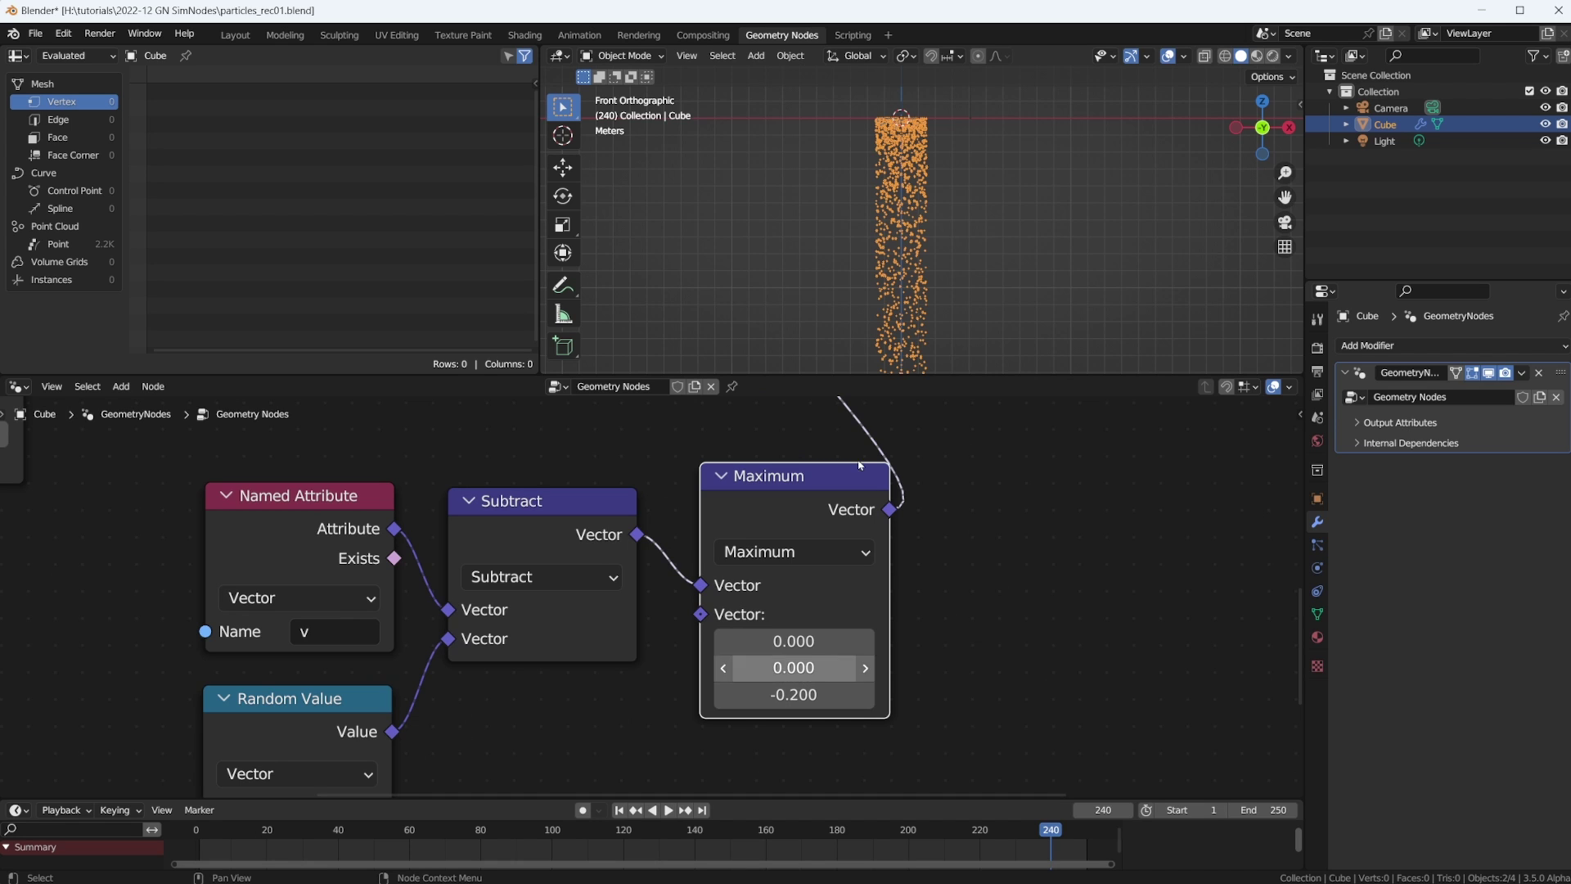
# Replay the simulation from the first frame to check the fall with the new maximum speed
pyautogui.scroll(-3, 939, 236)
pyautogui.hotkey('shift', 'Left')
pyautogui.press('space')
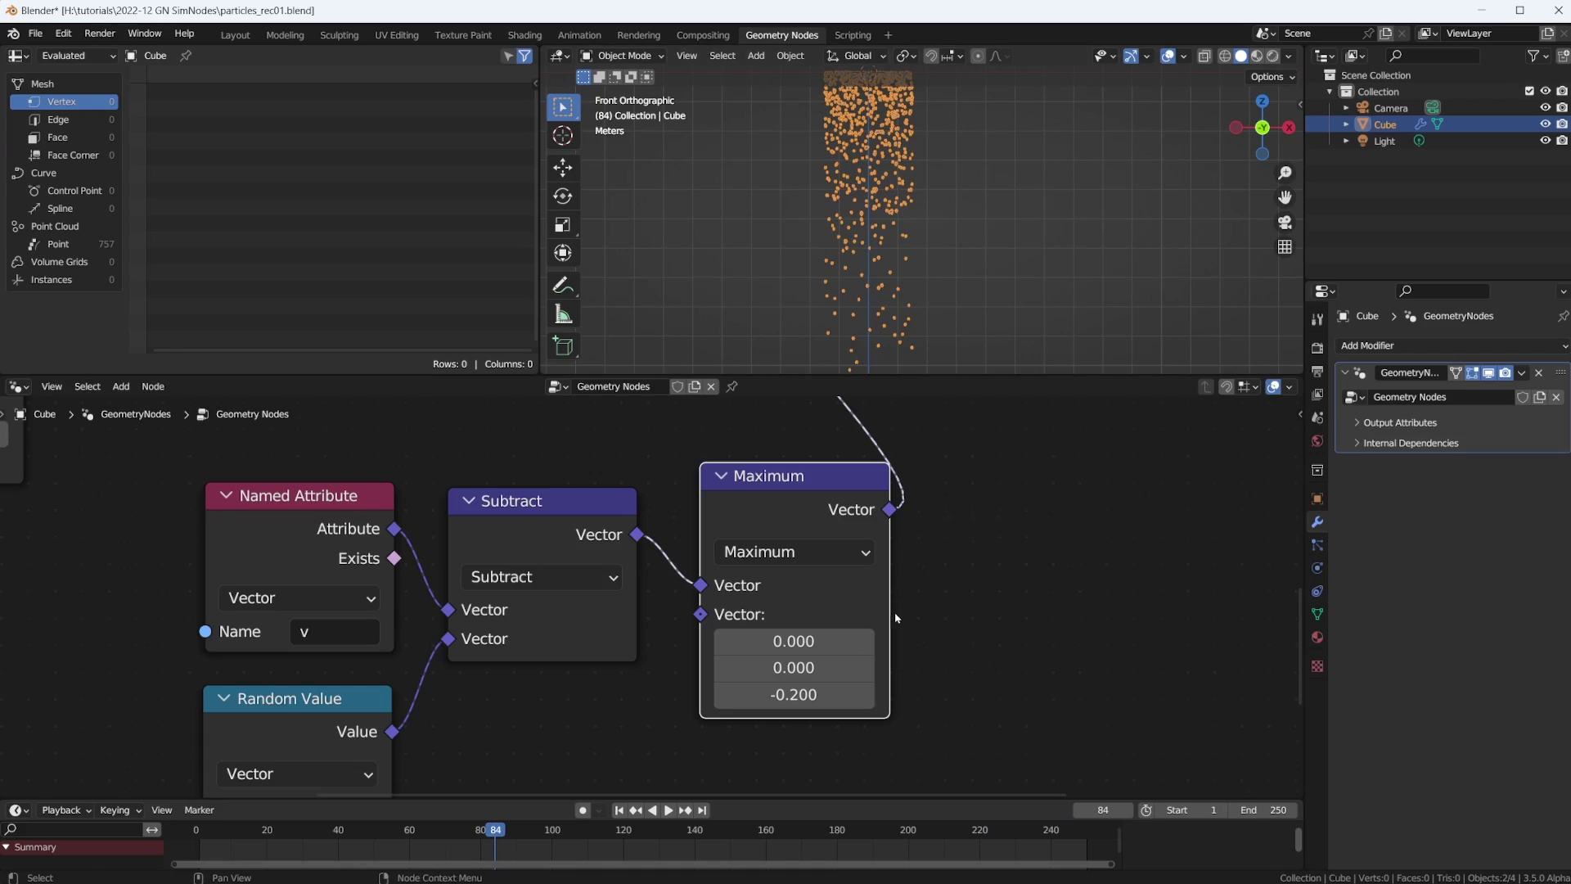
# Join the Named Attribute, Random Value, Subtract and Maximum nodes in a new frame
pyautogui.scroll(-12, 895, 618)
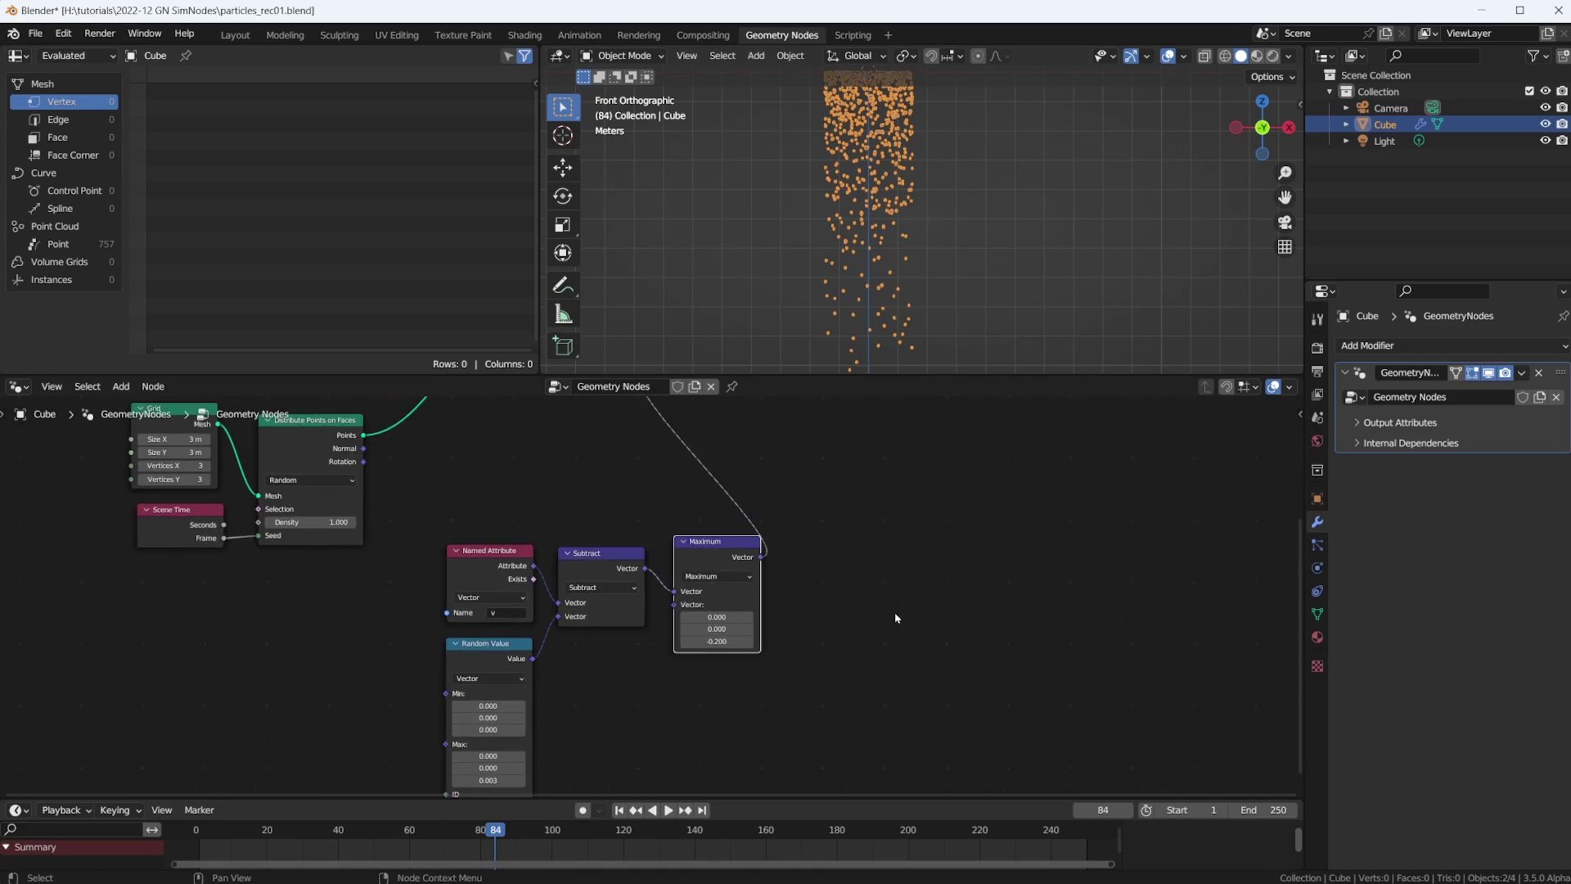
pyautogui.moveTo(828, 568); pyautogui.dragTo(869, 498, button='middle')
pyautogui.moveTo(519, 442); pyautogui.dragTo(867, 728)
pyautogui.rightClick(750, 549)
pyautogui.rightClick(734, 494)
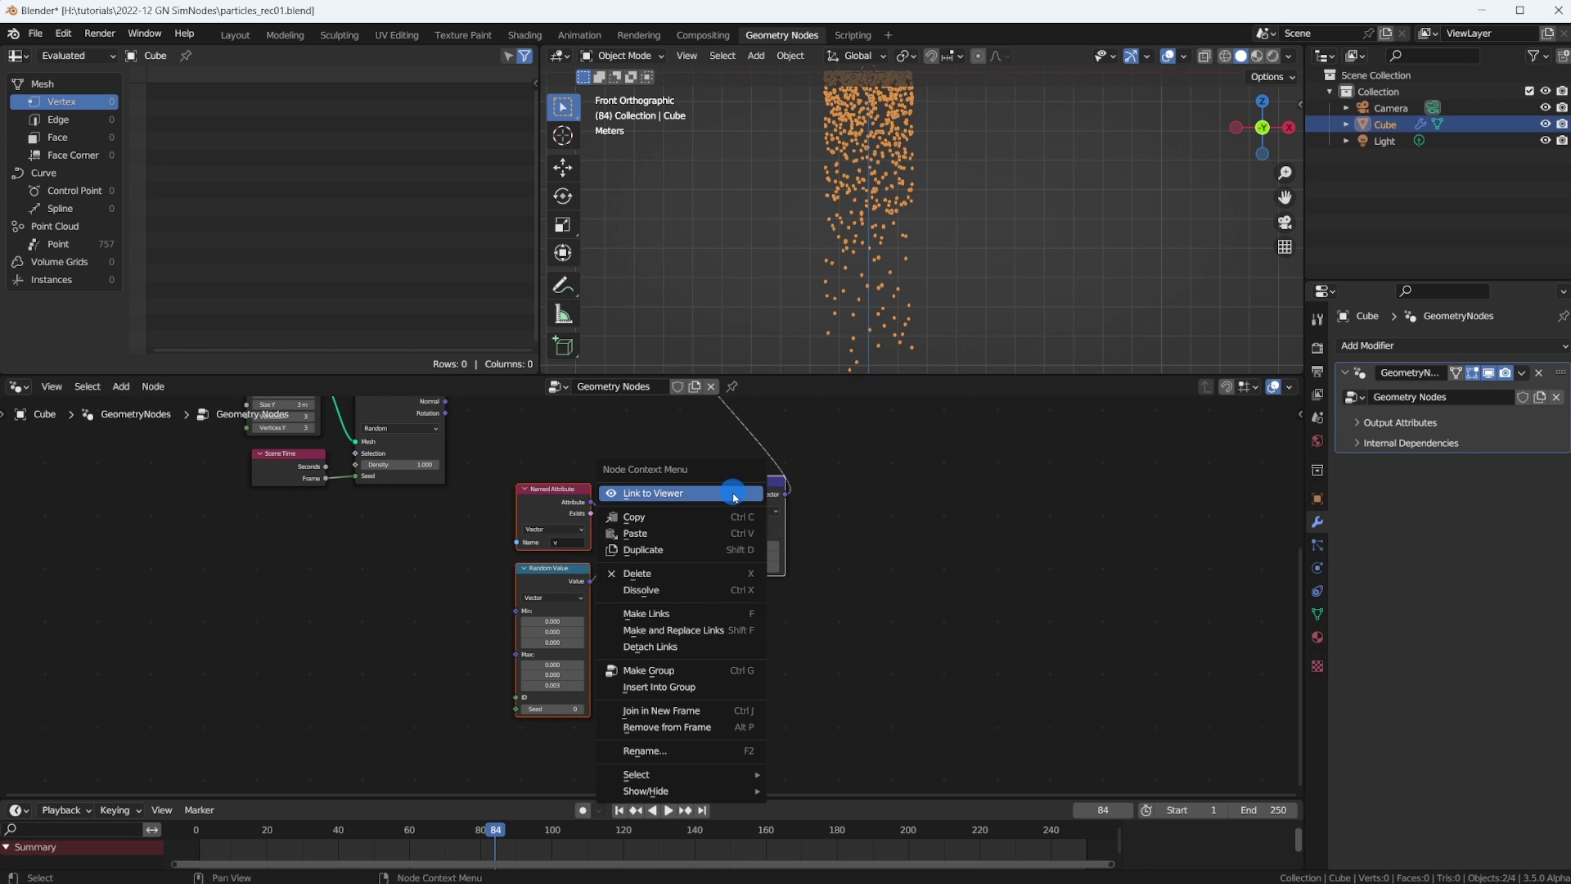
pyautogui.click(708, 710)
# Label the new frame around the velocity nodes "Gravity"
pyautogui.press('n')
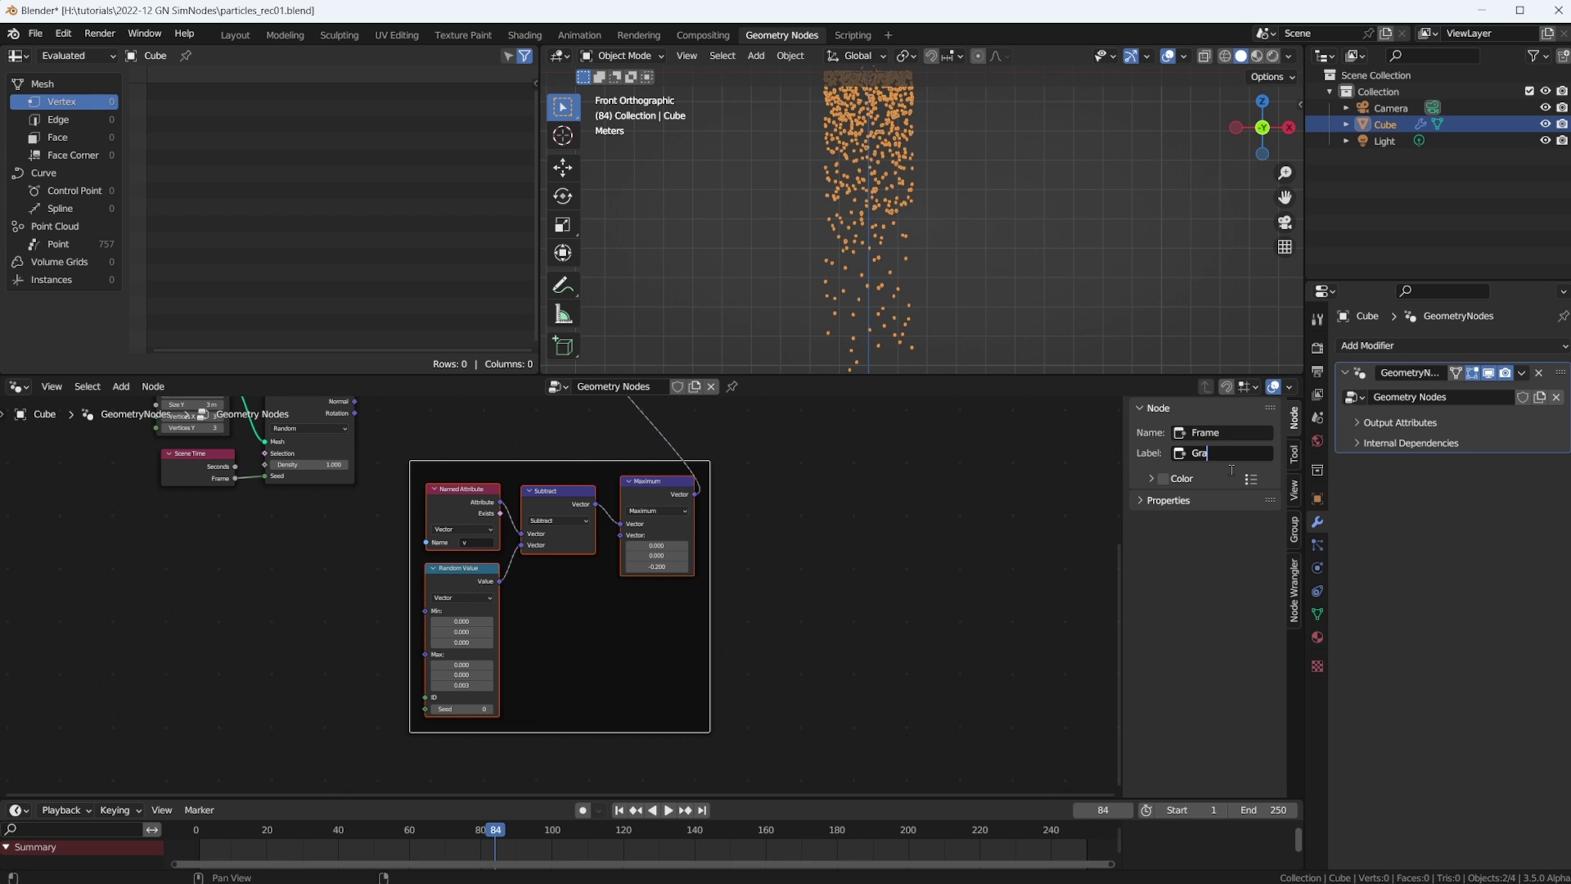
pyautogui.moveTo(717, 526); pyautogui.dragTo(747, 687, button='middle')
pyautogui.scroll(1, 622, 638)
pyautogui.moveTo(626, 636); pyautogui.dragTo(713, 622)
pyautogui.keyDown('shift'); pyautogui.moveTo(864, 569); pyautogui.dragTo(805, 668, button='middle'); pyautogui.keyUp('shift')
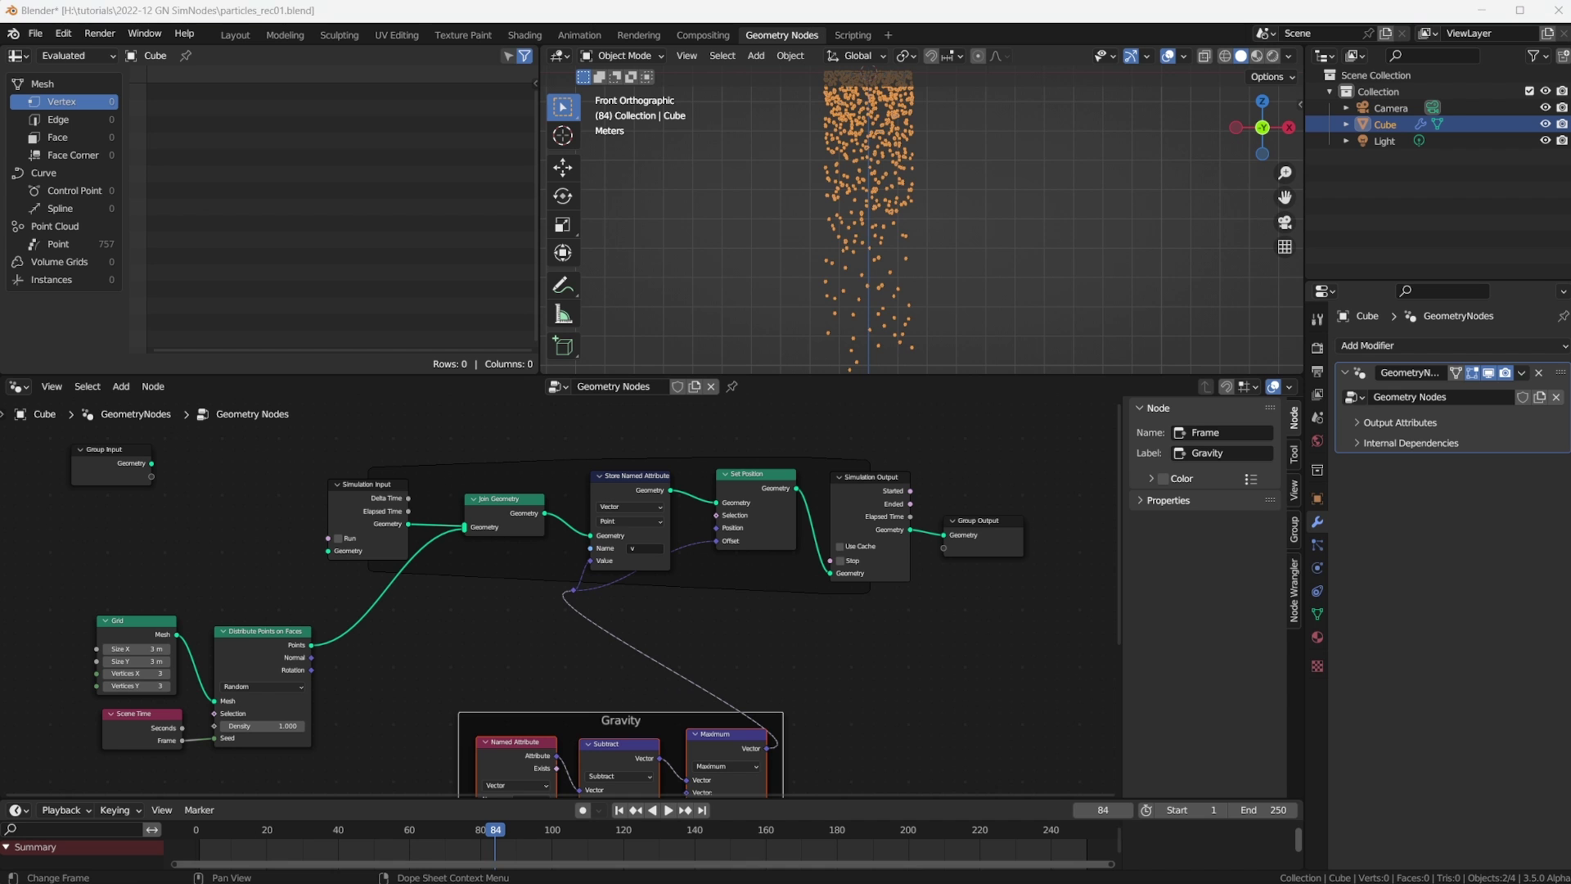
pyautogui.scroll(-1, 882, 257)
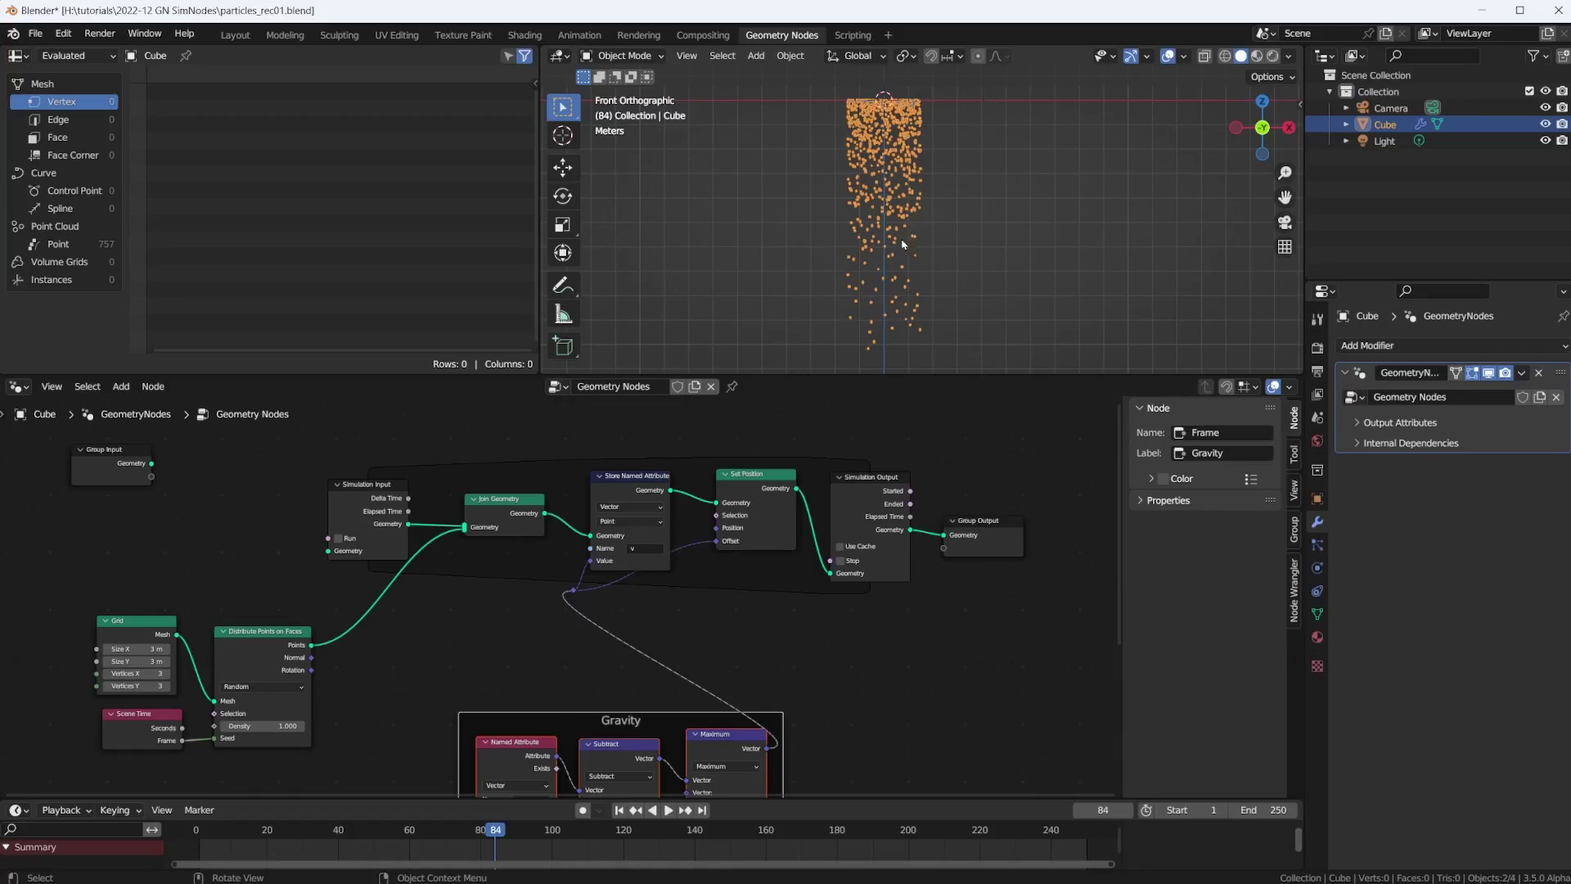
# Move the Store Named Attribute, Set Position and output nodes with their reroute aside to make room after Join Geometry
pyautogui.moveTo(619, 442); pyautogui.dragTo(1072, 703)
pyautogui.press('g')
pyautogui.click(992, 628)
pyautogui.moveTo(575, 590); pyautogui.dragTo(673, 568)
# Duplicate the velocity Store Named Attribute node and insert the copy between Join Geometry and the original
pyautogui.scroll(2, 646, 523)
pyautogui.moveTo(668, 456); pyautogui.dragTo(645, 549, button='middle')
pyautogui.click(765, 519)
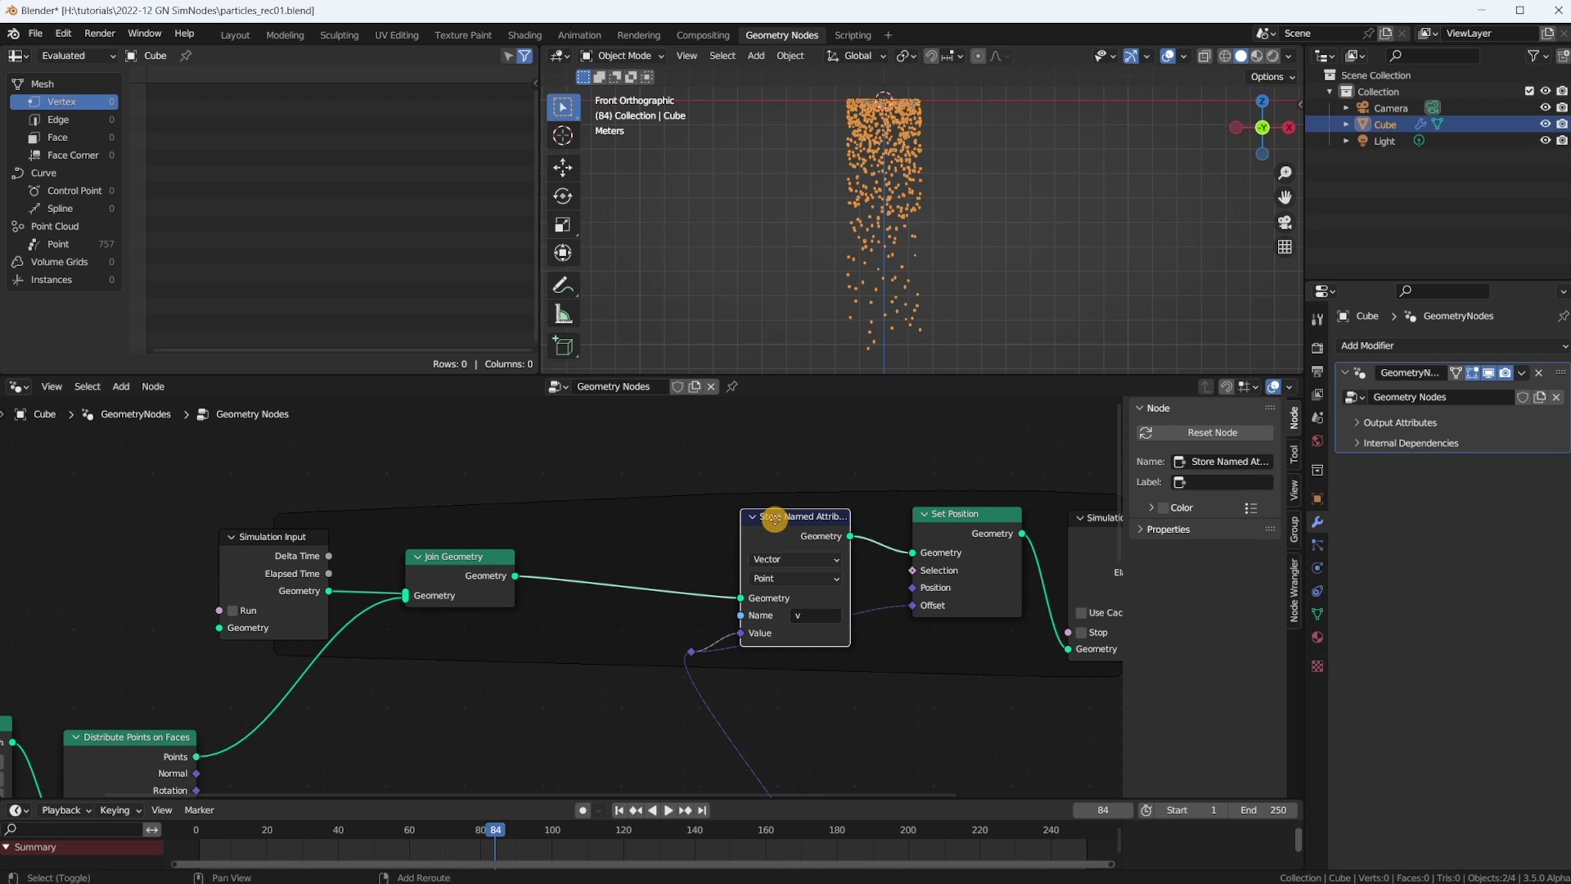
pyautogui.hotkey('shift', 'd')
pyautogui.click(576, 505)
pyautogui.moveTo(615, 498); pyautogui.dragTo(605, 496)
# Name the copied node's attribute "age", set its data type to Integer and align it with its neighbour
pyautogui.click(641, 593)
pyautogui.press('Return')
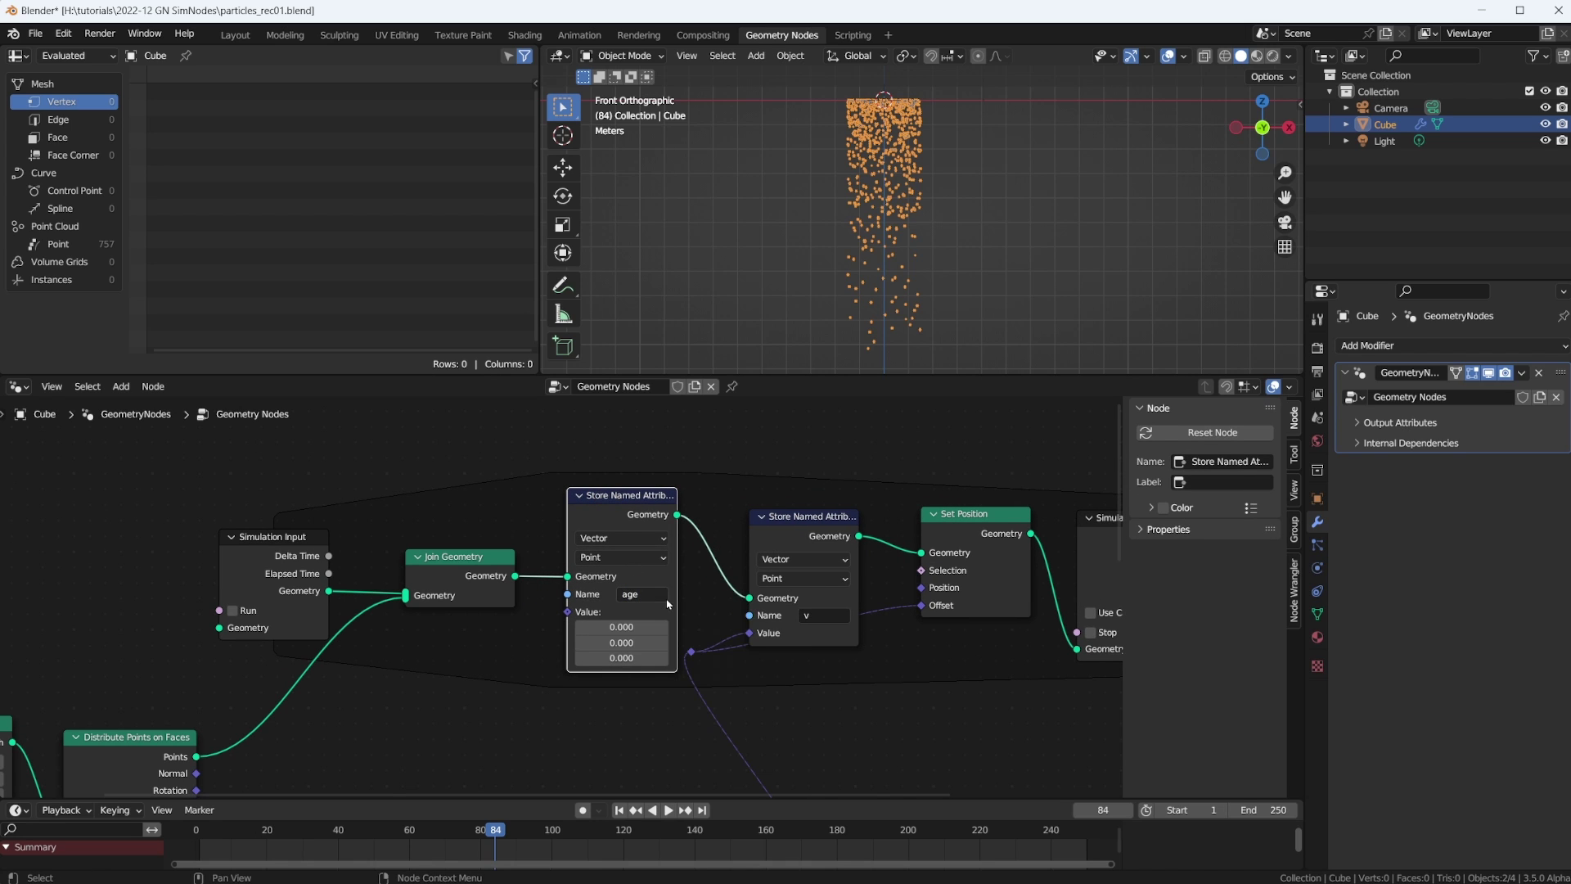
pyautogui.click(606, 539)
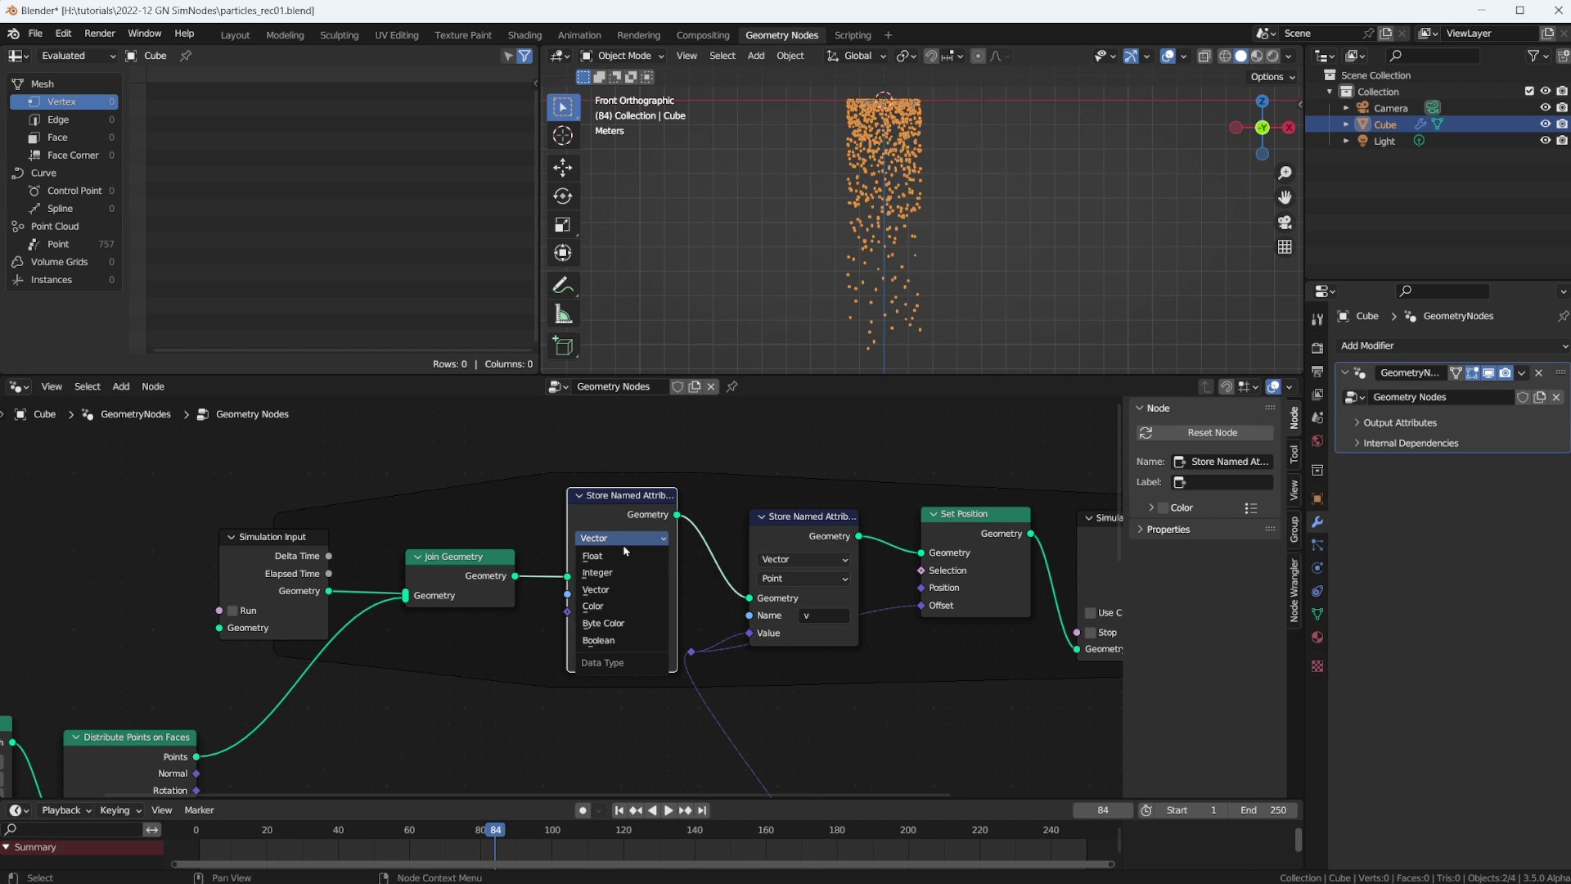
pyautogui.click(619, 572)
pyautogui.moveTo(619, 495); pyautogui.dragTo(619, 517)
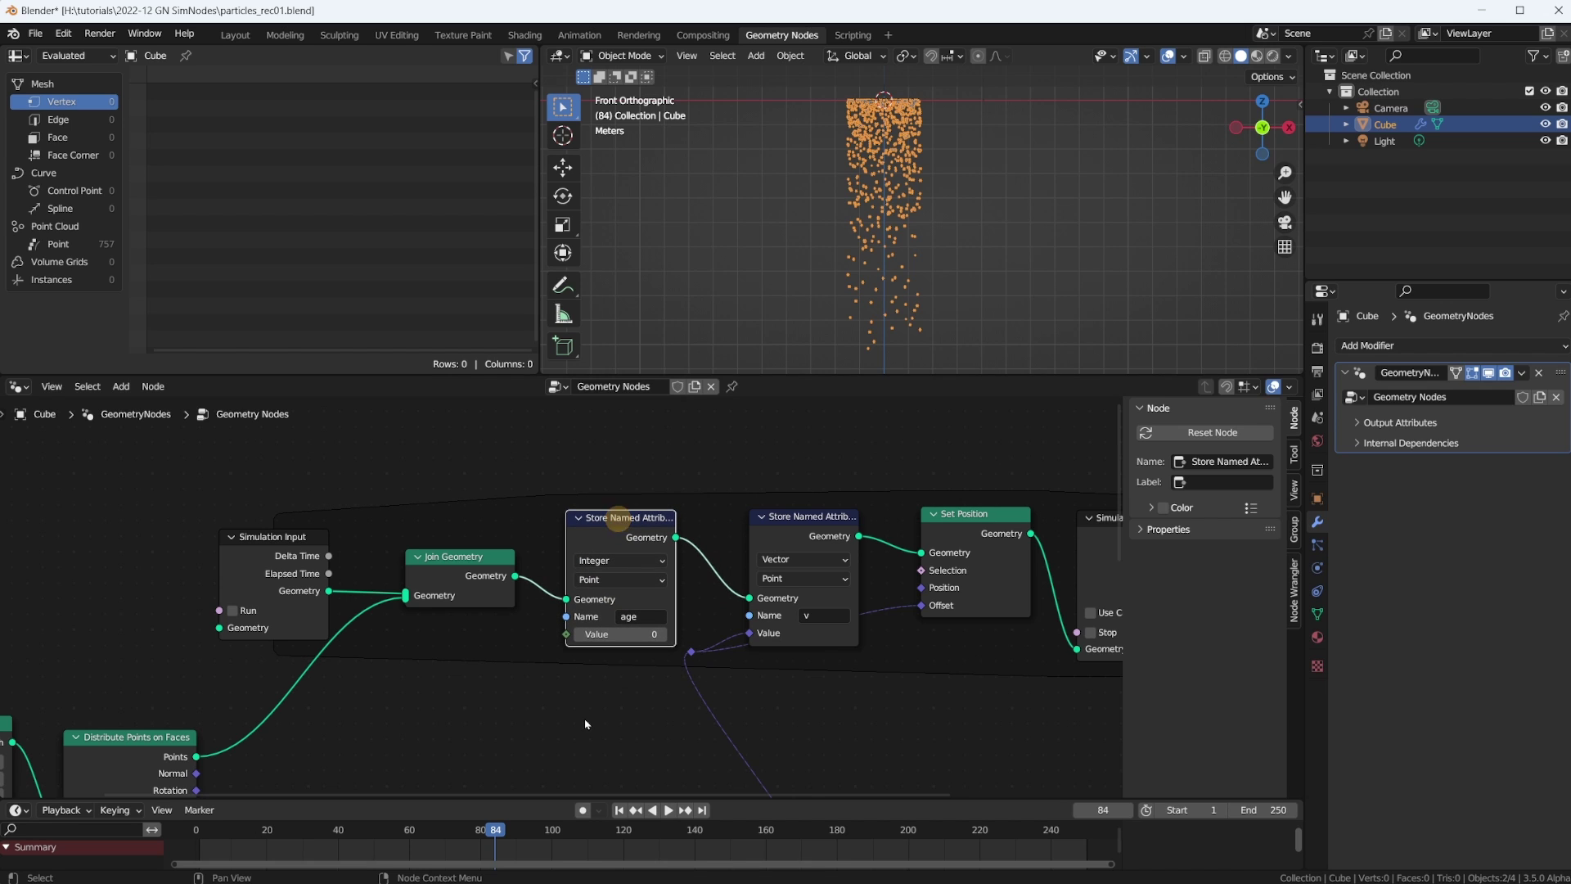
# Return to frame 1 and feed the age node's Value from a new integer Named Attribute node reading "age"
pyautogui.moveTo(246, 829); pyautogui.dragTo(200, 829)
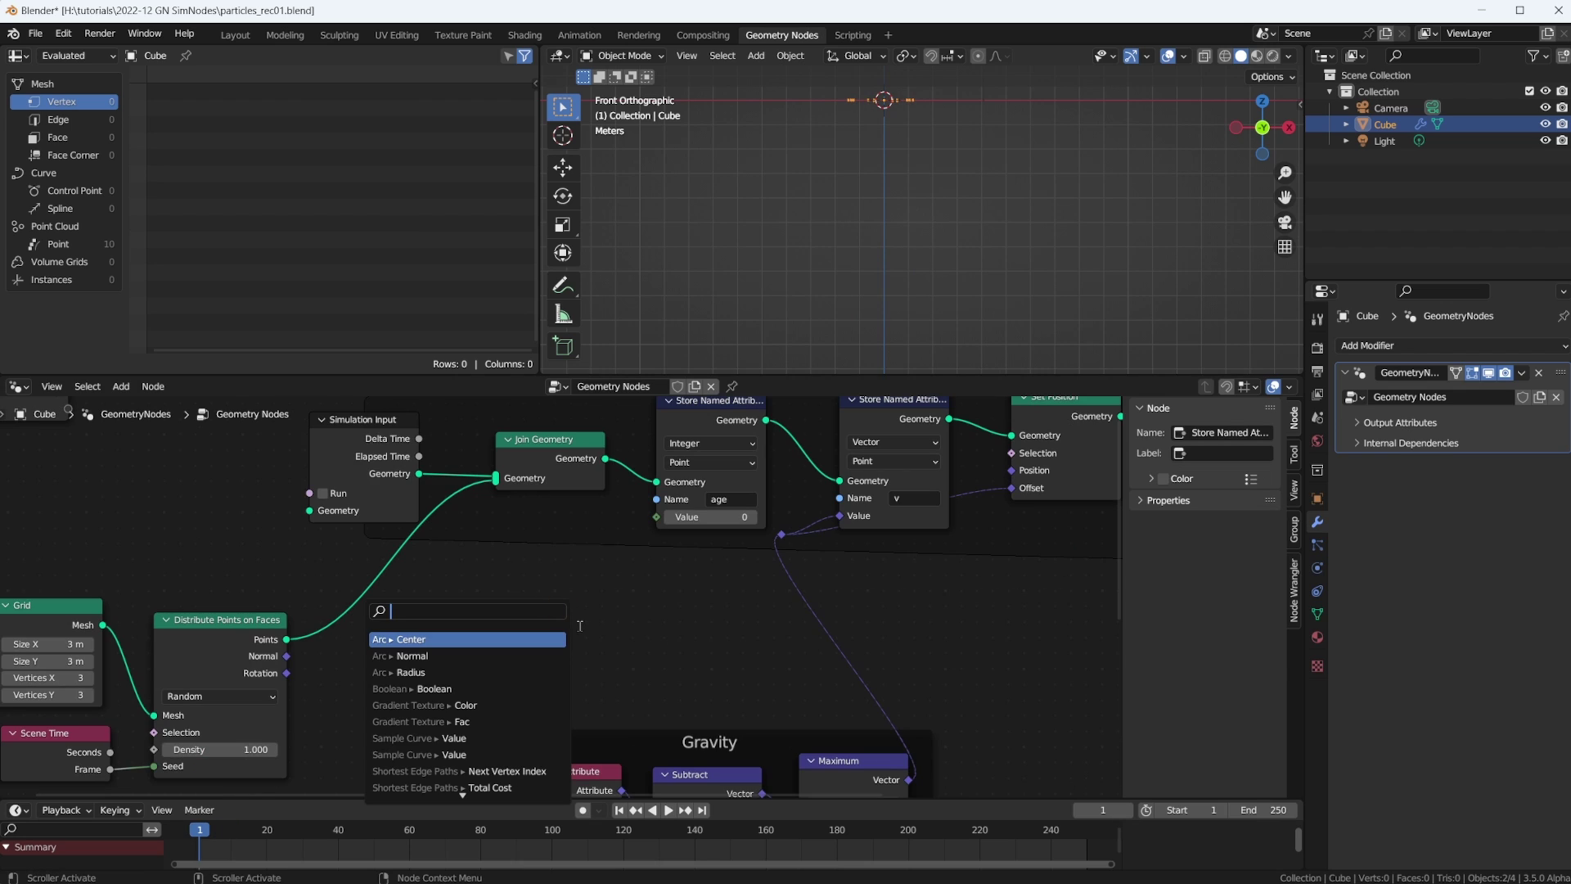
pyautogui.write('nameed')
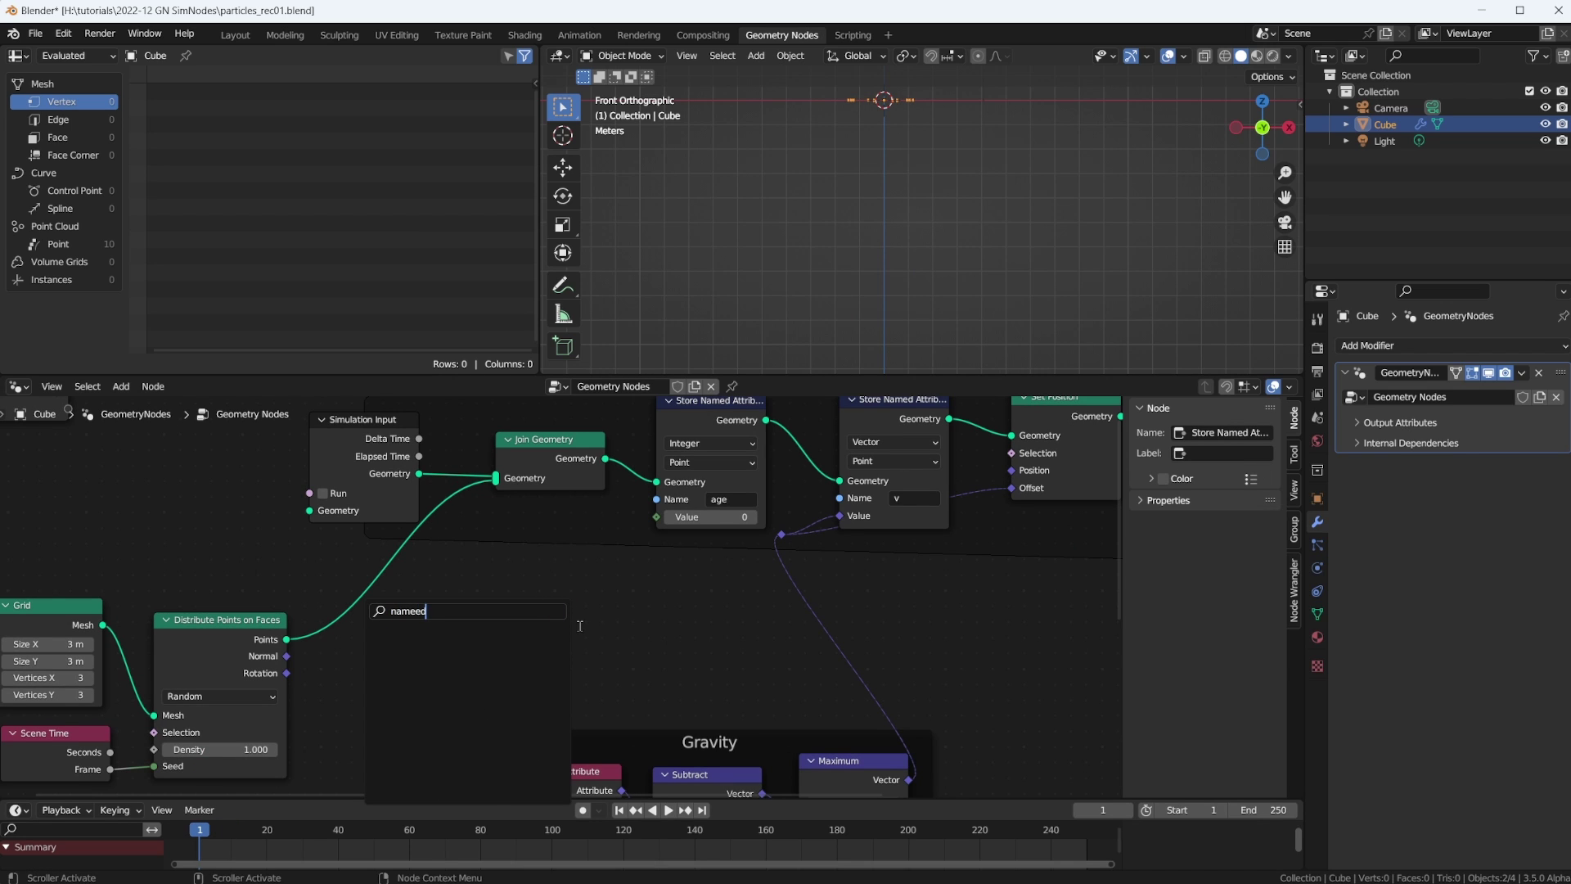
pyautogui.press('BackSpace')
pyautogui.press('BackSpace')
pyautogui.write('d')
pyautogui.click(500, 655)
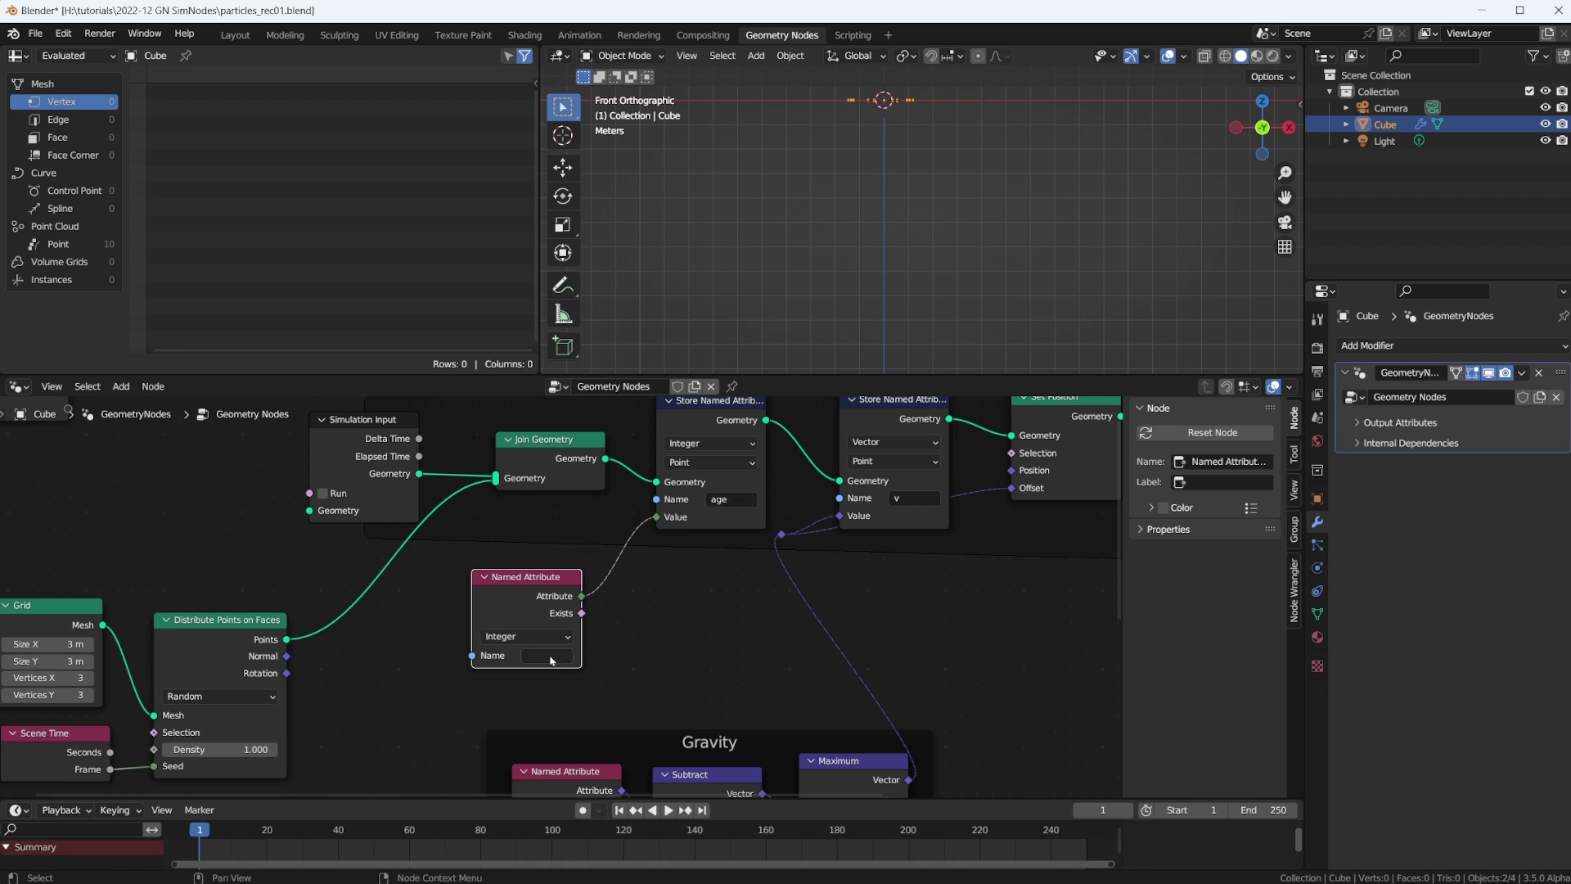
pyautogui.moveTo(519, 584); pyautogui.dragTo(434, 605)
# Insert a Math node adding 1.000 between the age Named Attribute and its store node, and shift the velocity reroute beneath the velocity store node
pyautogui.hotkey('shift', 'a')
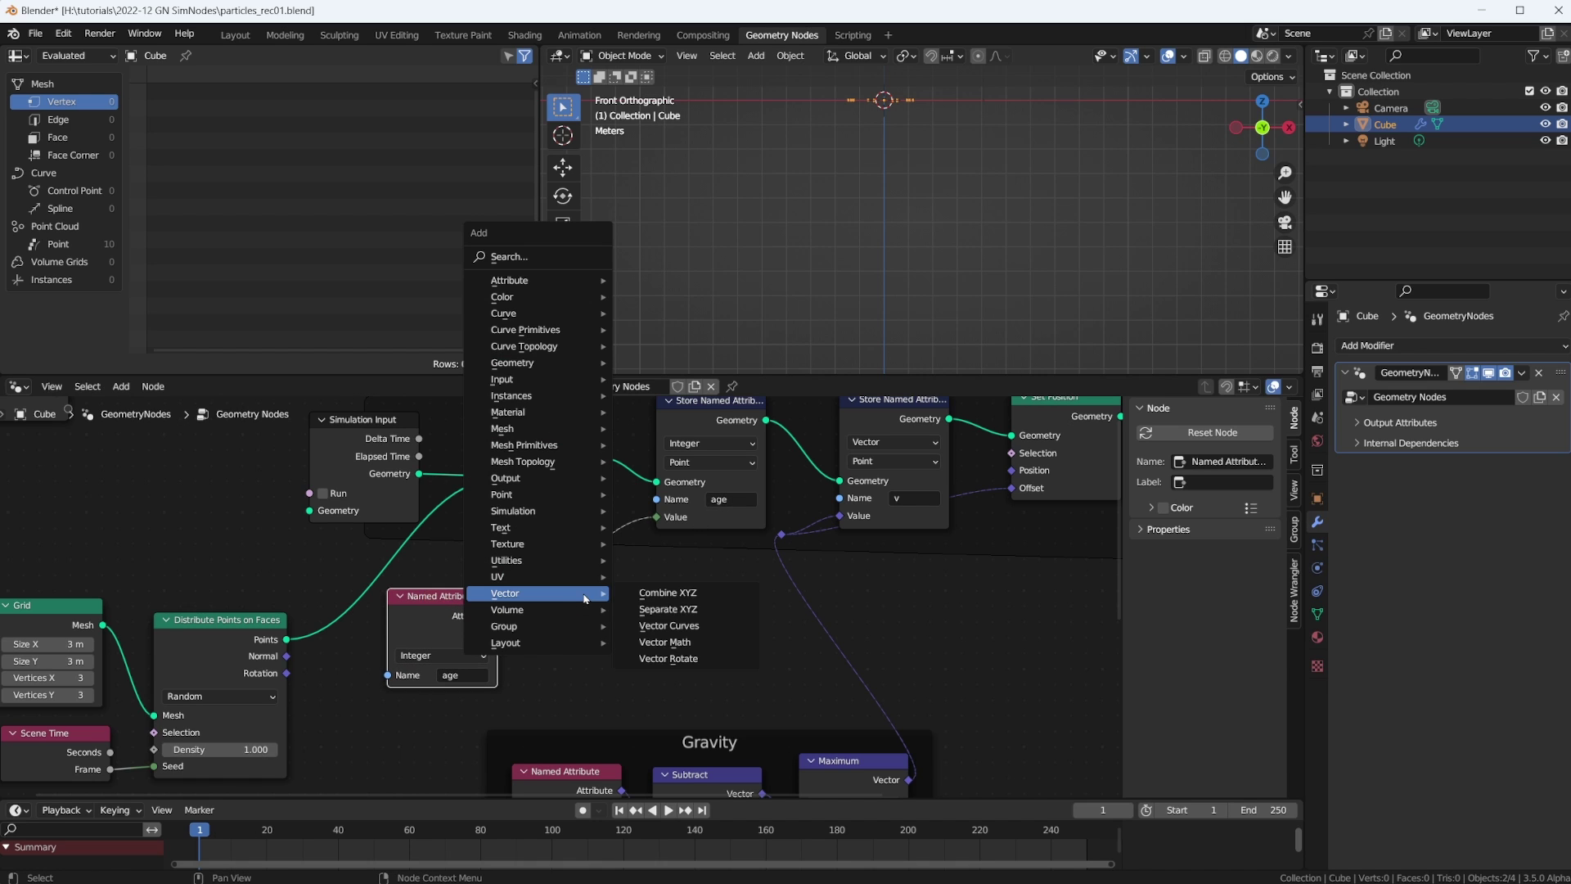
pyautogui.moveTo(573, 560)
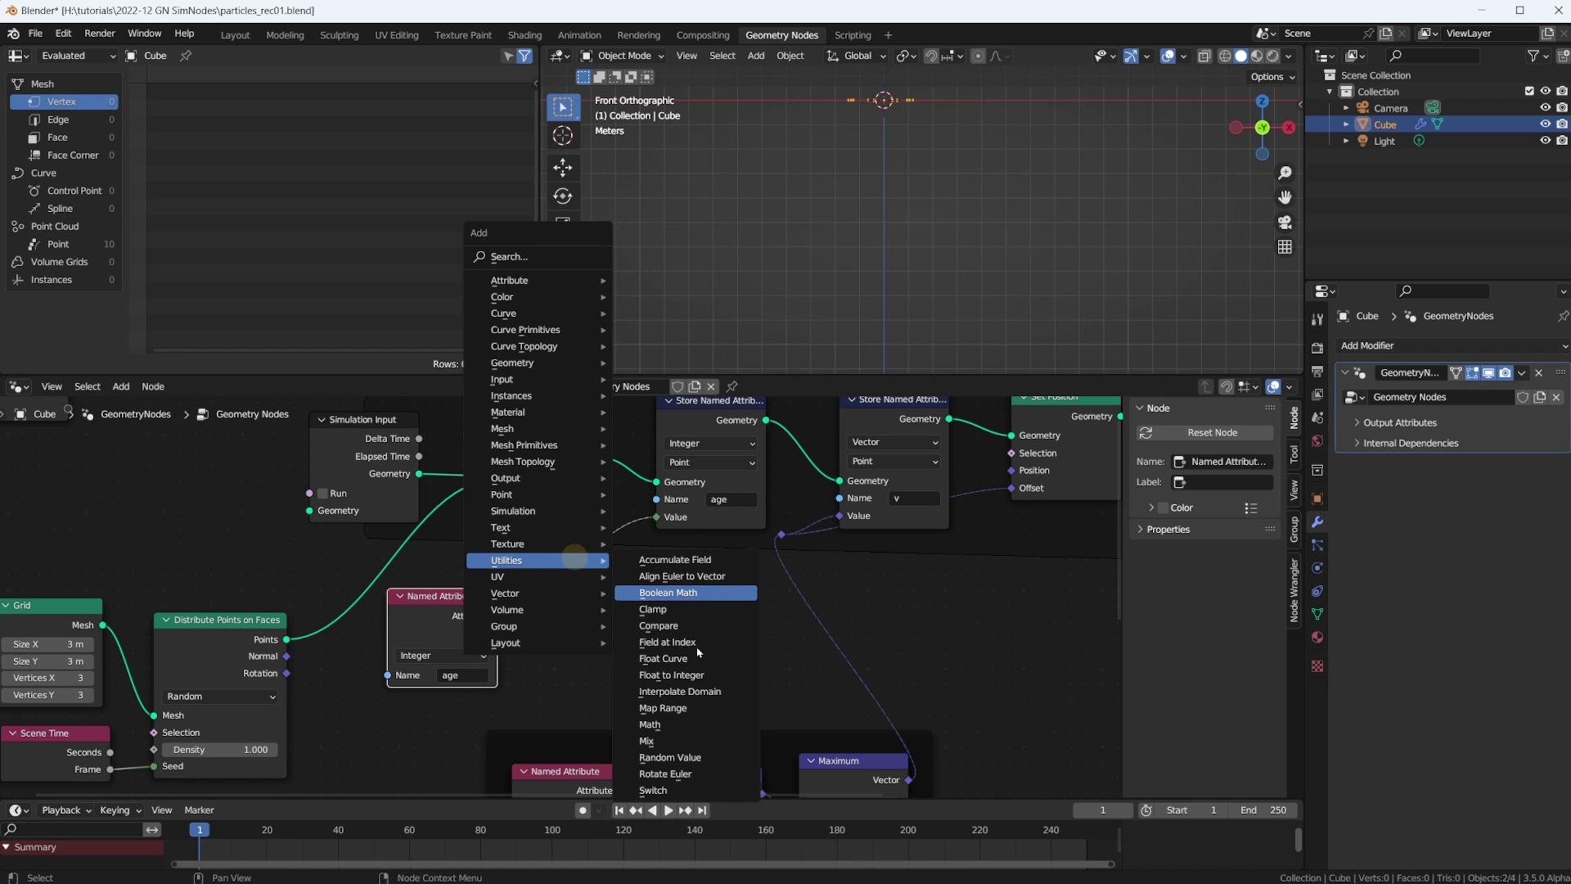
pyautogui.click(678, 729)
pyautogui.click(508, 563)
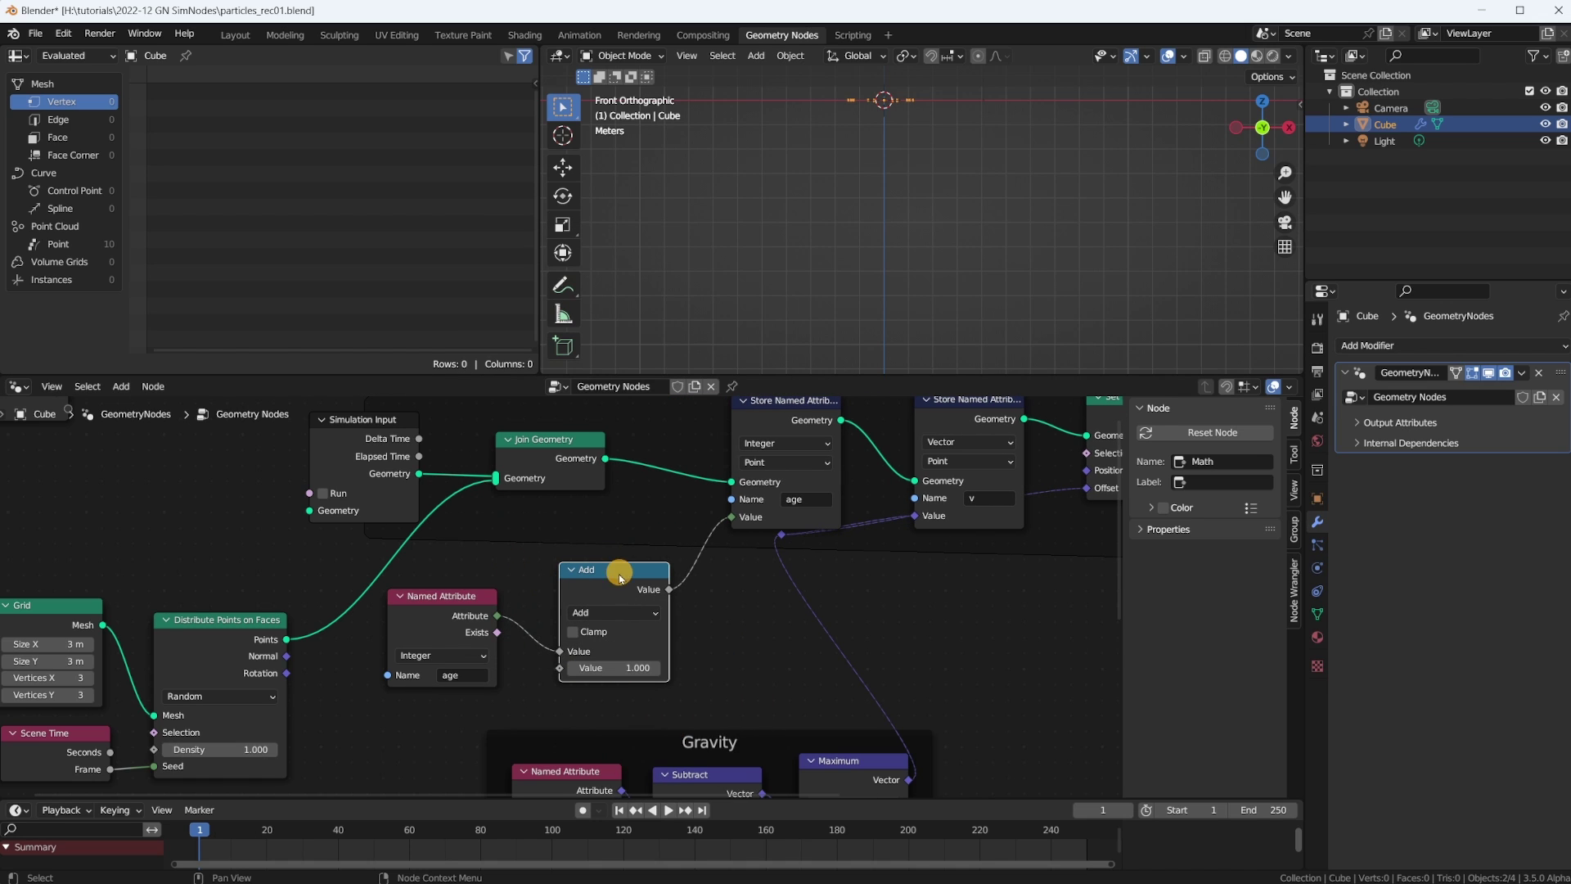
pyautogui.moveTo(616, 576); pyautogui.dragTo(599, 589)
pyautogui.click(769, 536)
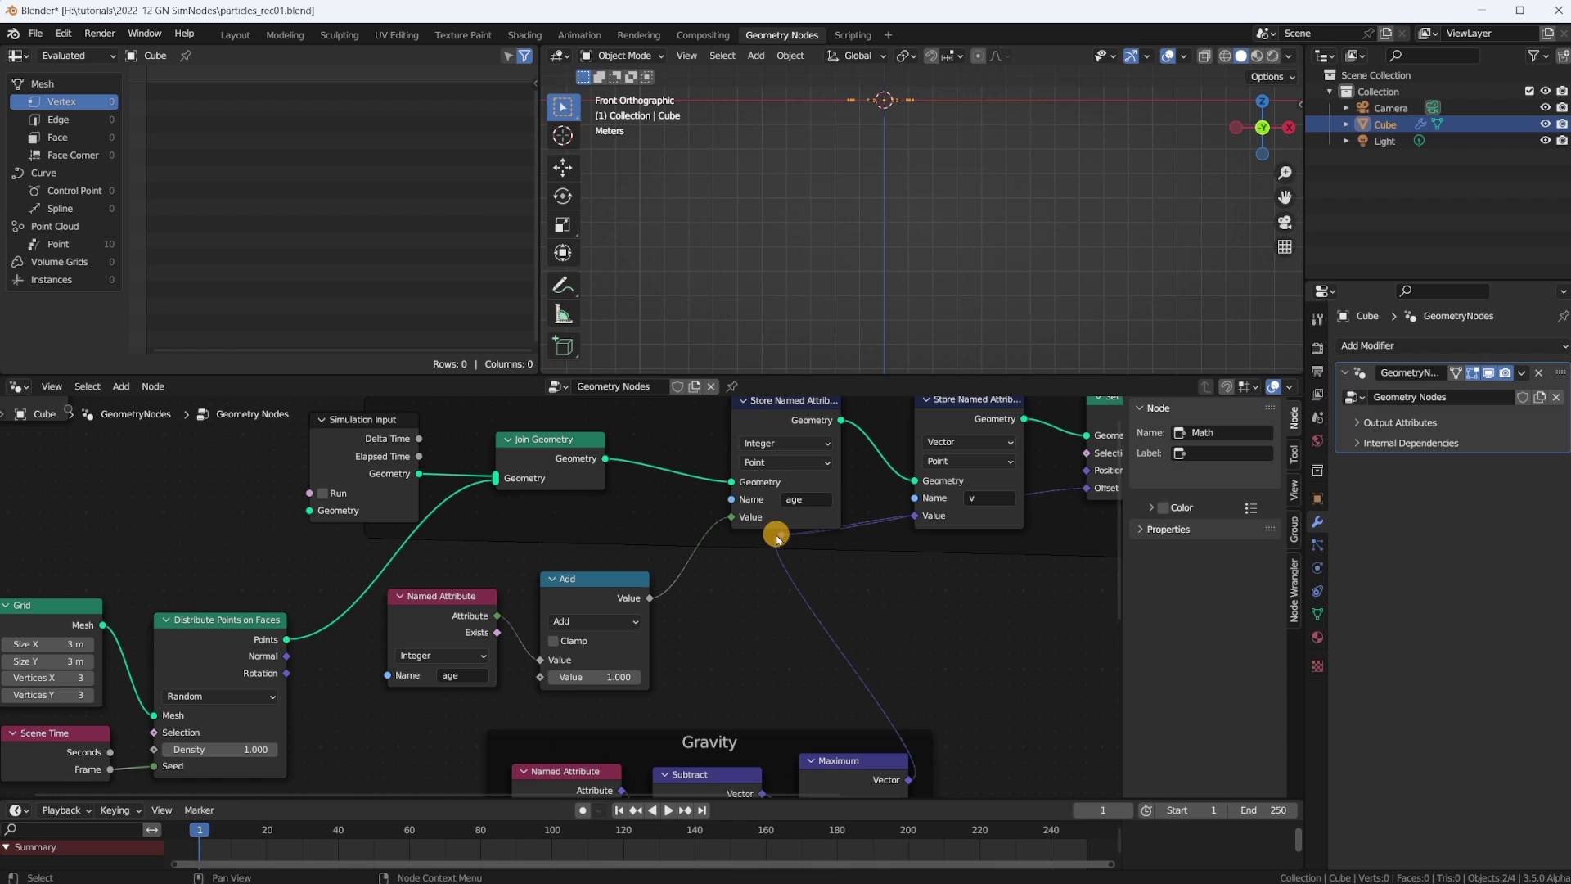
pyautogui.moveTo(780, 536); pyautogui.dragTo(900, 536)
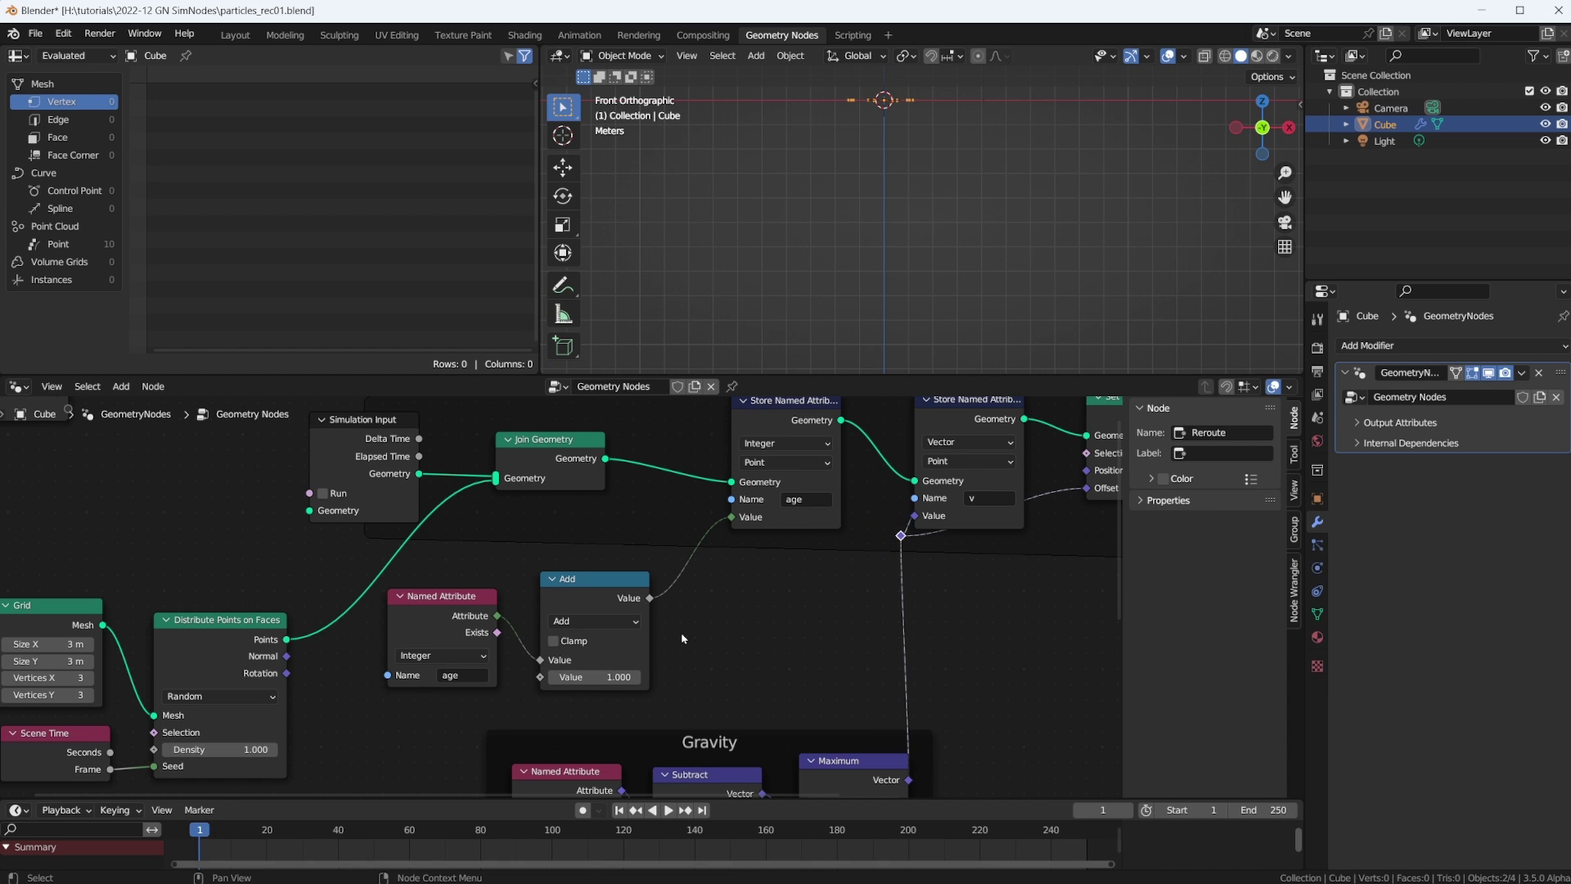
# Show the point cloud's point attributes in the spreadsheet and save the file
pyautogui.click(49, 244)
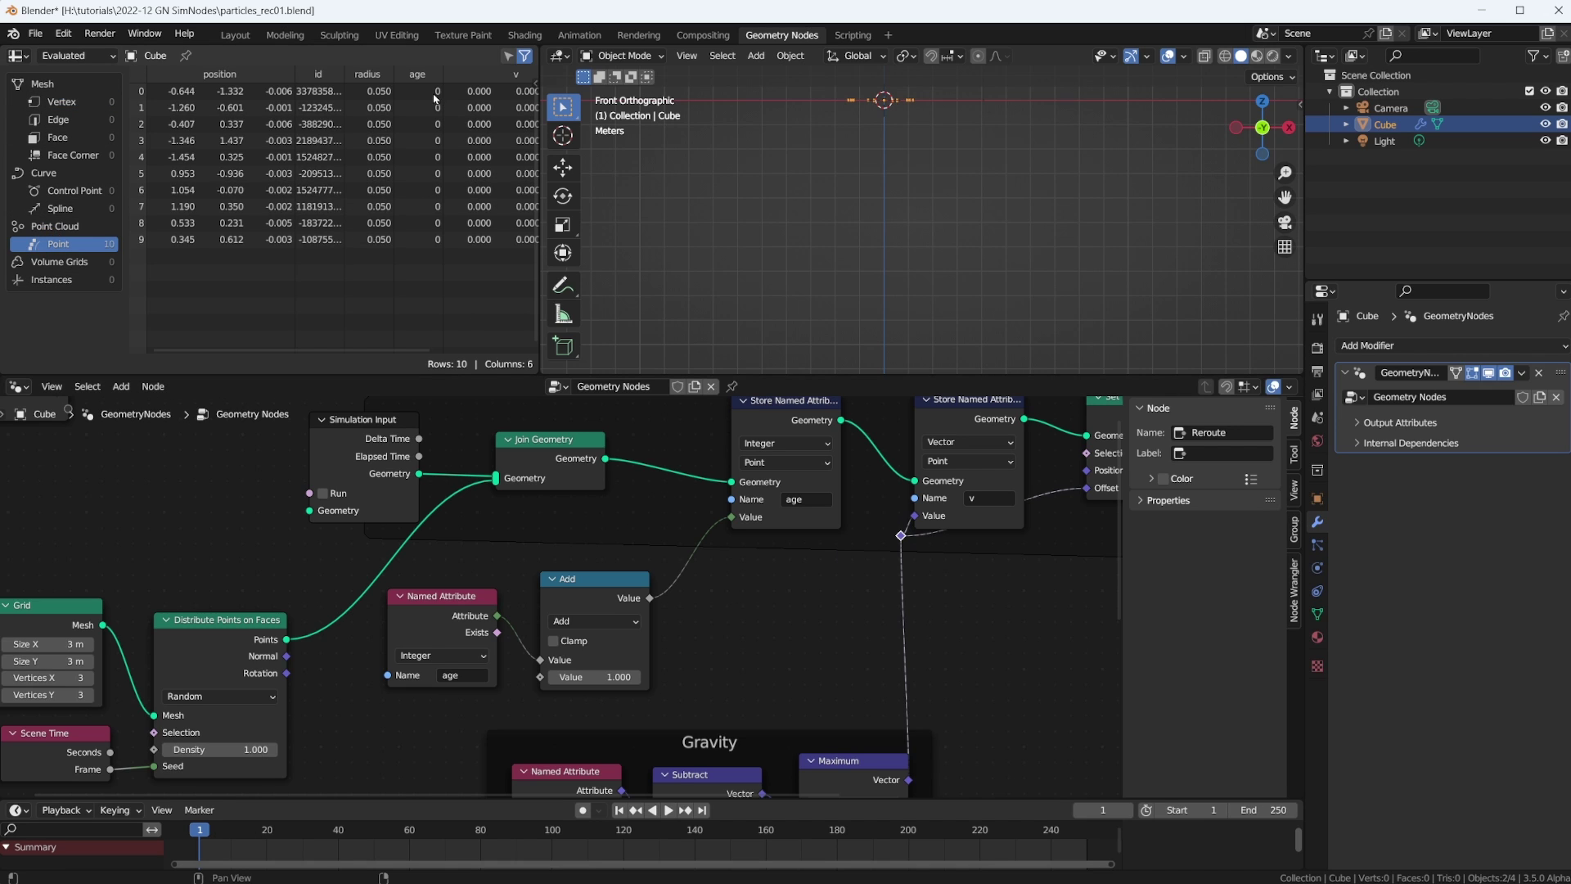
pyautogui.click(769, 602)
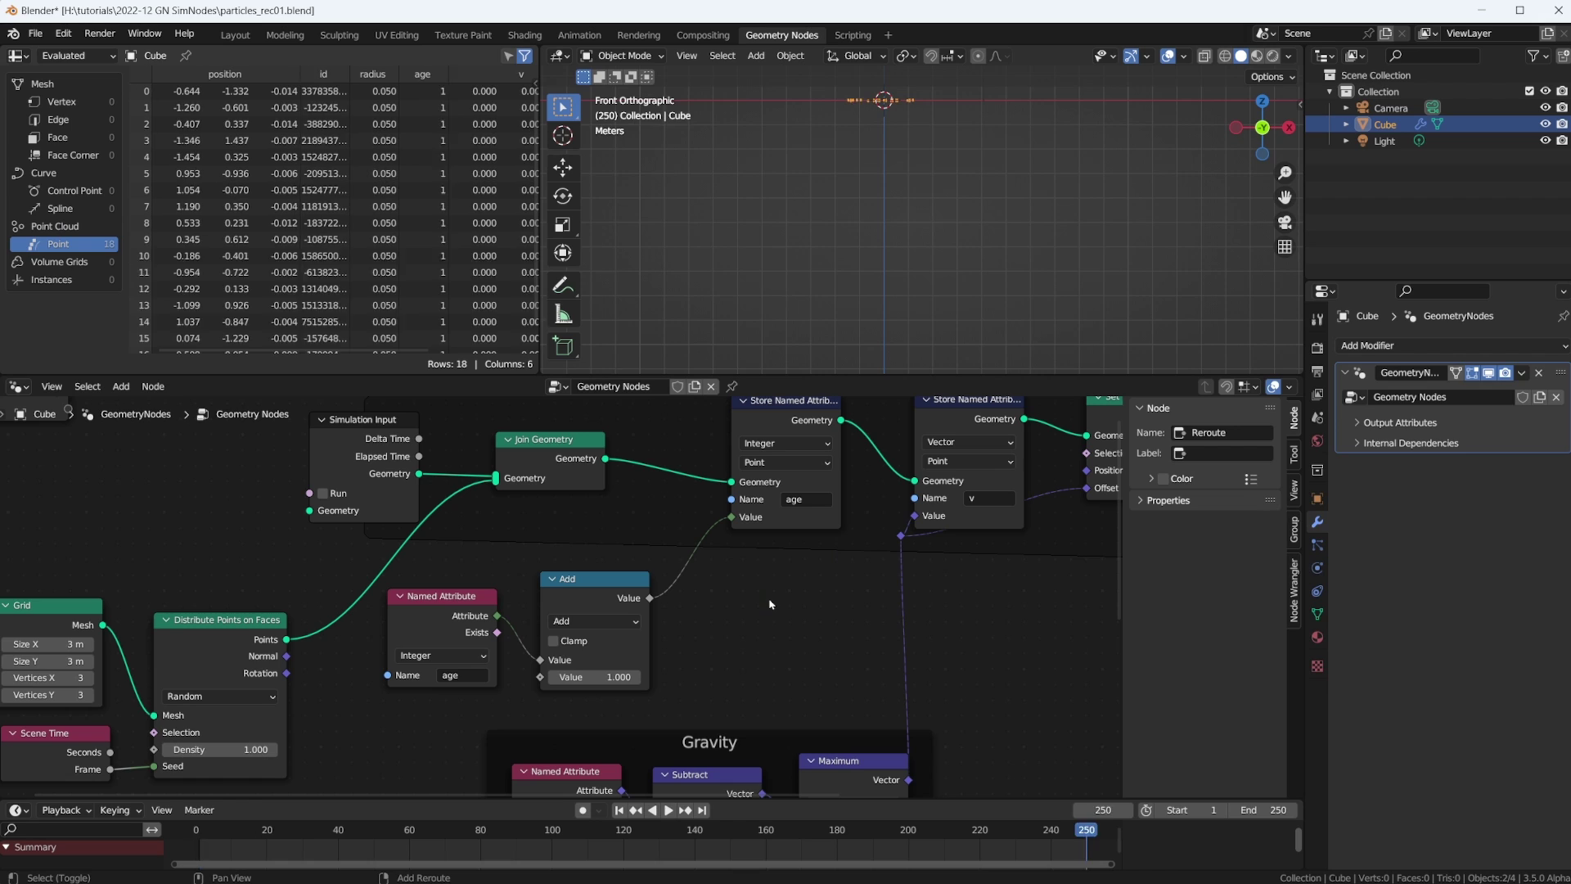
pyautogui.hotkey('ctrl', 's')
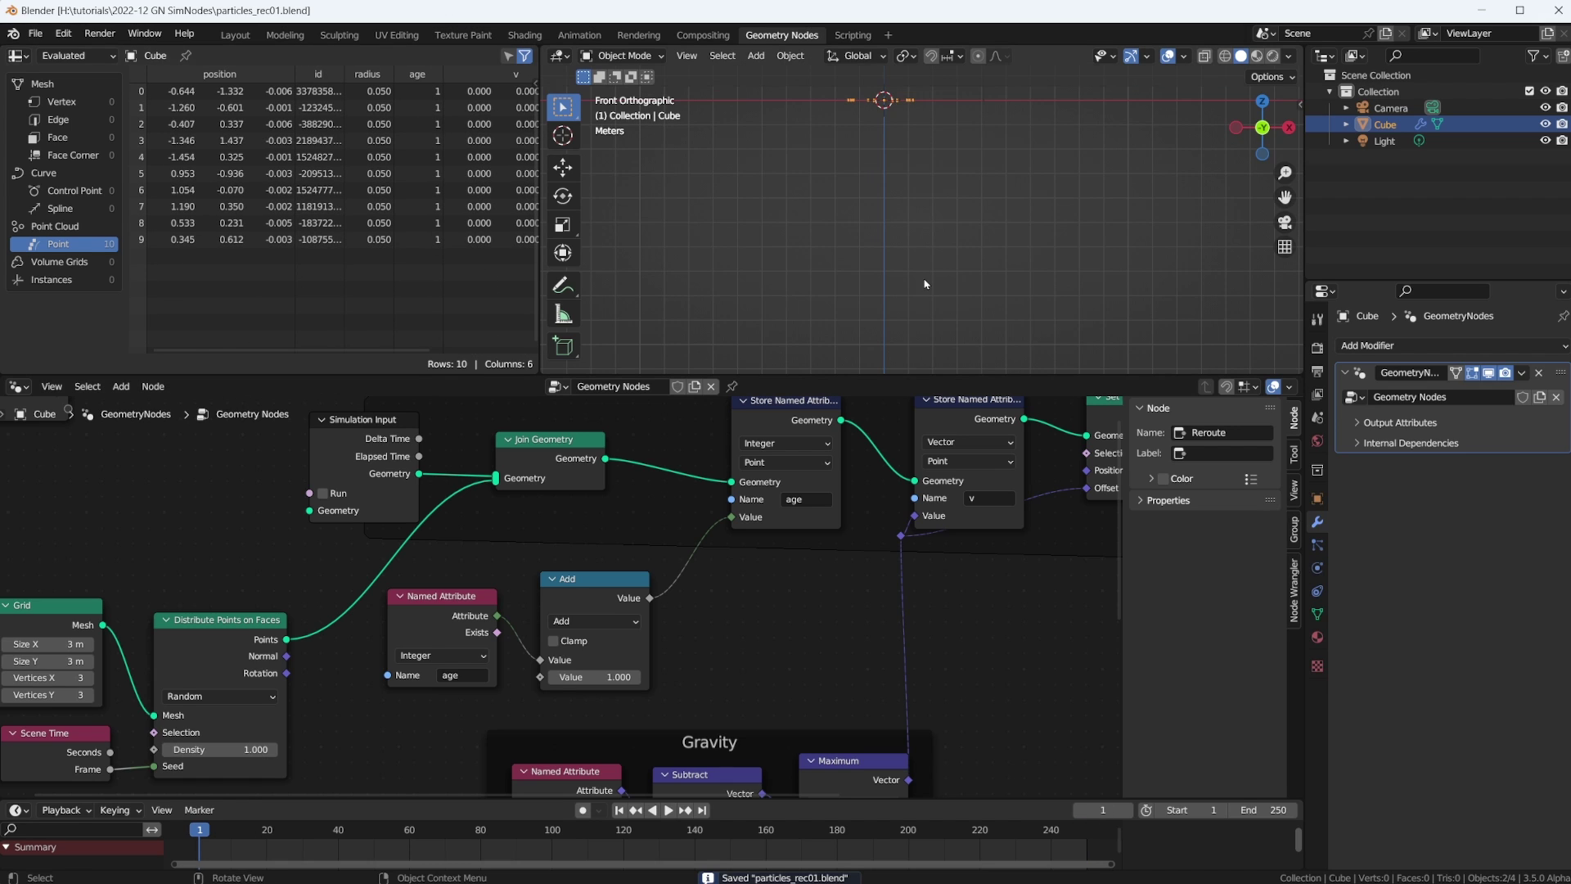
# Play the simulation to frame 24 and examine how the age values differ across the points in the spreadsheet
pyautogui.press('space')
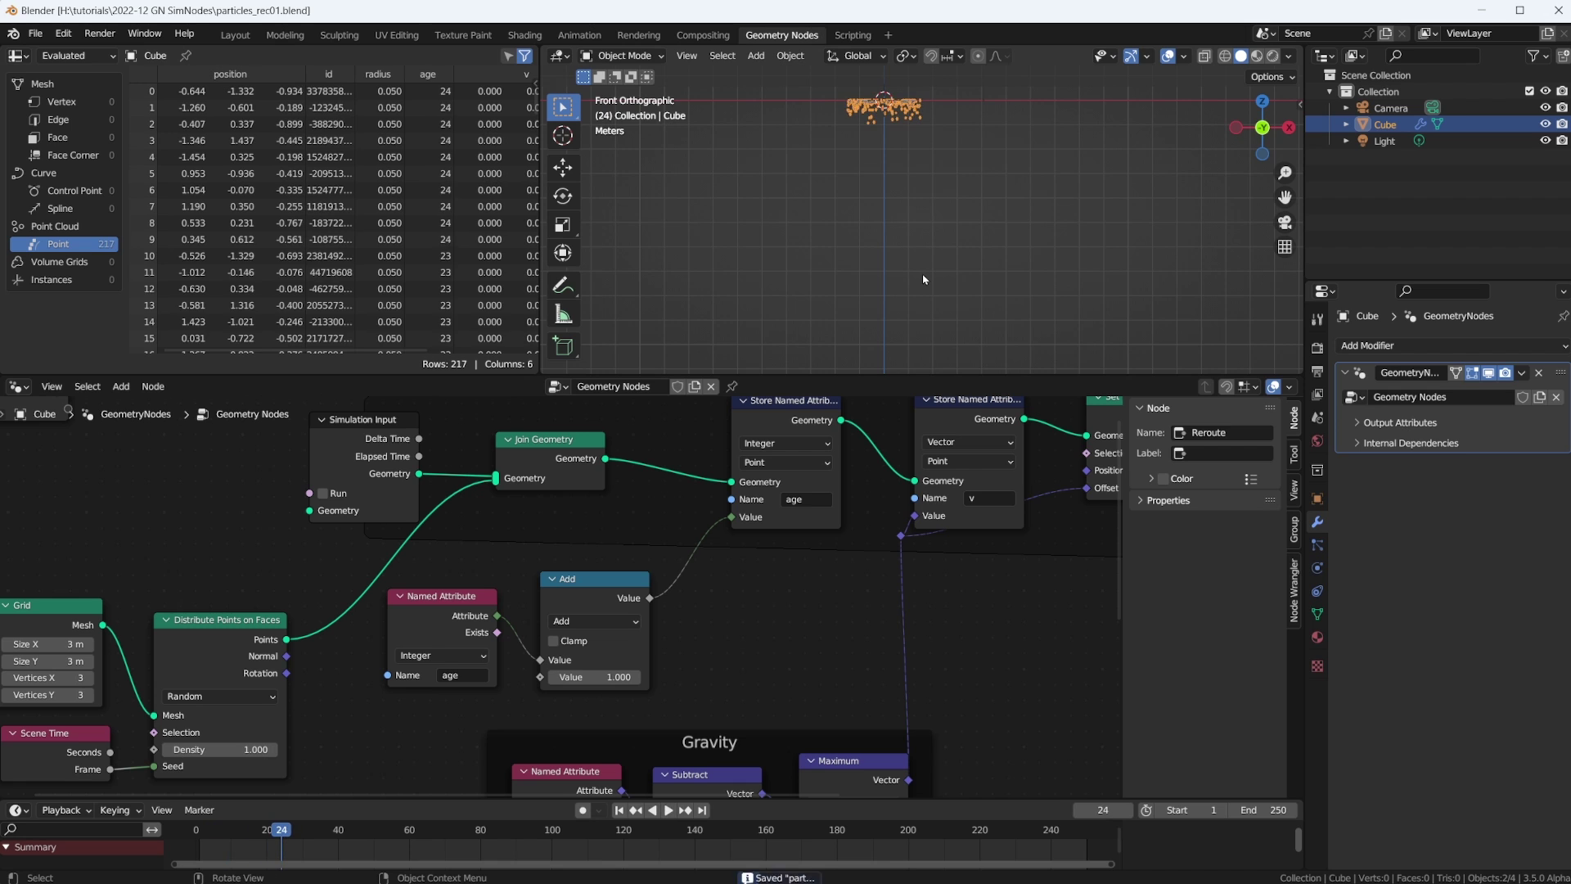
pyautogui.scroll(-18, 461, 227)
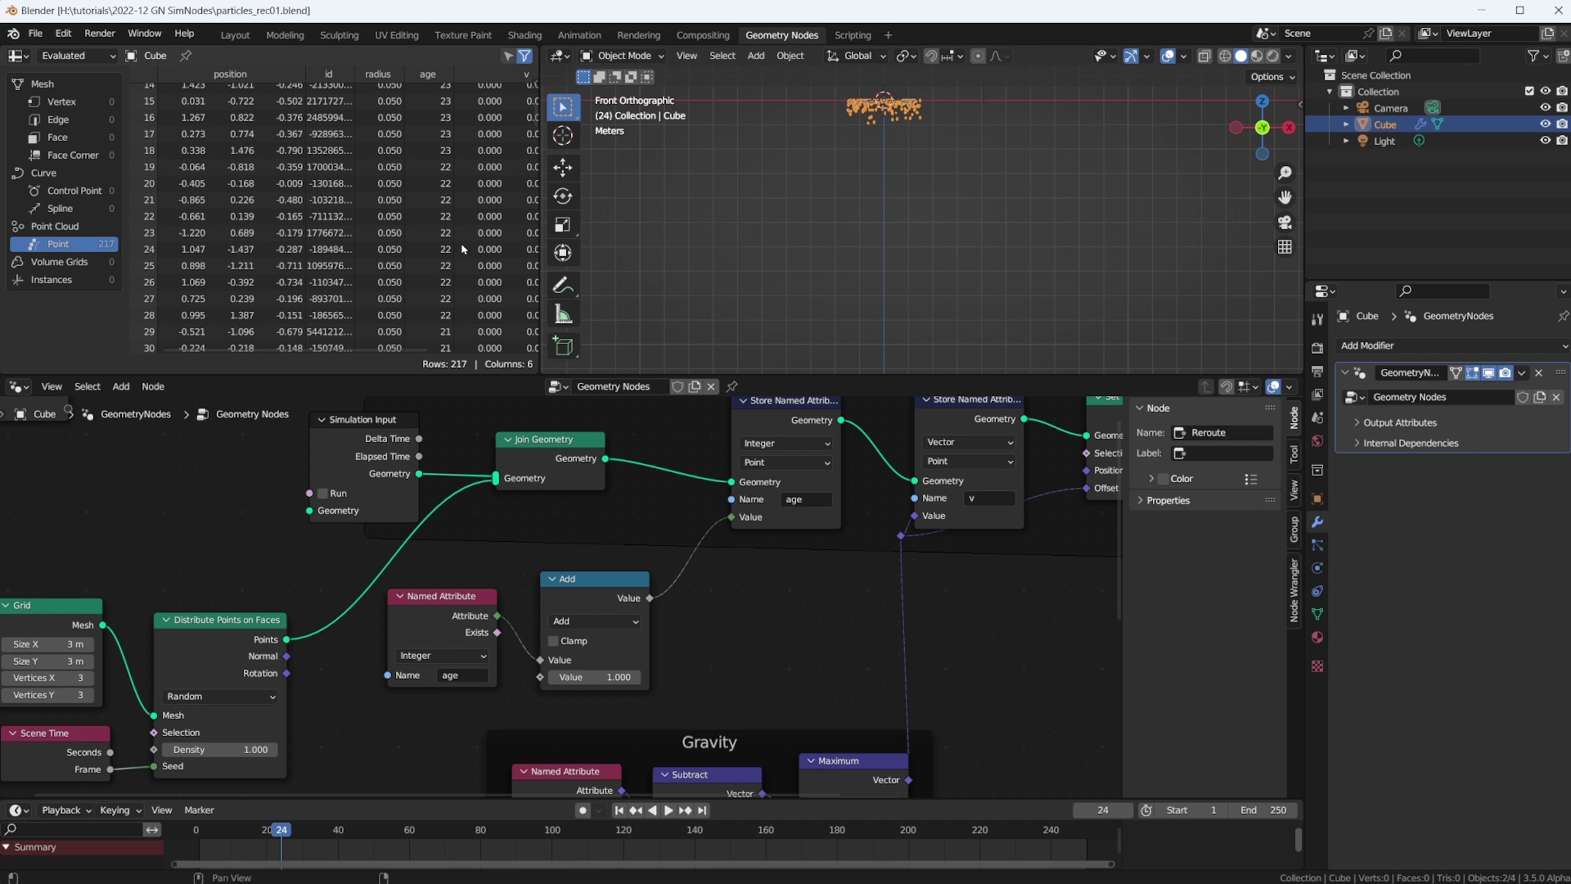
pyautogui.moveTo(452, 294); pyautogui.dragTo(374, 226, button='middle')
pyautogui.scroll(-20, 374, 226)
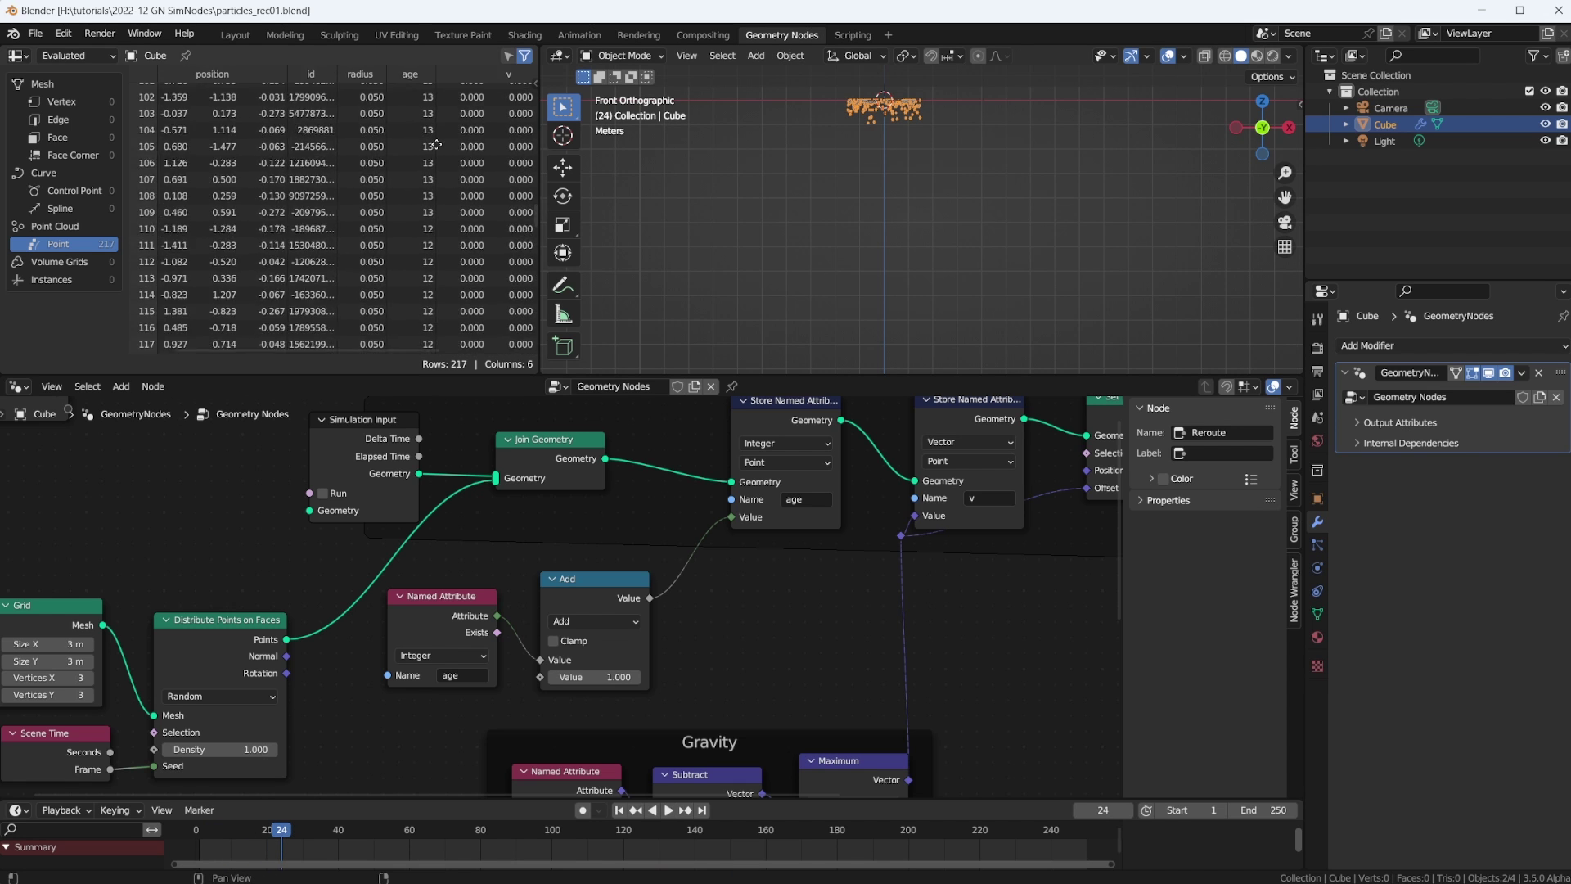
pyautogui.scroll(-2, 393, 260)
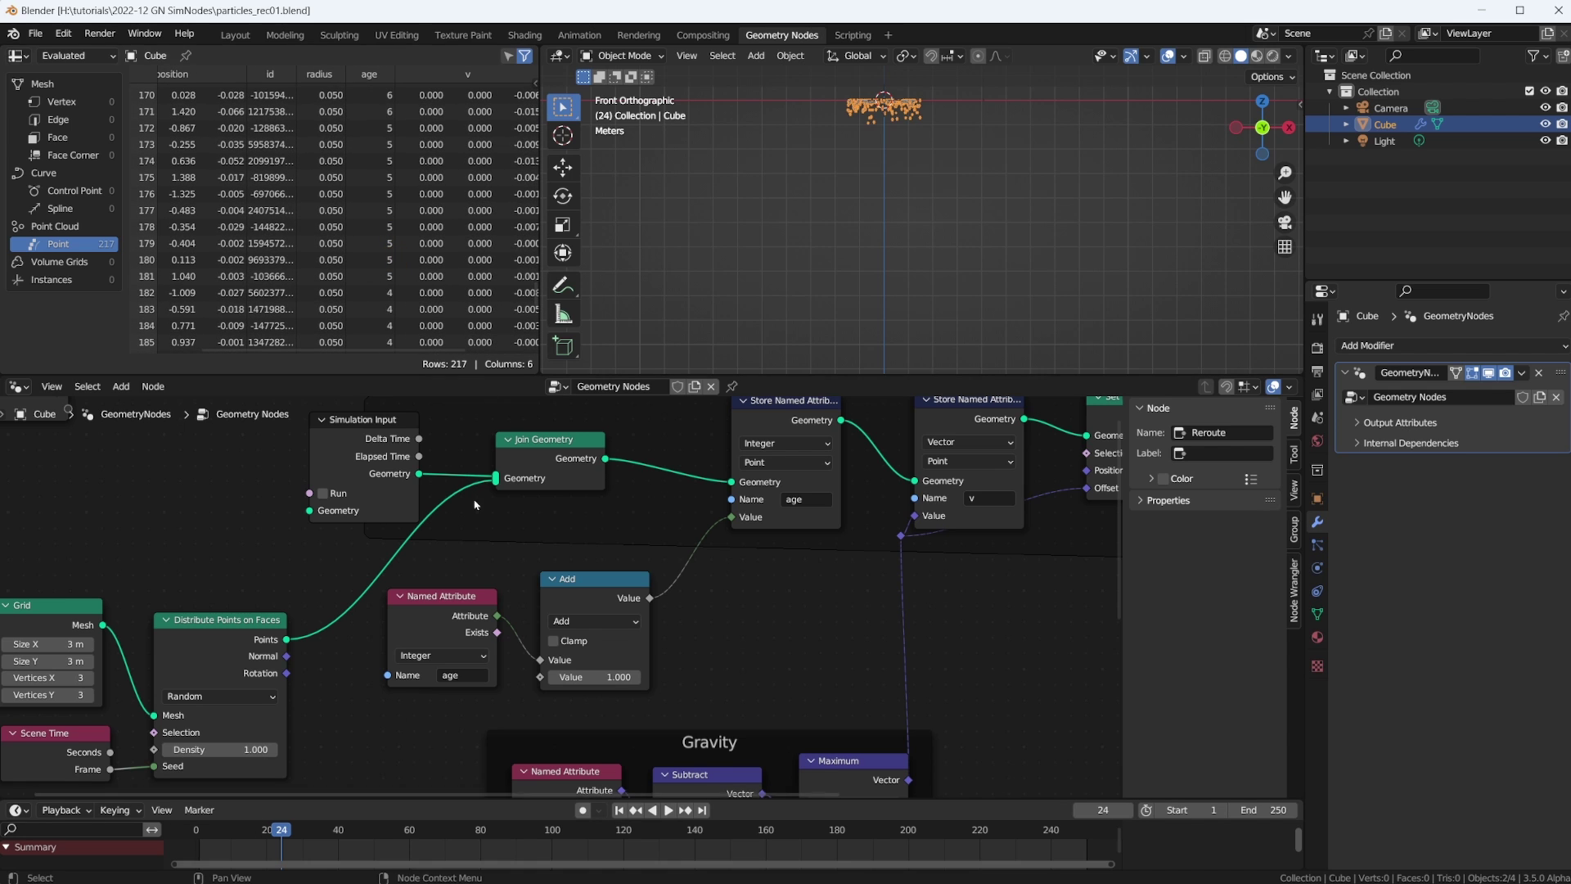
pyautogui.moveTo(435, 331); pyautogui.dragTo(462, 243, button='middle')
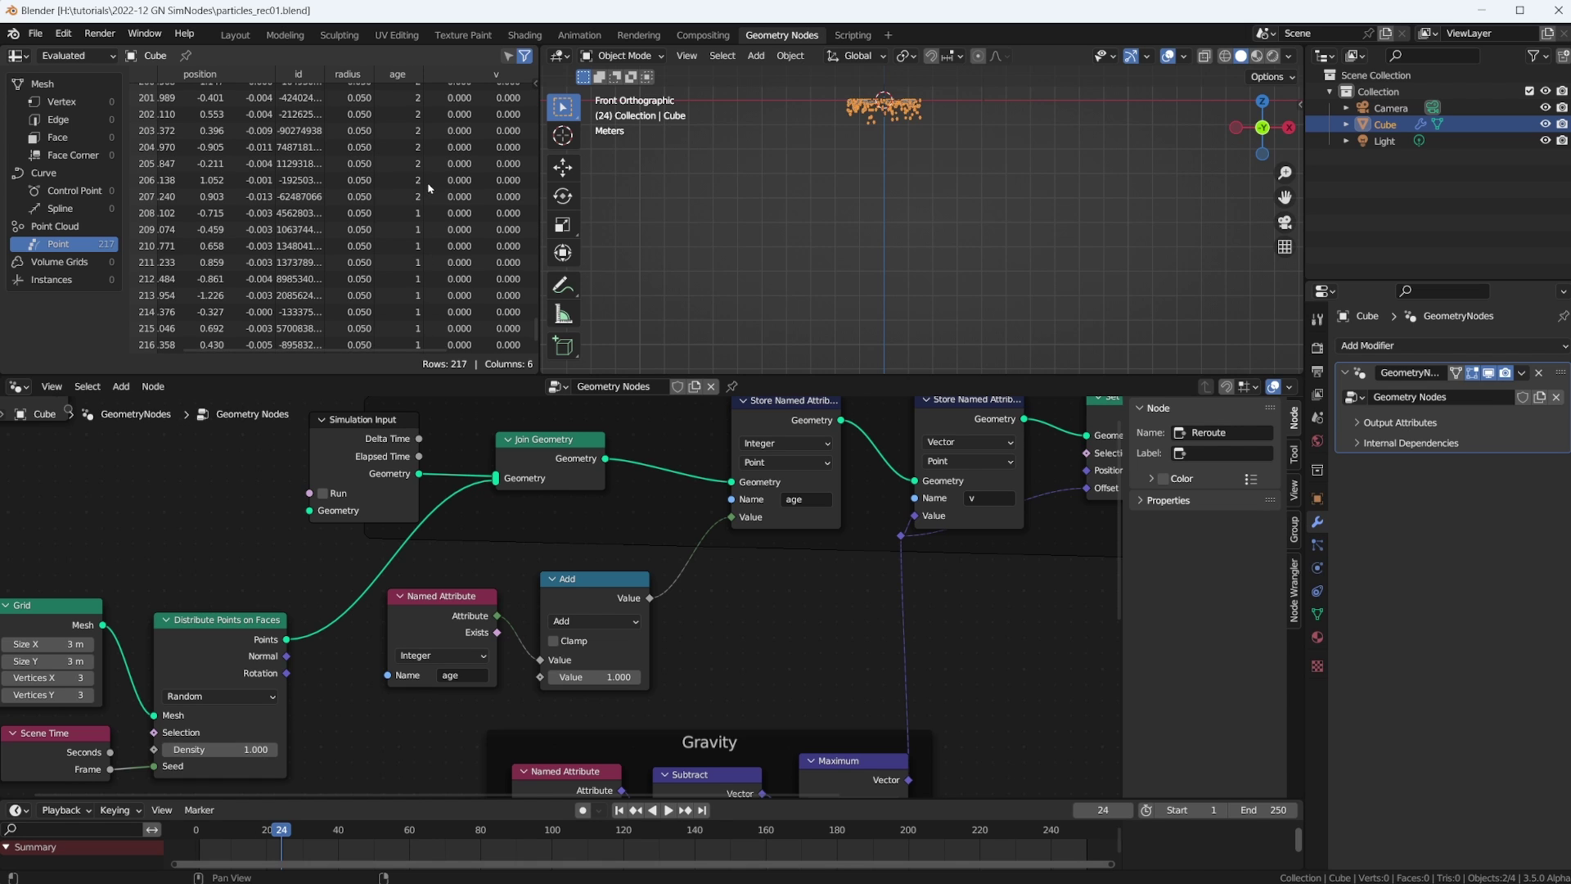
pyautogui.moveTo(428, 122); pyautogui.dragTo(396, 333, button='middle')
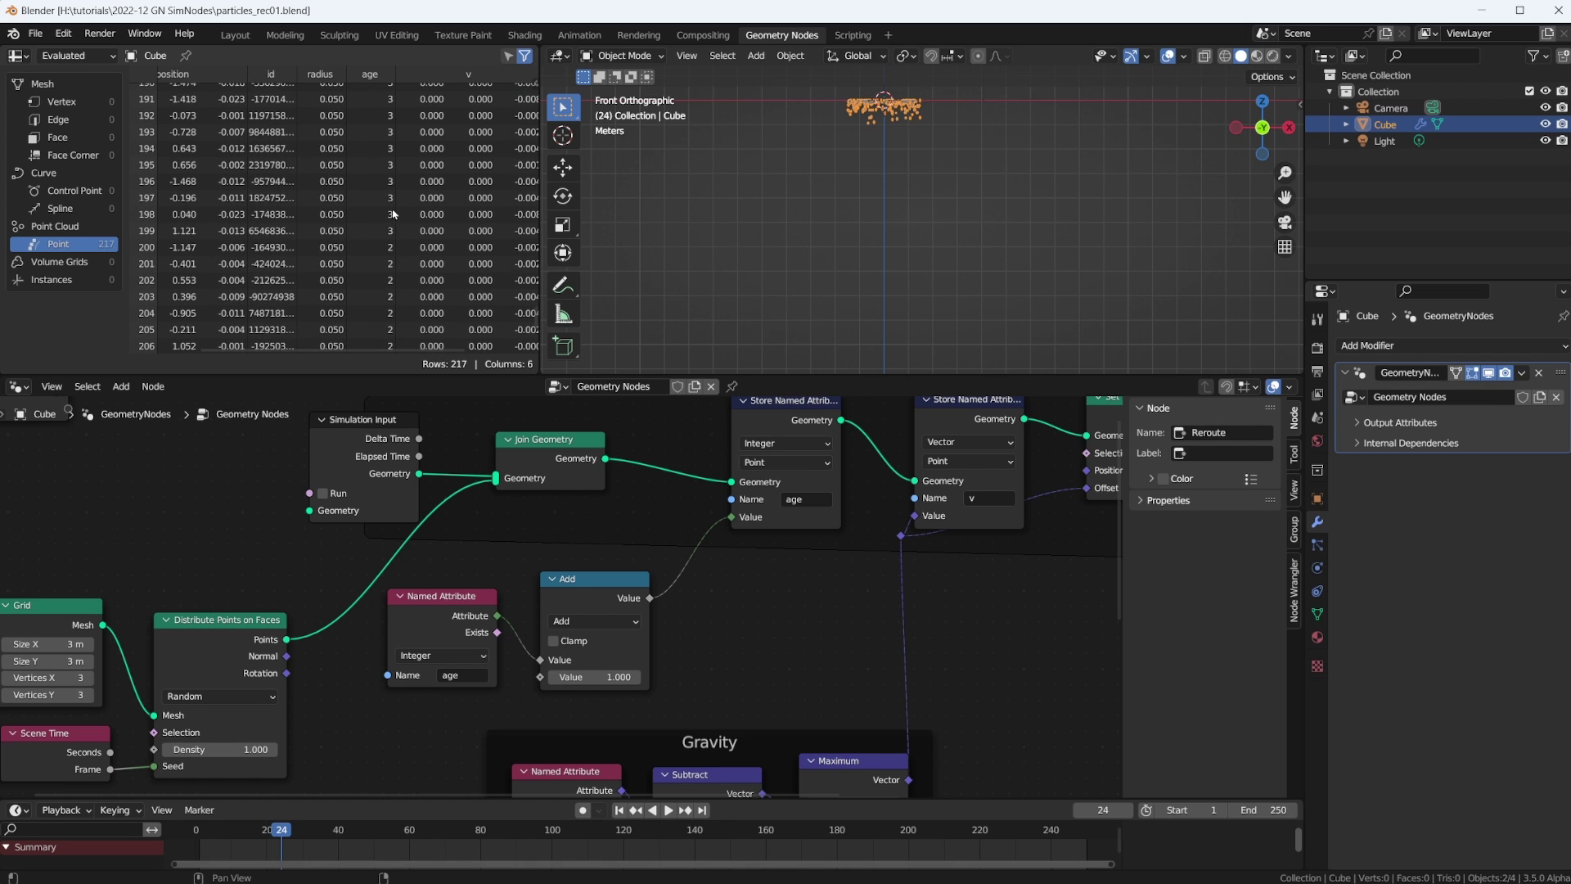
pyautogui.moveTo(409, 98); pyautogui.dragTo(418, 351, button='middle')
pyautogui.moveTo(405, 92); pyautogui.dragTo(425, 348, button='middle')
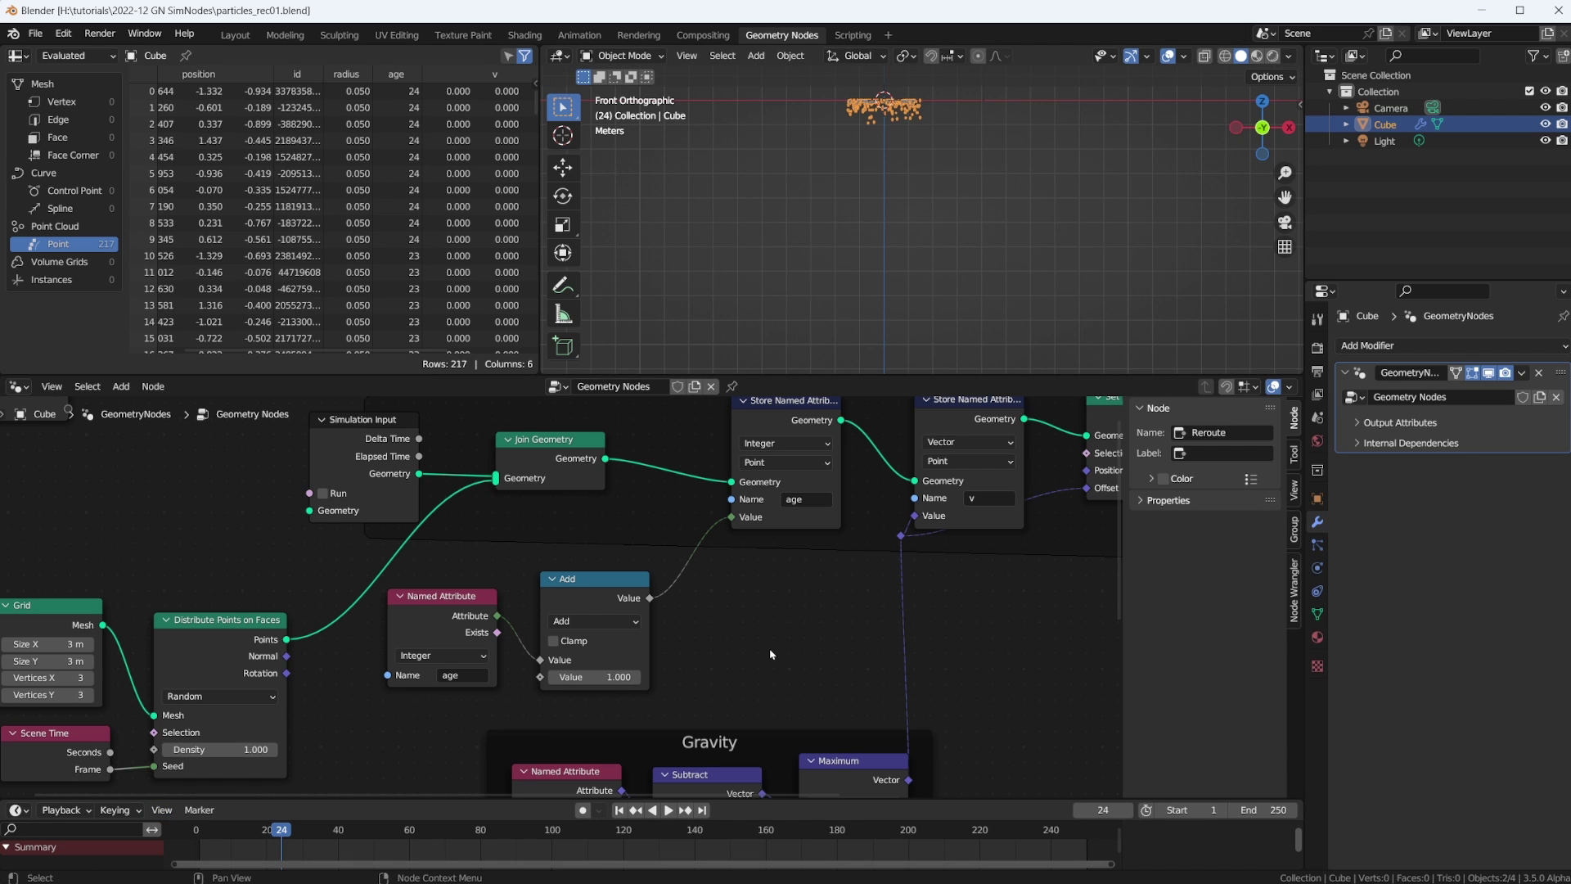
# Move the Gravity frame and the age Named Attribute and Add nodes further down to space out the node layout
pyautogui.moveTo(769, 654); pyautogui.dragTo(769, 515, button='middle')
pyautogui.moveTo(740, 596); pyautogui.dragTo(708, 723)
pyautogui.click(709, 725)
pyautogui.moveTo(708, 540); pyautogui.dragTo(772, 635, button='middle')
pyautogui.moveTo(493, 516); pyautogui.dragTo(743, 669)
pyautogui.press('g')
pyautogui.click(753, 742)
# Join the age Named Attribute and Add nodes in a new frame labelled "Age" and adjust its position
pyautogui.rightClick(670, 643)
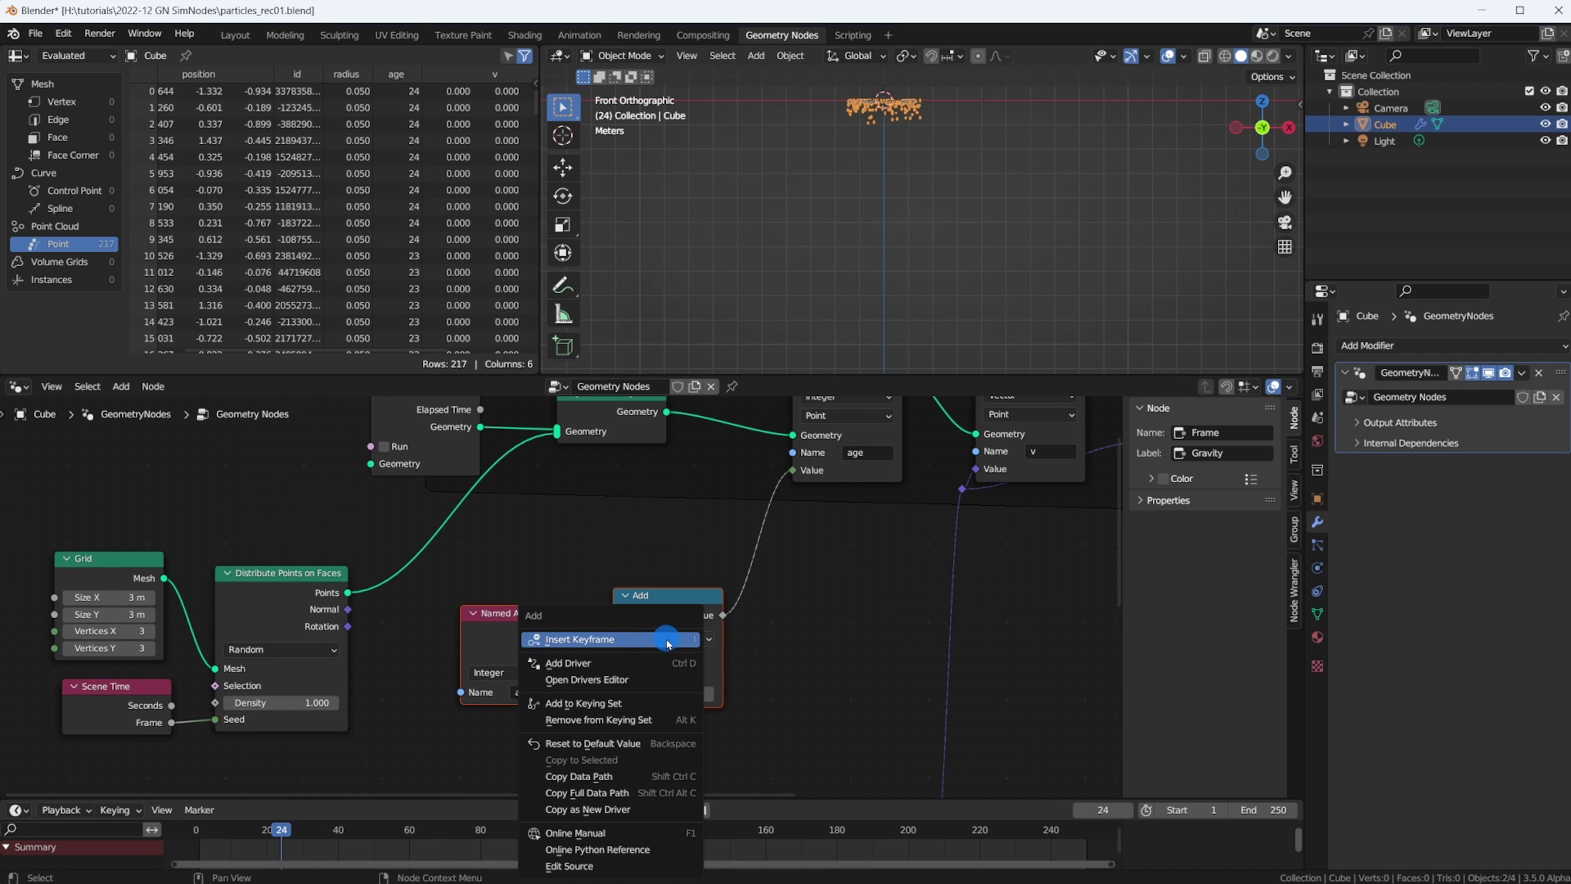
pyautogui.rightClick(642, 596)
pyautogui.click(615, 597)
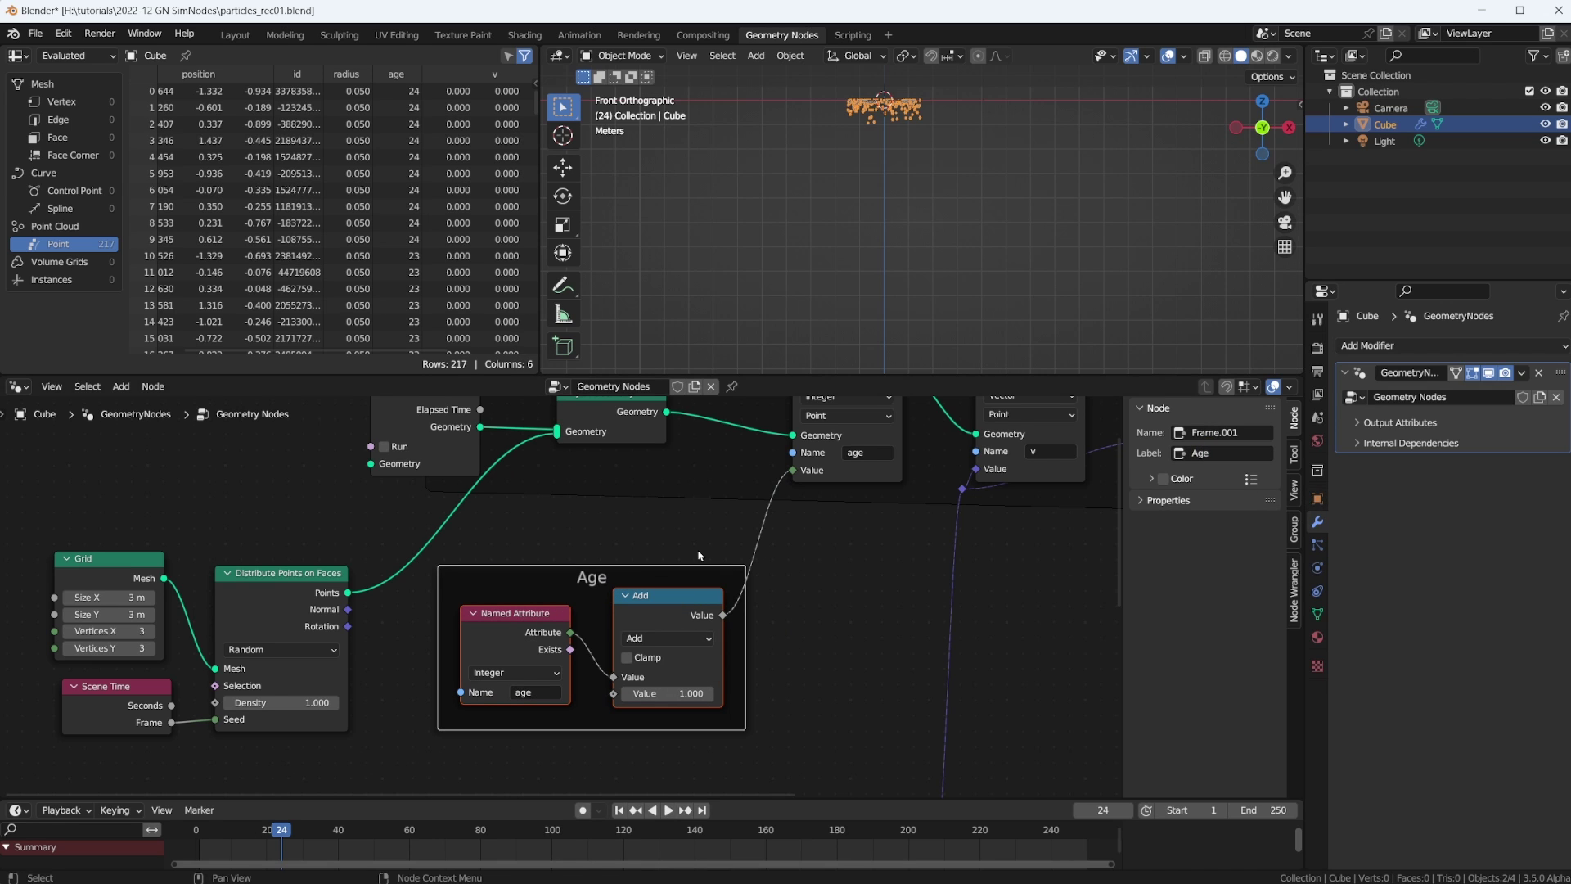
pyautogui.moveTo(773, 608); pyautogui.dragTo(783, 659, button='middle')
pyautogui.moveTo(670, 631); pyautogui.dragTo(716, 645)
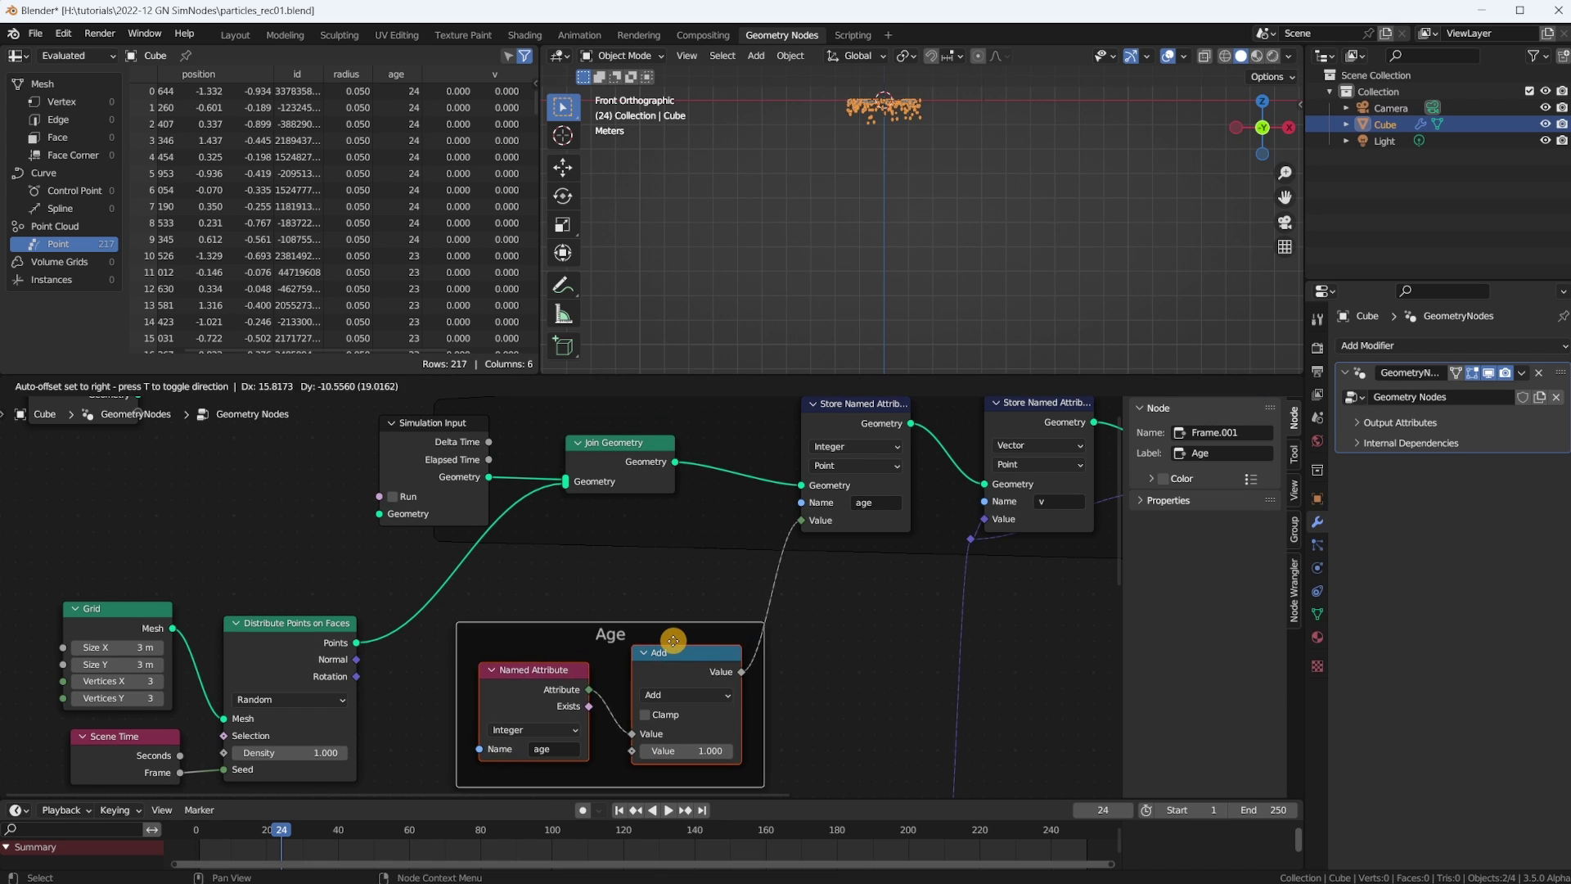
pyautogui.click(673, 640)
pyautogui.moveTo(659, 607); pyautogui.dragTo(646, 544, button='middle')
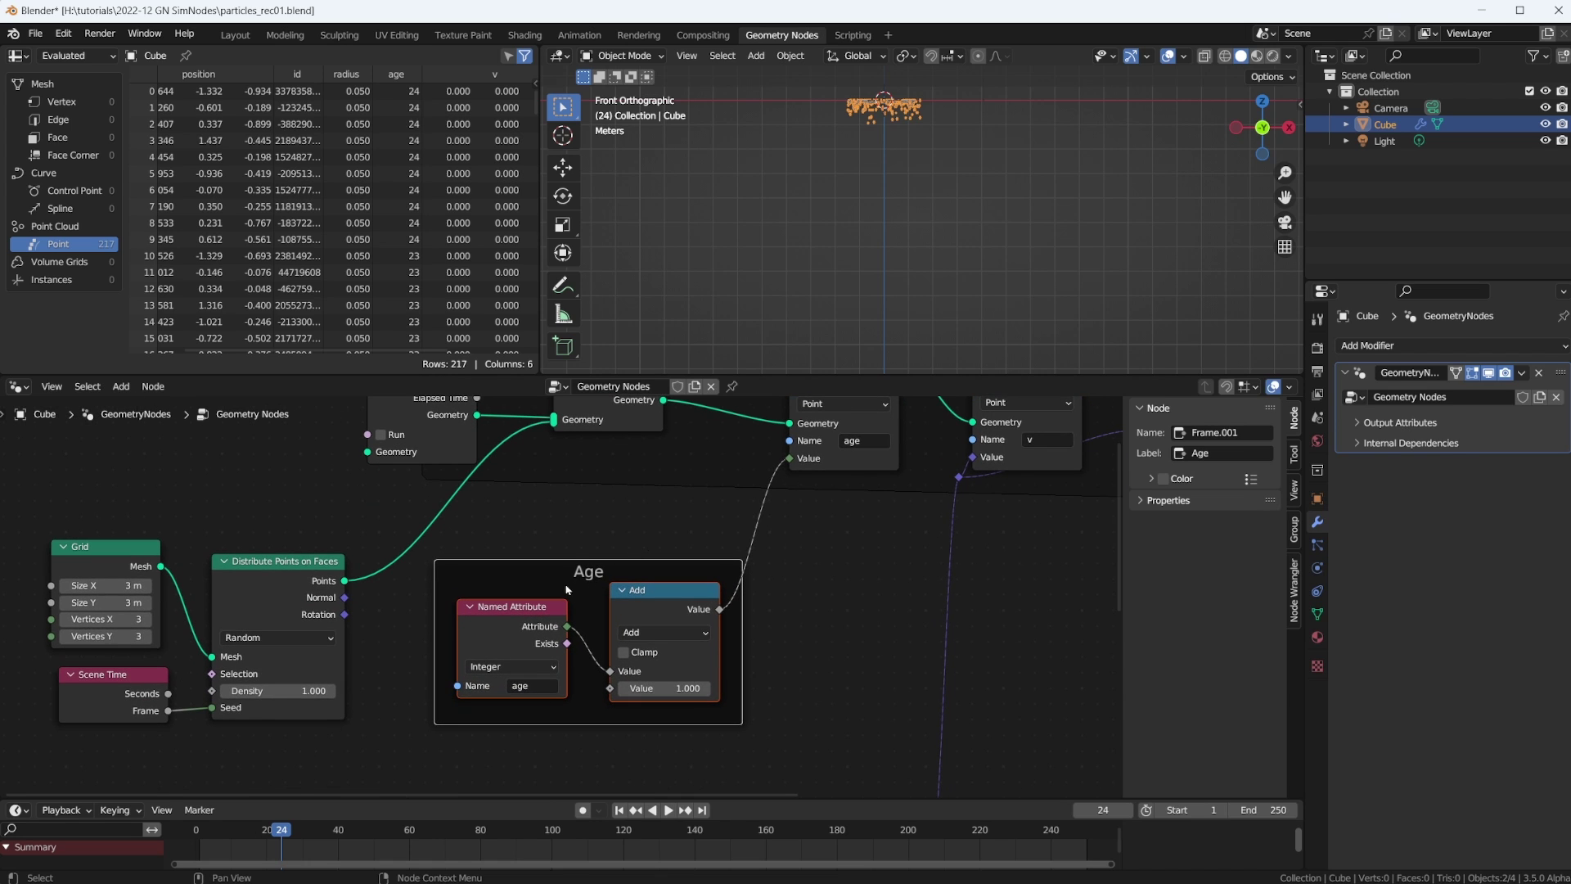
# Insert a duplicate of the age Store Named Attribute node between Distribute Points on Faces and Join Geometry
pyautogui.scroll(1, 560, 580)
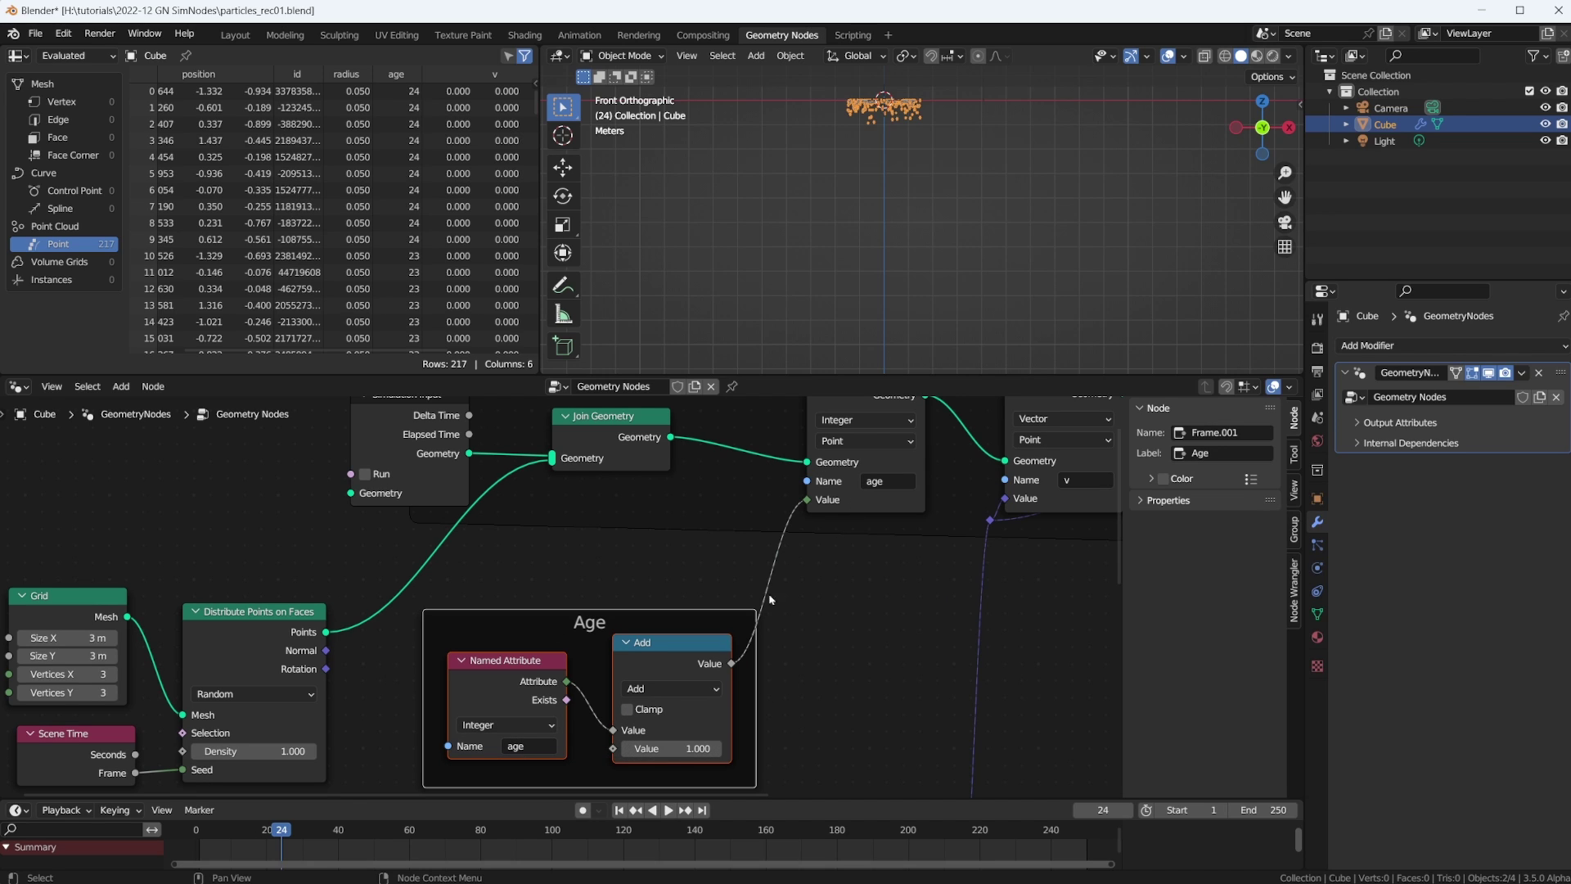
pyautogui.click(253, 623)
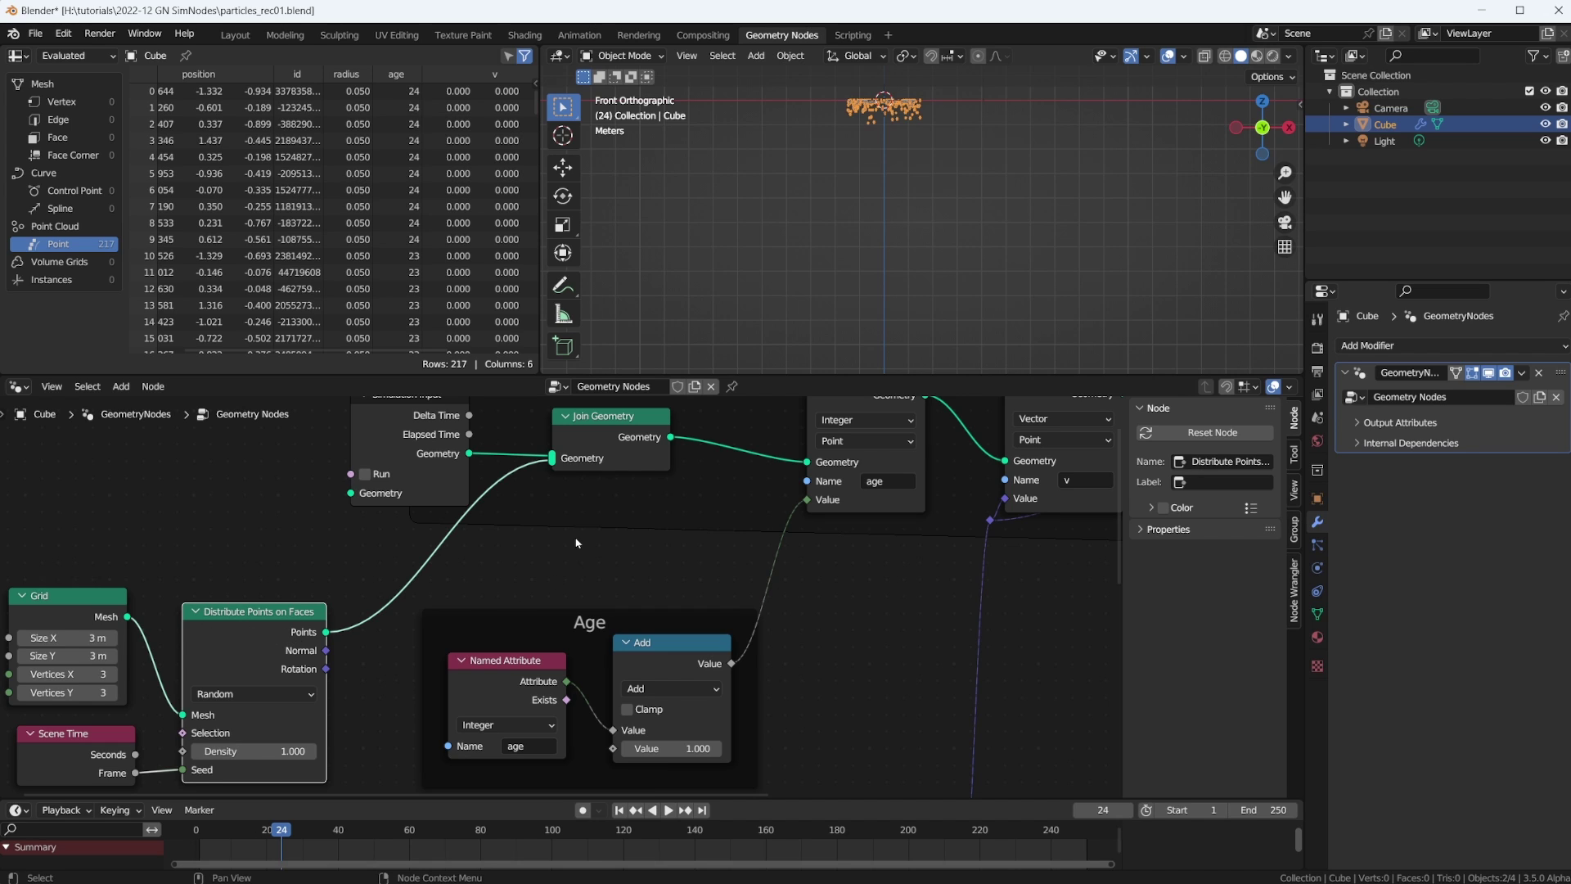
pyautogui.scroll(-1, 857, 458)
pyautogui.click(817, 409)
pyautogui.hotkey('shift', 'd')
pyautogui.click(468, 565)
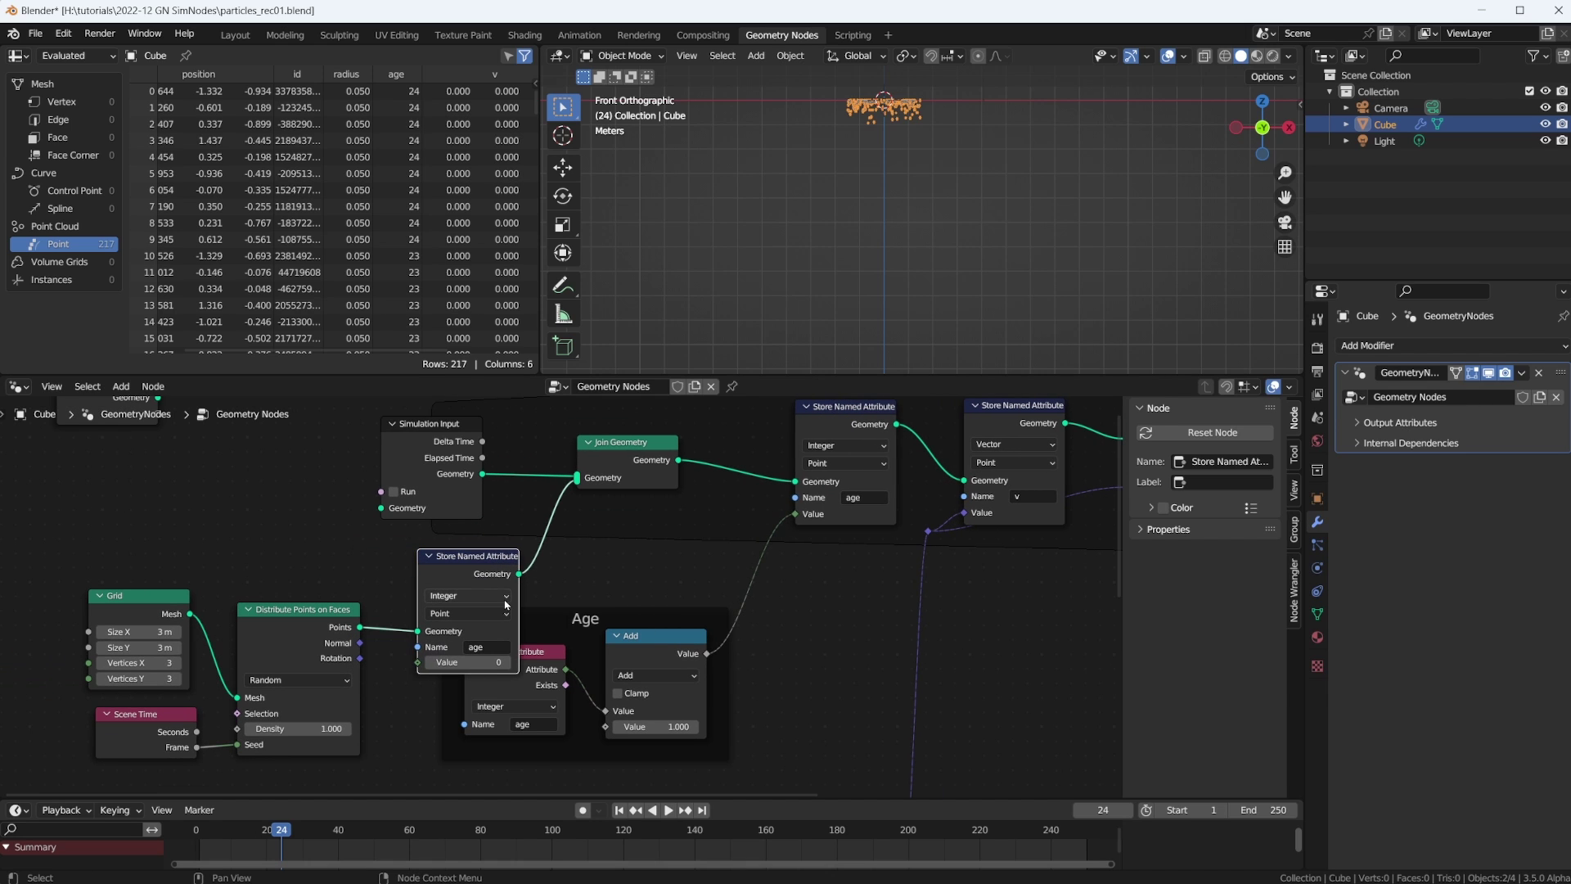
pyautogui.scroll(2, 453, 583)
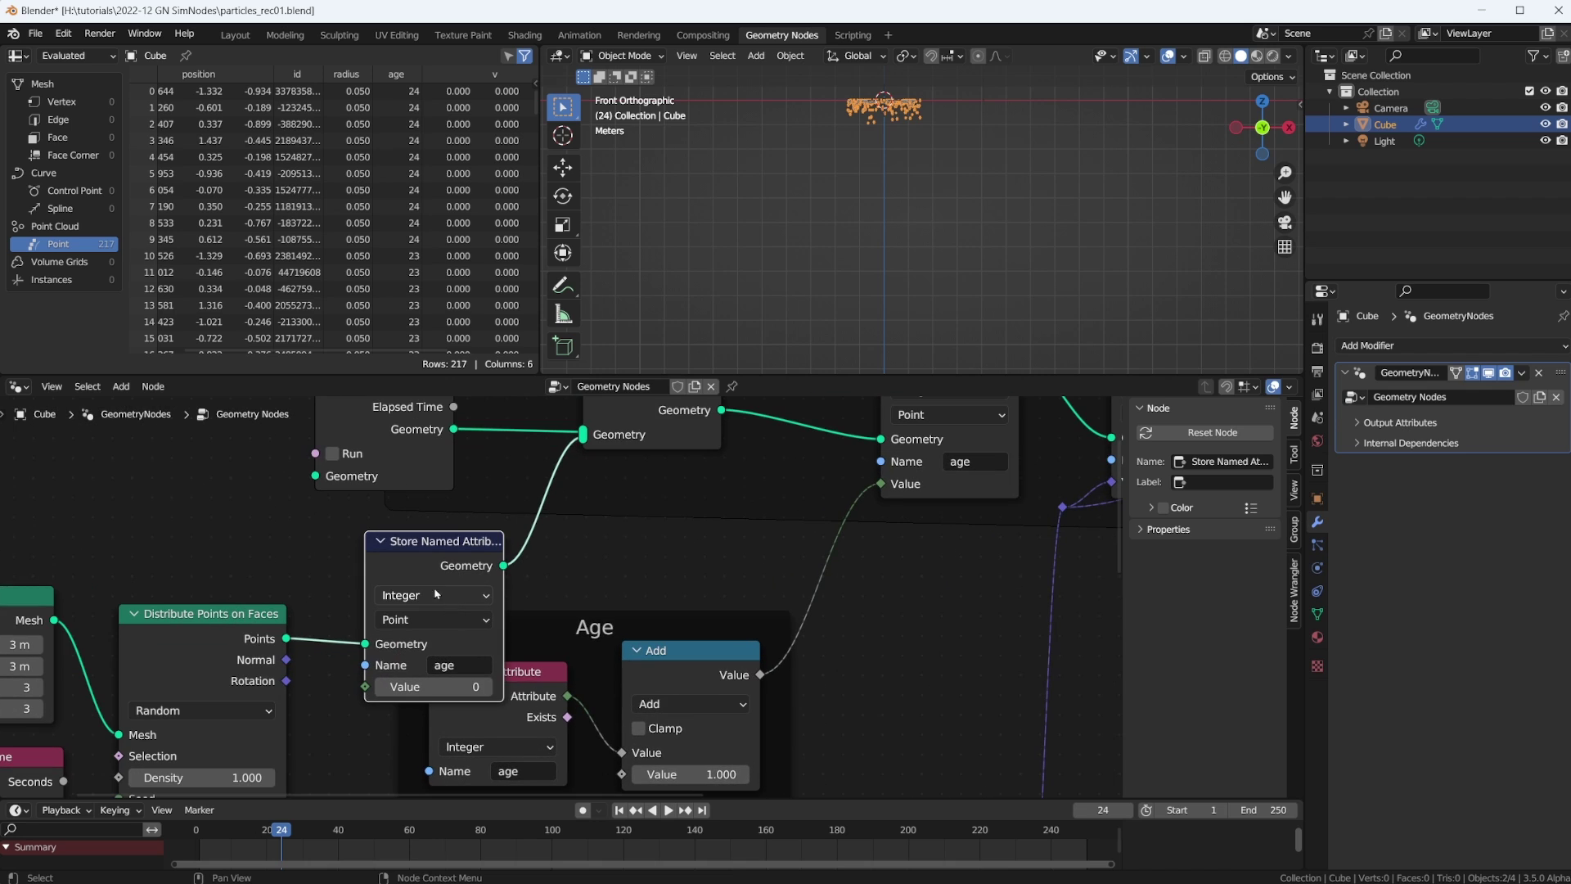
# Remove the duplicated age Store Named Attribute node while keeping the link from Distribute Points on Faces to Join Geometry
pyautogui.click(449, 688)
pyautogui.click(424, 550)
pyautogui.moveTo(428, 550); pyautogui.dragTo(416, 572)
pyautogui.hotkey('ctrl', 'x')
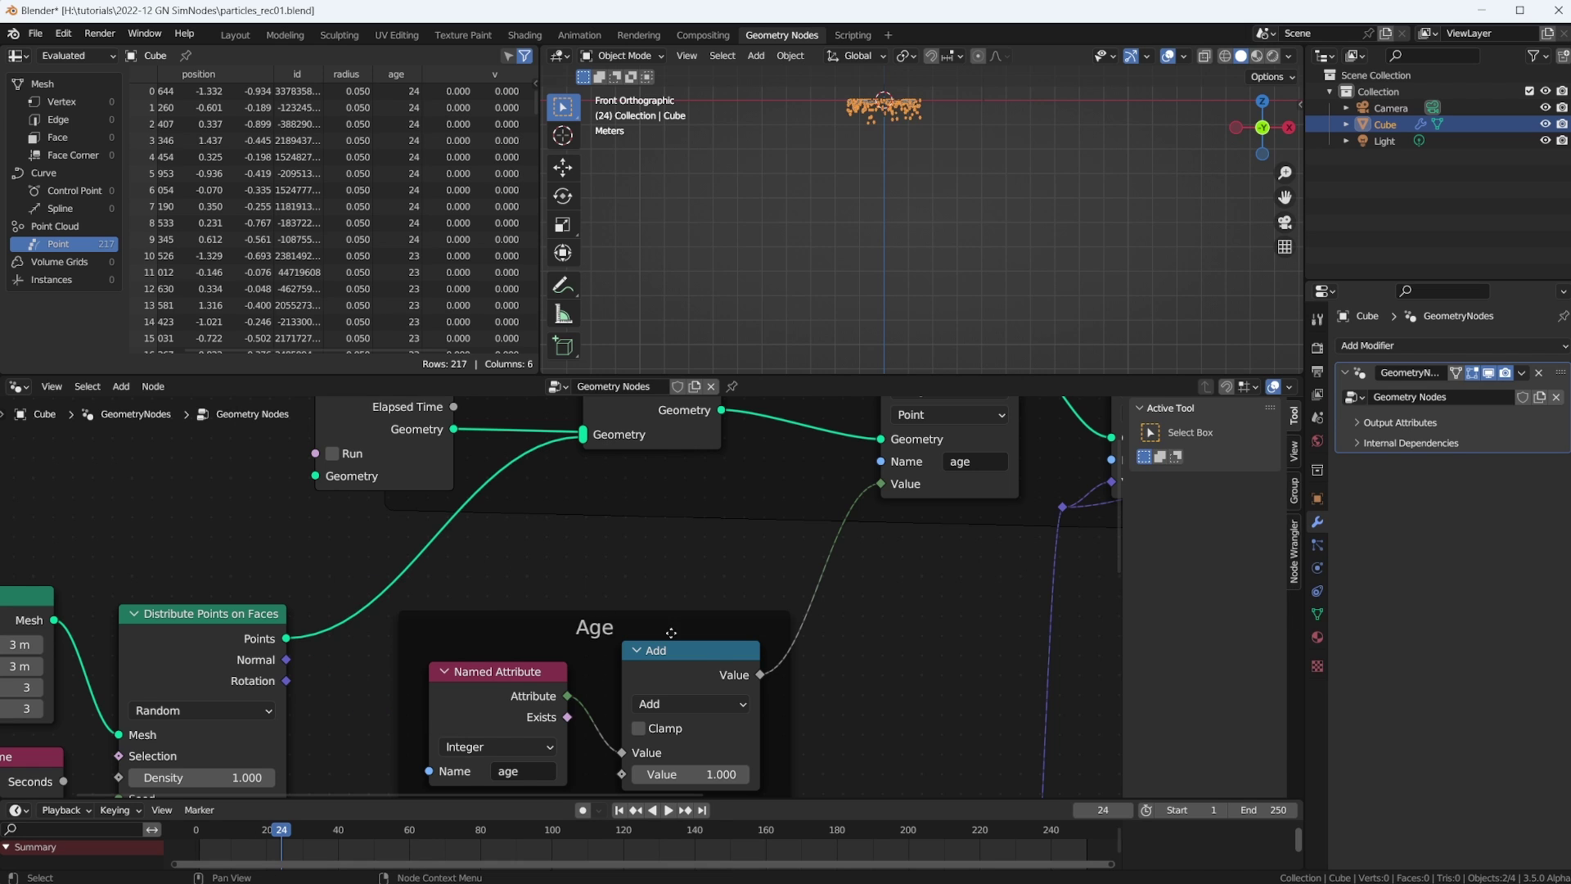
# Compare the data types used by the Named Attribute nodes in the Age and Gravity frames
pyautogui.moveTo(804, 634); pyautogui.dragTo(807, 687, button='middle')
pyautogui.scroll(-4, 807, 673)
pyautogui.moveTo(852, 638); pyautogui.dragTo(854, 599, button='middle')
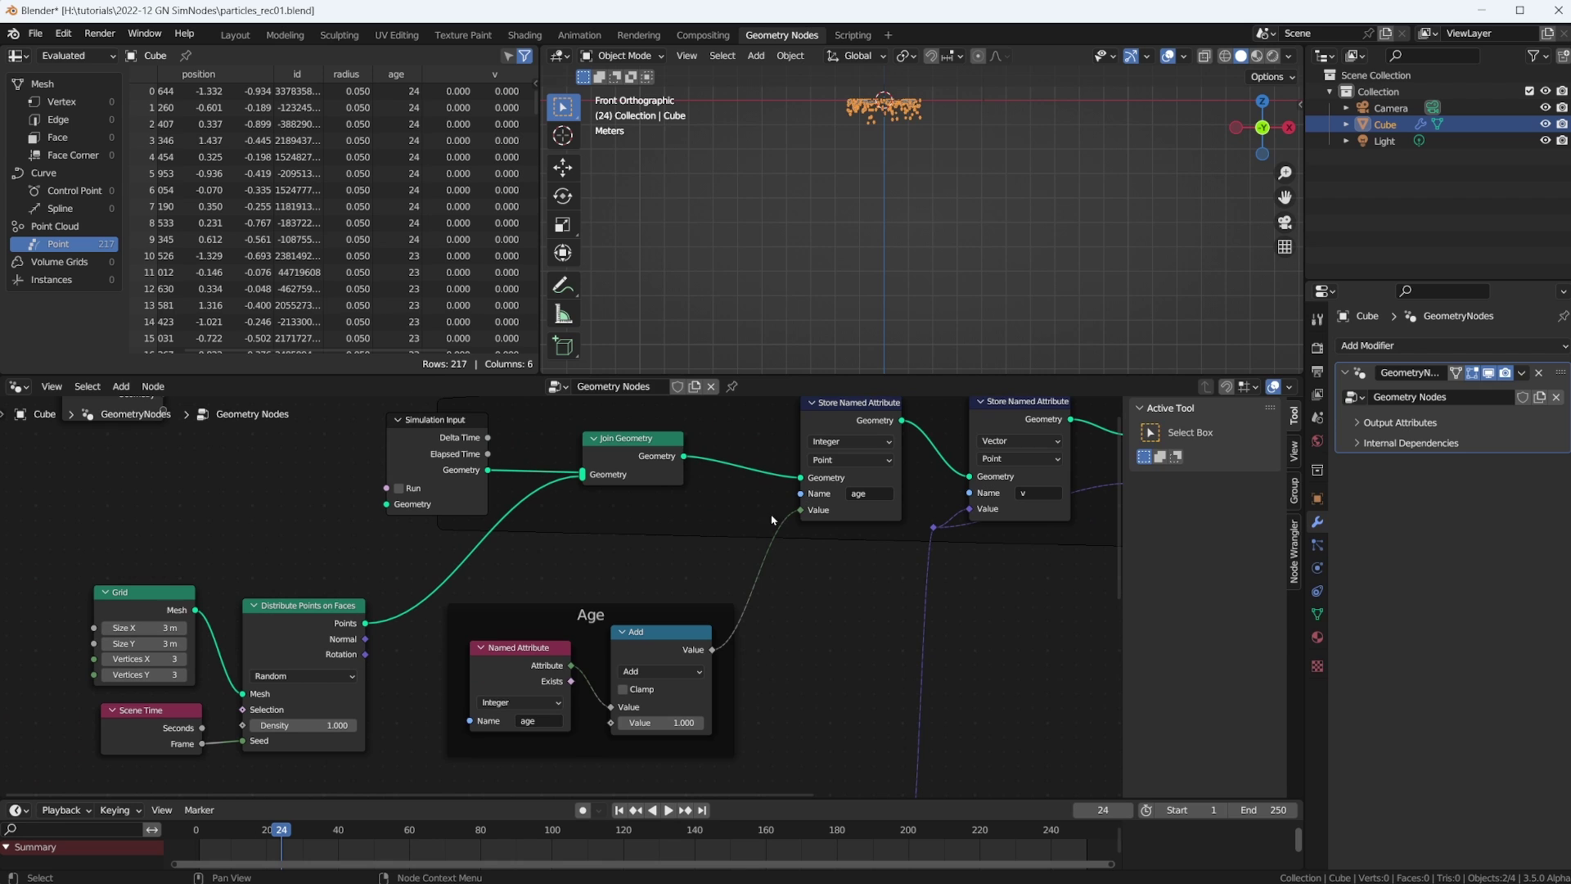
pyautogui.click(529, 654)
pyautogui.scroll(2, 633, 606)
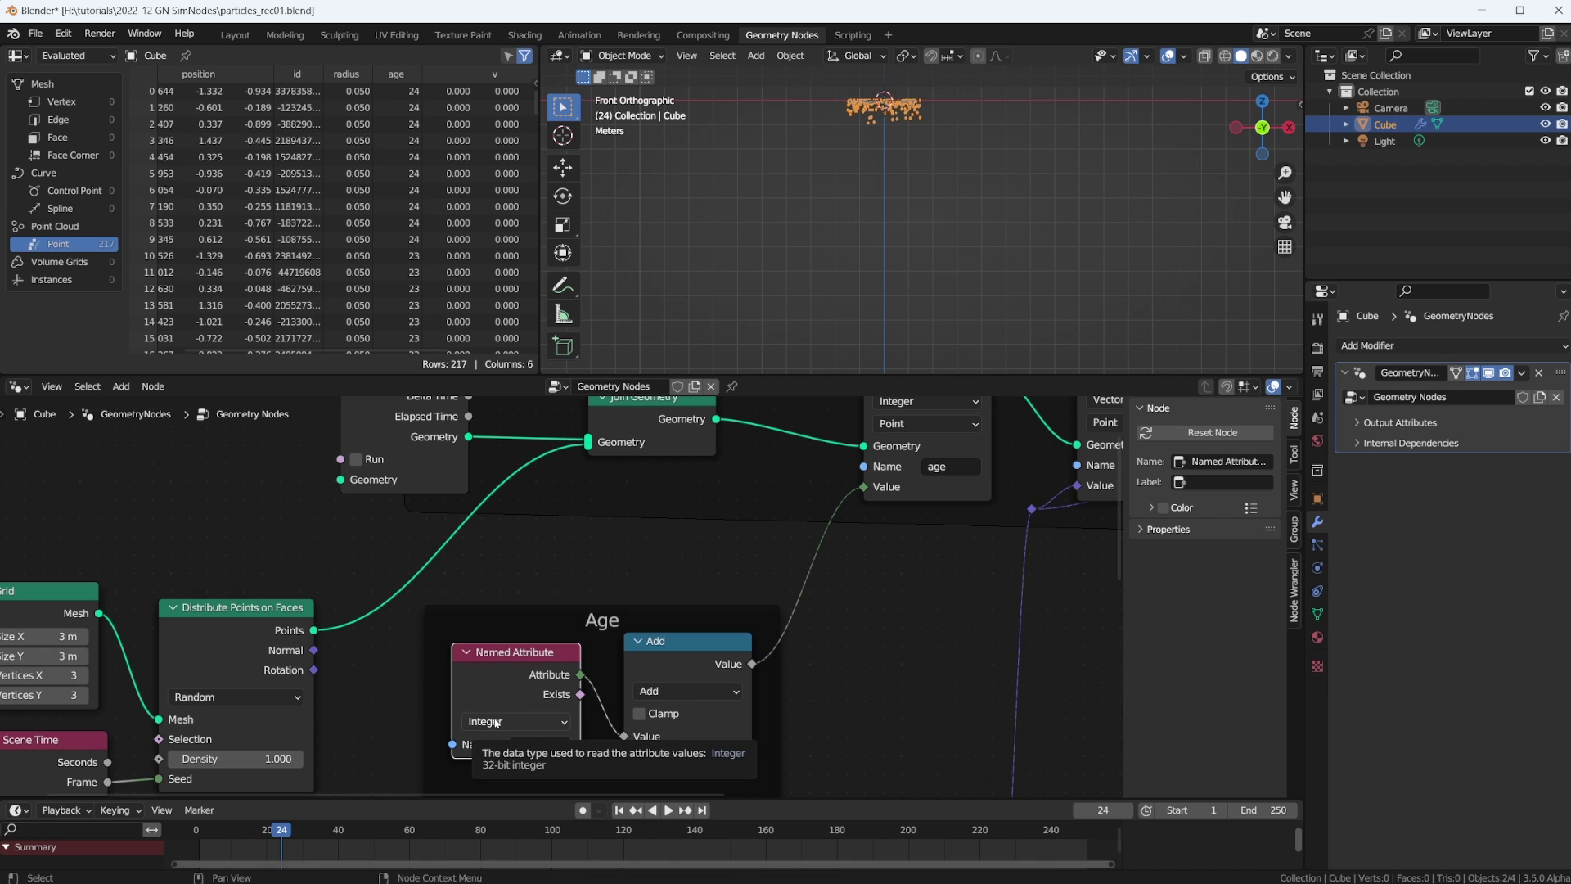
pyautogui.scroll(-5, 842, 719)
pyautogui.moveTo(929, 688); pyautogui.dragTo(915, 322, button='middle')
pyautogui.scroll(2, 554, 546)
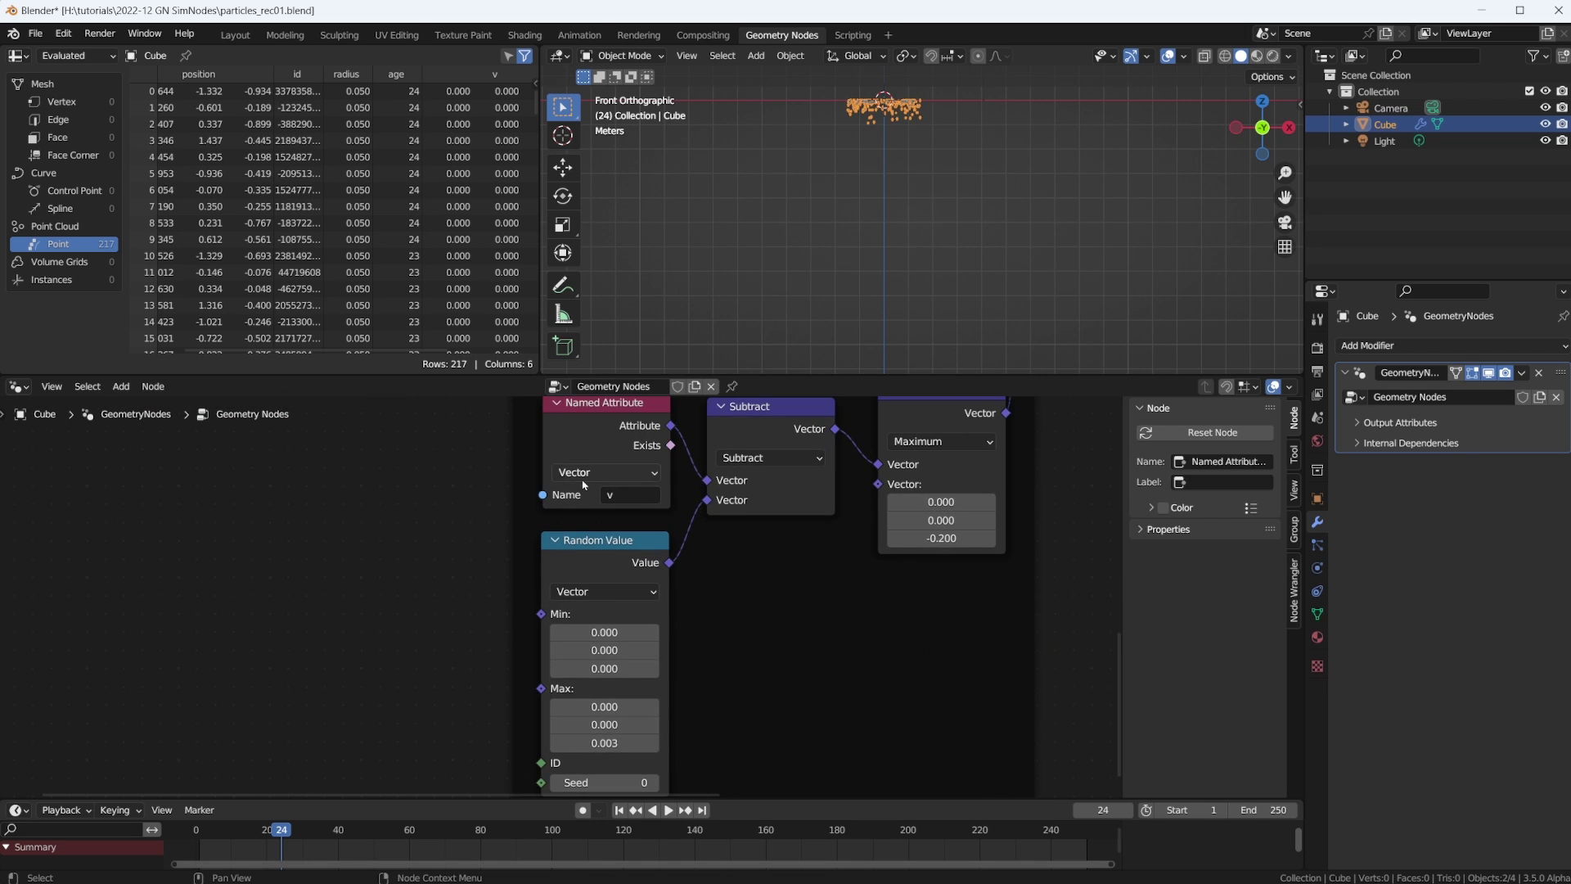
pyautogui.moveTo(622, 489); pyautogui.dragTo(558, 715, button='middle')
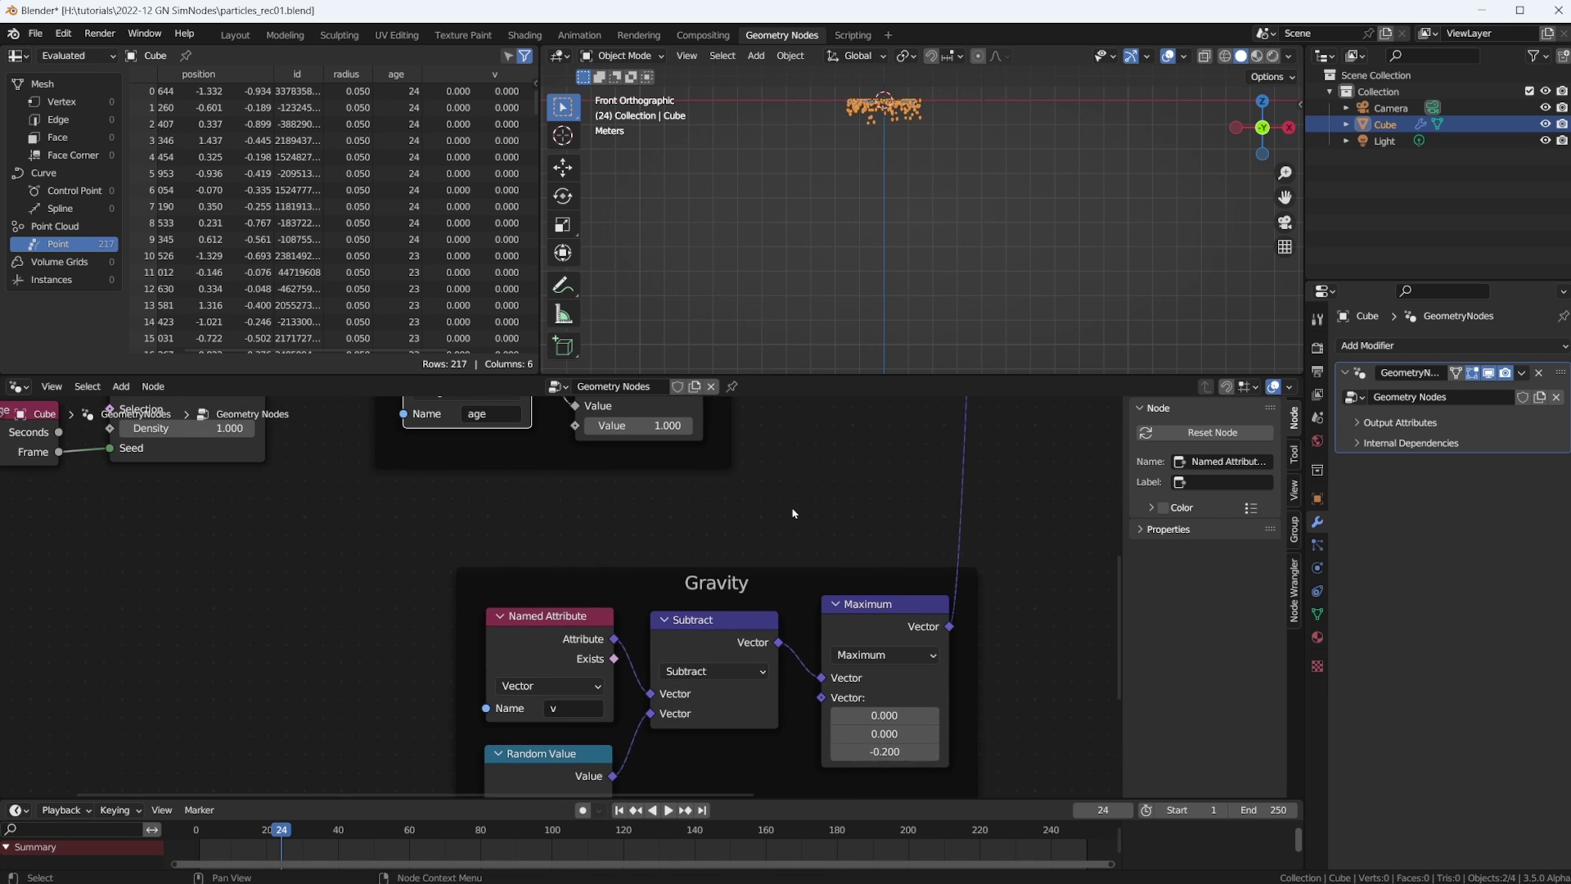
# Reposition the Gravity frame so that it sits below the Age frame
pyautogui.scroll(-1, 792, 513)
pyautogui.moveTo(792, 514); pyautogui.dragTo(707, 795, button='middle')
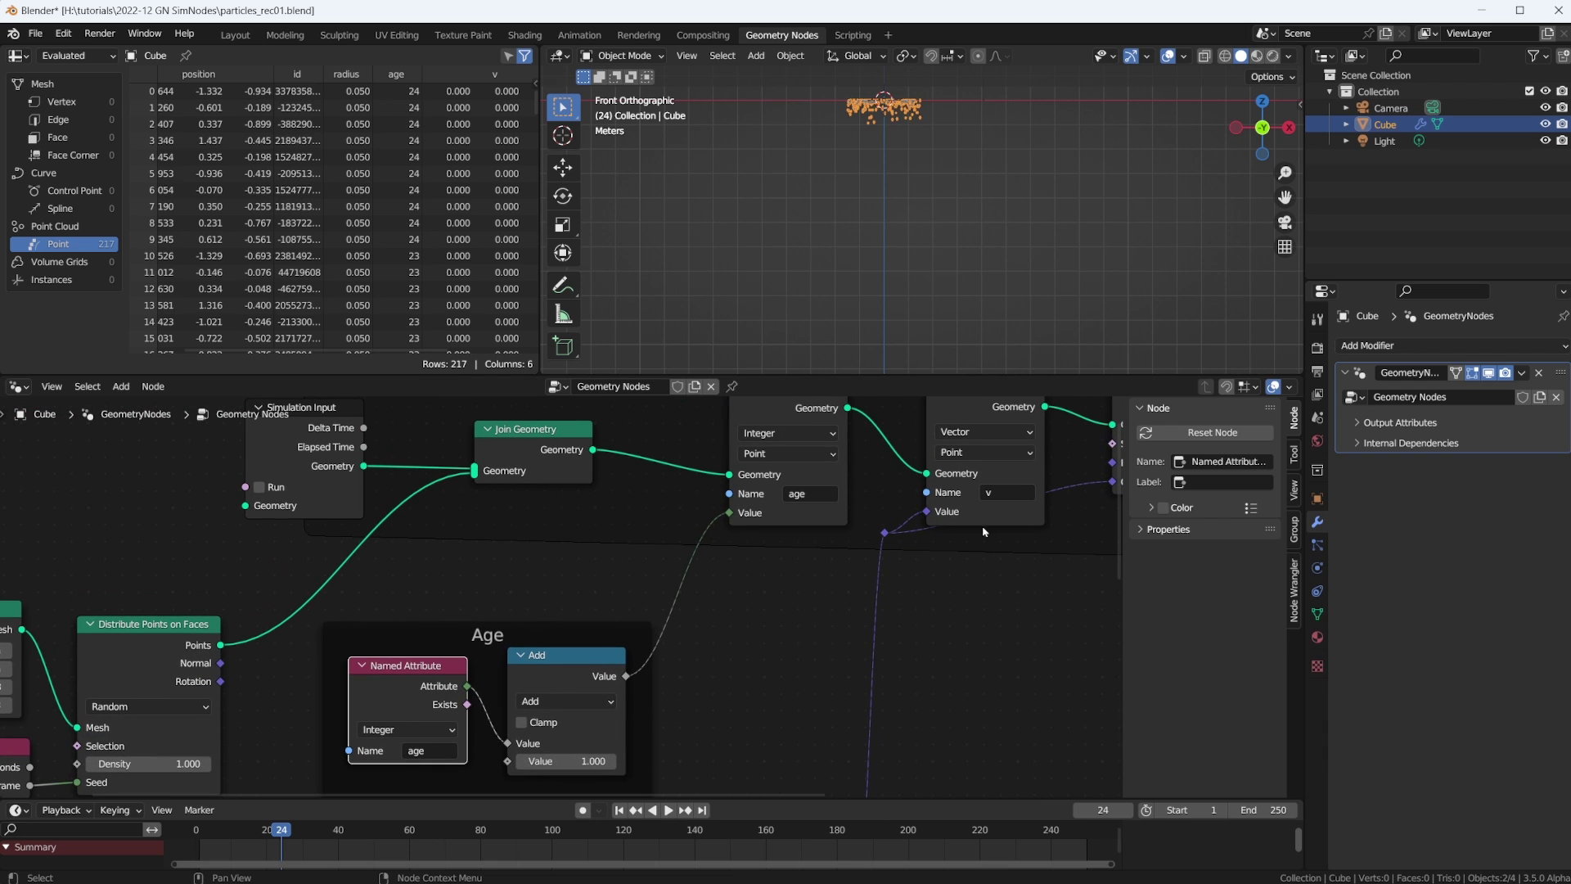
pyautogui.moveTo(735, 701); pyautogui.dragTo(917, 294, button='middle')
pyautogui.scroll(1, 663, 585)
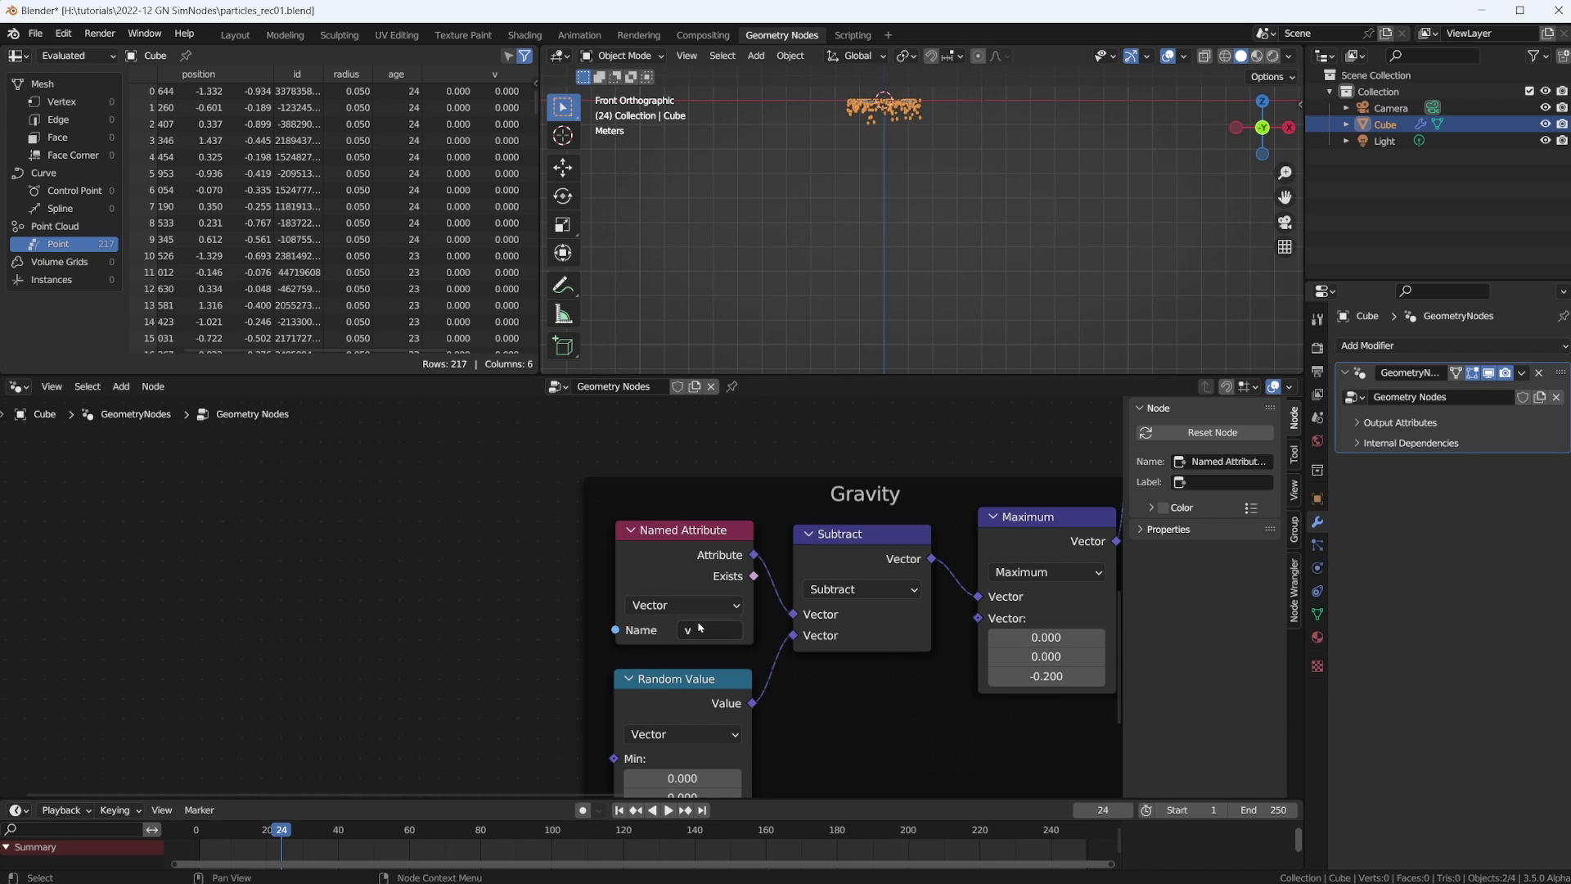
pyautogui.moveTo(827, 466); pyautogui.dragTo(761, 547, button='middle')
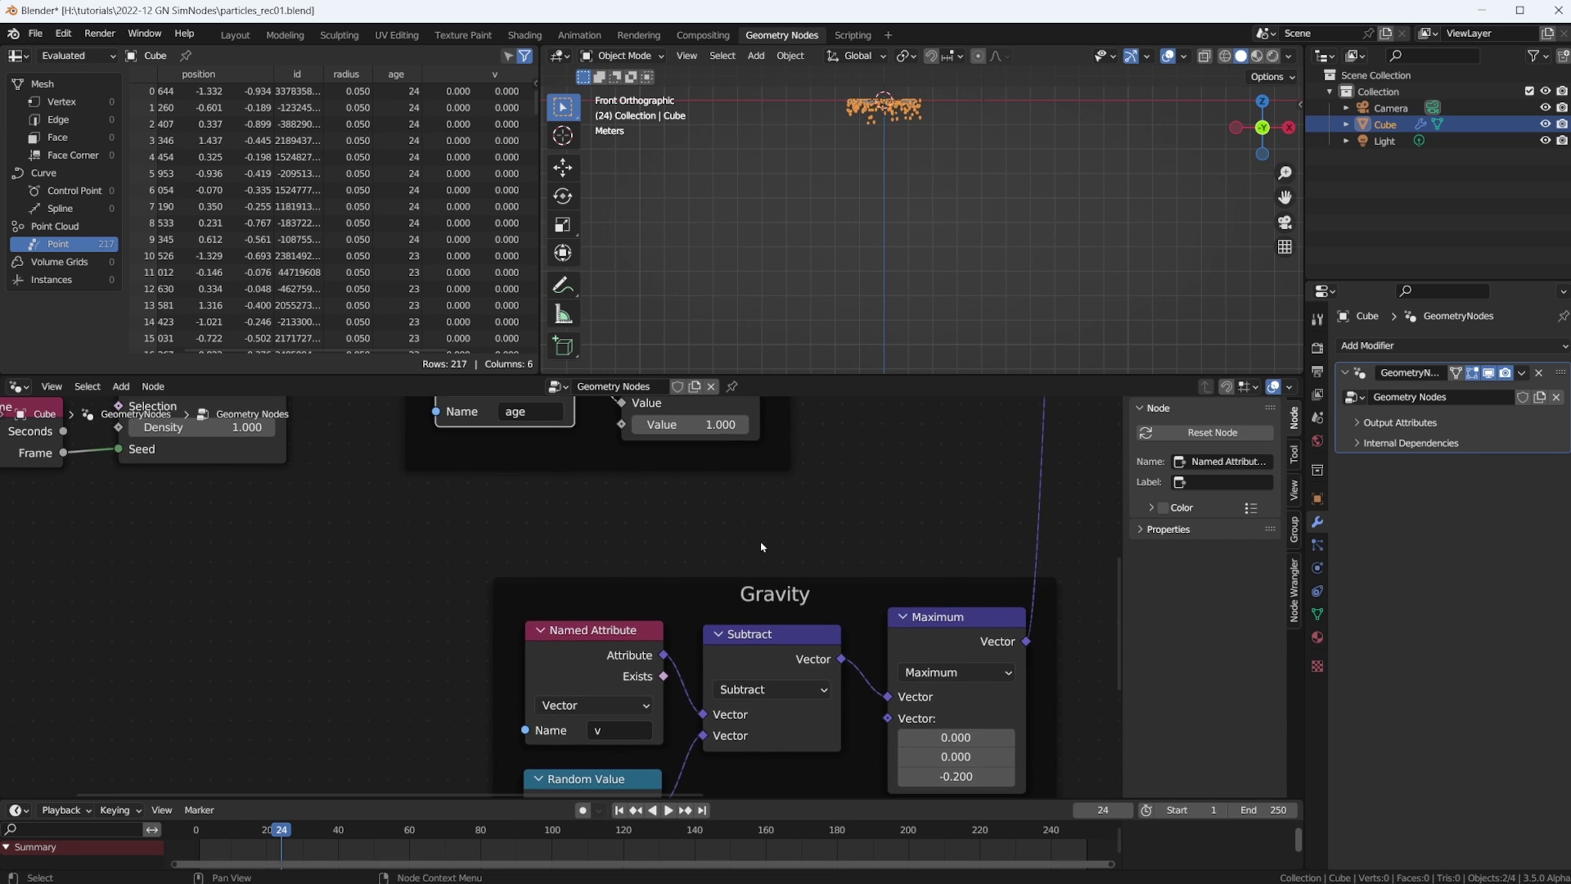
pyautogui.moveTo(888, 459); pyautogui.dragTo(764, 740, button='middle')
pyautogui.scroll(-12, 764, 741)
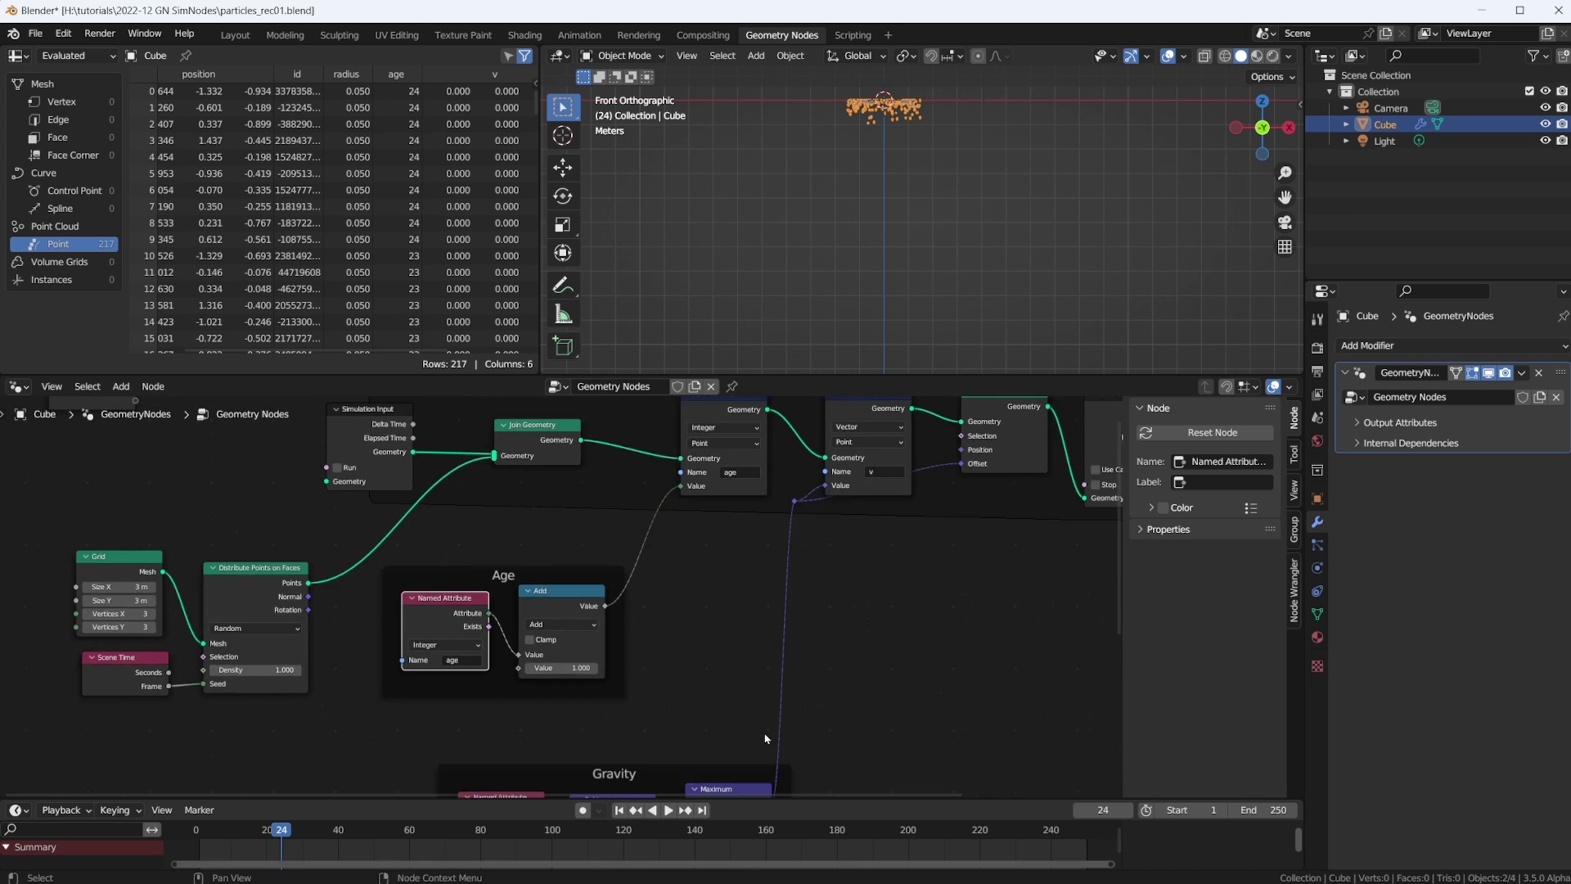
pyautogui.moveTo(731, 679); pyautogui.dragTo(777, 563, button='middle')
pyautogui.click(667, 559)
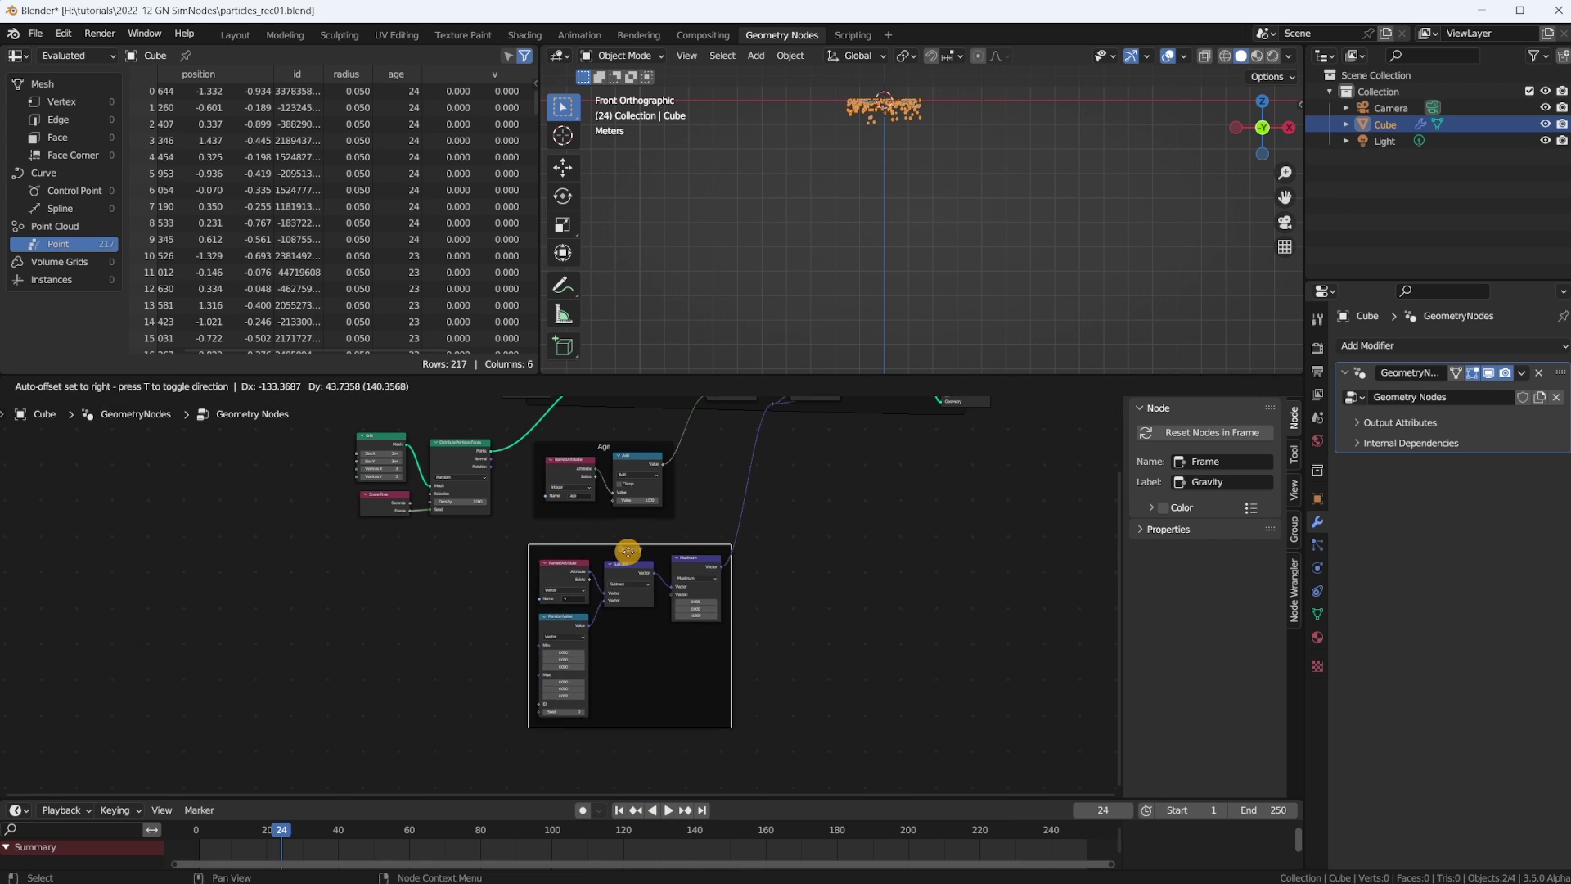
pyautogui.moveTo(671, 565); pyautogui.dragTo(679, 761, button='middle')
# Play the simulation up to frame 132 to watch the points fall and age
pyautogui.scroll(2, 831, 724)
pyautogui.moveTo(957, 676); pyautogui.dragTo(750, 679, button='middle')
pyautogui.scroll(-4, 976, 264)
pyautogui.keyDown('shift'); pyautogui.moveTo(977, 265); pyautogui.dragTo(948, 236, button='middle'); pyautogui.keyUp('shift')
pyautogui.press('space')
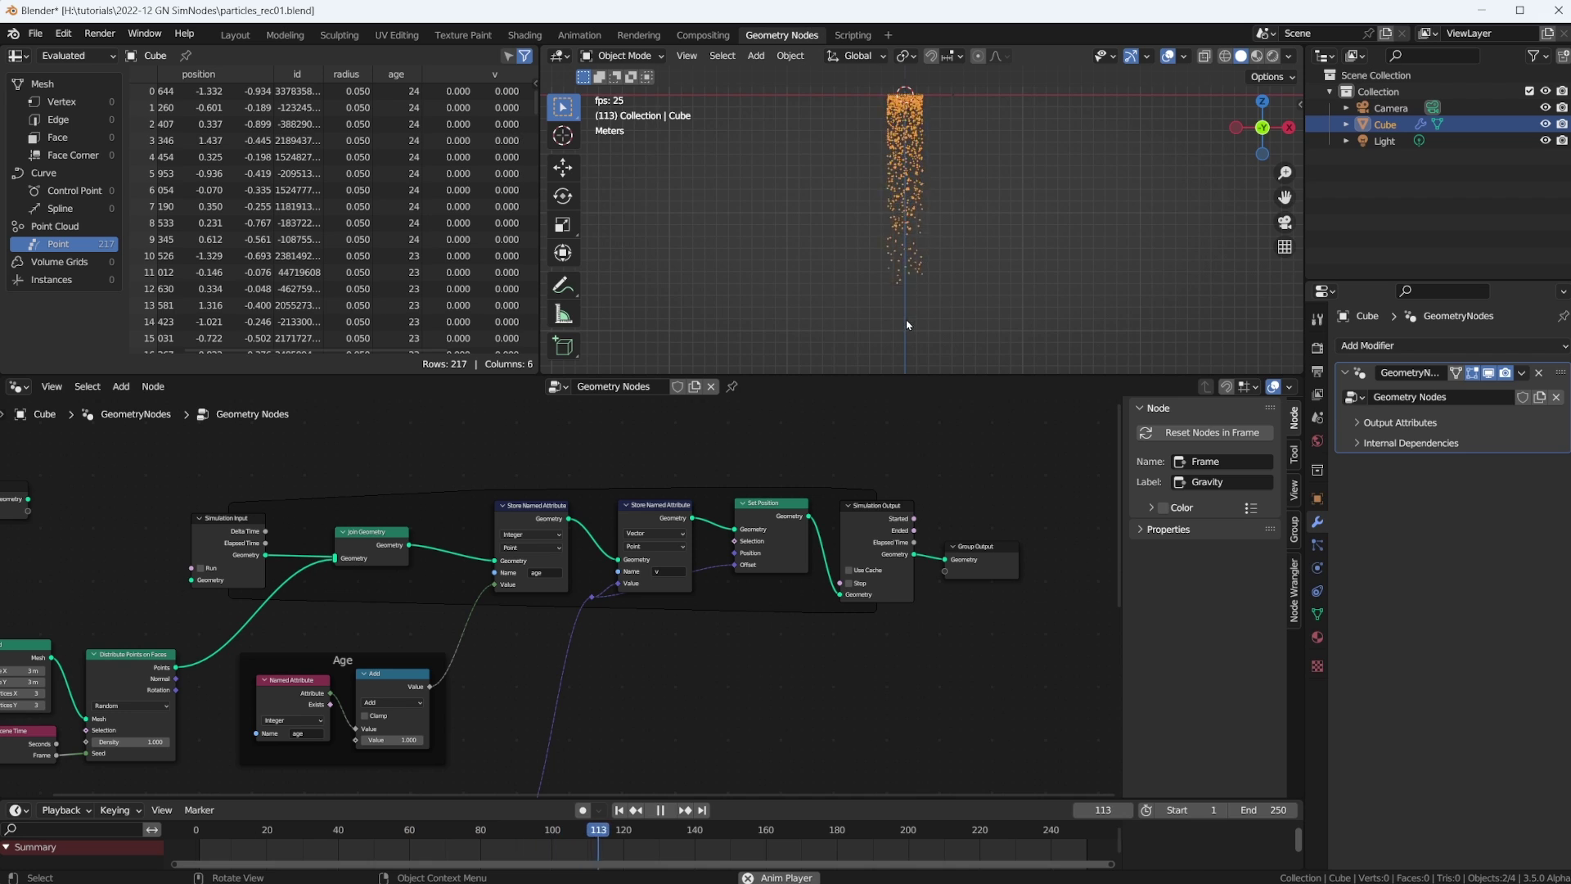
pyautogui.press('space')
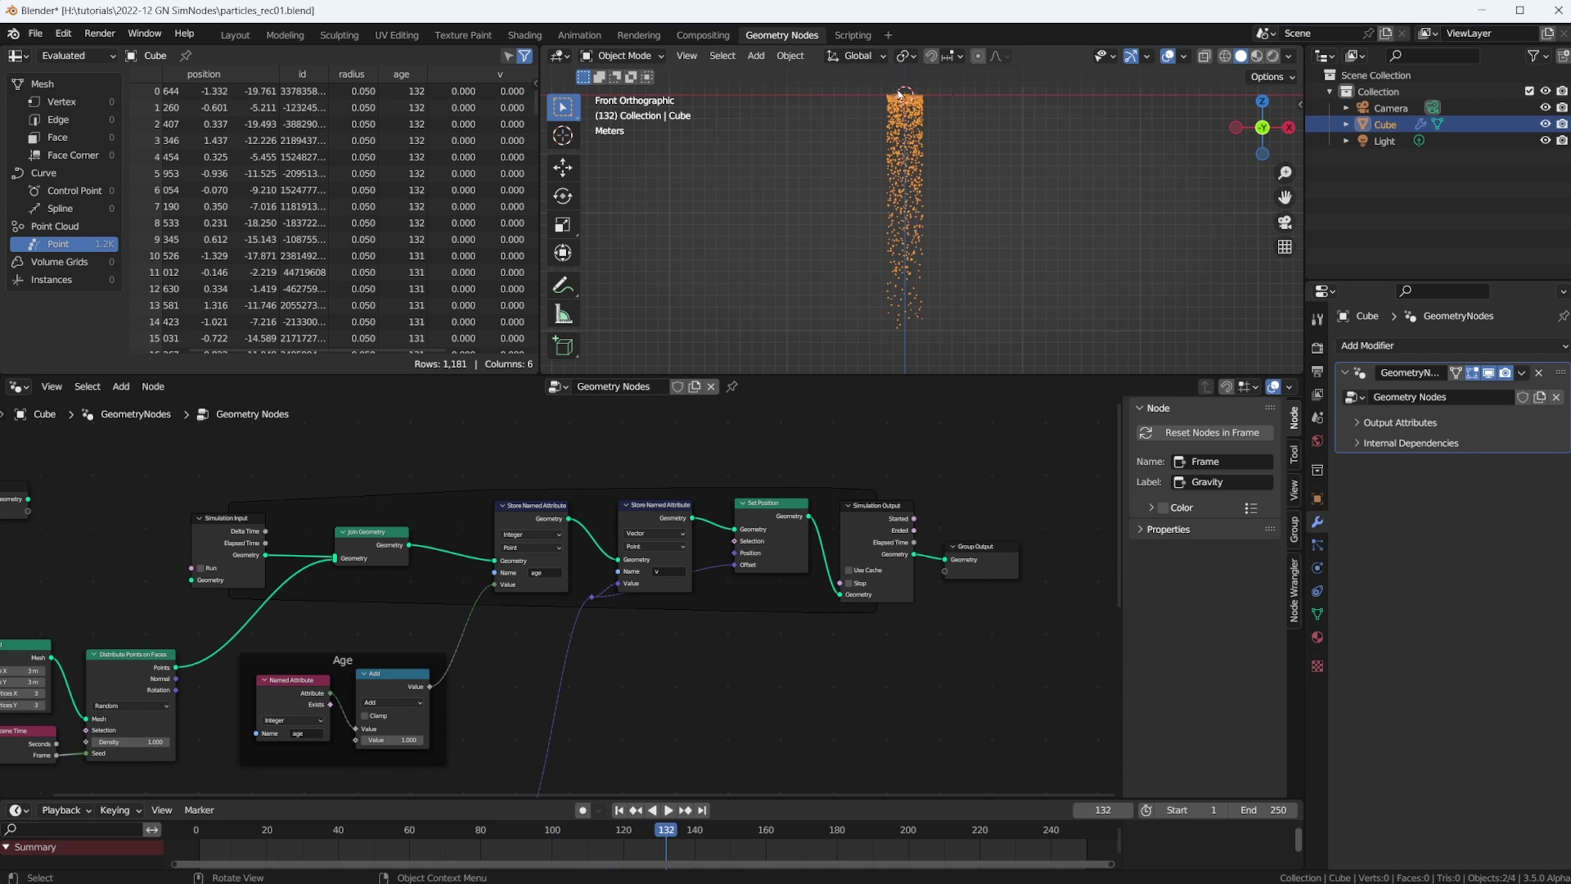
# Move the Simulation Output and Group Output nodes away from Set Position to make room, and nudge Set Position
pyautogui.click(875, 503)
pyautogui.click(987, 550)
pyautogui.keyDown('shift'); pyautogui.click(876, 506); pyautogui.keyUp('shift')
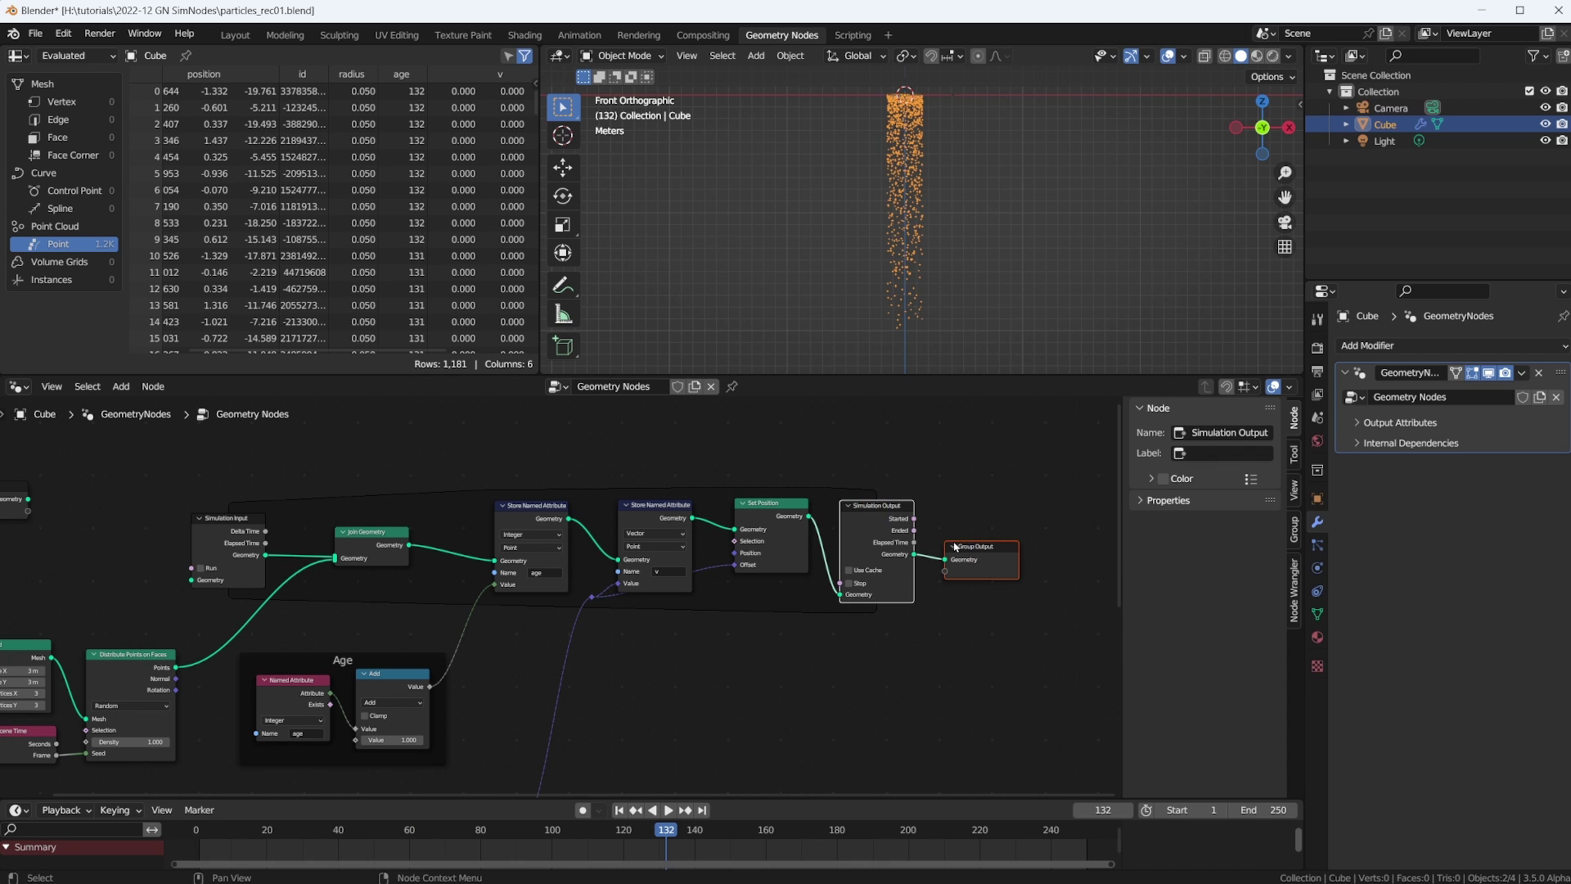
pyautogui.press('g')
pyautogui.click(1005, 537)
pyautogui.scroll(3, 949, 570)
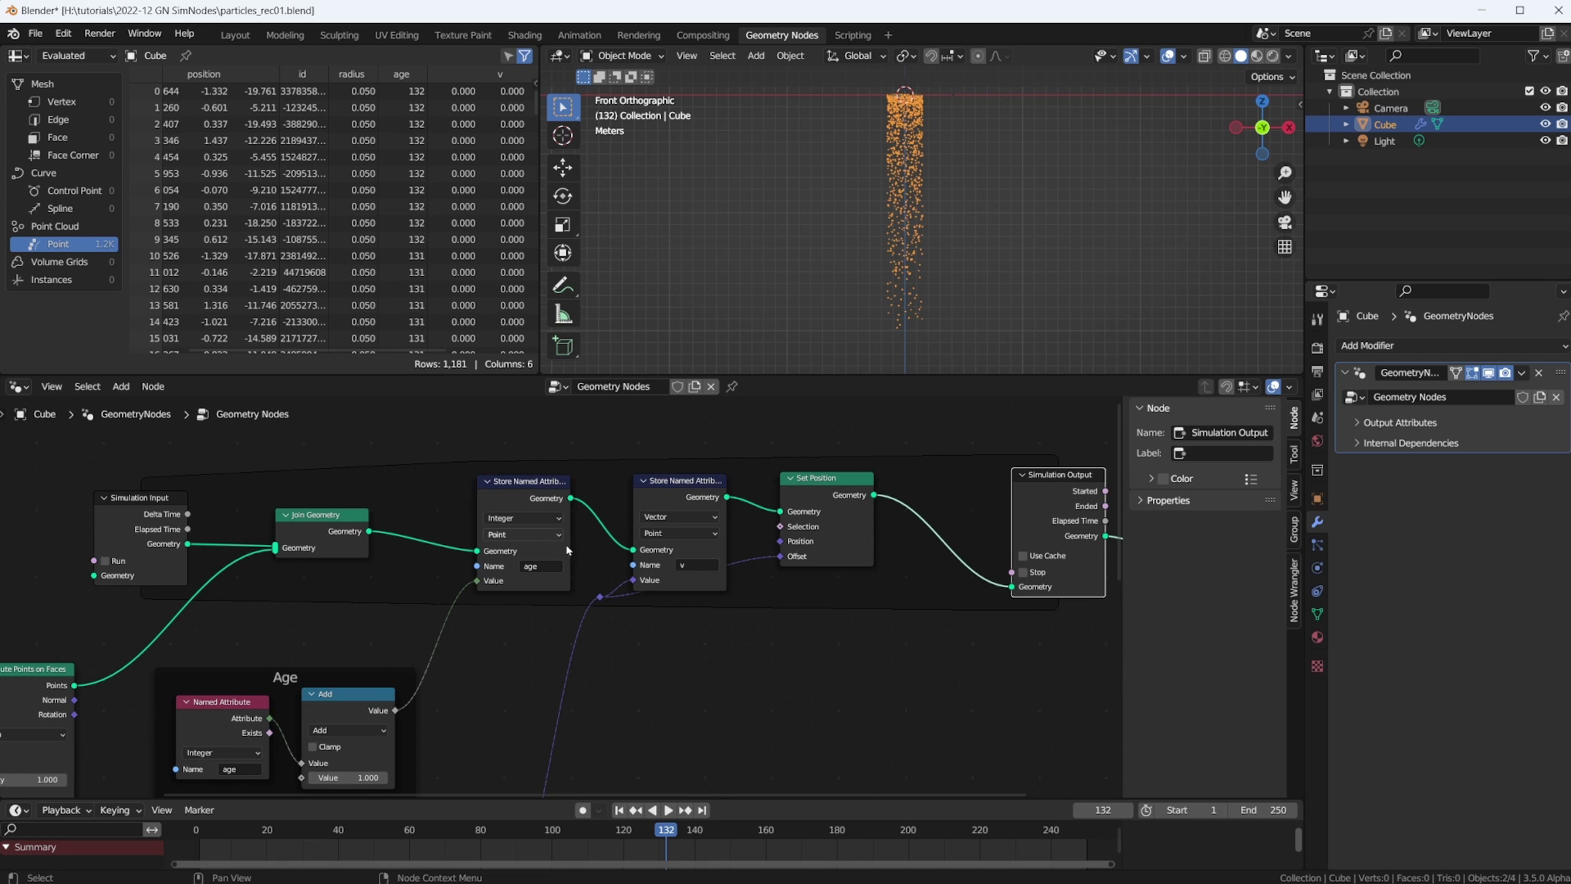
pyautogui.moveTo(822, 498); pyautogui.dragTo(808, 510)
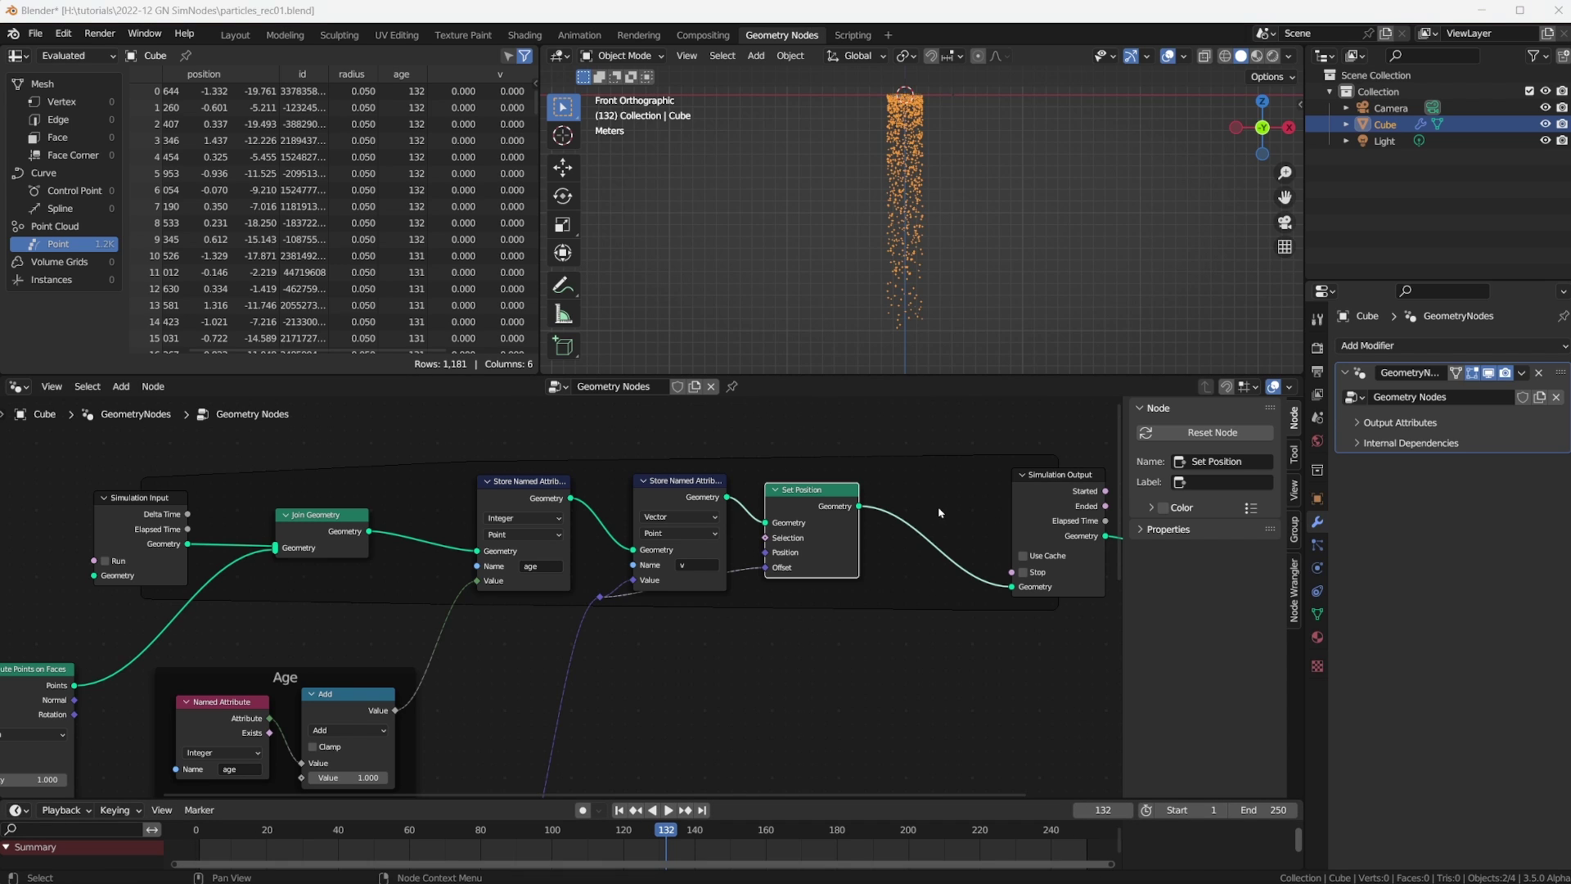
# Insert a Delete Geometry node between Set Position and Simulation Output
pyautogui.hotkey('shift', 'a')
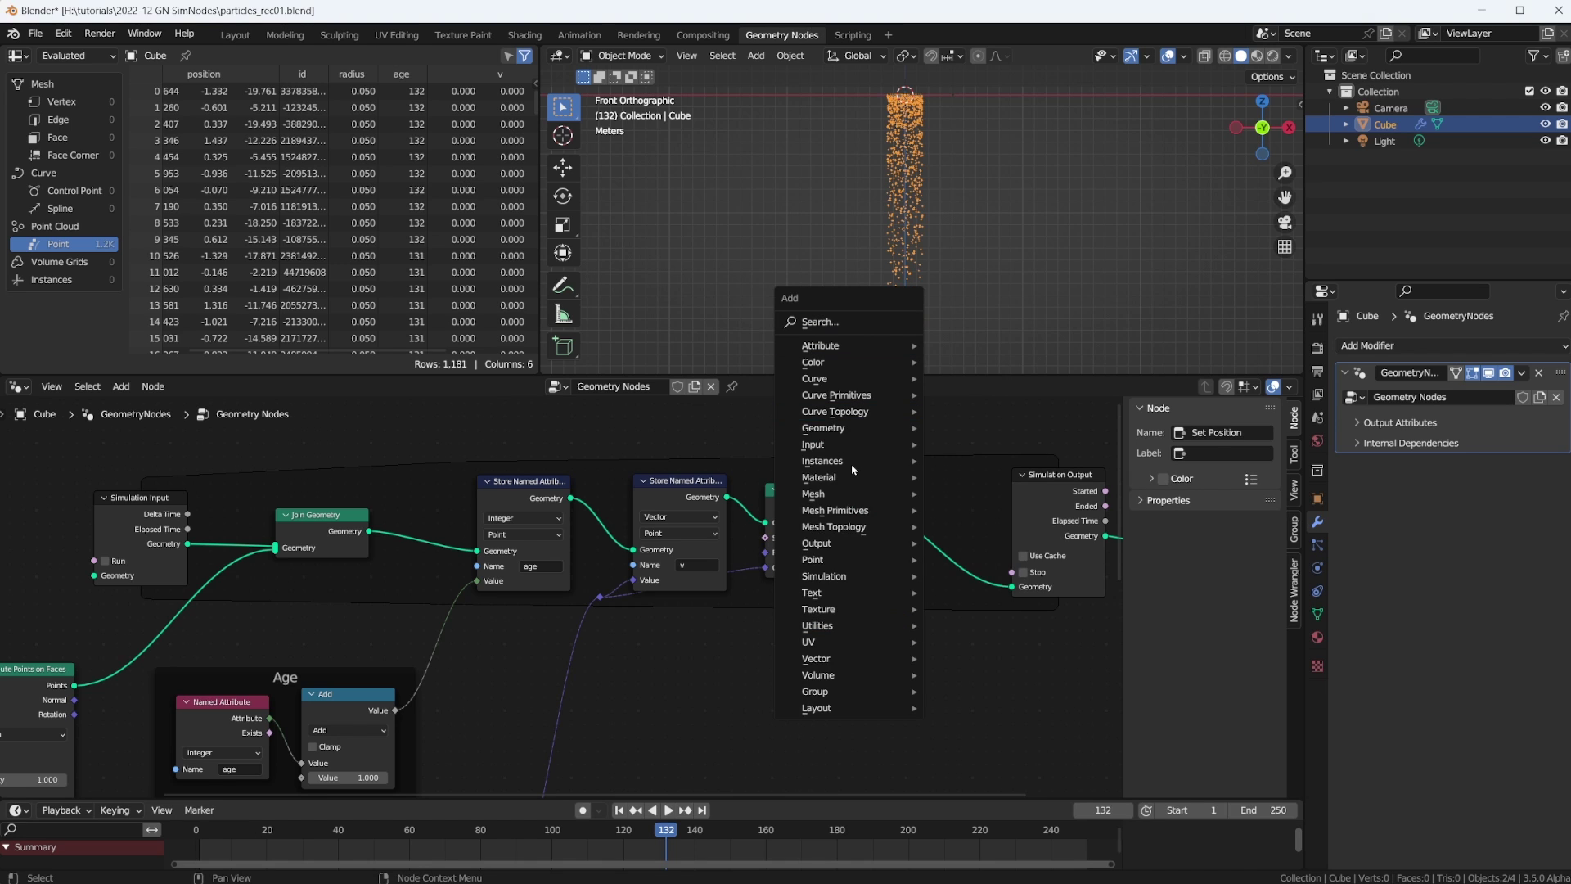
pyautogui.moveTo(859, 428)
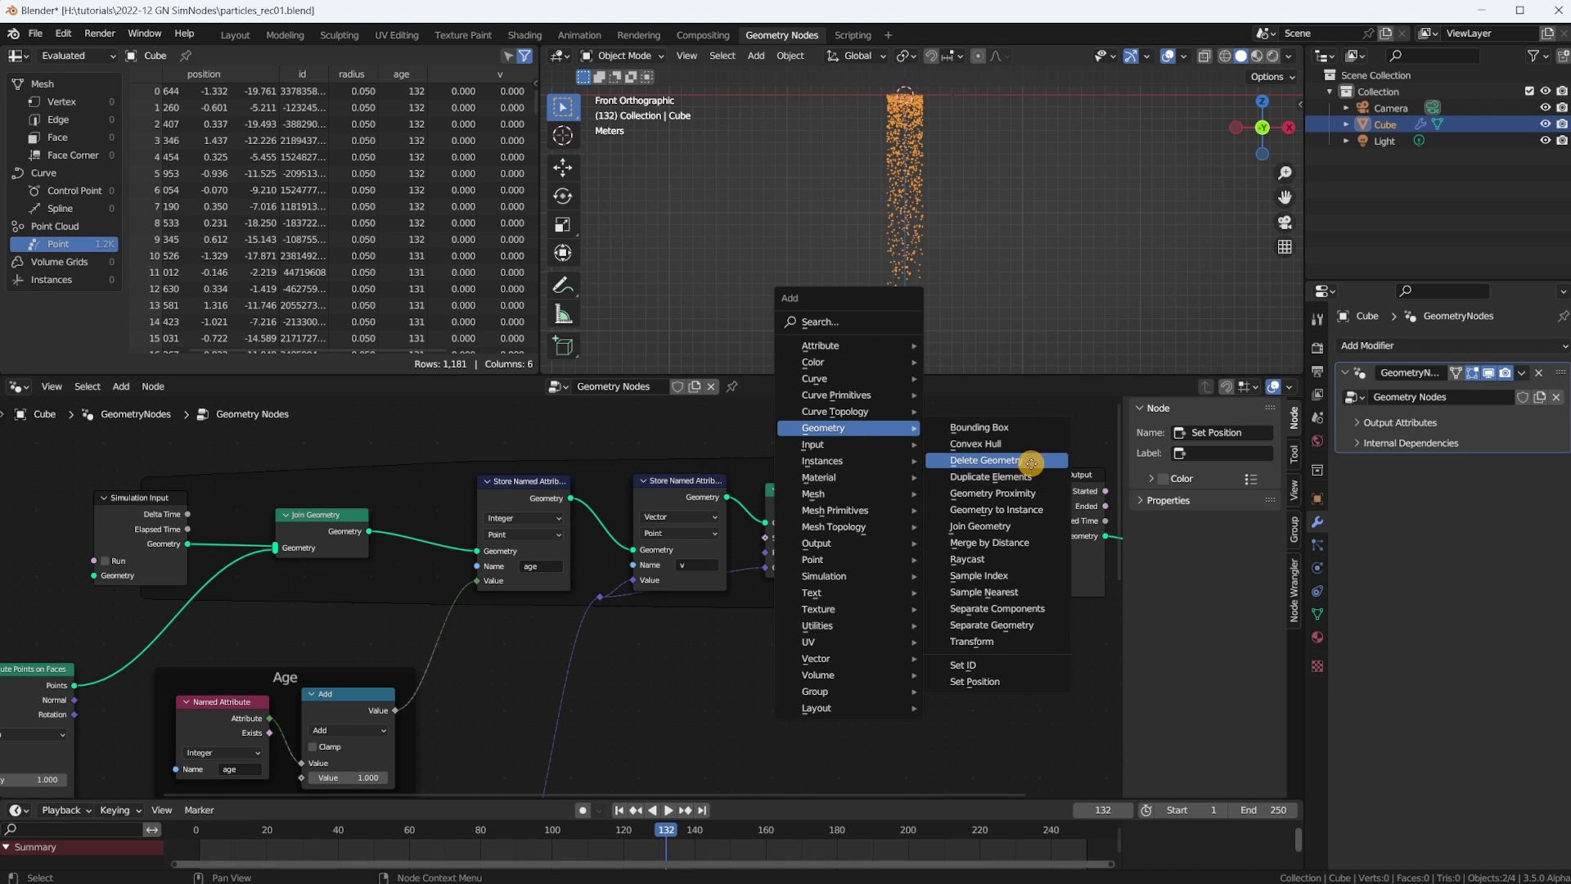
pyautogui.click(986, 460)
pyautogui.click(933, 576)
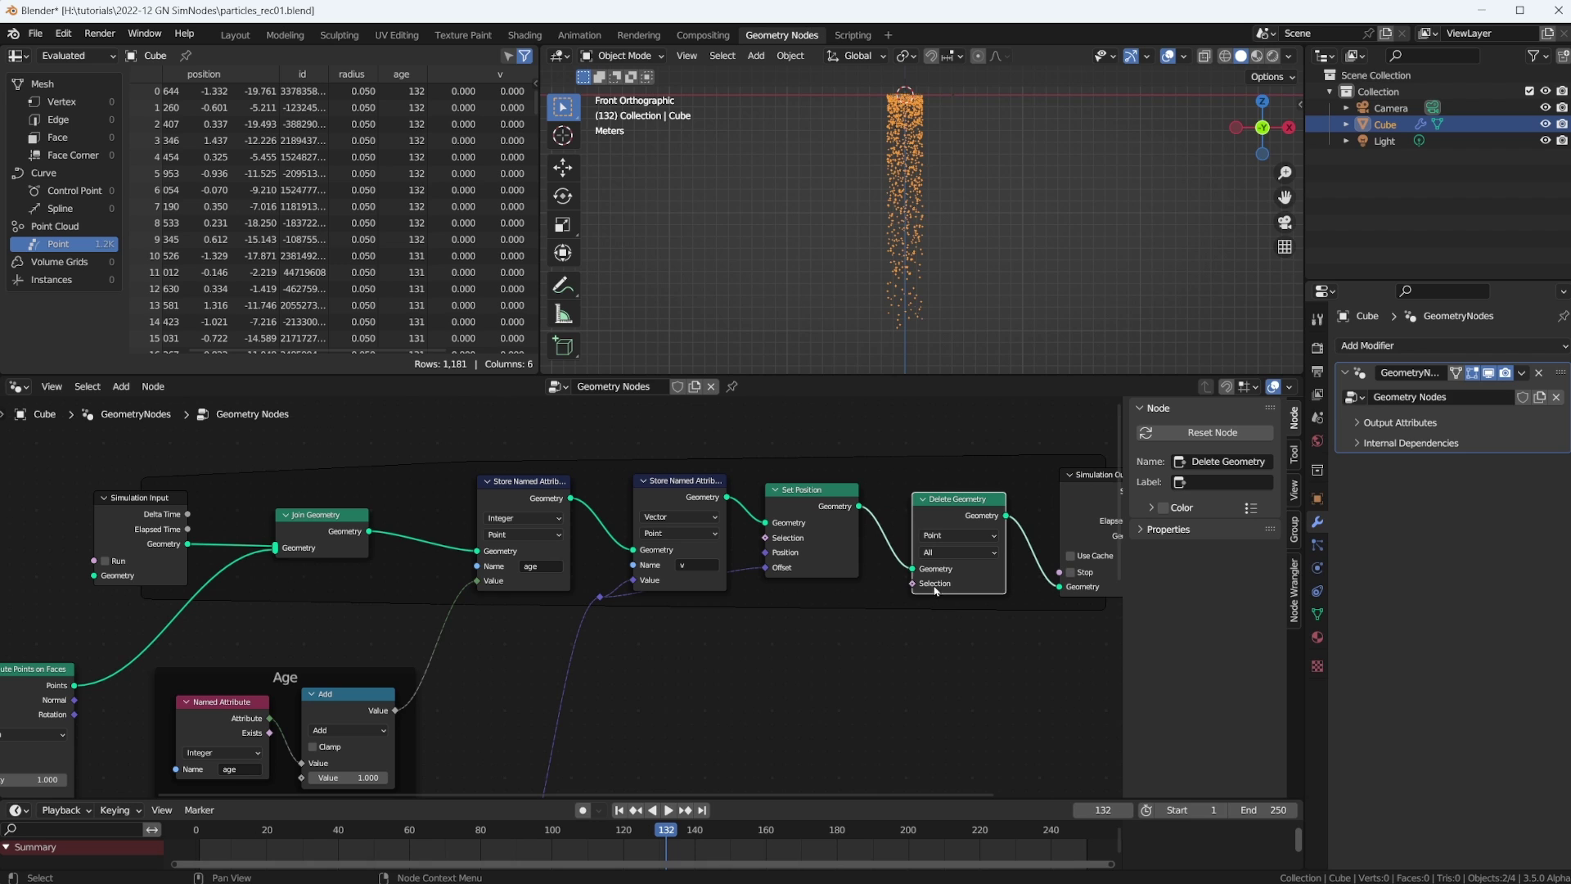
# Feed the Delete Geometry node's Selection from a new Named Attribute node reading the integer attribute age
pyautogui.scroll(1, 941, 534)
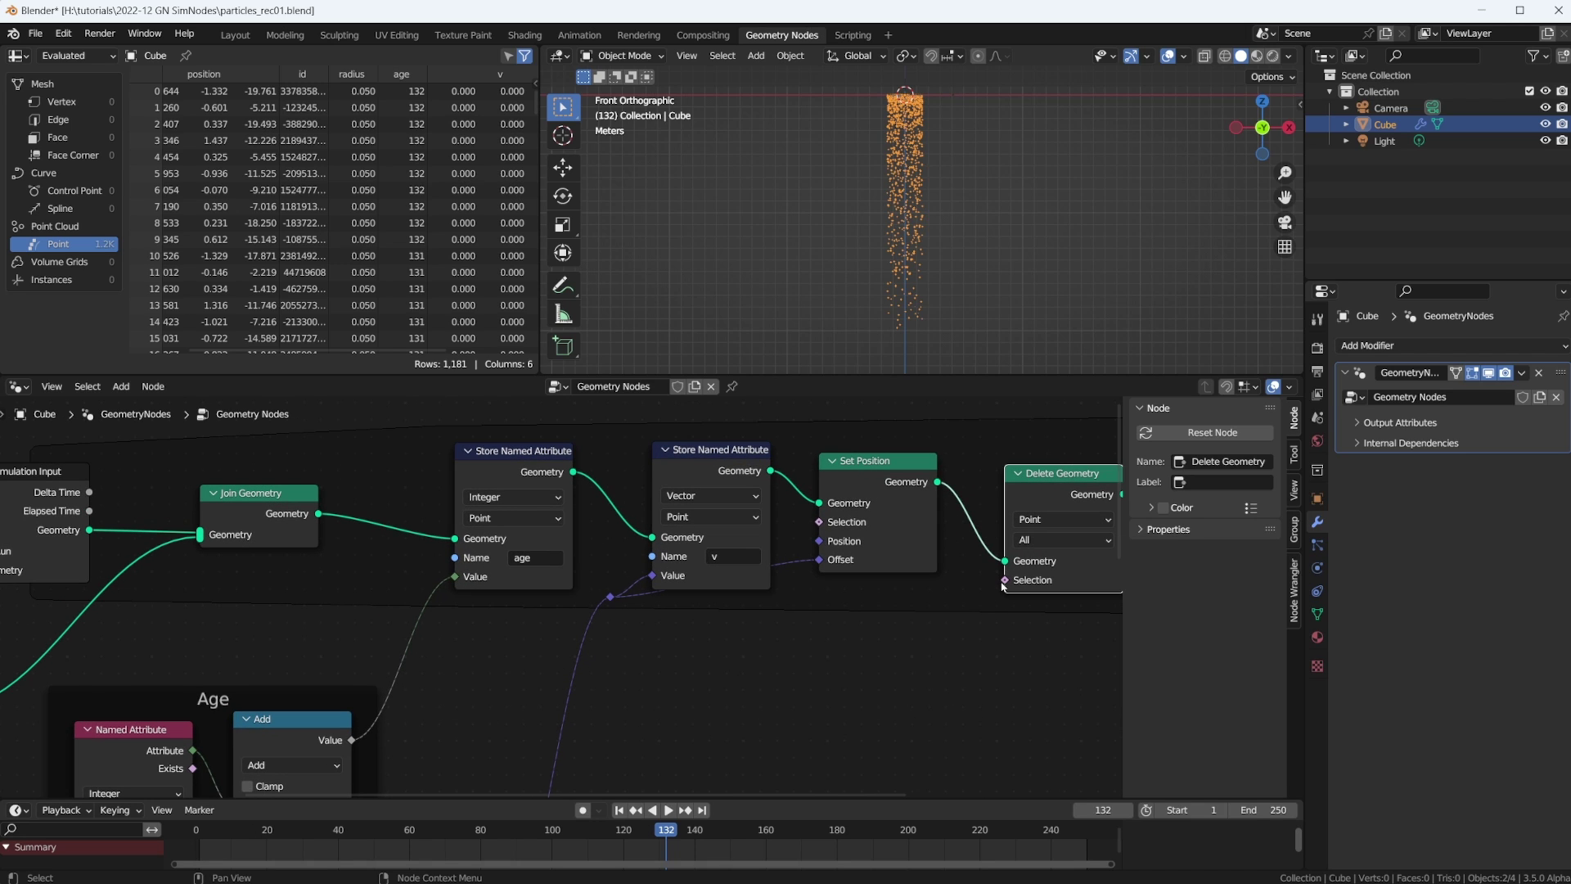
pyautogui.moveTo(1004, 581); pyautogui.dragTo(918, 689)
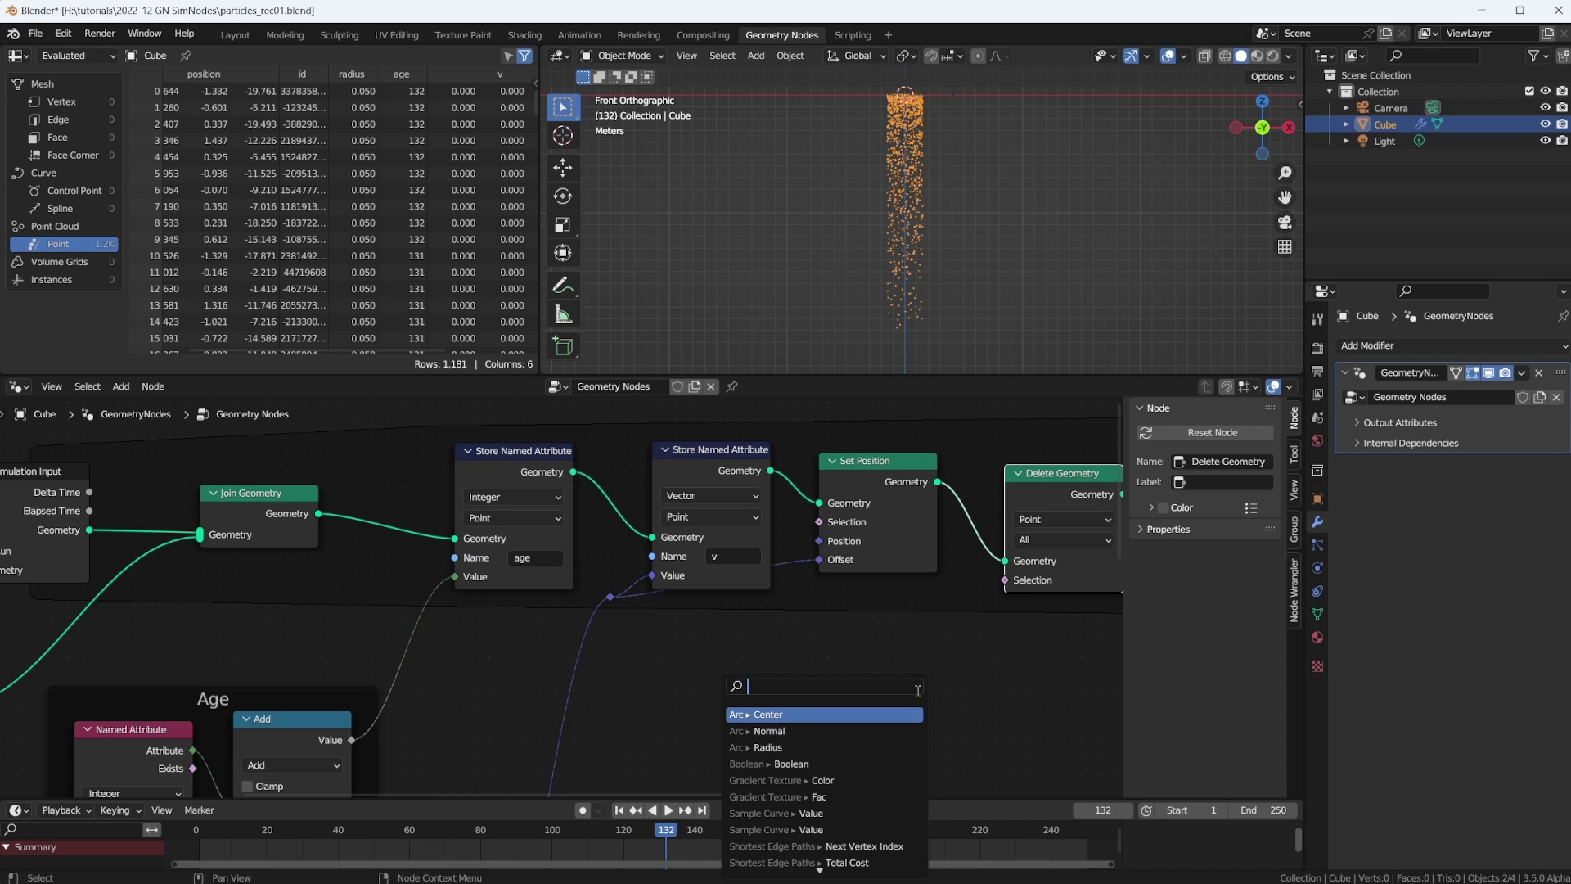
pyautogui.write('named')
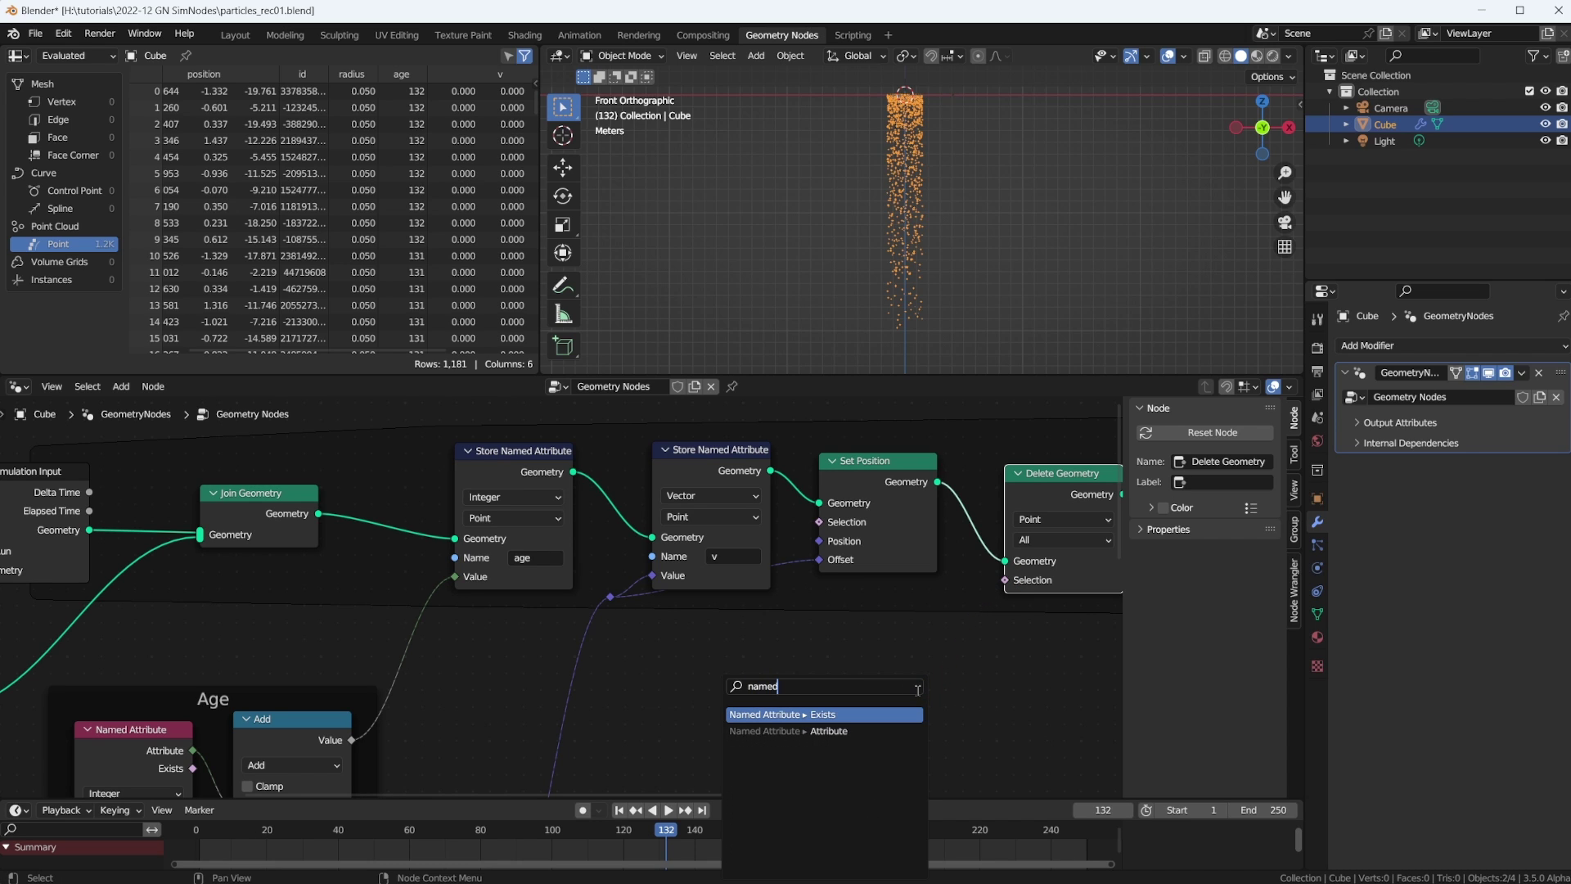
pyautogui.click(852, 713)
pyautogui.click(778, 716)
pyautogui.click(778, 717)
pyautogui.write('age')
pyautogui.press('Return')
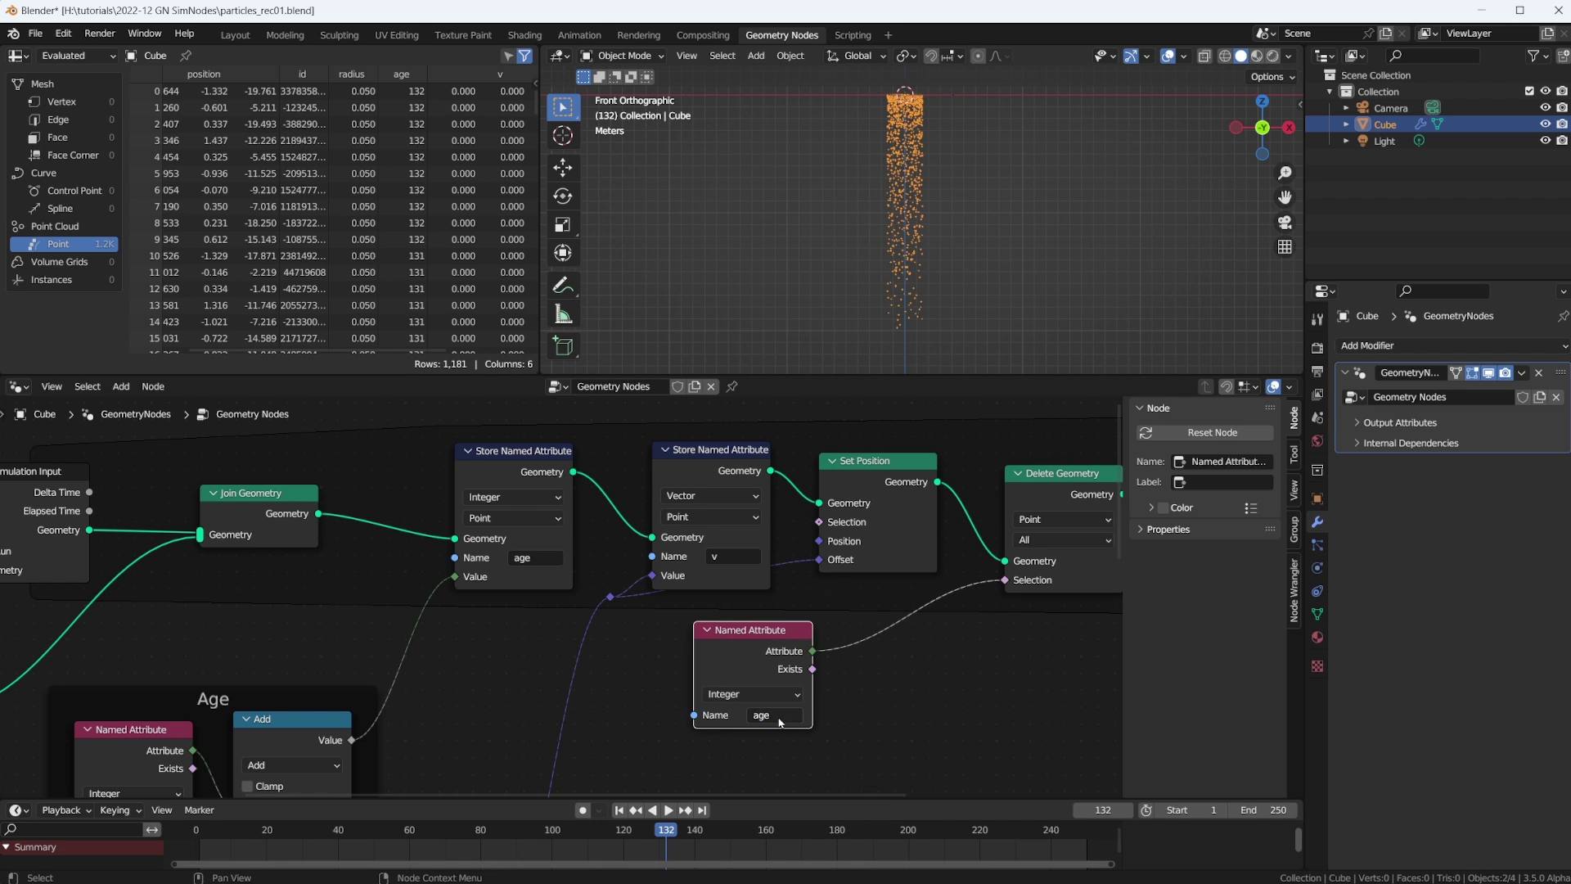
pyautogui.moveTo(770, 654); pyautogui.dragTo(734, 688)
# Insert a Math node between the new age Named Attribute and the Delete Geometry node's Selection
pyautogui.hotkey('shift', 'a')
pyautogui.moveTo(826, 665)
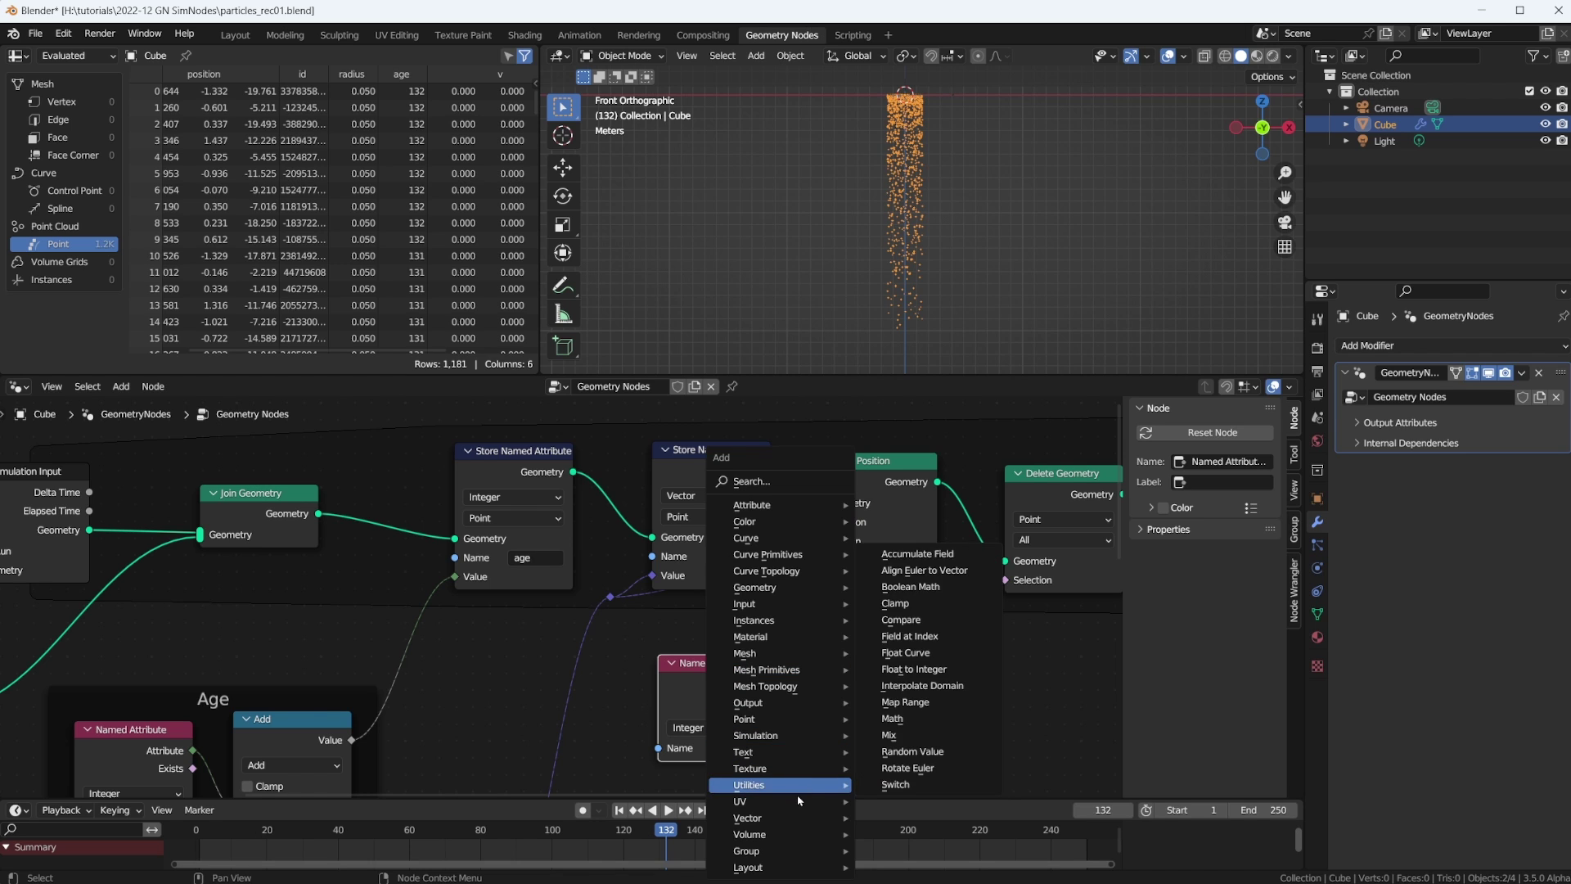
pyautogui.moveTo(794, 818)
pyautogui.moveTo(794, 785)
pyautogui.click(926, 811)
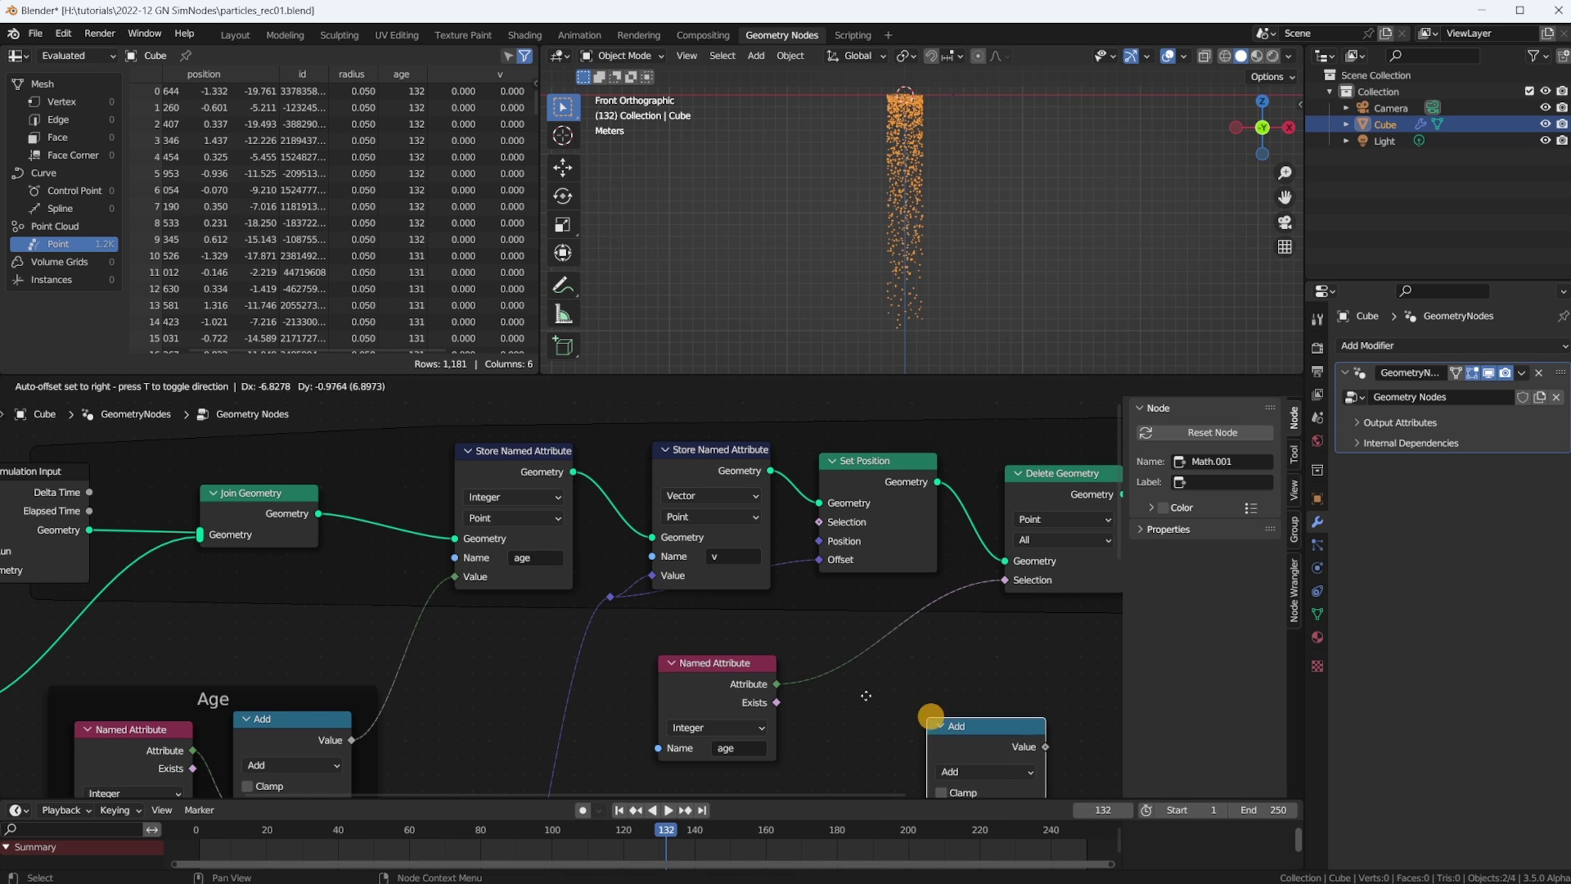
pyautogui.click(810, 630)
pyautogui.moveTo(810, 630); pyautogui.dragTo(844, 630)
# Set the inserted Math node's operation to Greater Than with a threshold of 75
pyautogui.click(901, 679)
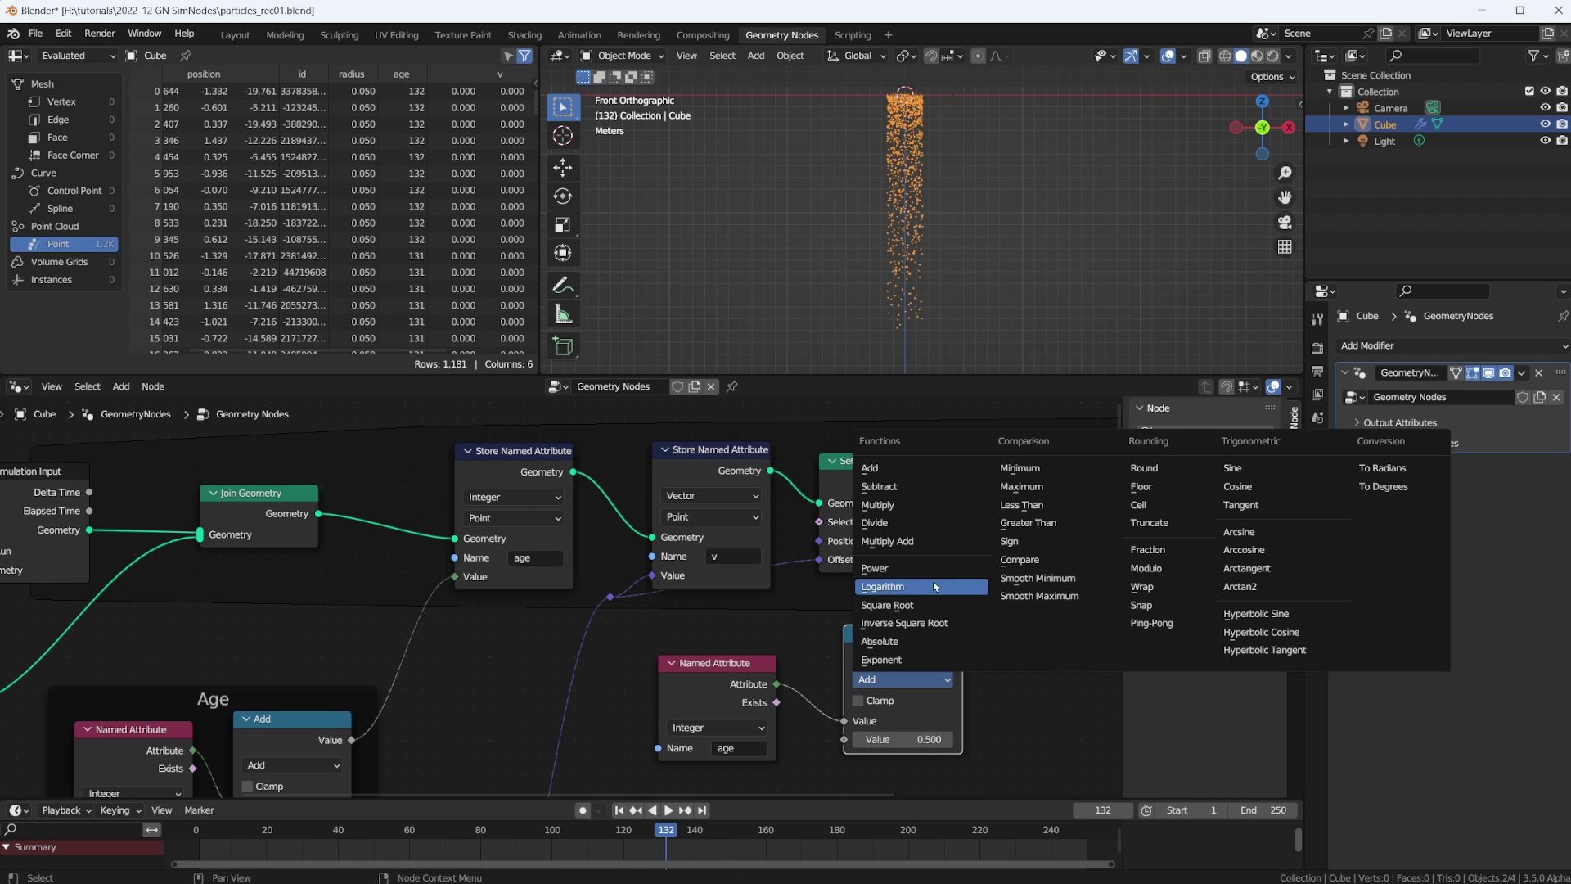
pyautogui.click(1028, 522)
pyautogui.click(903, 739)
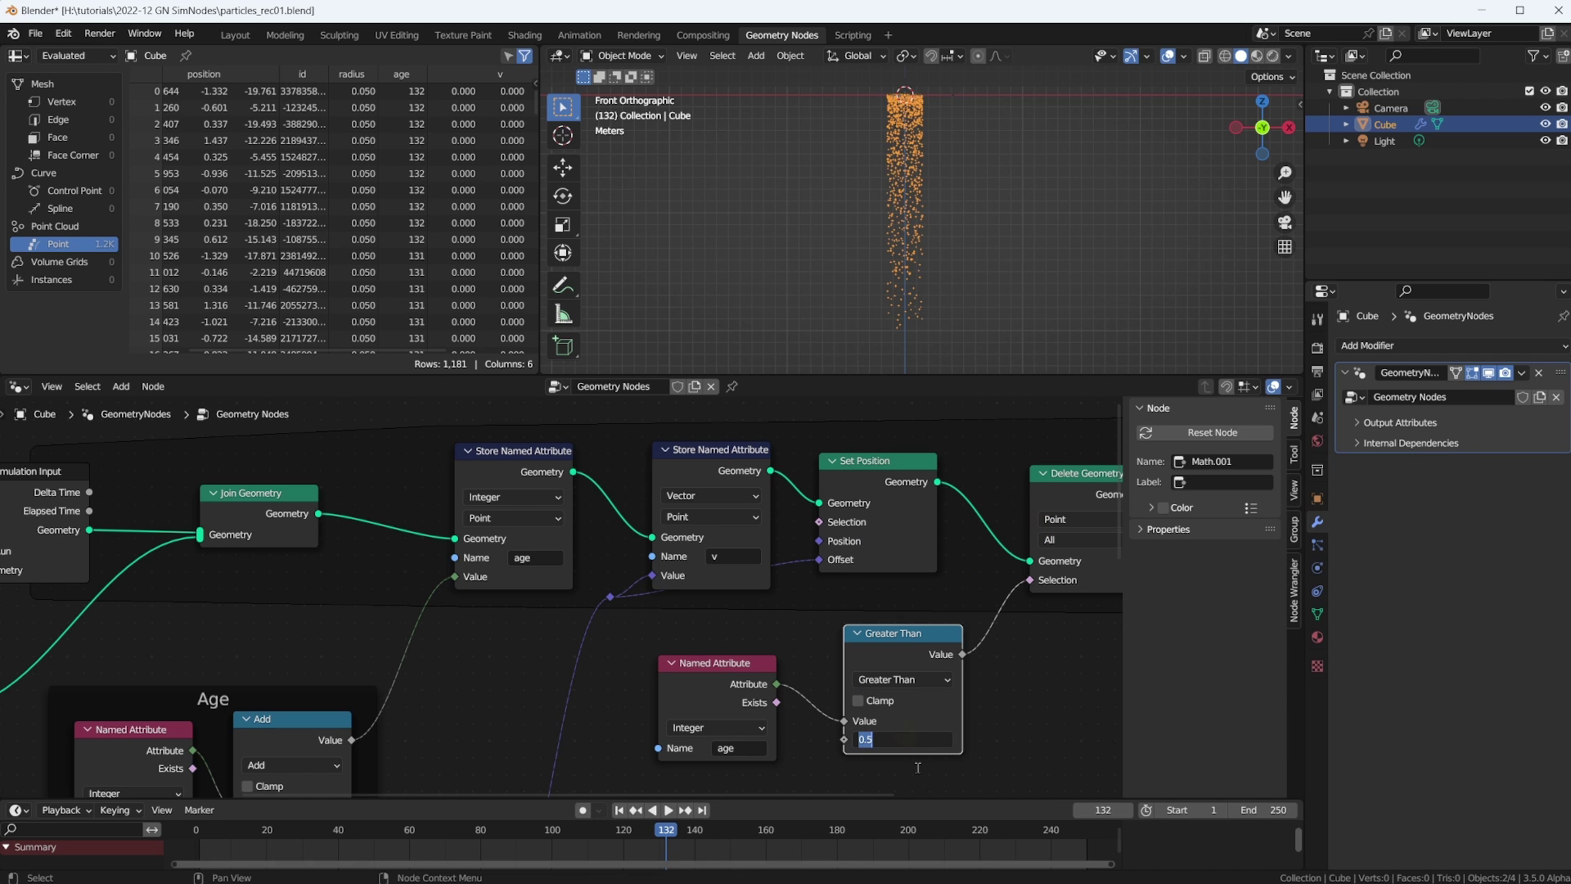
pyautogui.write('75')
pyautogui.press('Return')
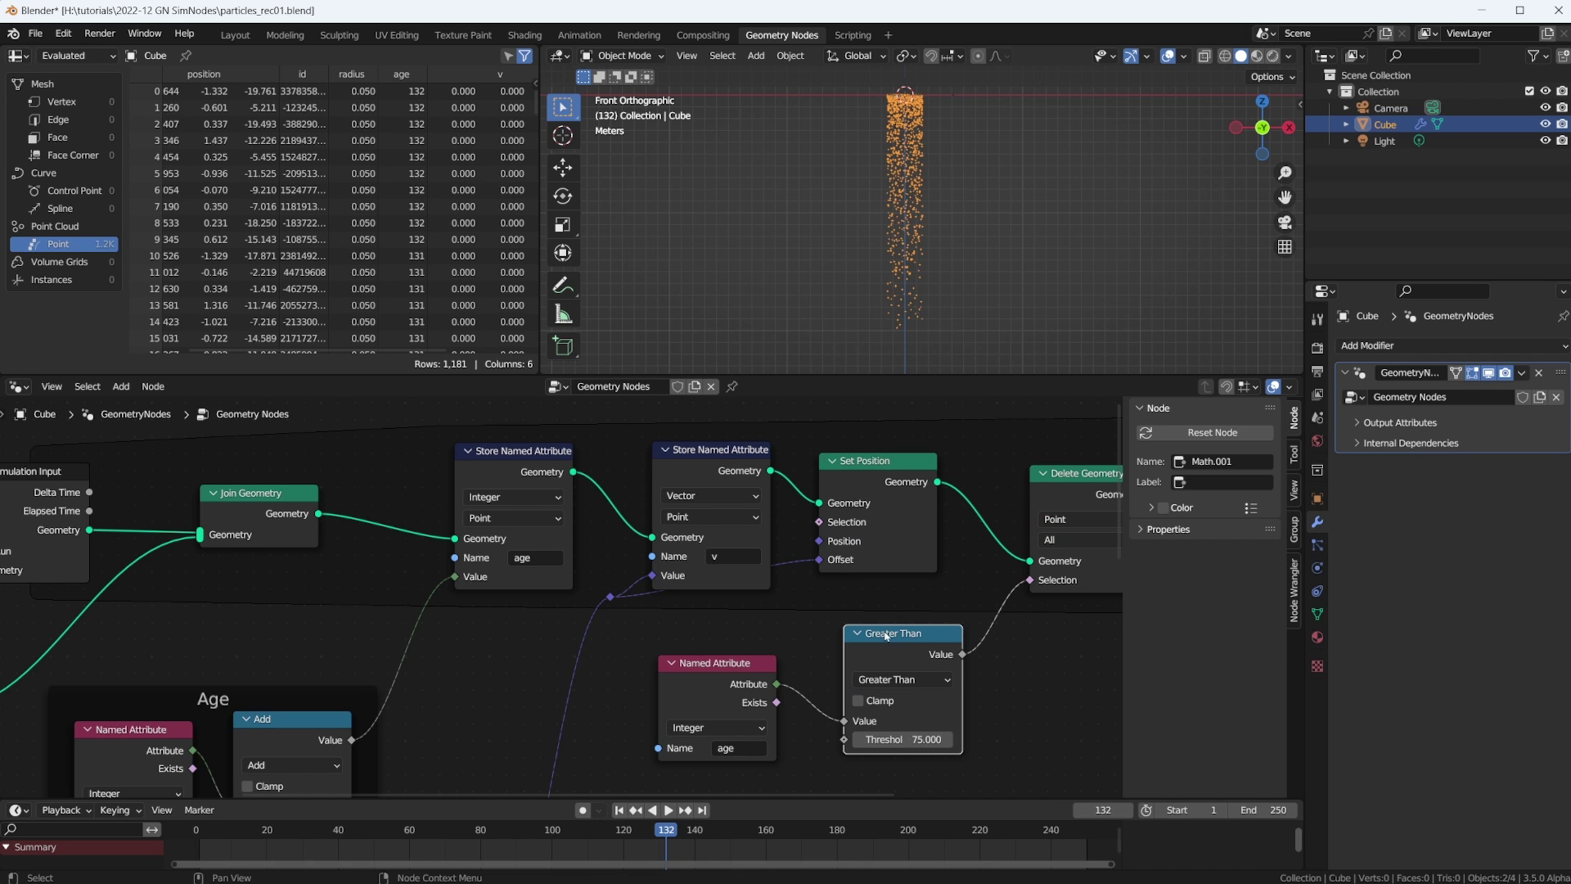
# Adjust the positions of the Greater Than and Delete Geometry nodes
pyautogui.moveTo(887, 641); pyautogui.dragTo(872, 654)
pyautogui.moveTo(985, 557); pyautogui.dragTo(833, 578, button='middle')
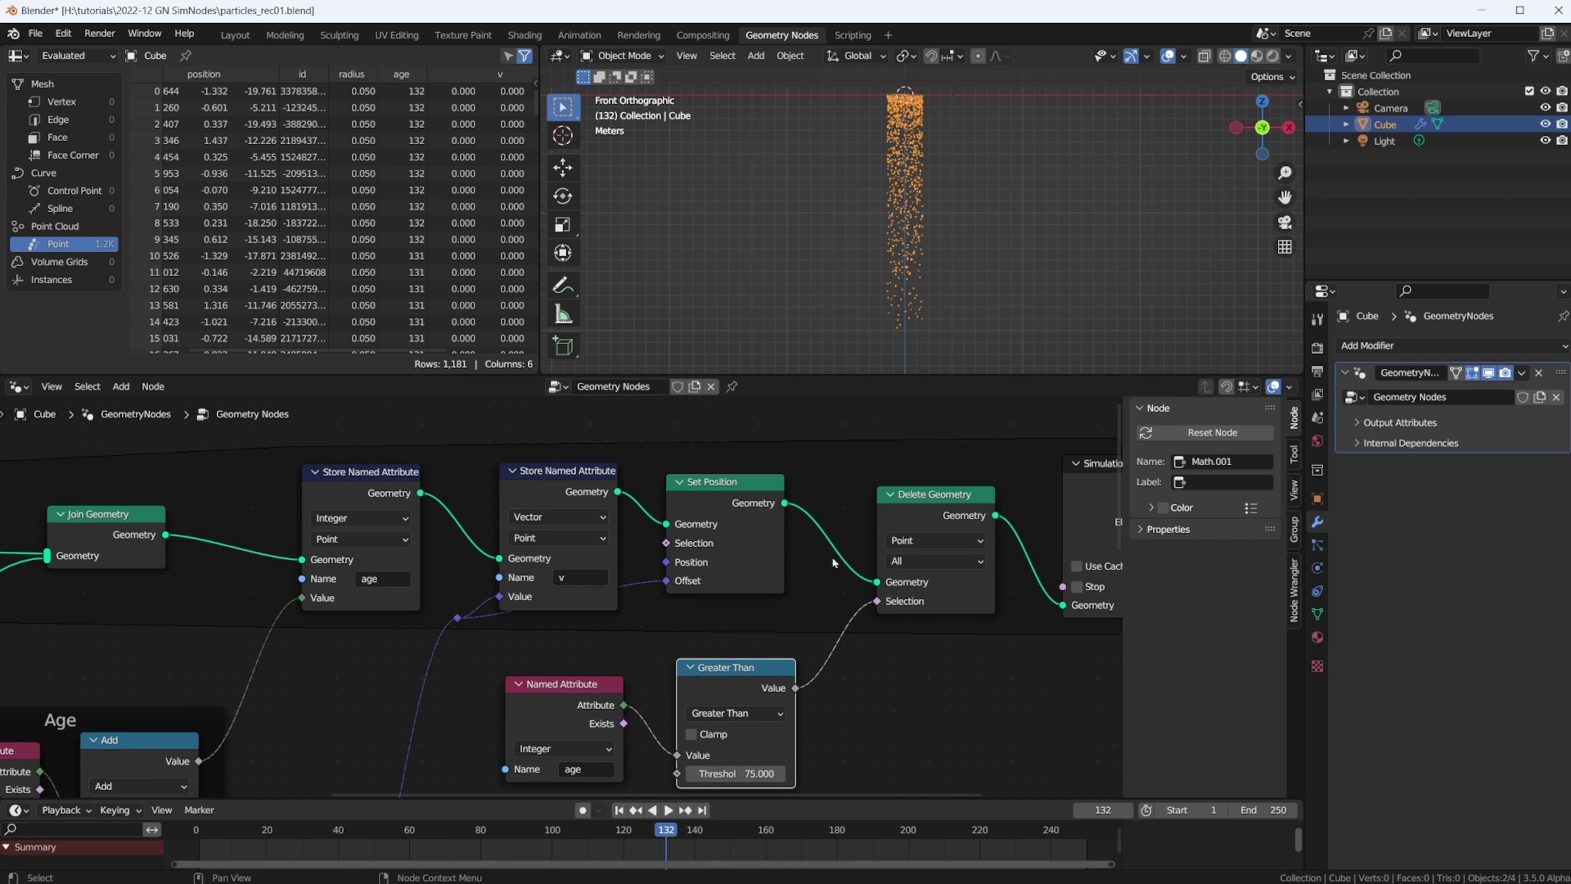
pyautogui.moveTo(941, 501); pyautogui.dragTo(931, 499)
# Replay the simulation up to frame 98 to check the deletion of points older than 75 frames
pyautogui.scroll(-3, 919, 631)
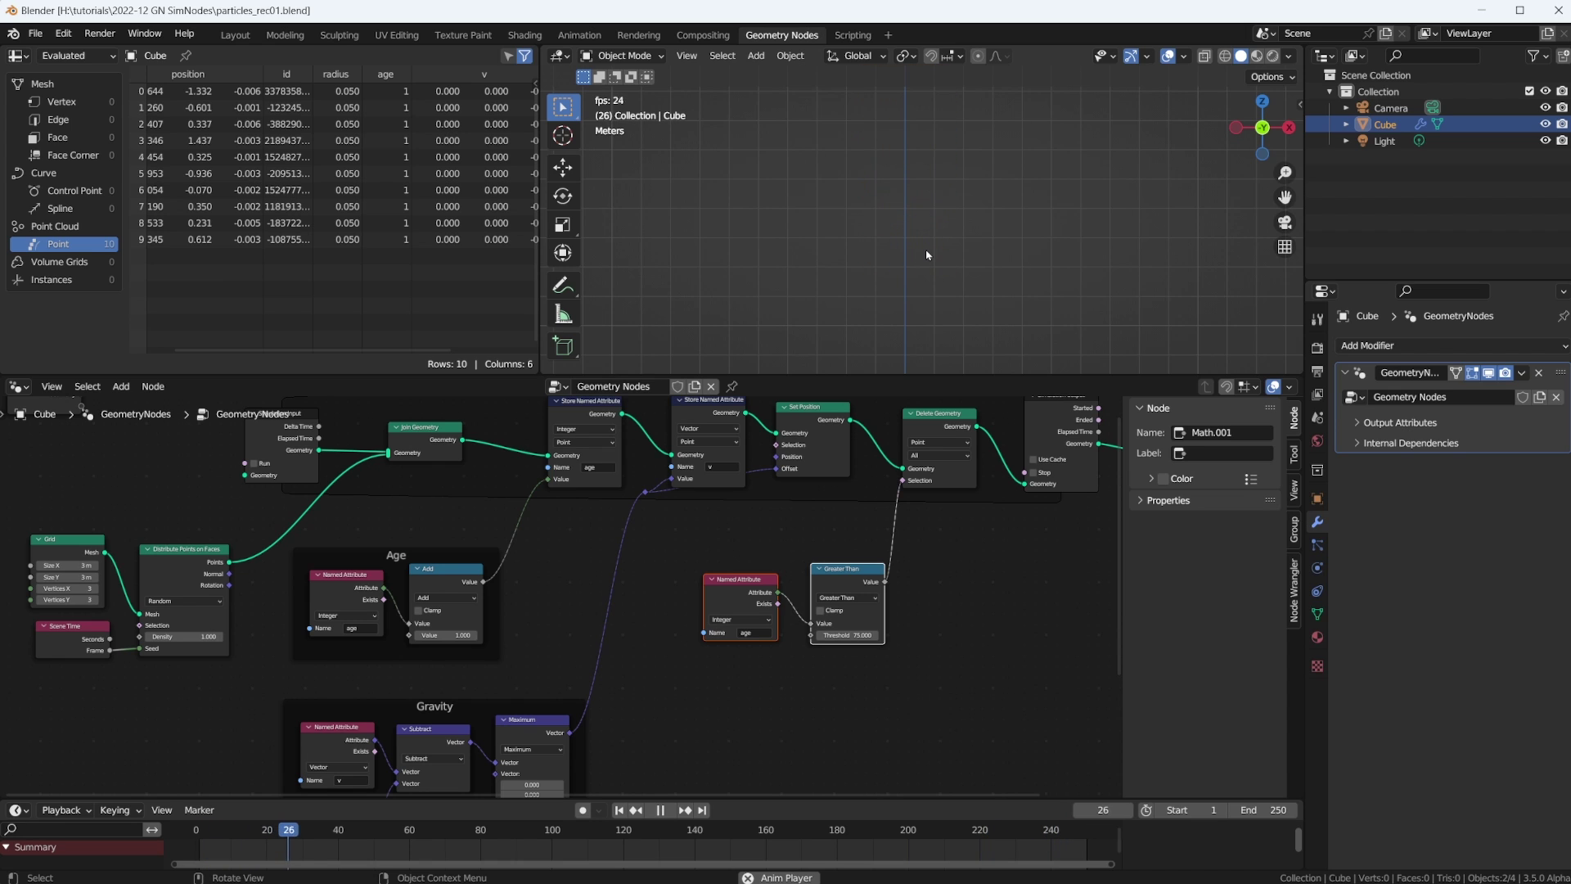
pyautogui.press('space')
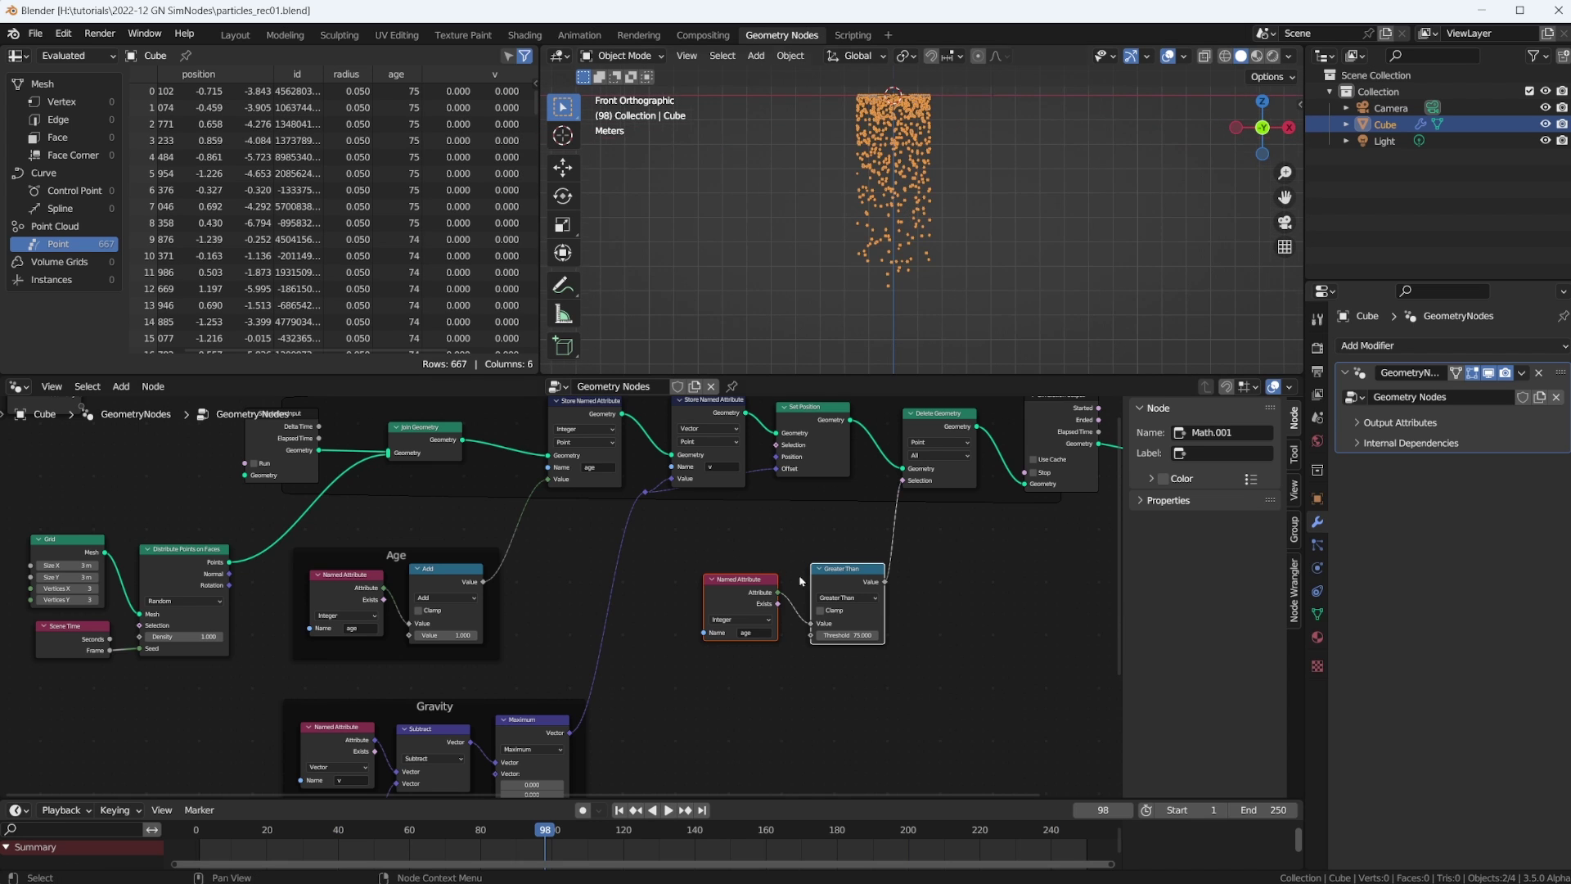
pyautogui.scroll(-5, 773, 639)
pyautogui.scroll(4, 775, 641)
# Move the Group Output node farther from Simulation Output to leave space between them
pyautogui.moveTo(1027, 591); pyautogui.dragTo(740, 647, button='middle')
pyautogui.scroll(1, 899, 100)
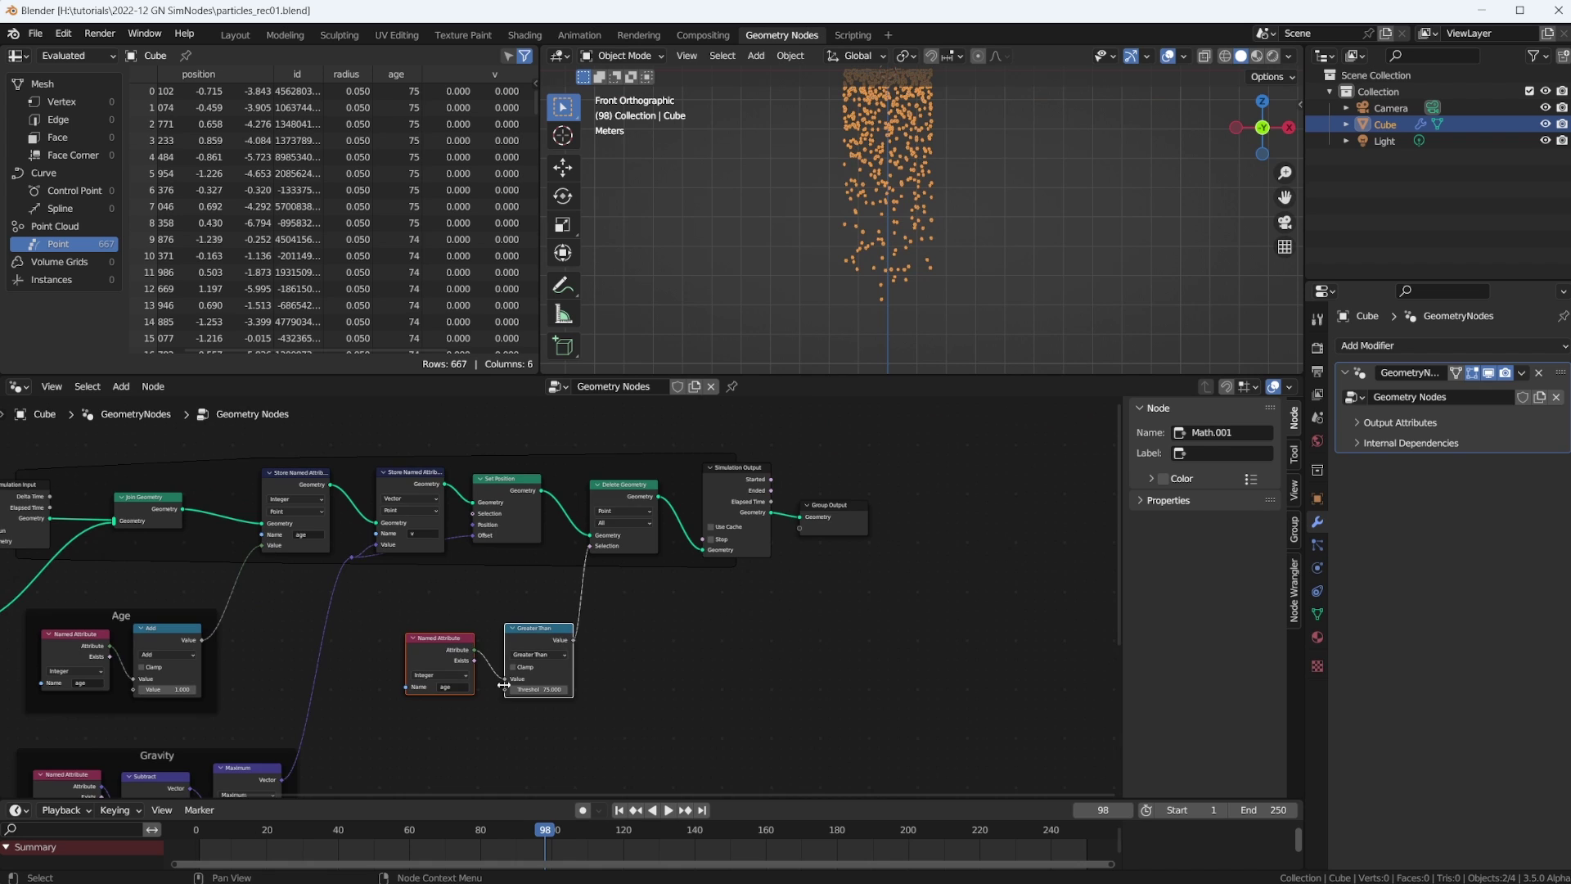
pyautogui.scroll(2, 326, 640)
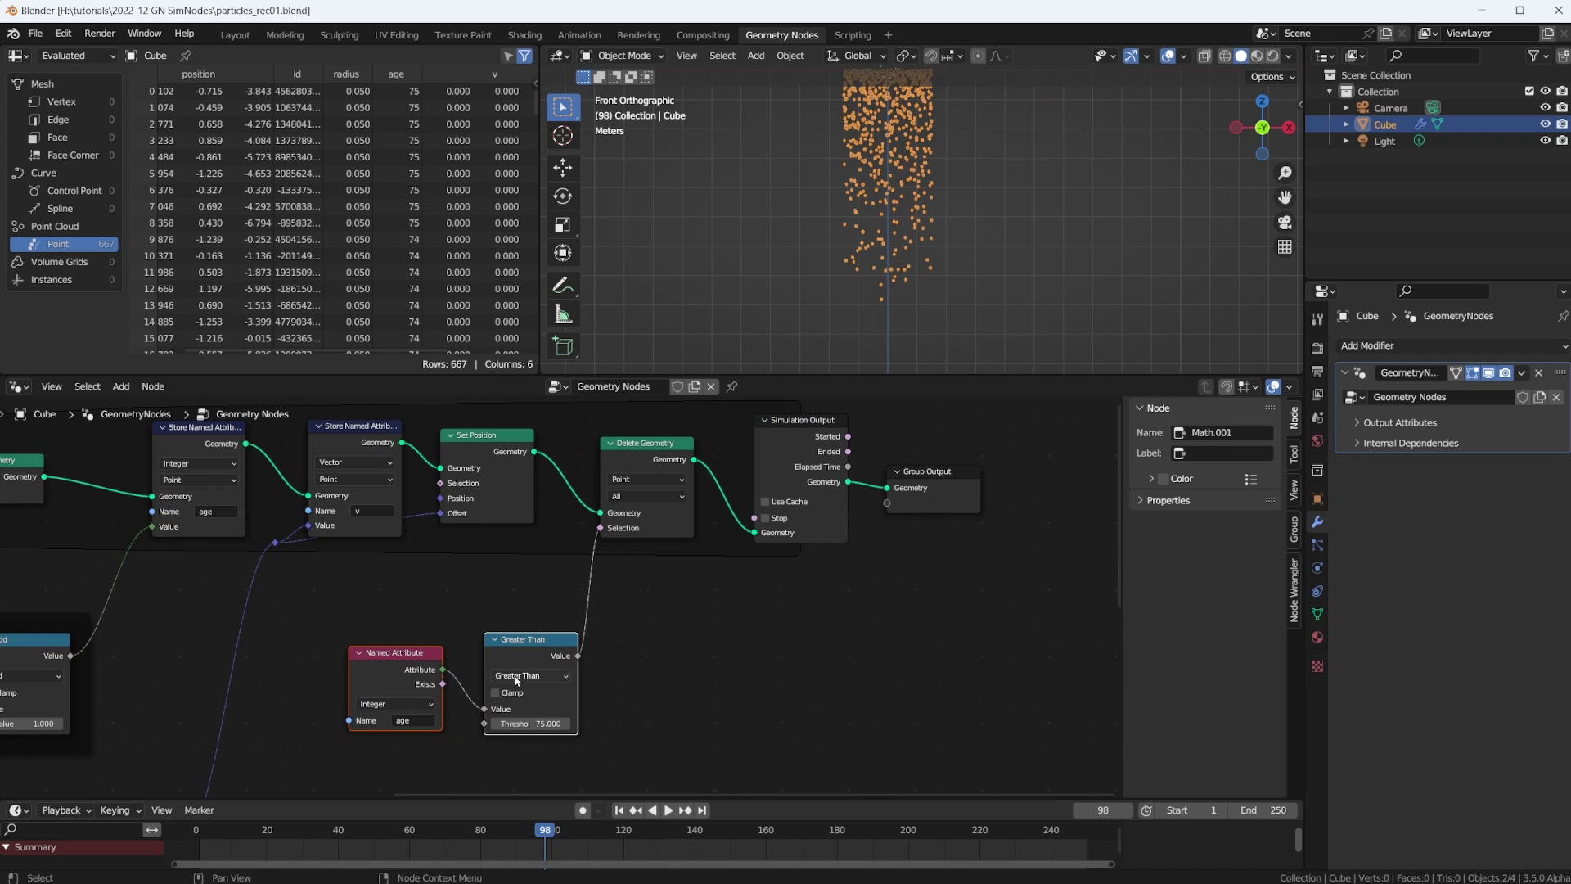
pyautogui.moveTo(925, 481); pyautogui.dragTo(1036, 463)
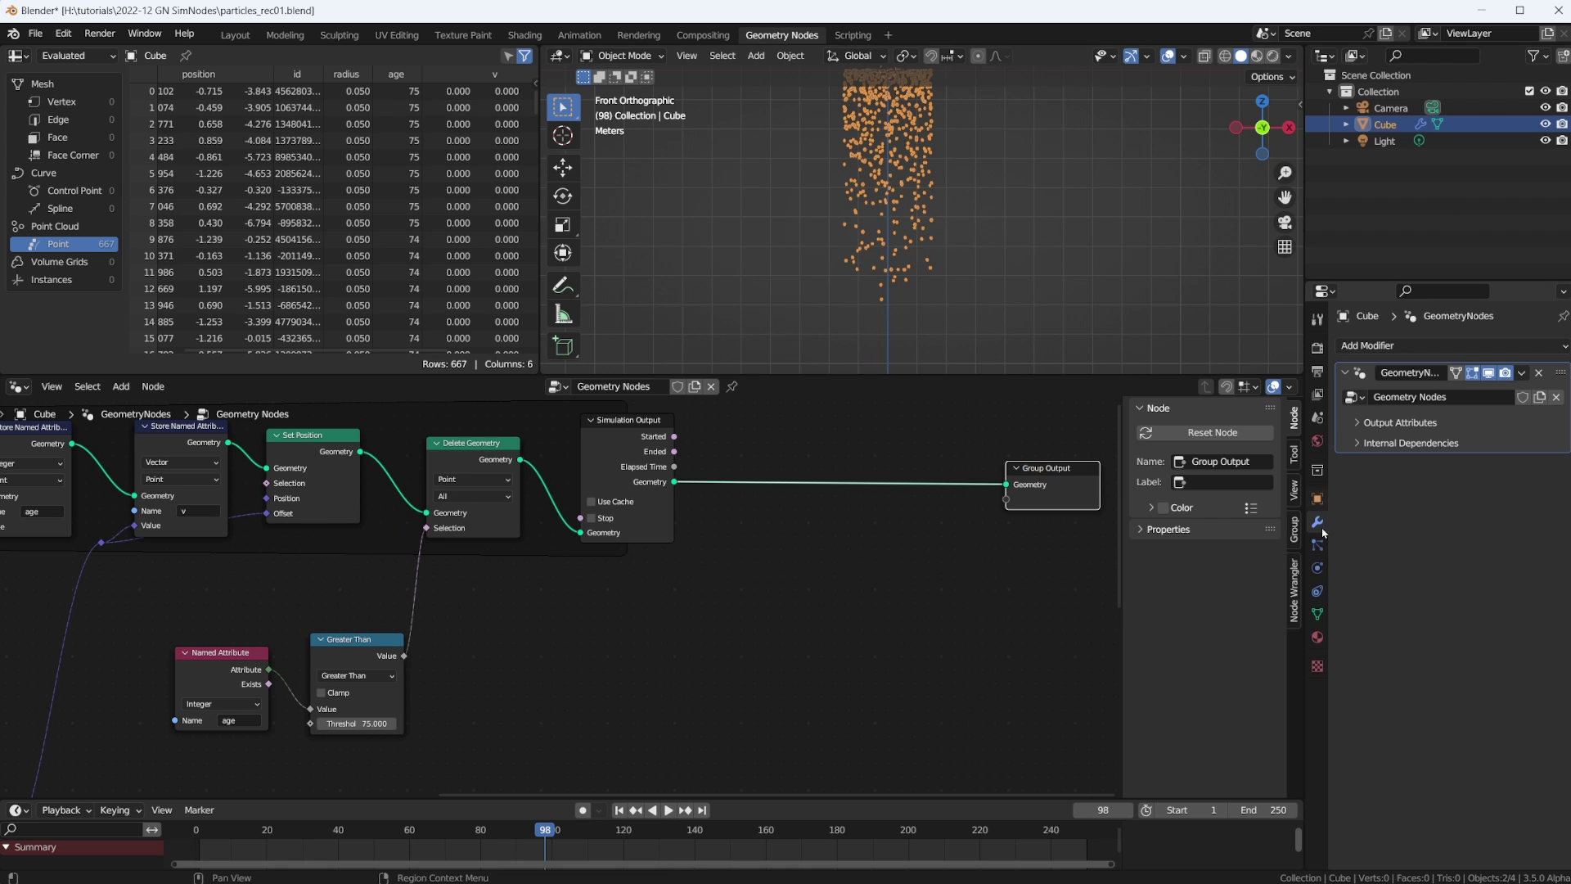
# Open the cube's material in the Shading workspace and enlarge the shader node editor
pyautogui.click(1317, 637)
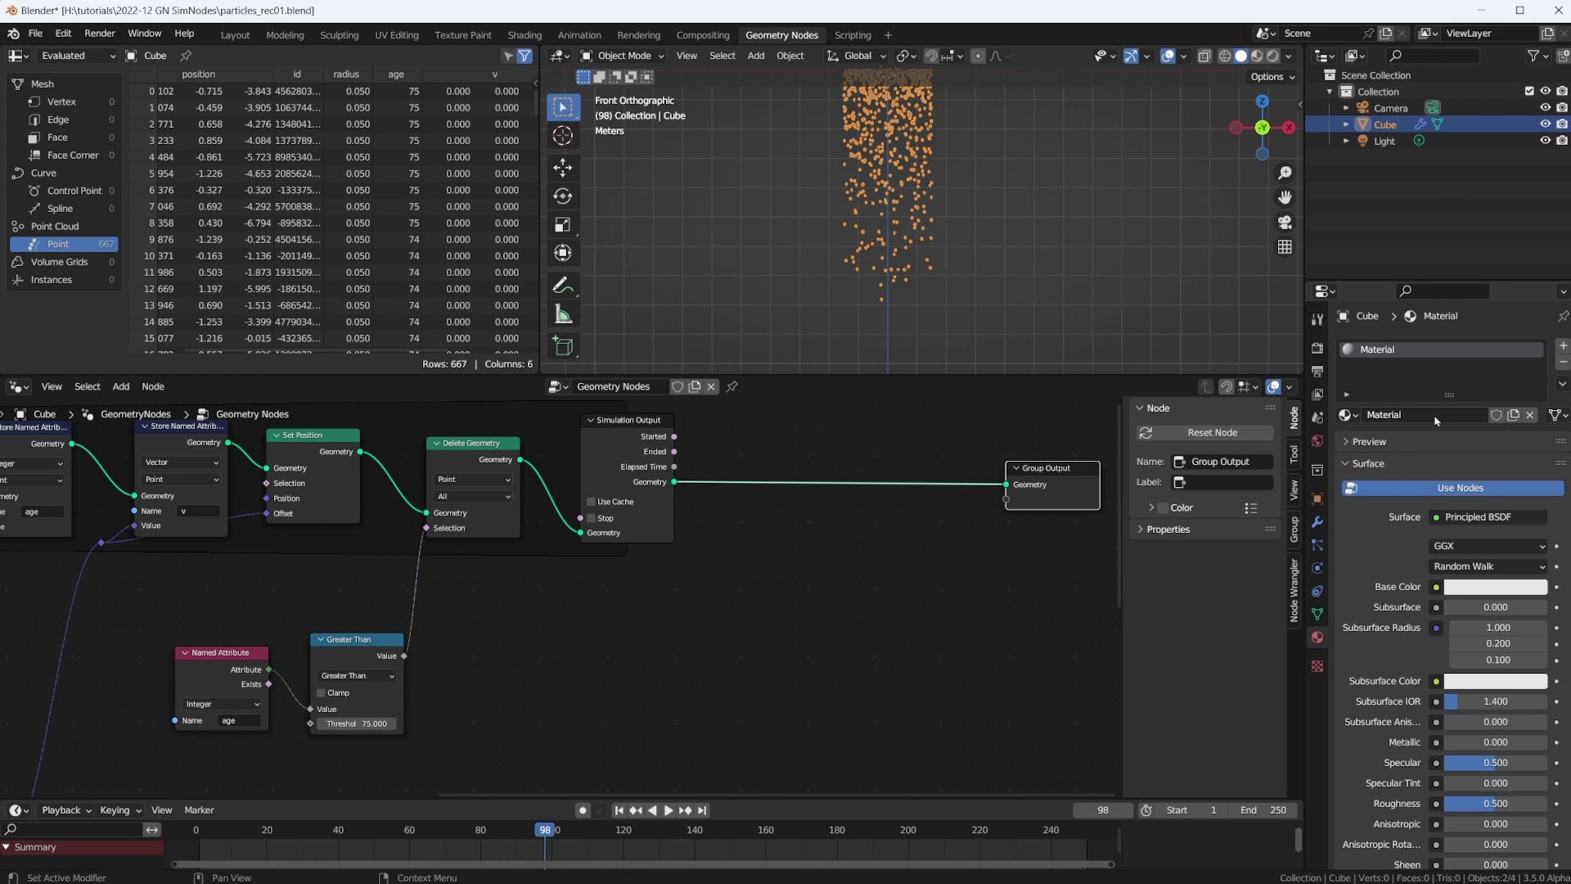
pyautogui.click(525, 35)
pyautogui.moveTo(900, 514); pyautogui.dragTo(898, 361)
pyautogui.moveTo(958, 537); pyautogui.dragTo(1157, 582, button='middle')
# Switch the material's Principled BSDF node to an Emission shader and place it beside Material Output
pyautogui.click(940, 472)
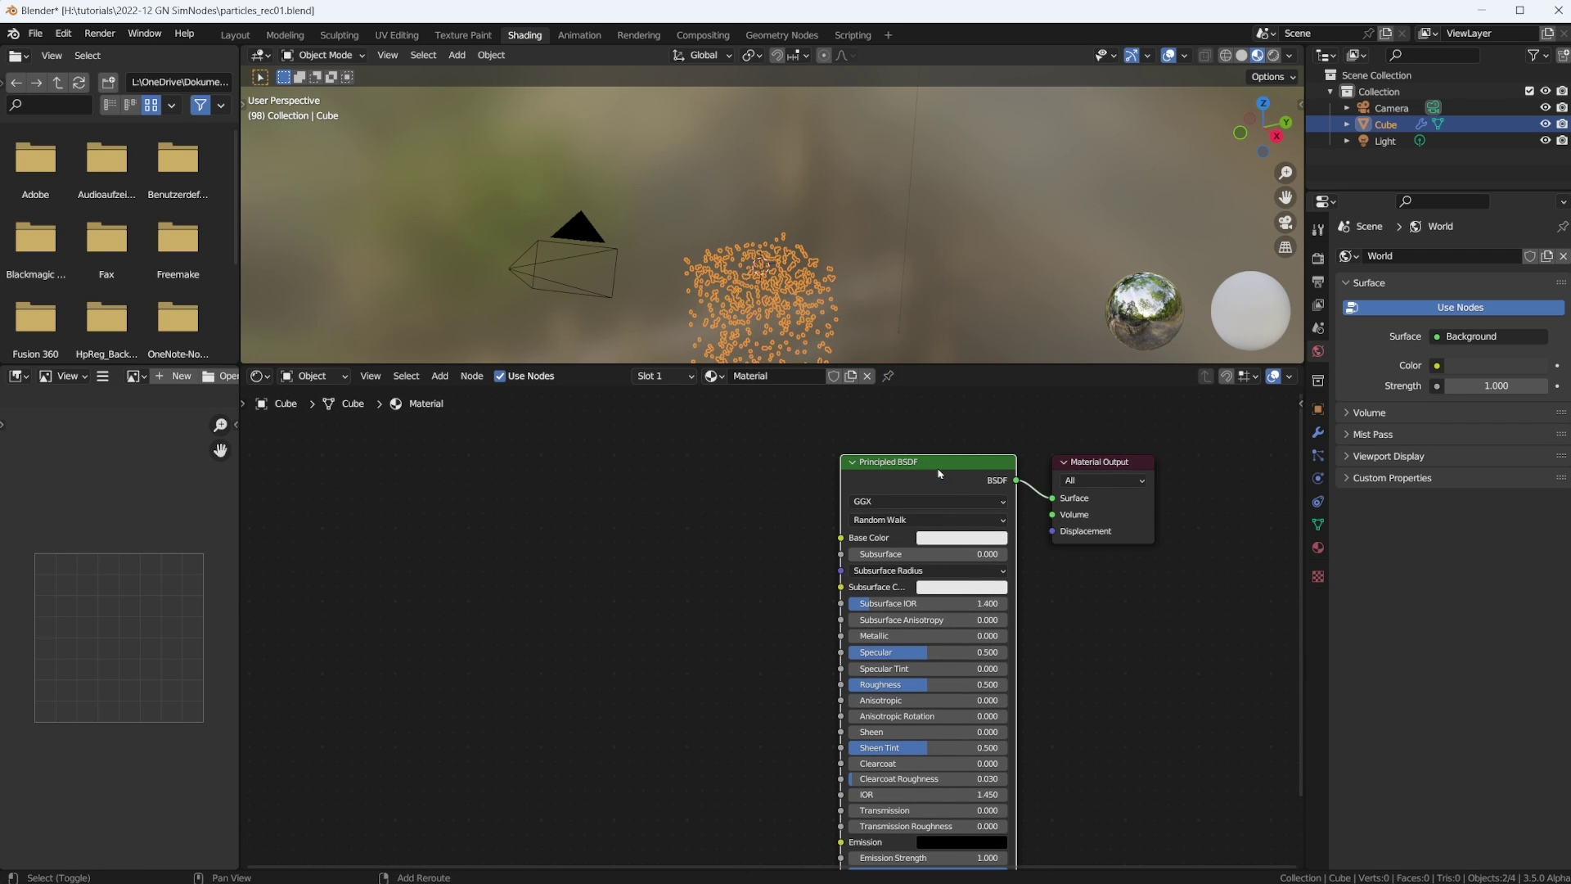
pyautogui.hotkey('shift', 's')
pyautogui.click(908, 500)
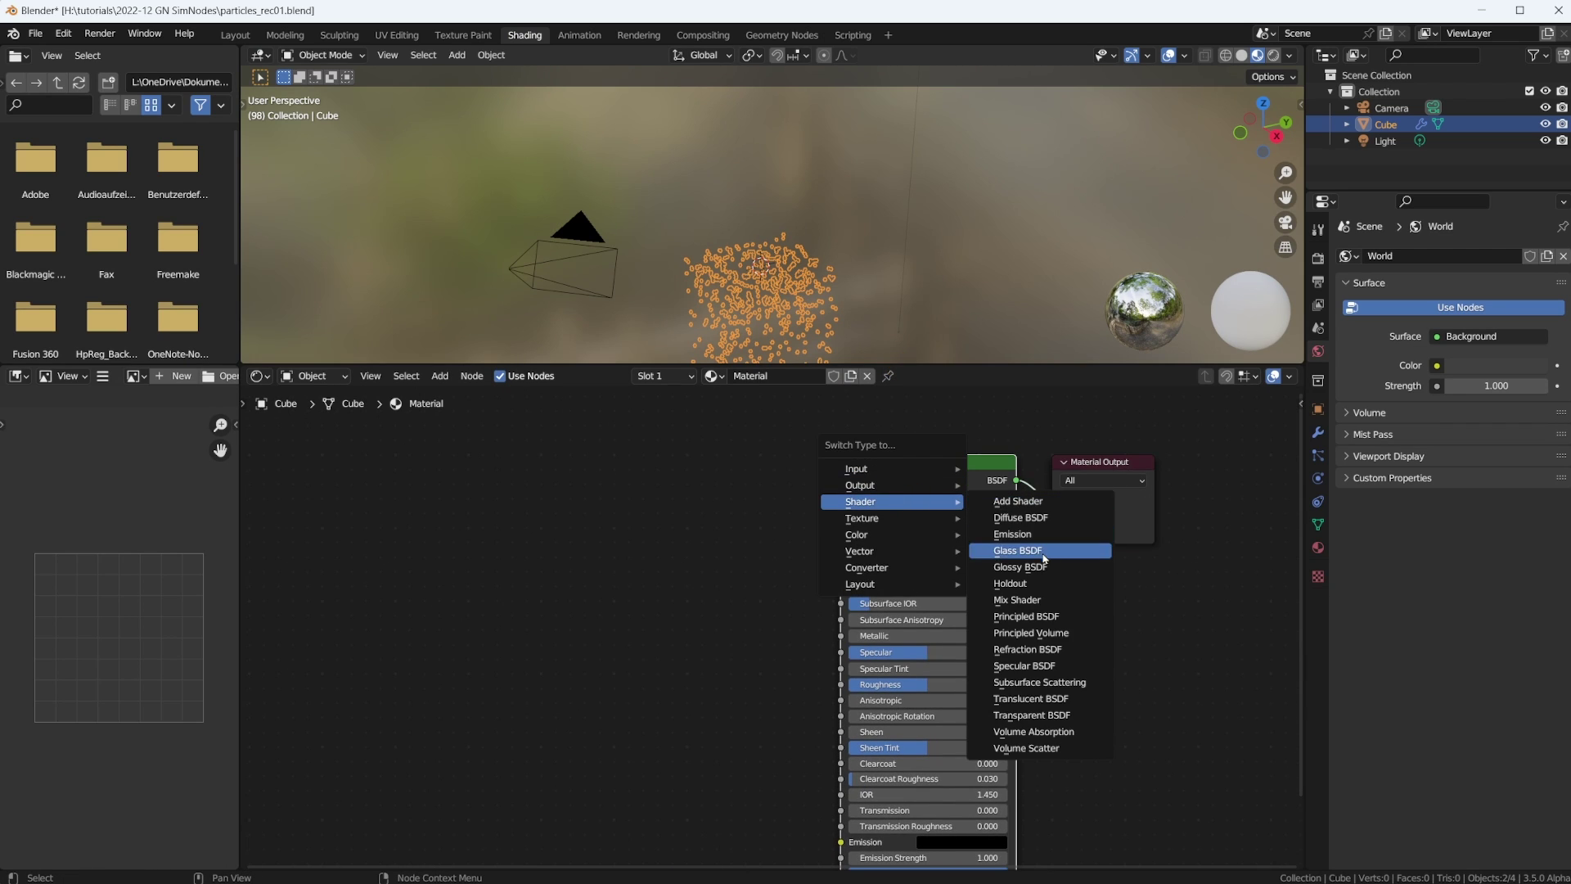
pyautogui.click(1015, 535)
pyautogui.moveTo(905, 459); pyautogui.dragTo(954, 466)
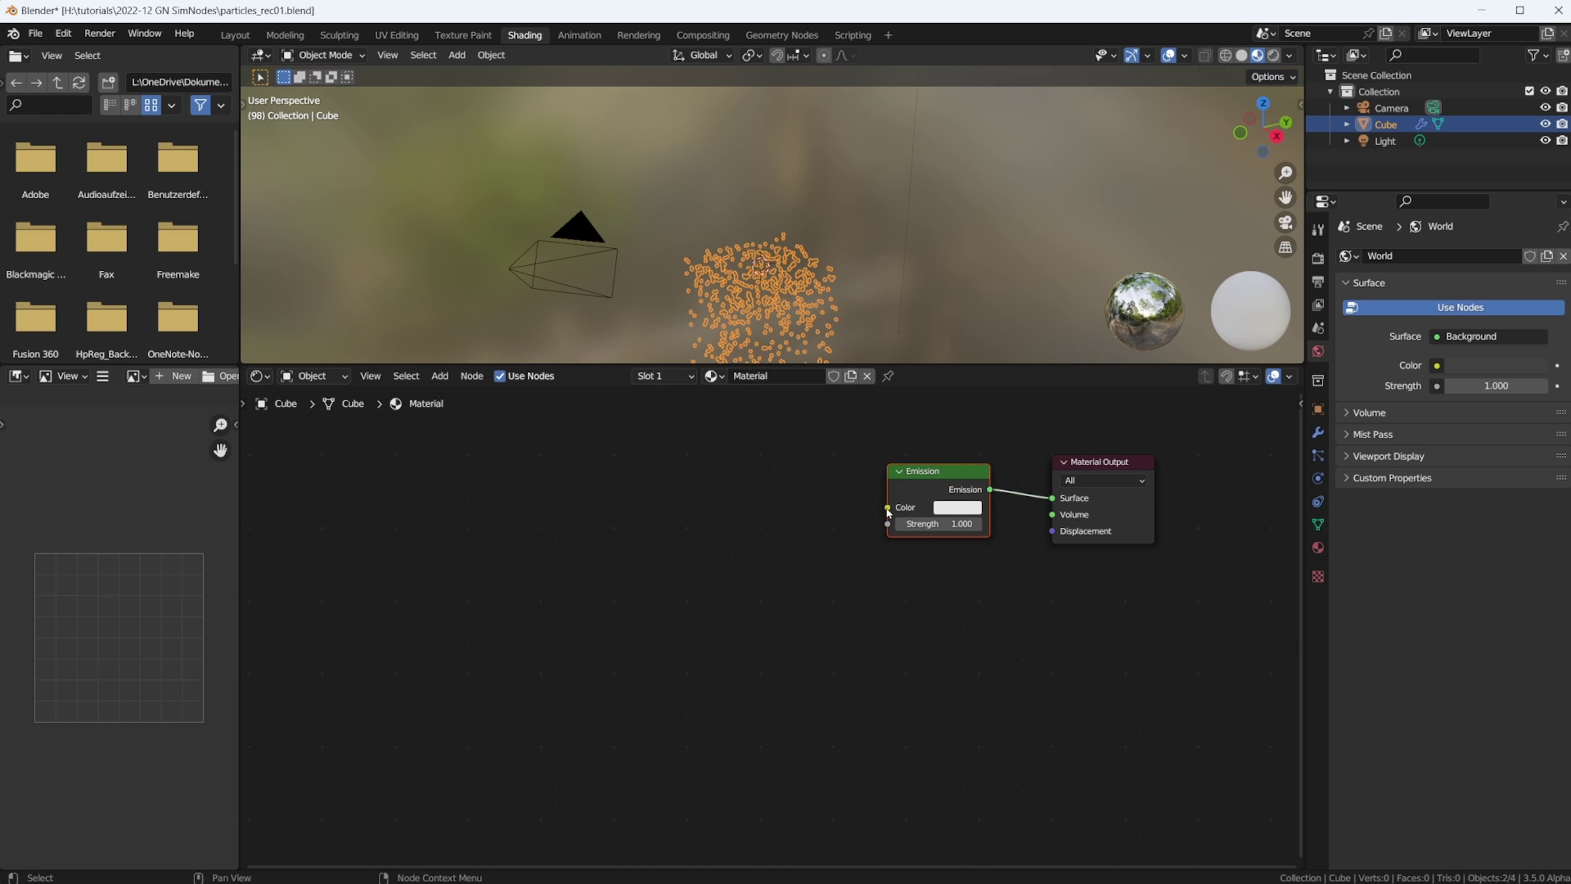
# Add an Attribute node named age and link its Fac output to the Emission node's Color
pyautogui.moveTo(887, 507); pyautogui.dragTo(648, 514)
pyautogui.write('attr')
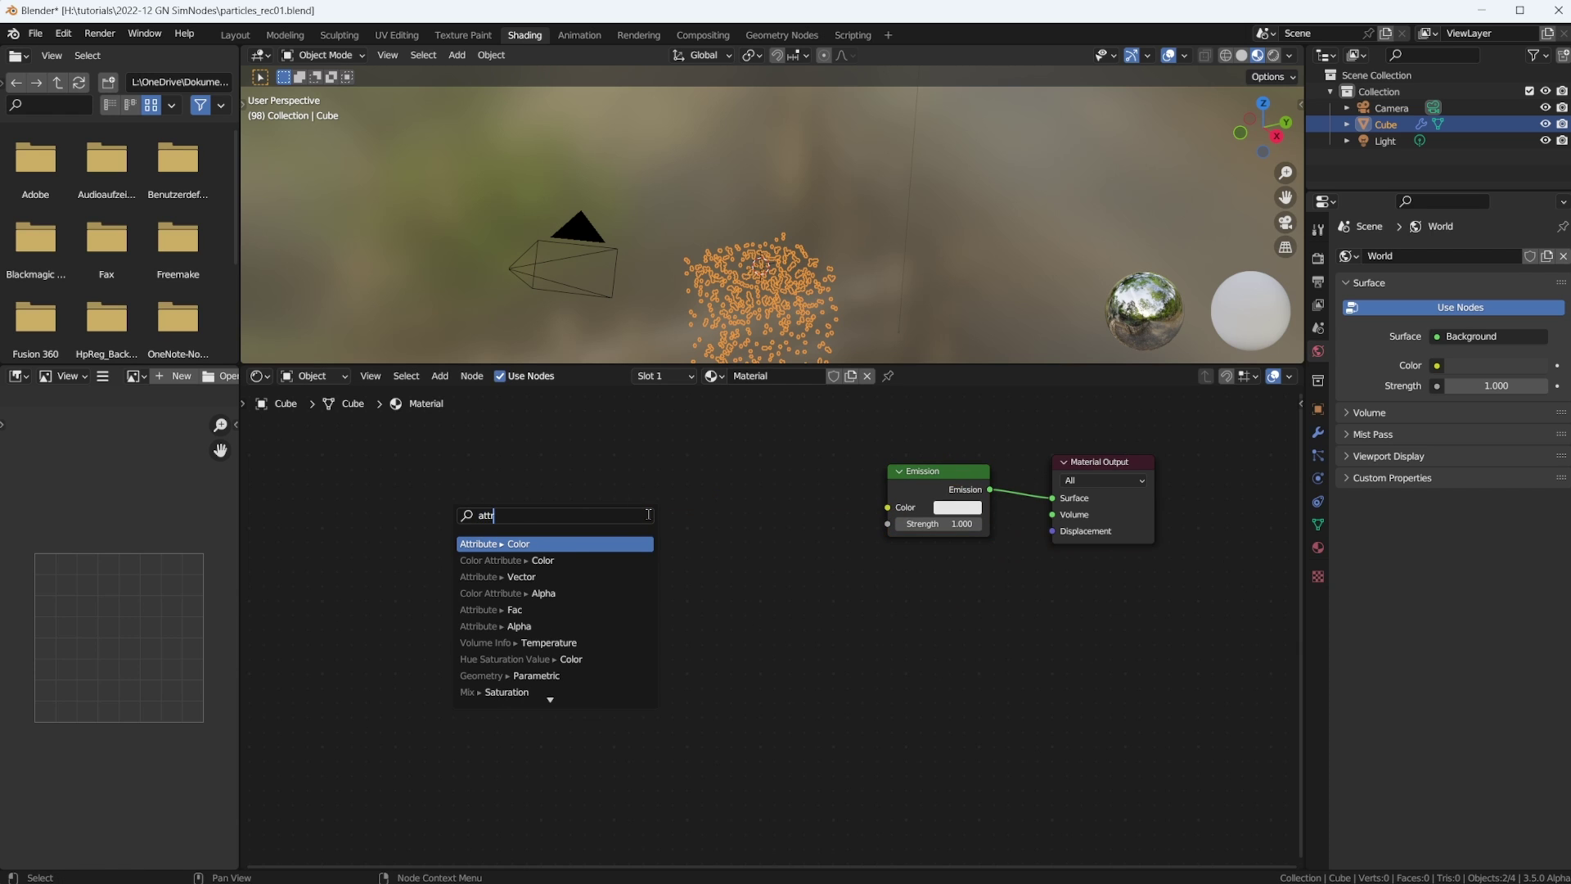
pyautogui.click(562, 610)
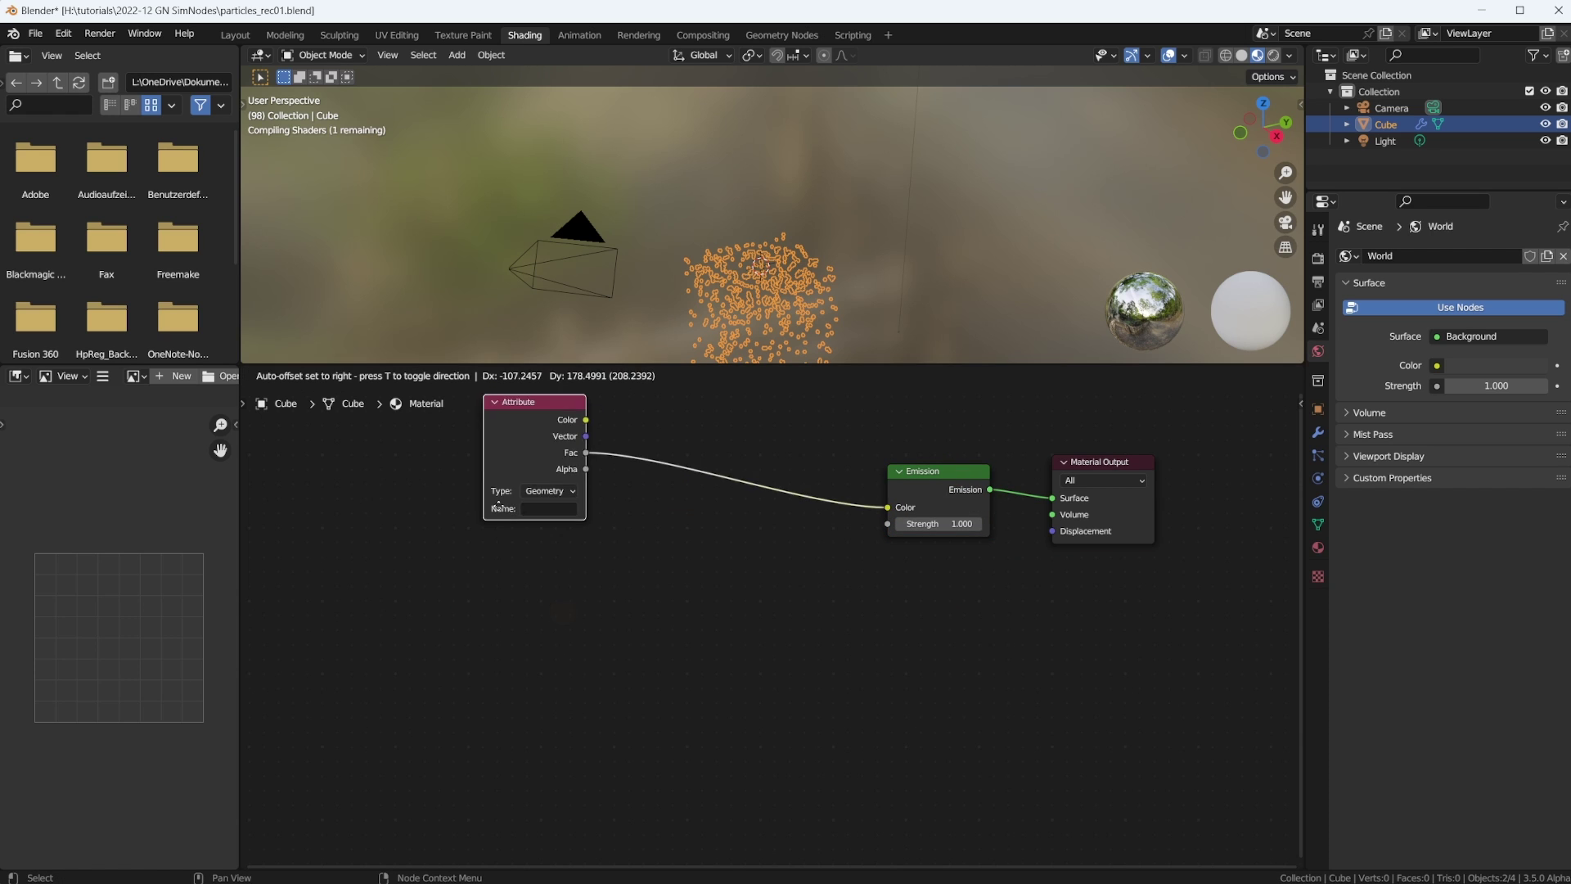
pyautogui.click(525, 591)
pyautogui.scroll(2, 525, 591)
pyautogui.click(499, 575)
pyautogui.write('age')
pyautogui.click(733, 582)
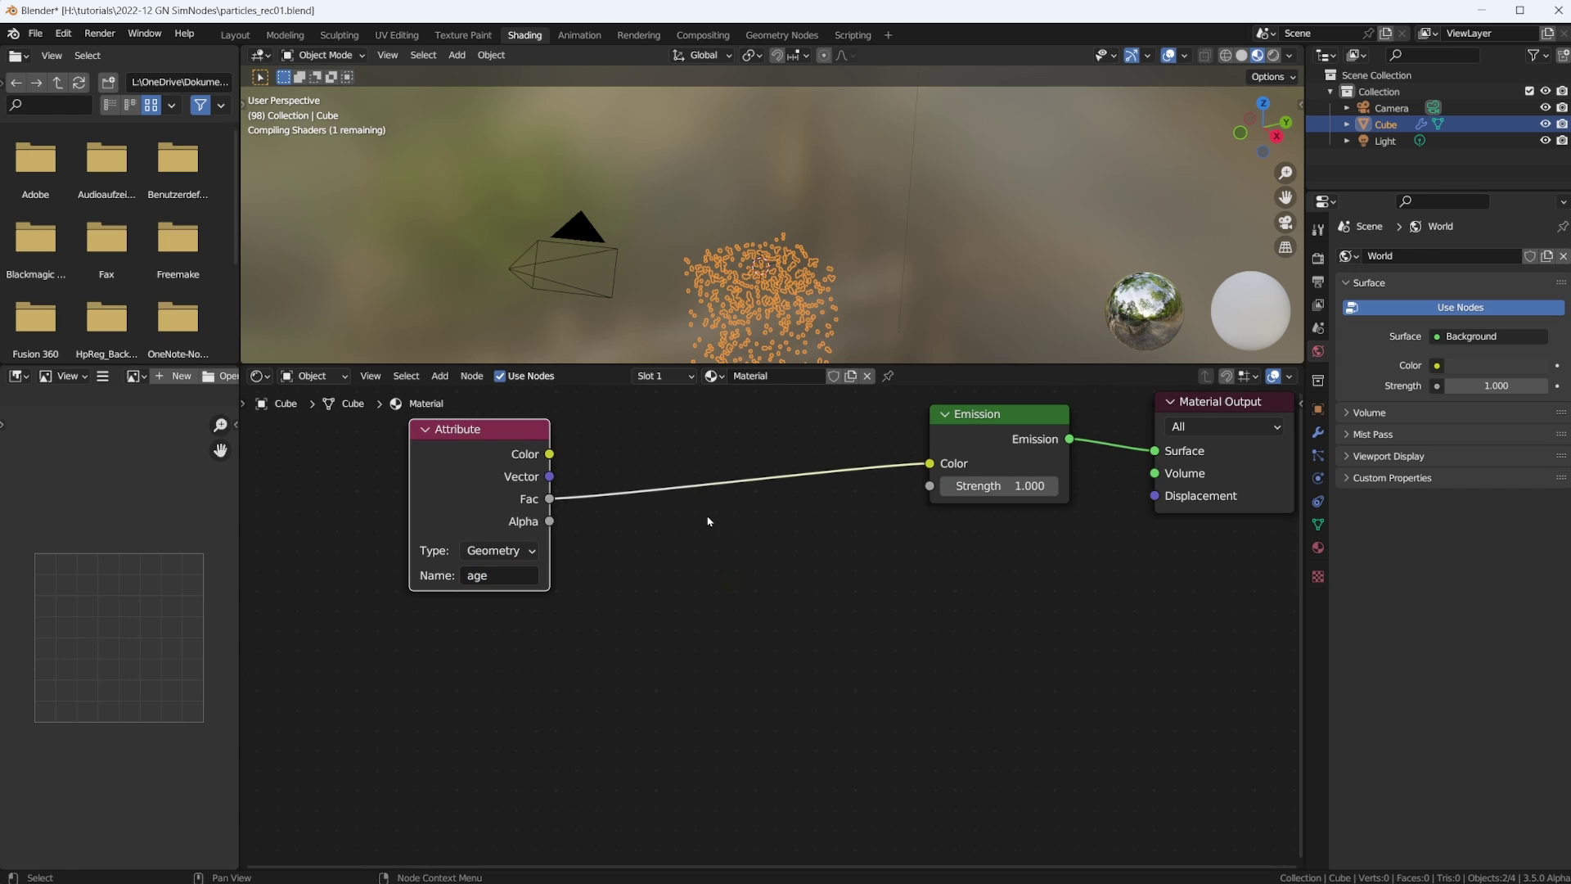
# Insert a ColorRamp node on the link between the Attribute node's Fac output and the Emission color
pyautogui.hotkey('shift', 'a')
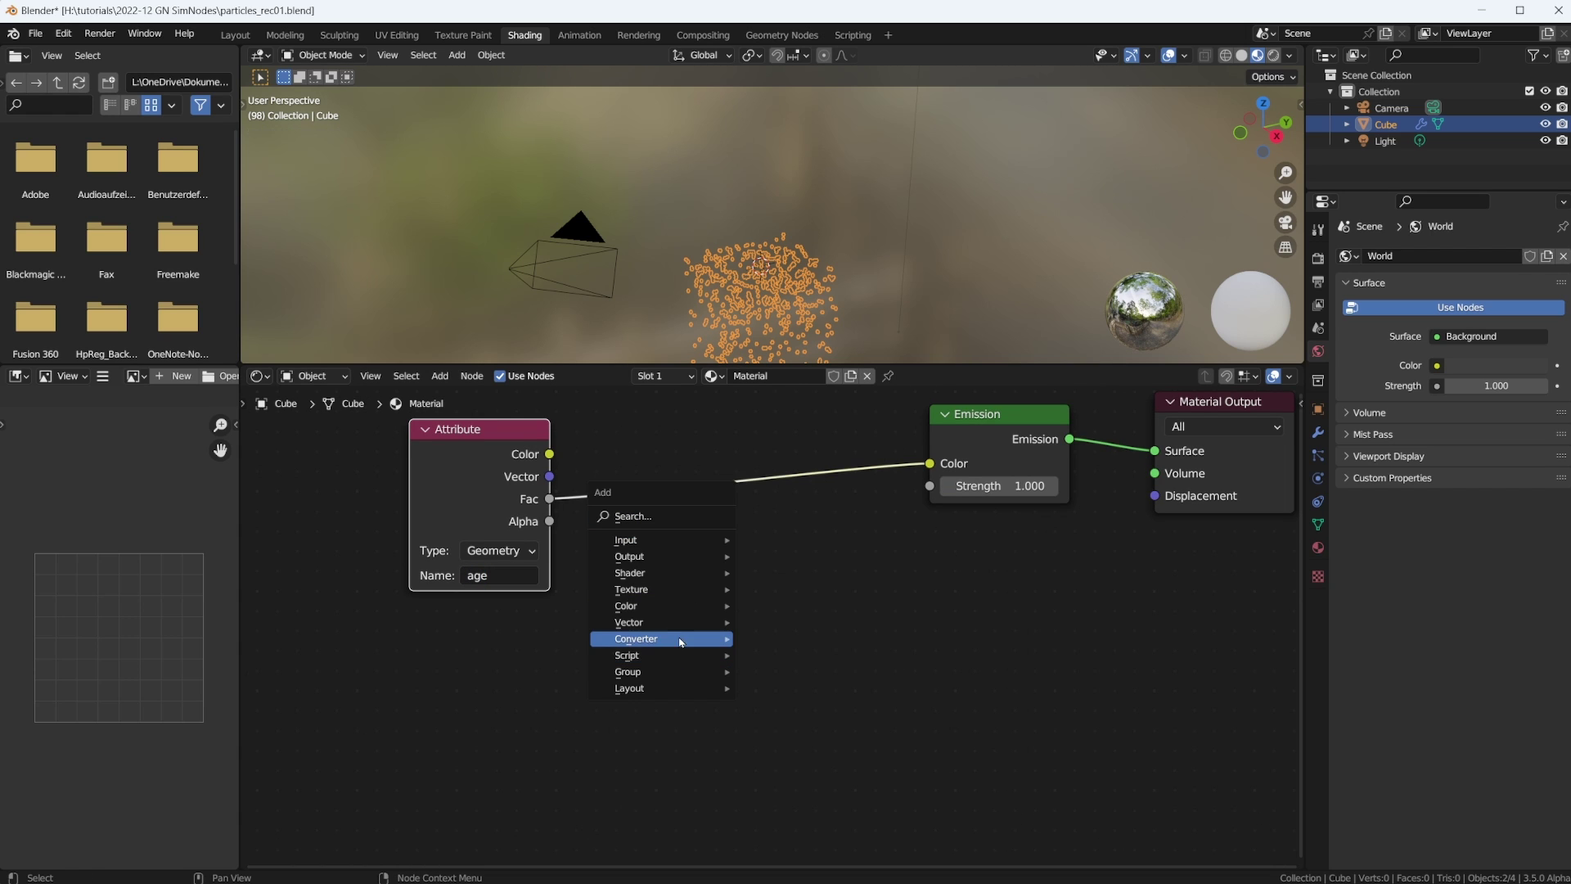
pyautogui.click(678, 637)
pyautogui.click(786, 440)
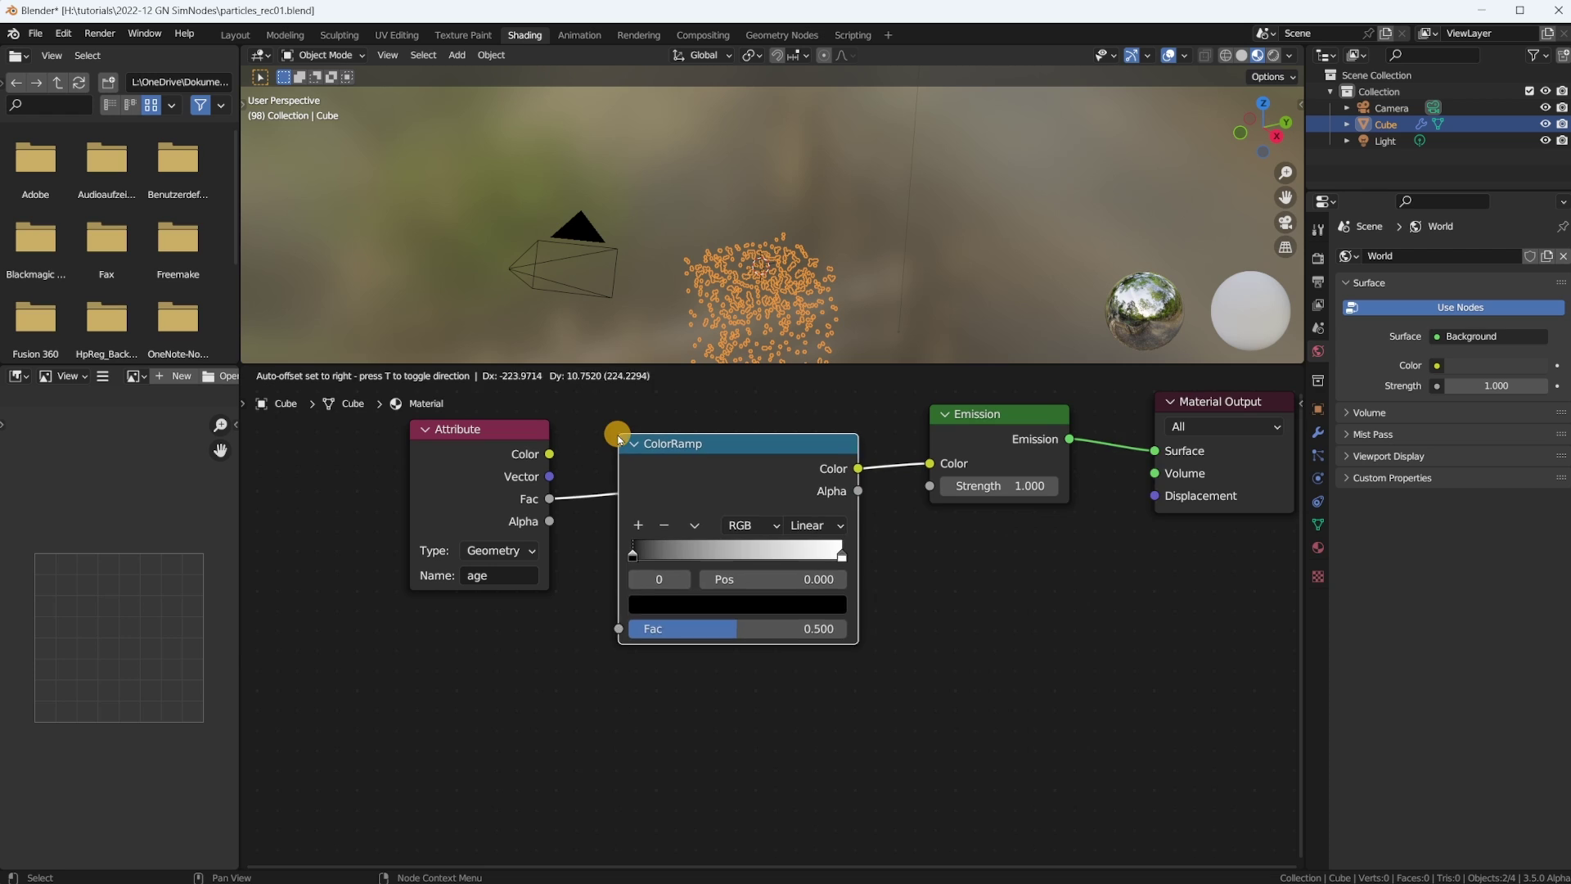
pyautogui.click(613, 435)
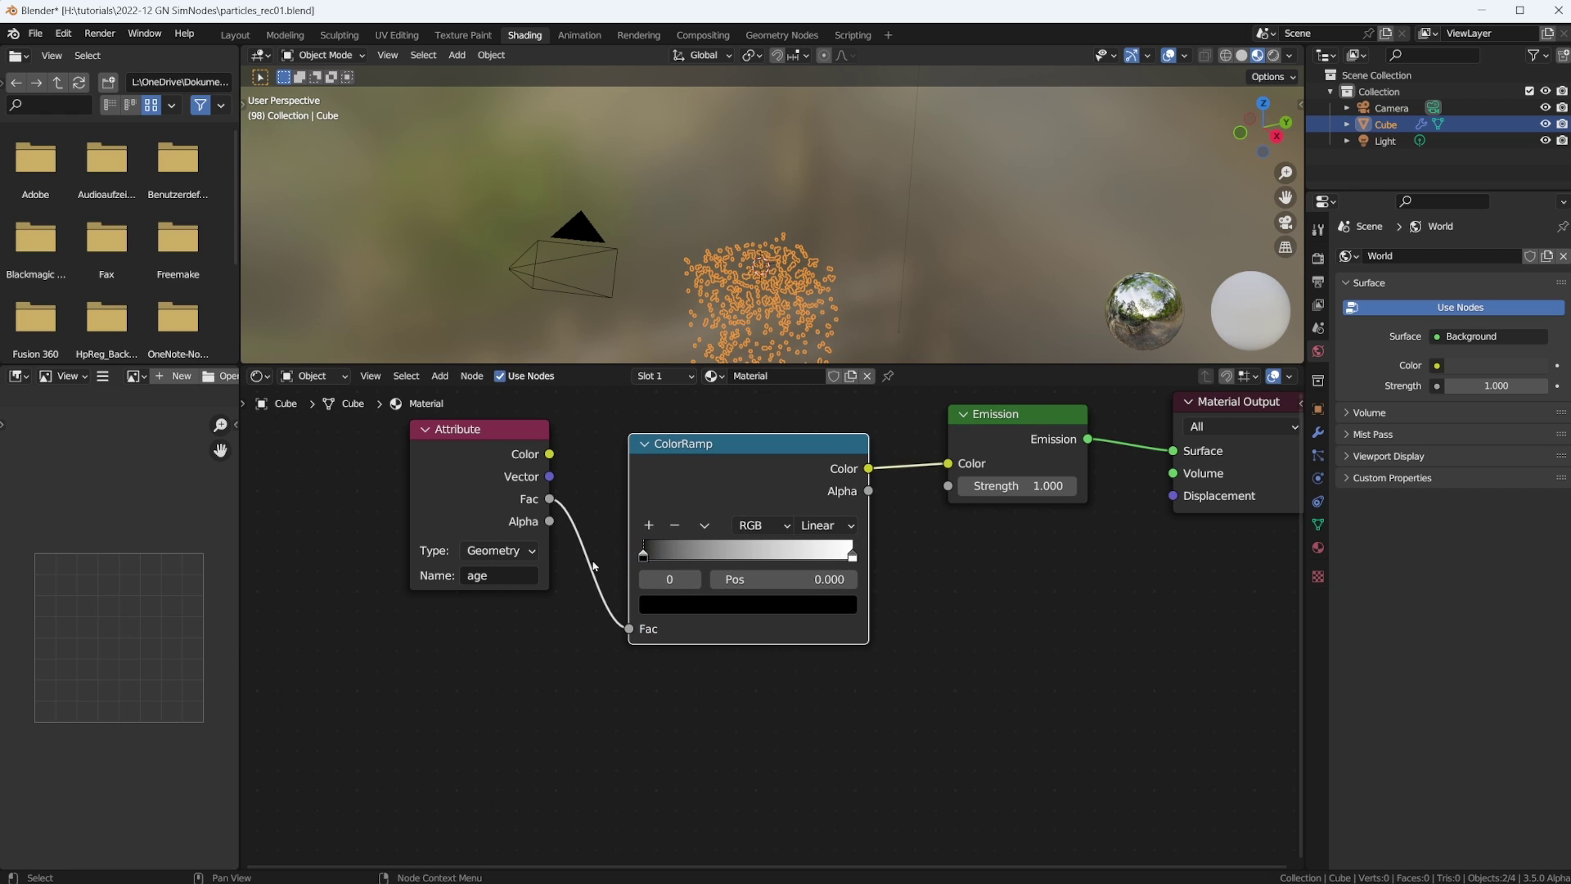
# Make the ramp's first stop white and add three intermediate color stops
pyautogui.click(685, 603)
pyautogui.moveTo(810, 347); pyautogui.dragTo(810, 315)
pyautogui.click(649, 525)
pyautogui.click(649, 526)
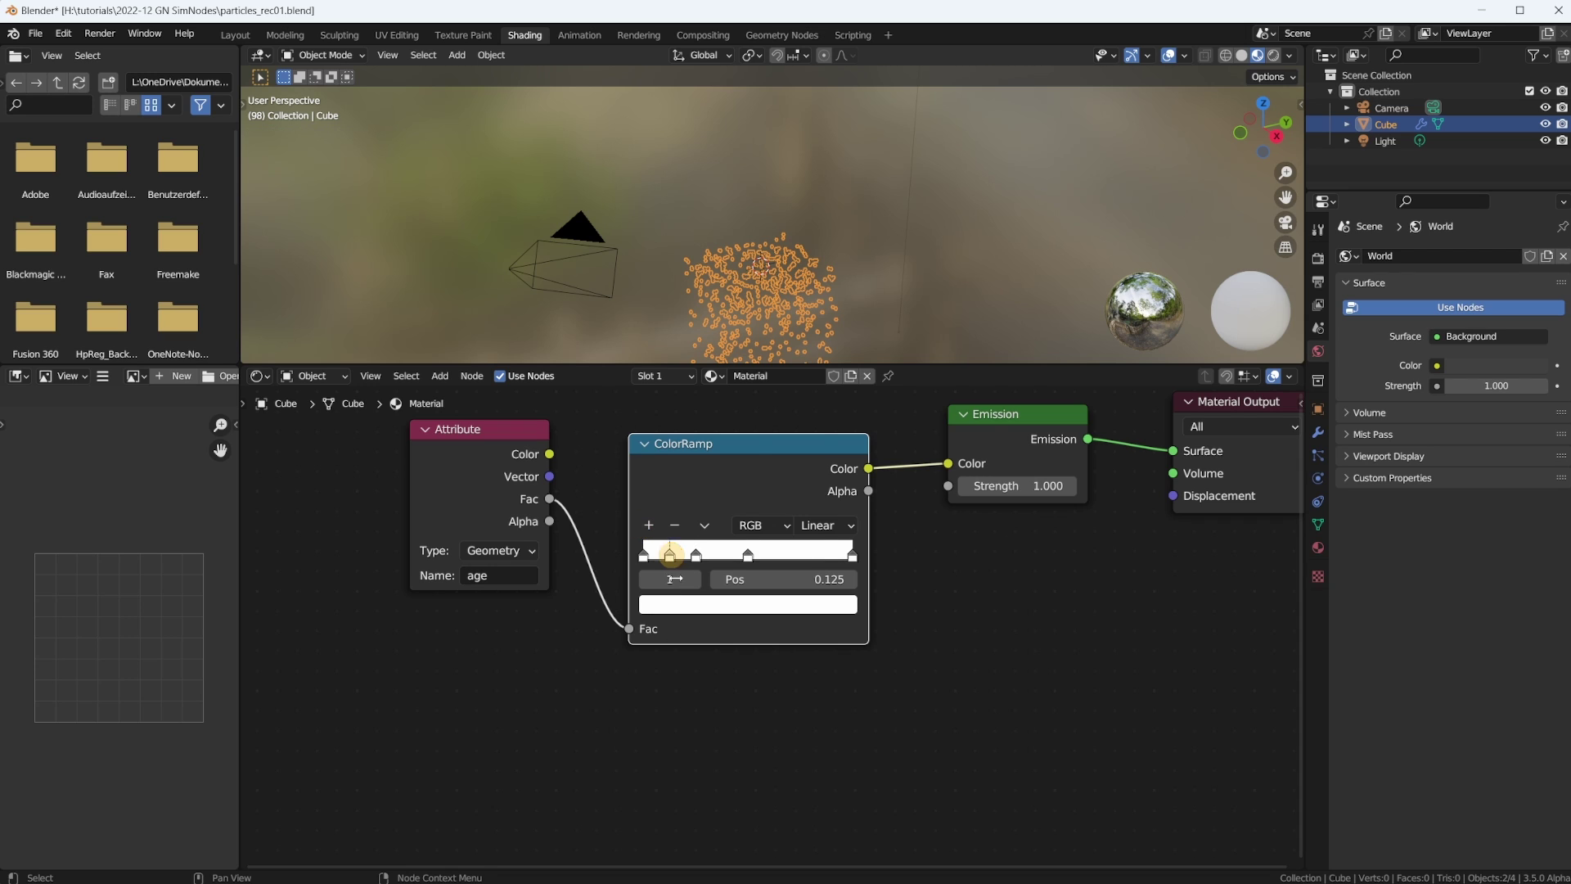
# Color the ramp stop at 0.125 yellow and the stop at 0.250 orange
pyautogui.click(682, 606)
pyautogui.click(684, 423)
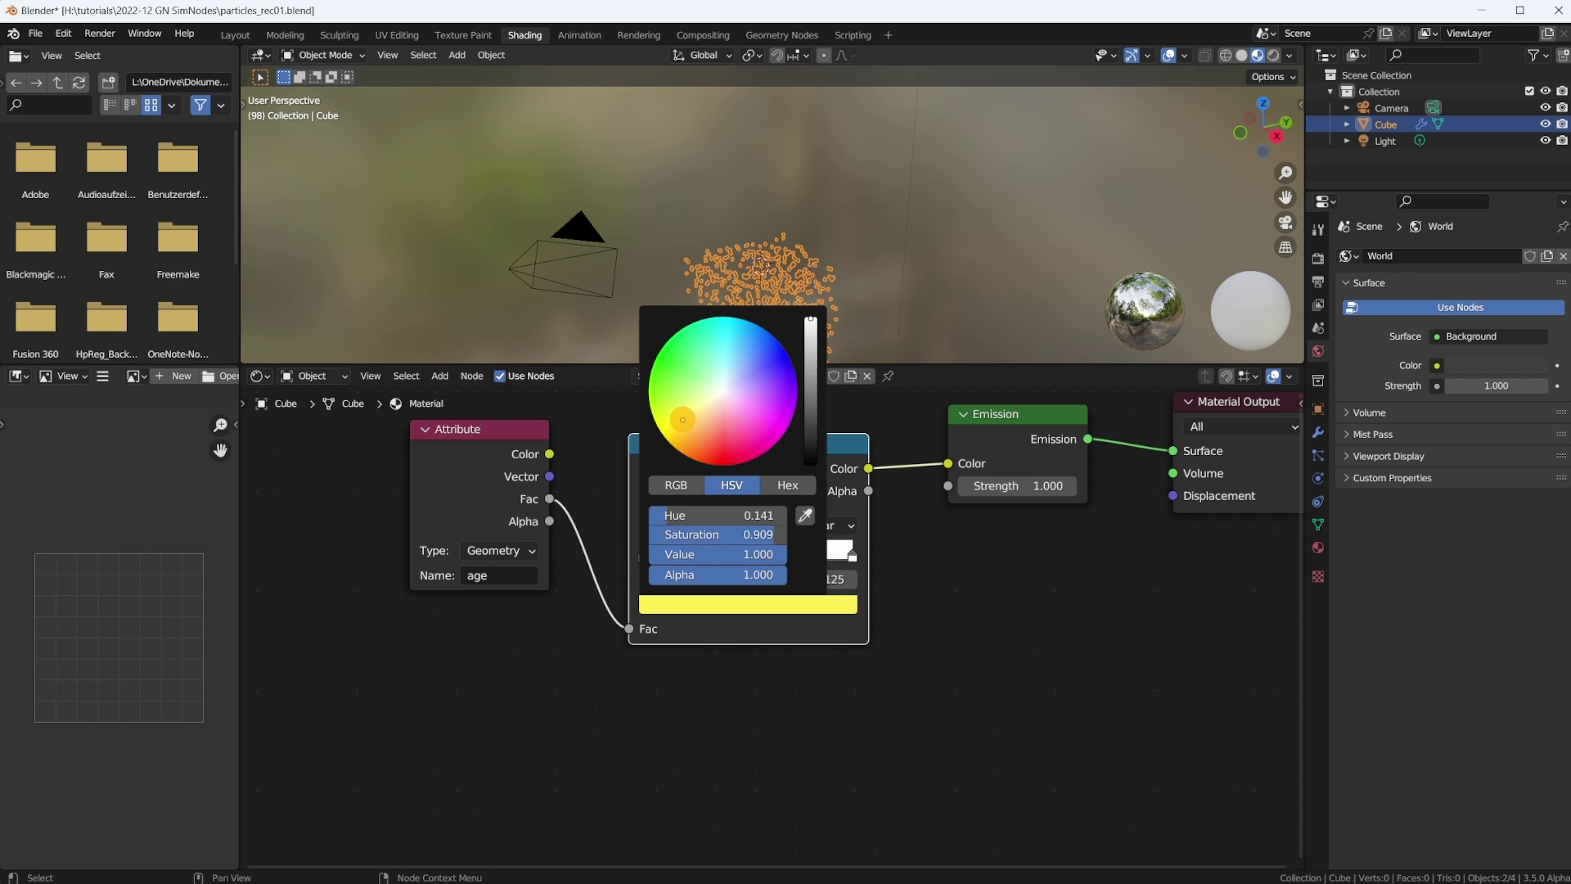
pyautogui.moveTo(682, 420)
pyautogui.mouseDown()
pyautogui.moveTo(698, 414)
pyautogui.moveTo(675, 448)
pyautogui.mouseUp()
pyautogui.click(696, 555)
pyautogui.click(710, 605)
pyautogui.click(673, 441)
# Color the ramp's middle stop at 0.500 pure red and its end stop at 1.000 black
pyautogui.click(748, 556)
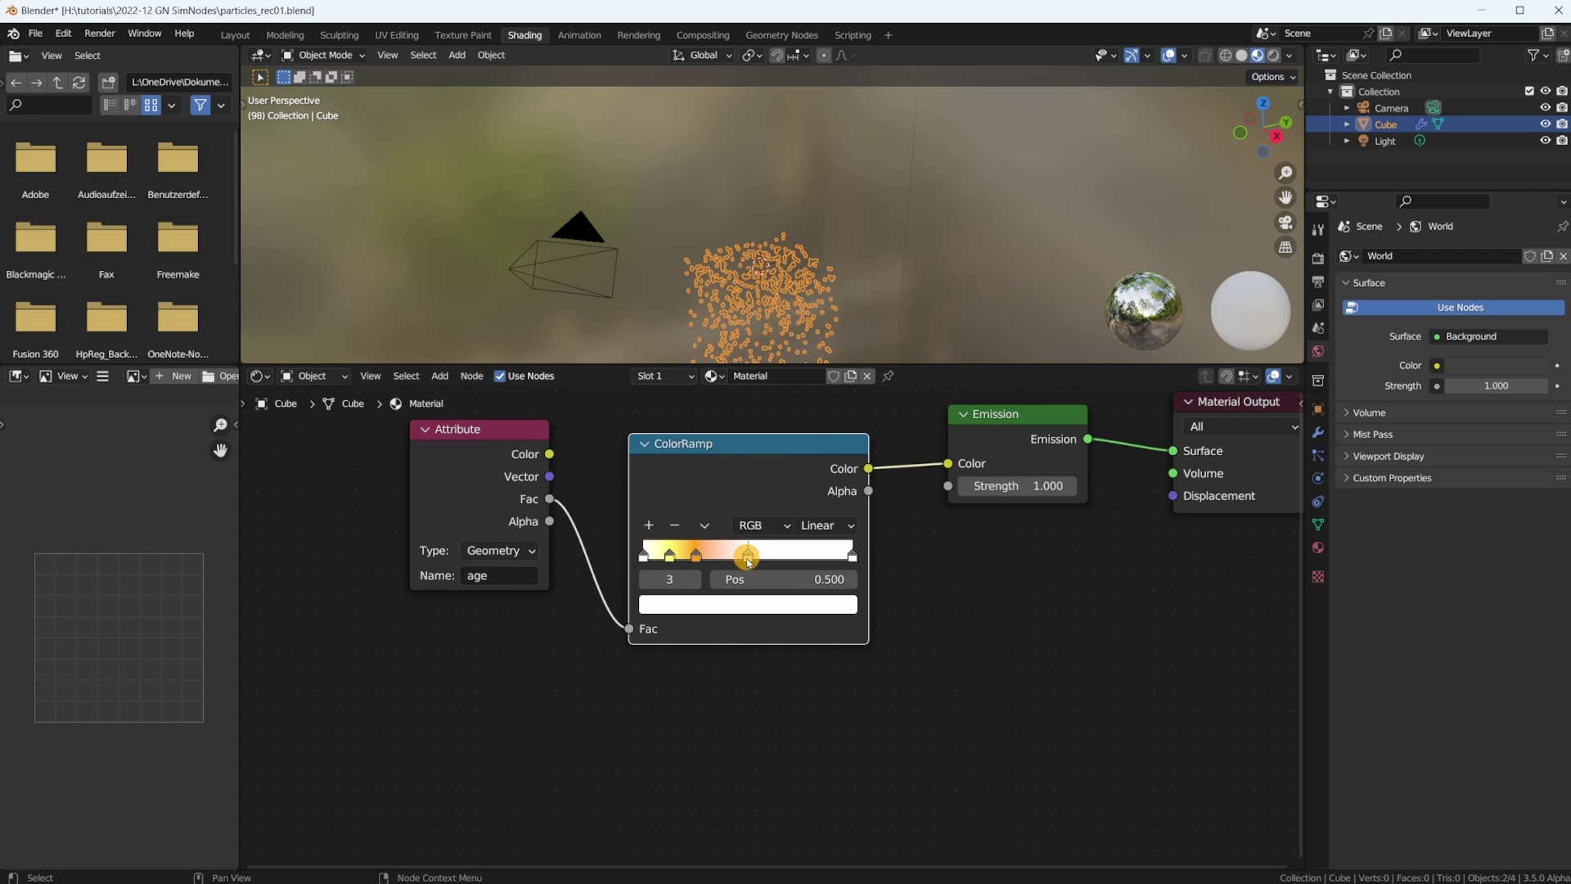
pyautogui.click(734, 613)
pyautogui.moveTo(716, 467); pyautogui.dragTo(712, 474)
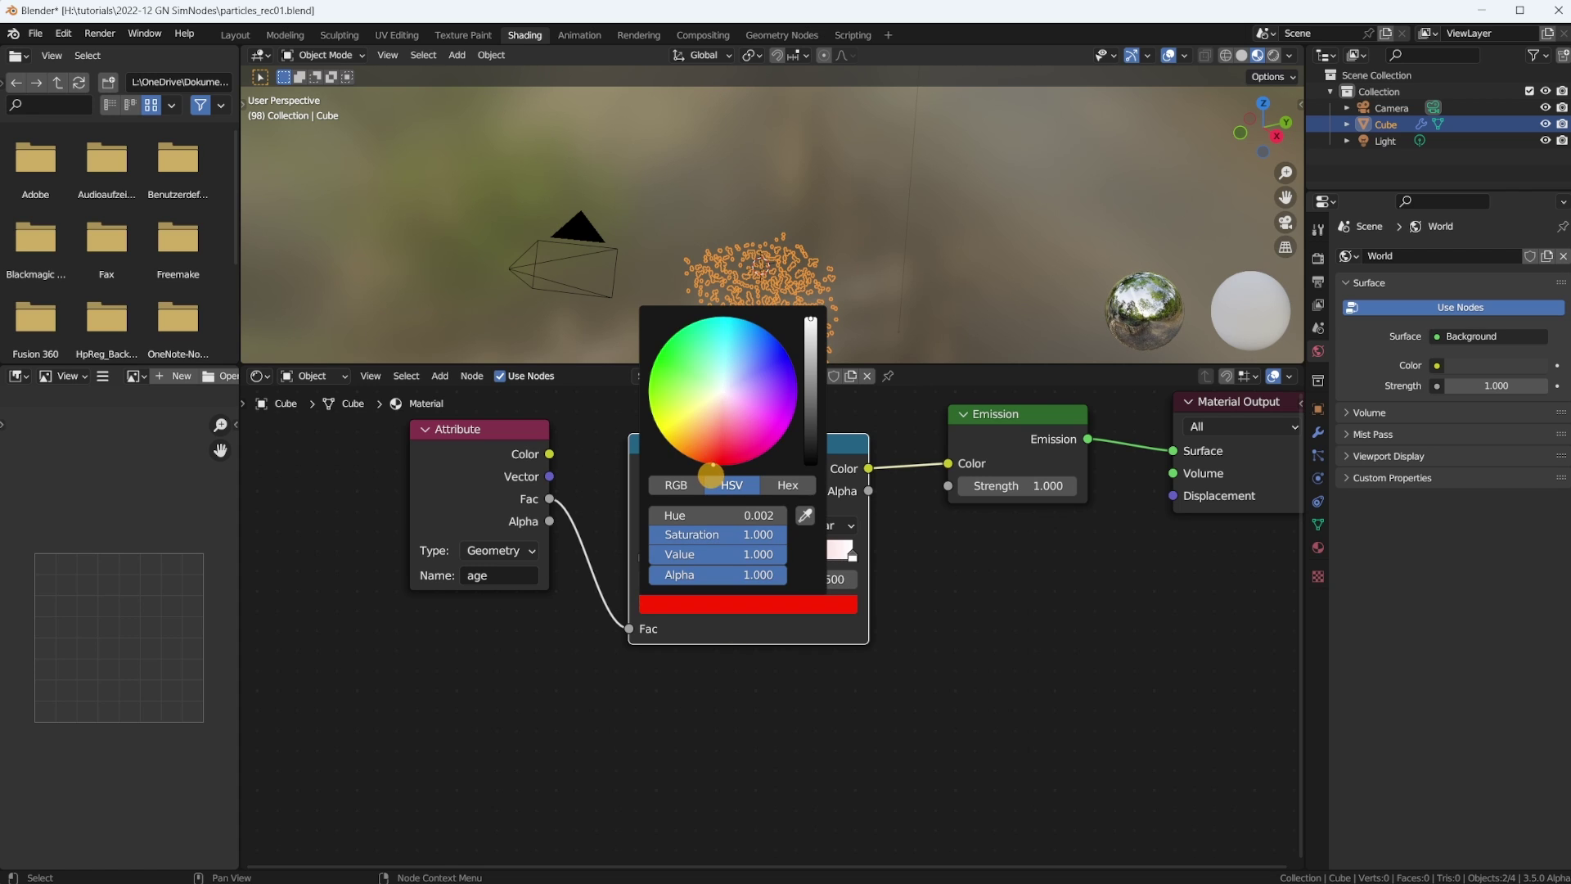
pyautogui.click(765, 627)
pyautogui.click(852, 555)
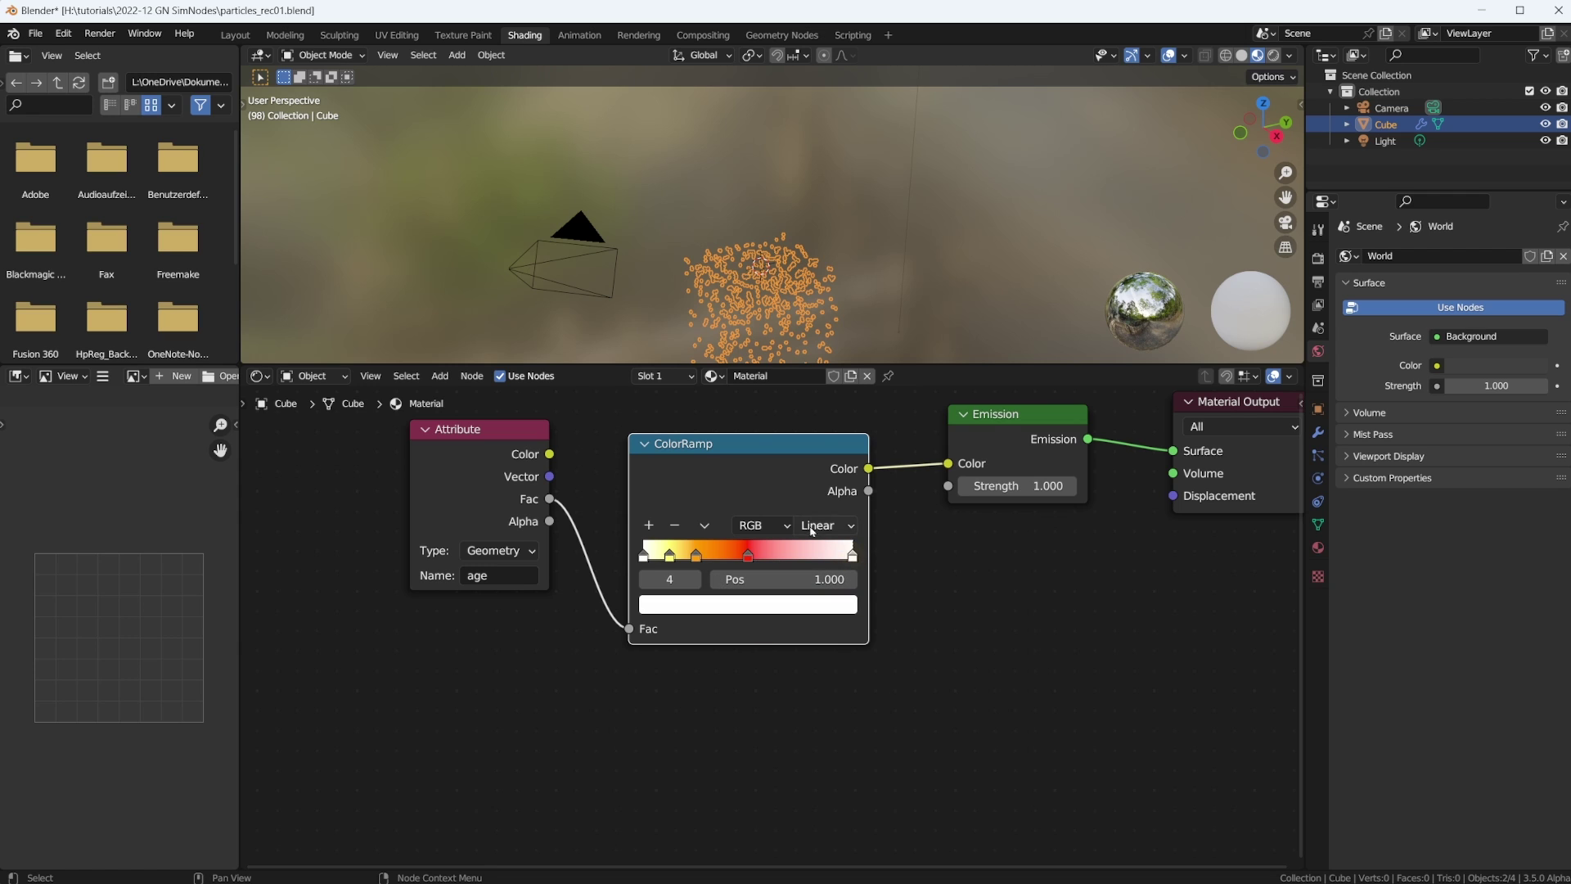
pyautogui.click(776, 607)
pyautogui.click(739, 438)
pyautogui.moveTo(809, 422); pyautogui.dragTo(810, 463)
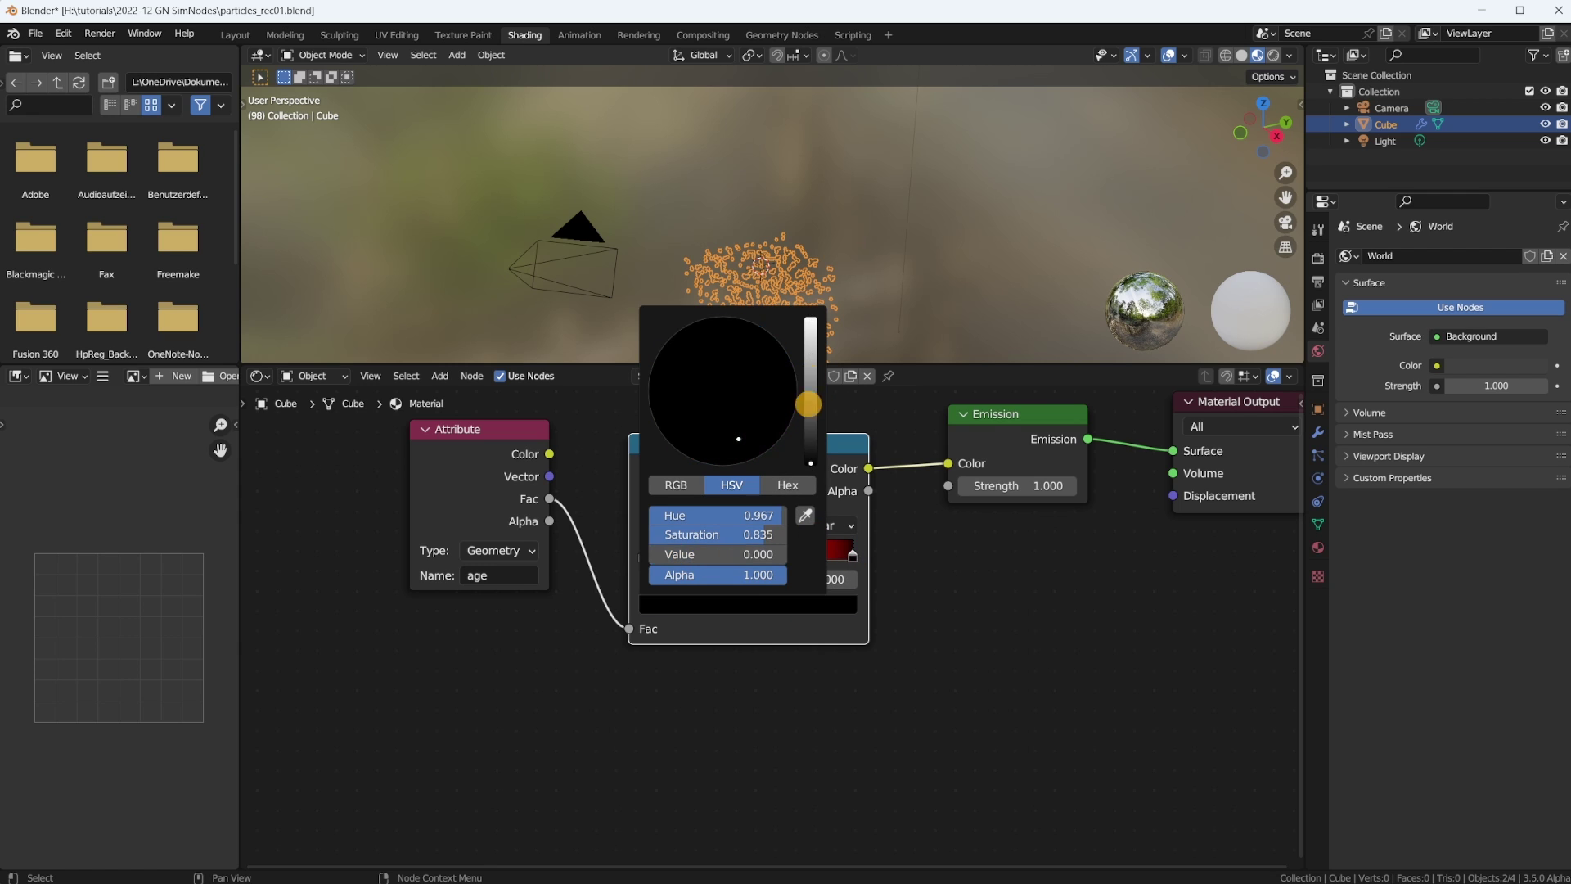
pyautogui.click(753, 639)
# Set the color ramp's interpolation to Ease and shift the yellow stop to position 0.110
pyautogui.click(822, 526)
pyautogui.click(814, 547)
pyautogui.moveTo(670, 556); pyautogui.dragTo(649, 556)
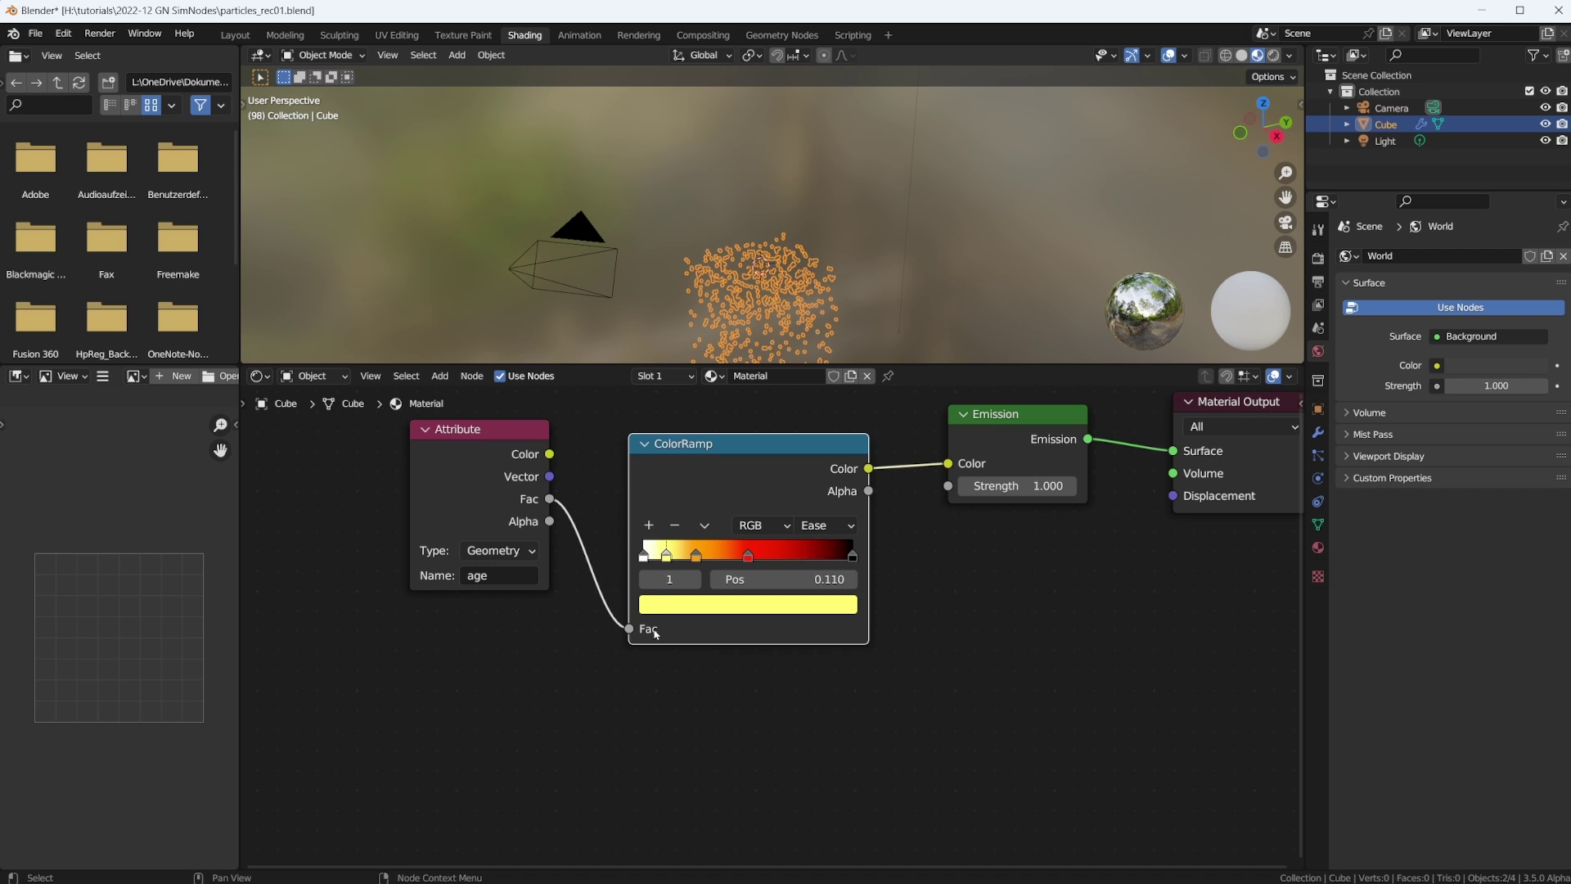
# Space out the Attribute and ColorRamp nodes and insert a Math node between them that divides by 75
pyautogui.moveTo(720, 441); pyautogui.dragTo(723, 424)
pyautogui.moveTo(473, 431); pyautogui.dragTo(358, 453)
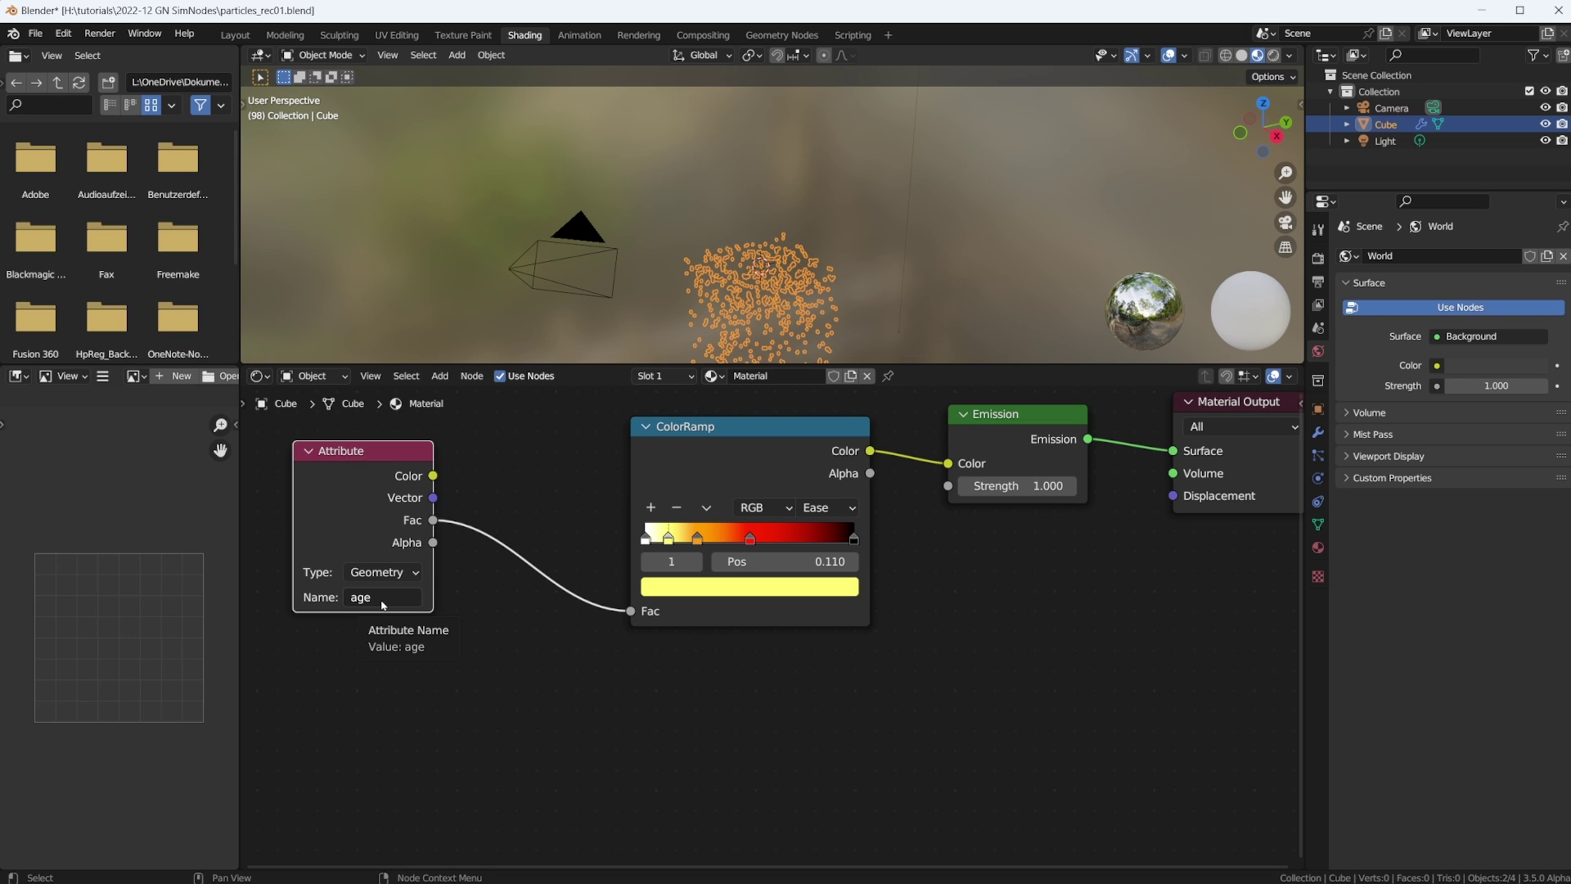
pyautogui.moveTo(357, 441); pyautogui.dragTo(330, 436)
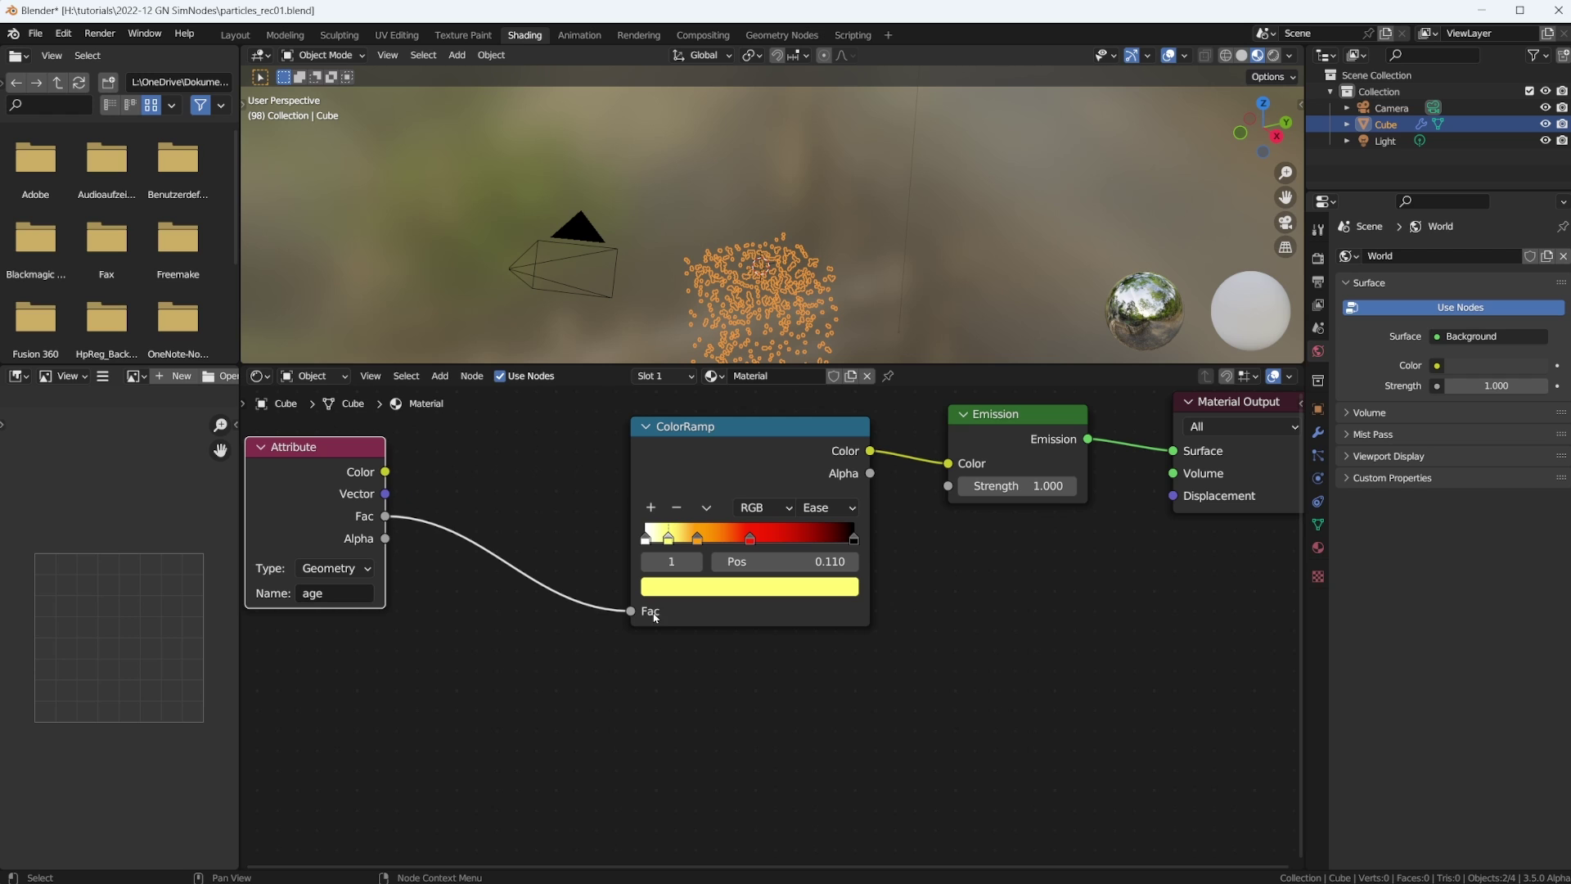
pyautogui.hotkey('shift', 'a')
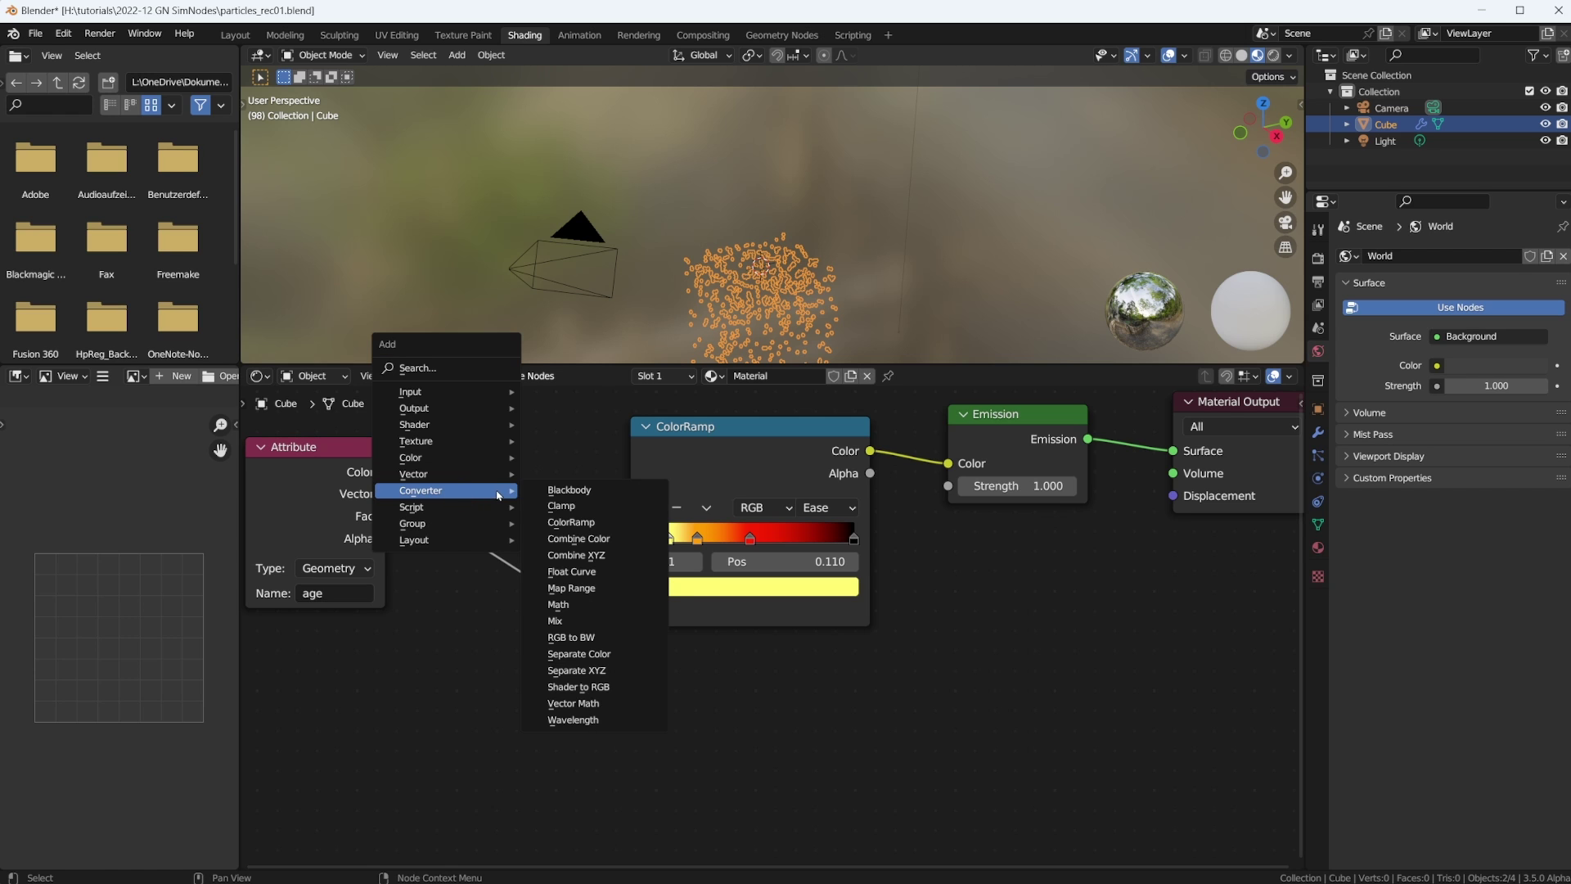
pyautogui.click(558, 604)
pyautogui.click(527, 503)
pyautogui.click(535, 510)
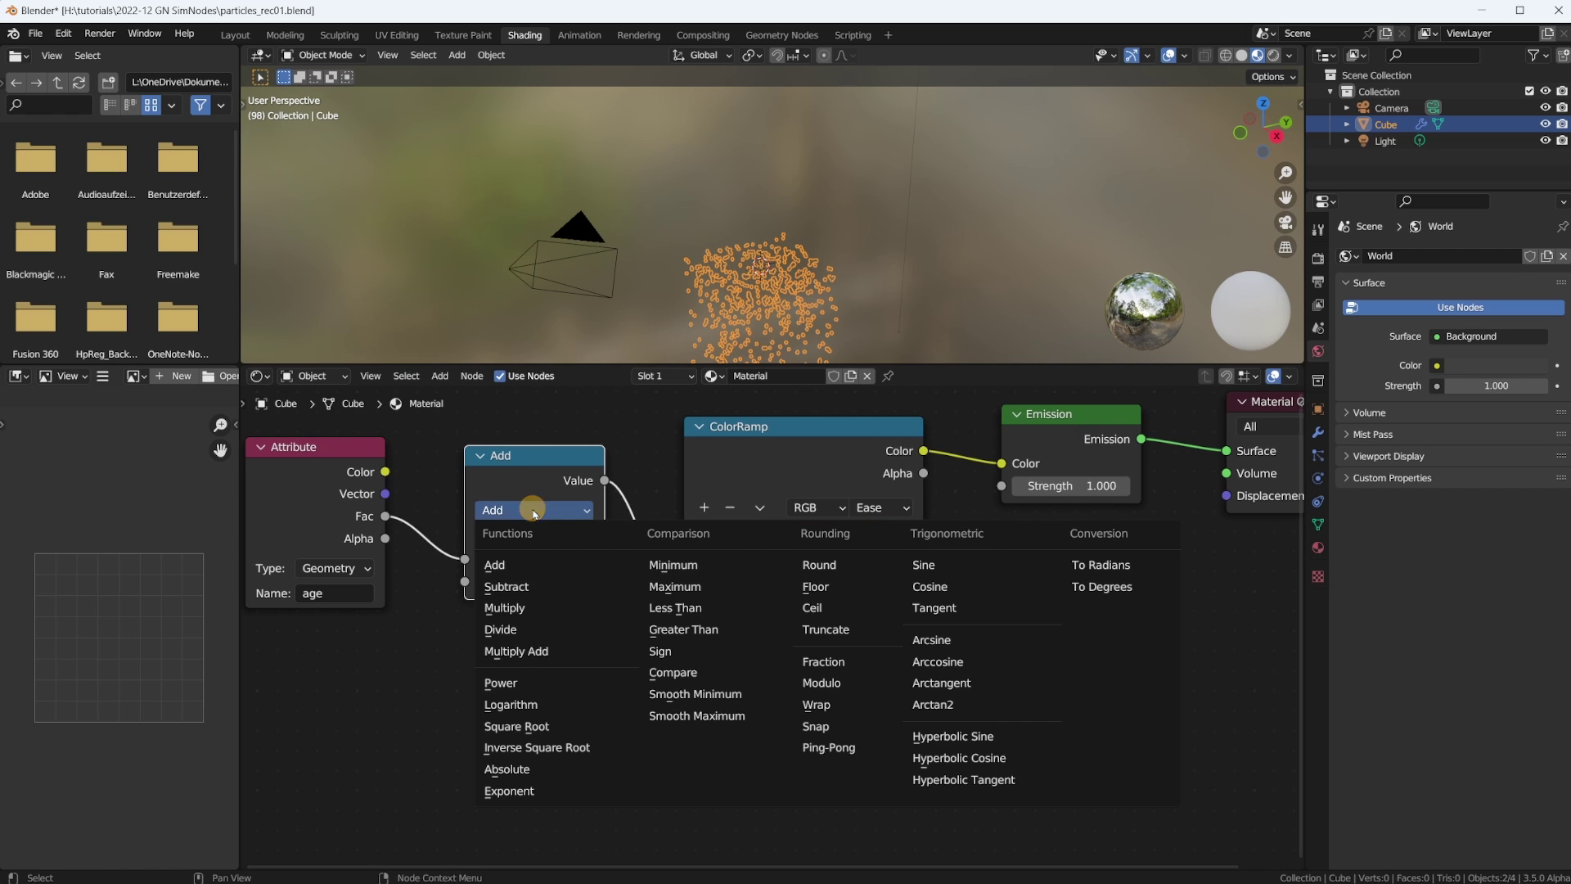
pyautogui.click(540, 629)
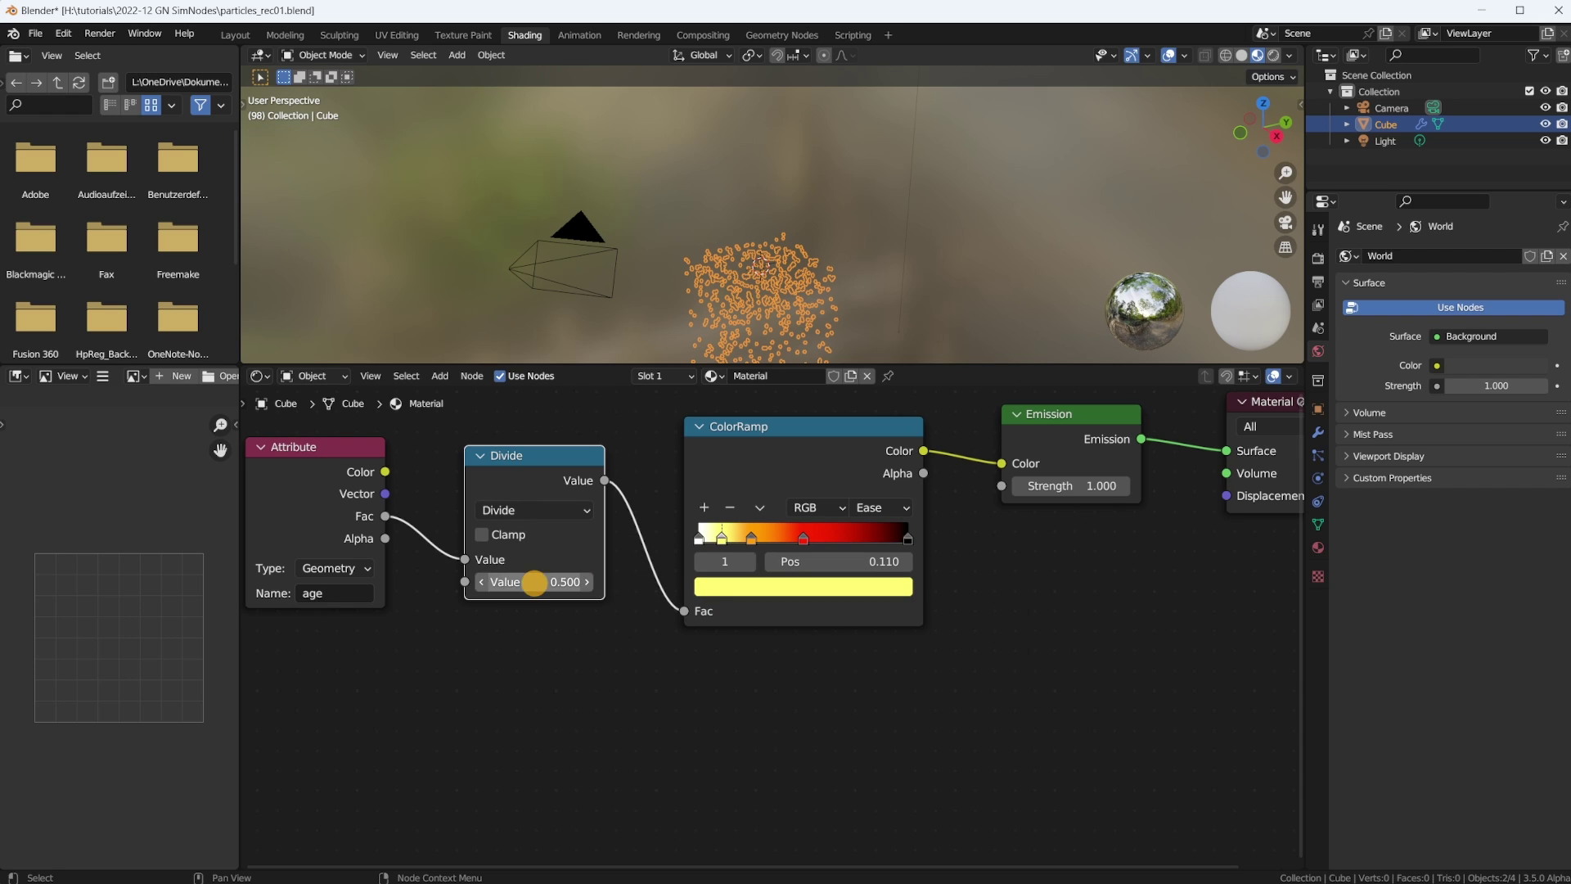
pyautogui.write('75')
pyautogui.press('Return')
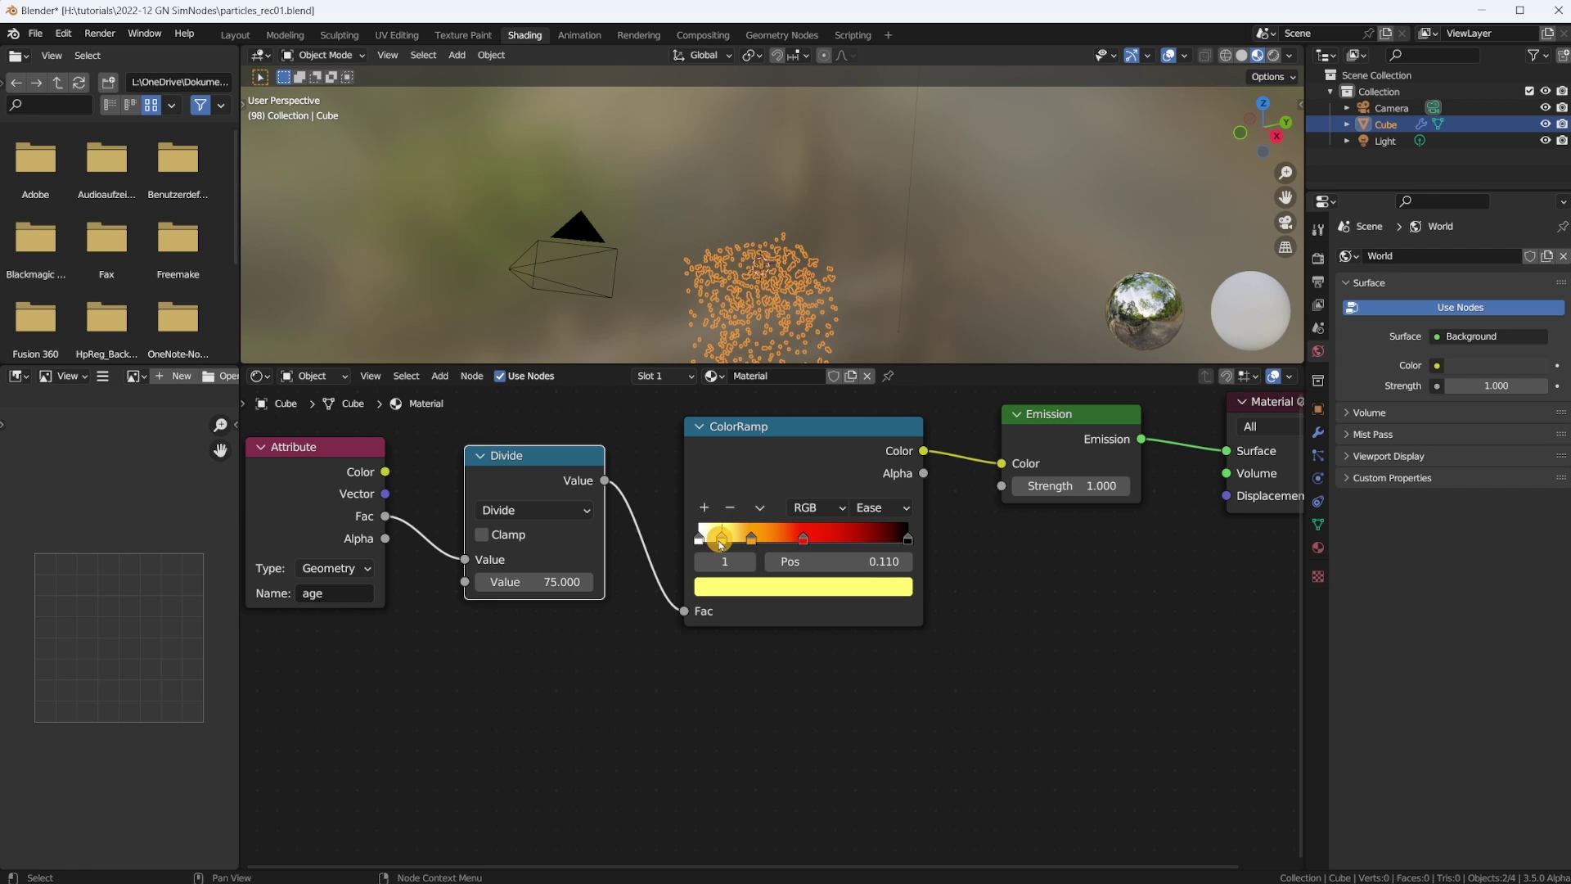
# Select the color ramp's end stop at 1.000 and save the file
pyautogui.moveTo(907, 541); pyautogui.dragTo(917, 541)
pyautogui.scroll(-5, 880, 536)
pyautogui.keyDown('shift'); pyautogui.moveTo(942, 561); pyautogui.dragTo(922, 606, button='middle'); pyautogui.keyUp('shift')
pyautogui.keyDown('shift'); pyautogui.scroll(-2, 922, 606); pyautogui.keyUp('shift')
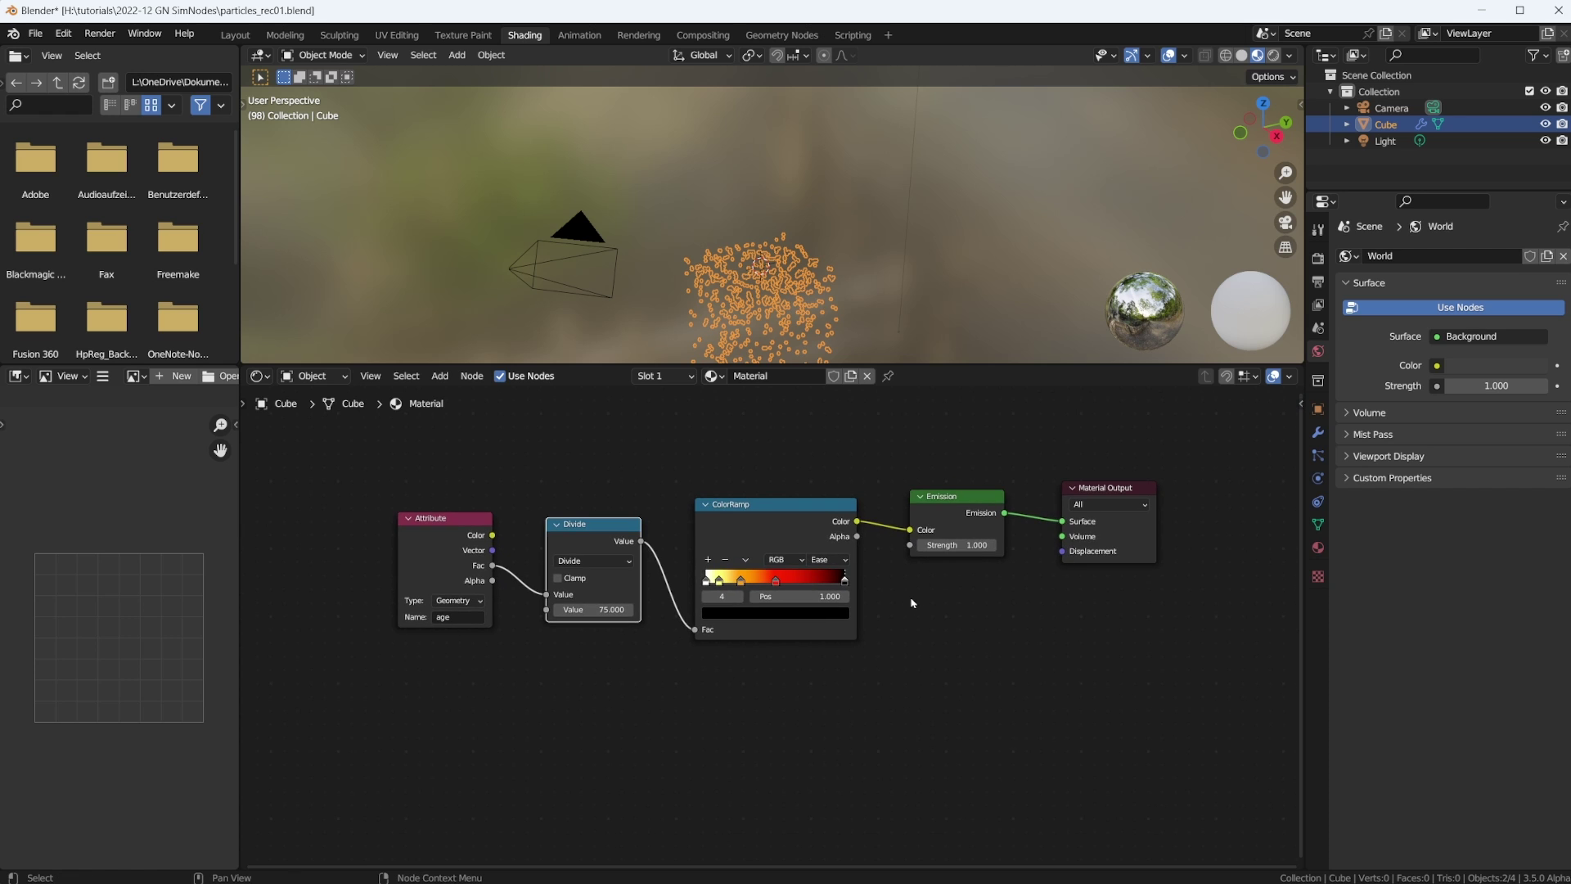
pyautogui.hotkey('ctrl', 's')
# In the Geometry Nodes workspace, insert a Set Material node before Group Output and assign Material to it
pyautogui.click(782, 35)
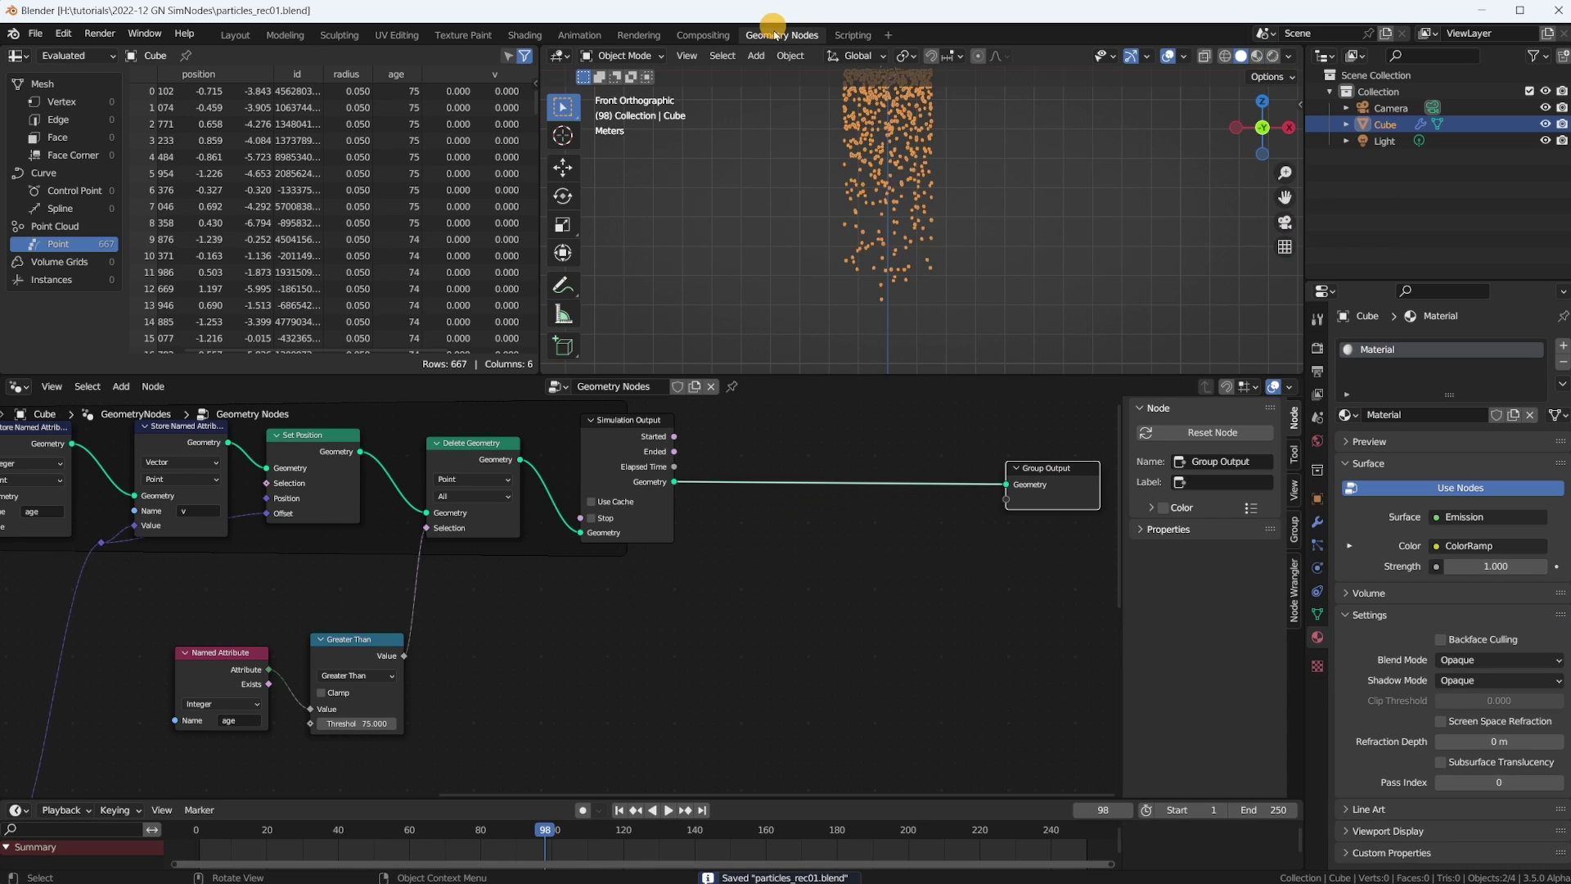
pyautogui.hotkey('shift', 'a')
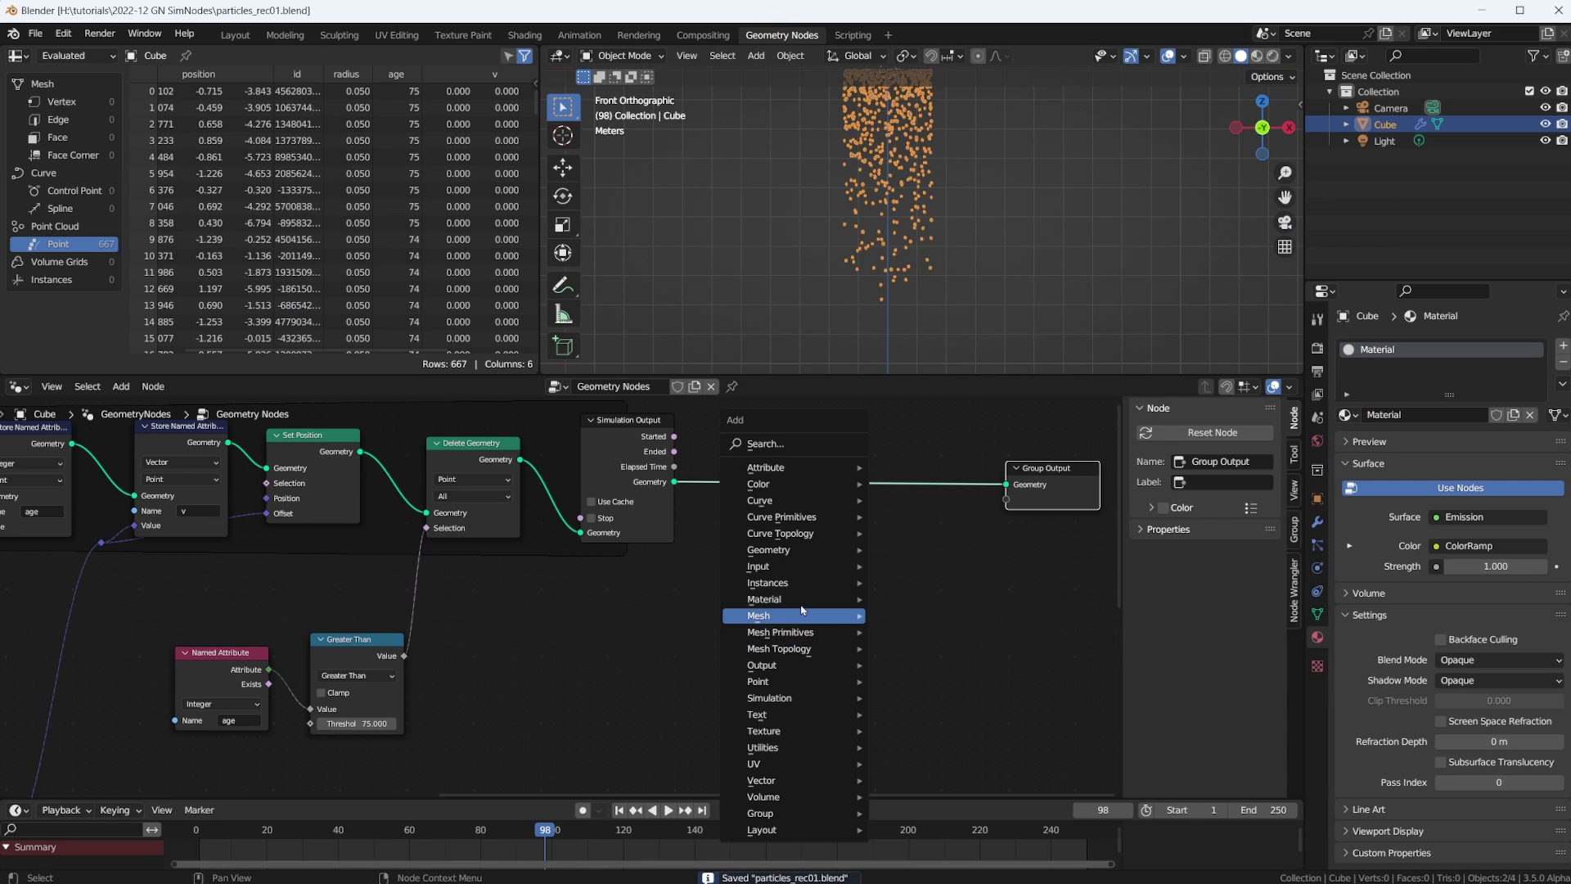
pyautogui.moveTo(798, 599)
pyautogui.click(906, 657)
pyautogui.click(812, 444)
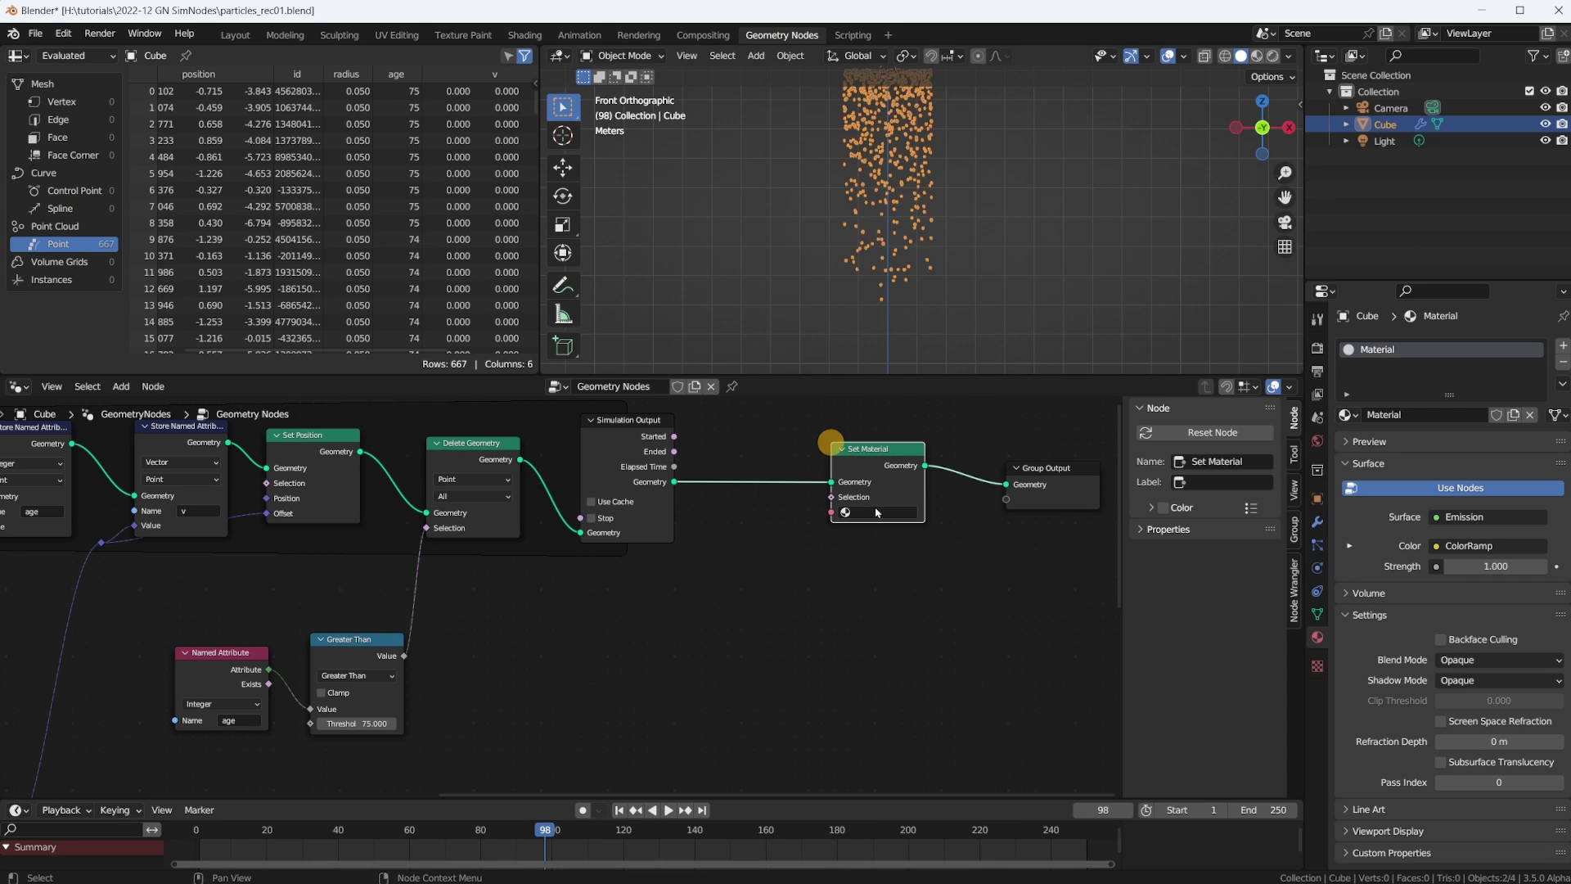
pyautogui.click(874, 513)
pyautogui.click(894, 538)
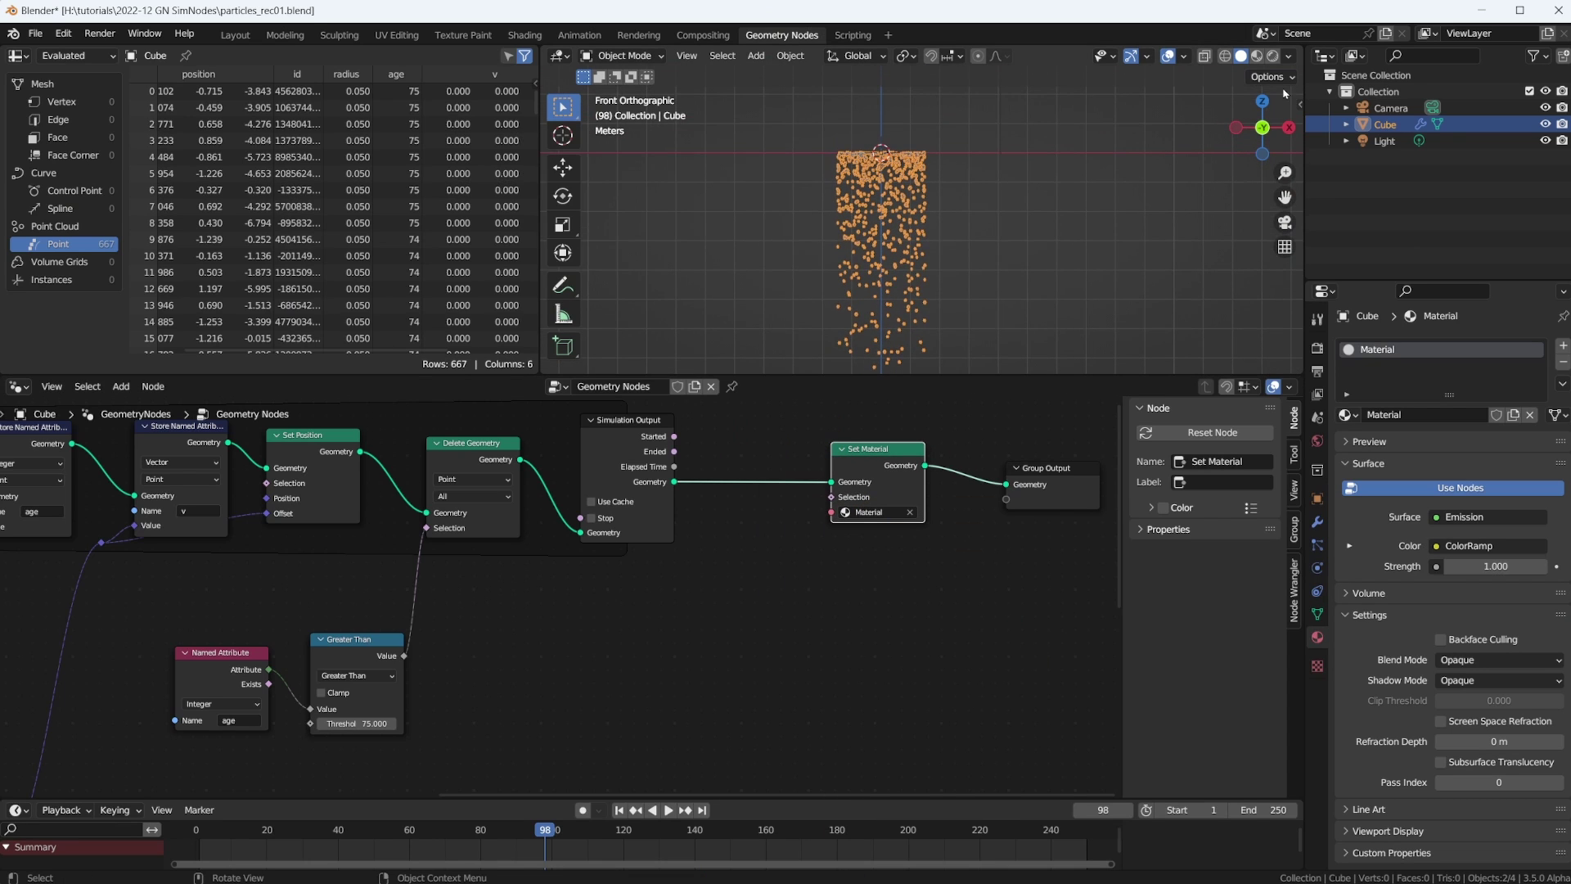
# Switch the viewport to rendered shading and replay the simulation from the first frame in front view
pyautogui.click(1272, 56)
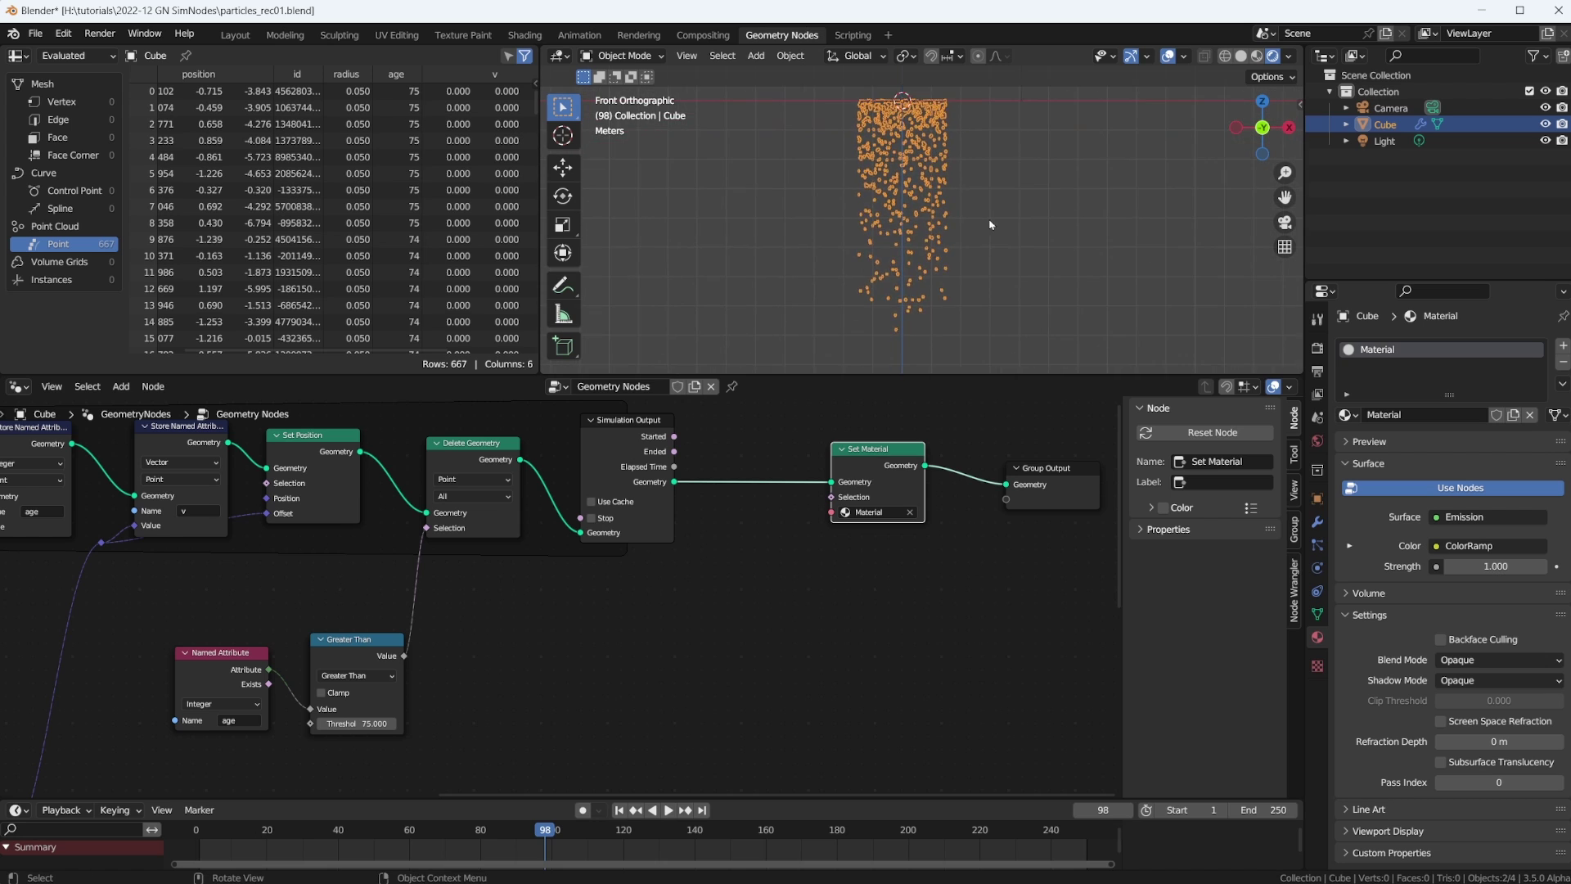
pyautogui.scroll(3, 871, 352)
pyautogui.click(820, 579)
pyautogui.hotkey('shift', 'Left')
pyautogui.press('space')
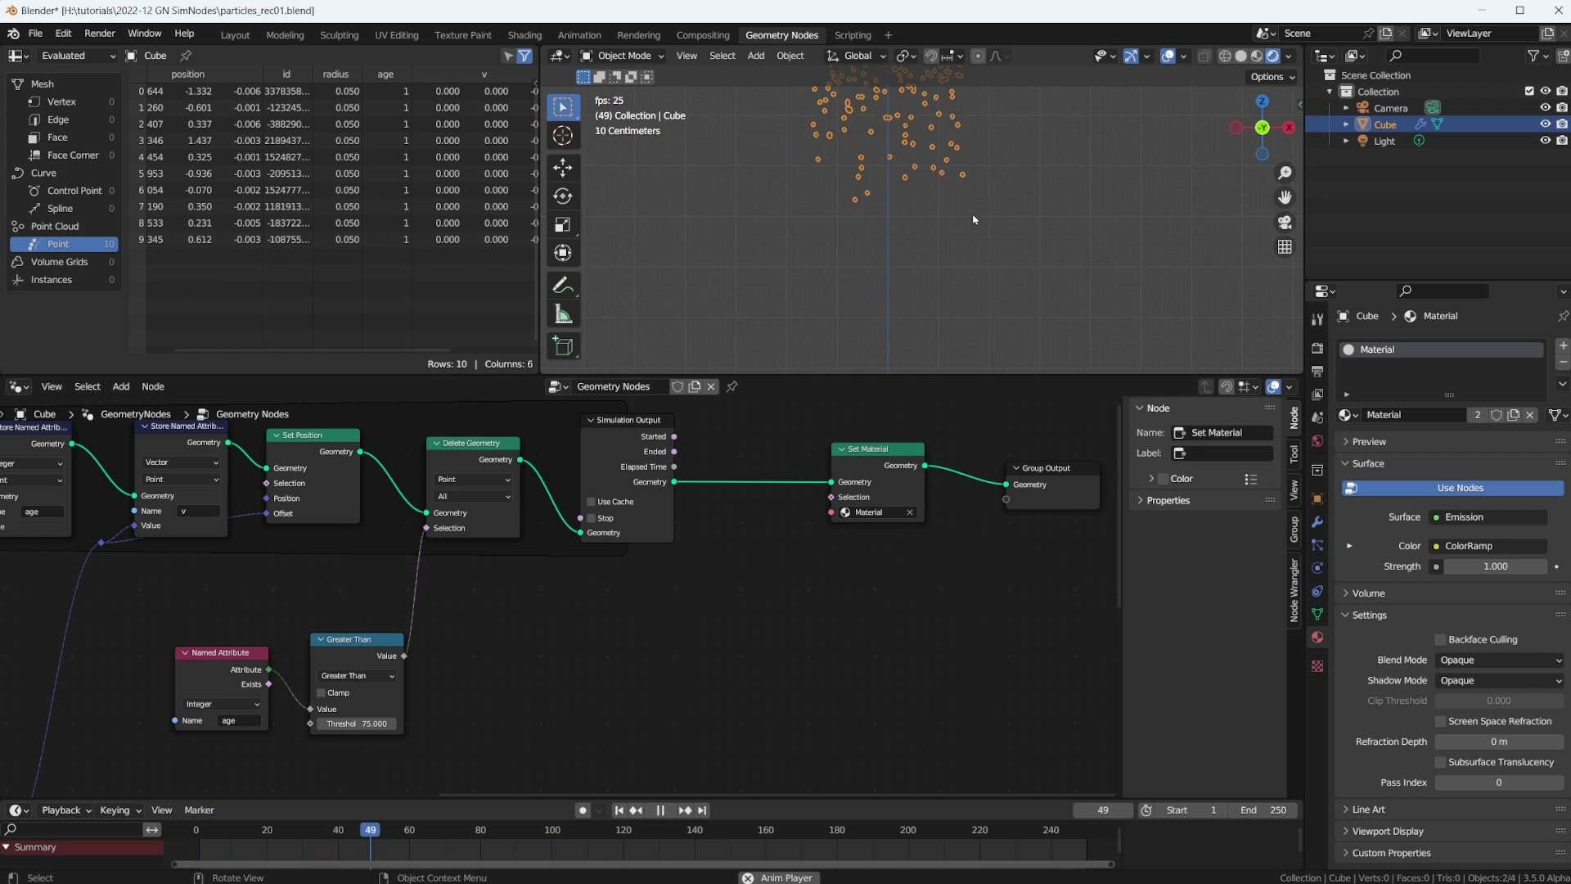
pyautogui.press('KP_1')
pyautogui.scroll(3, 973, 211)
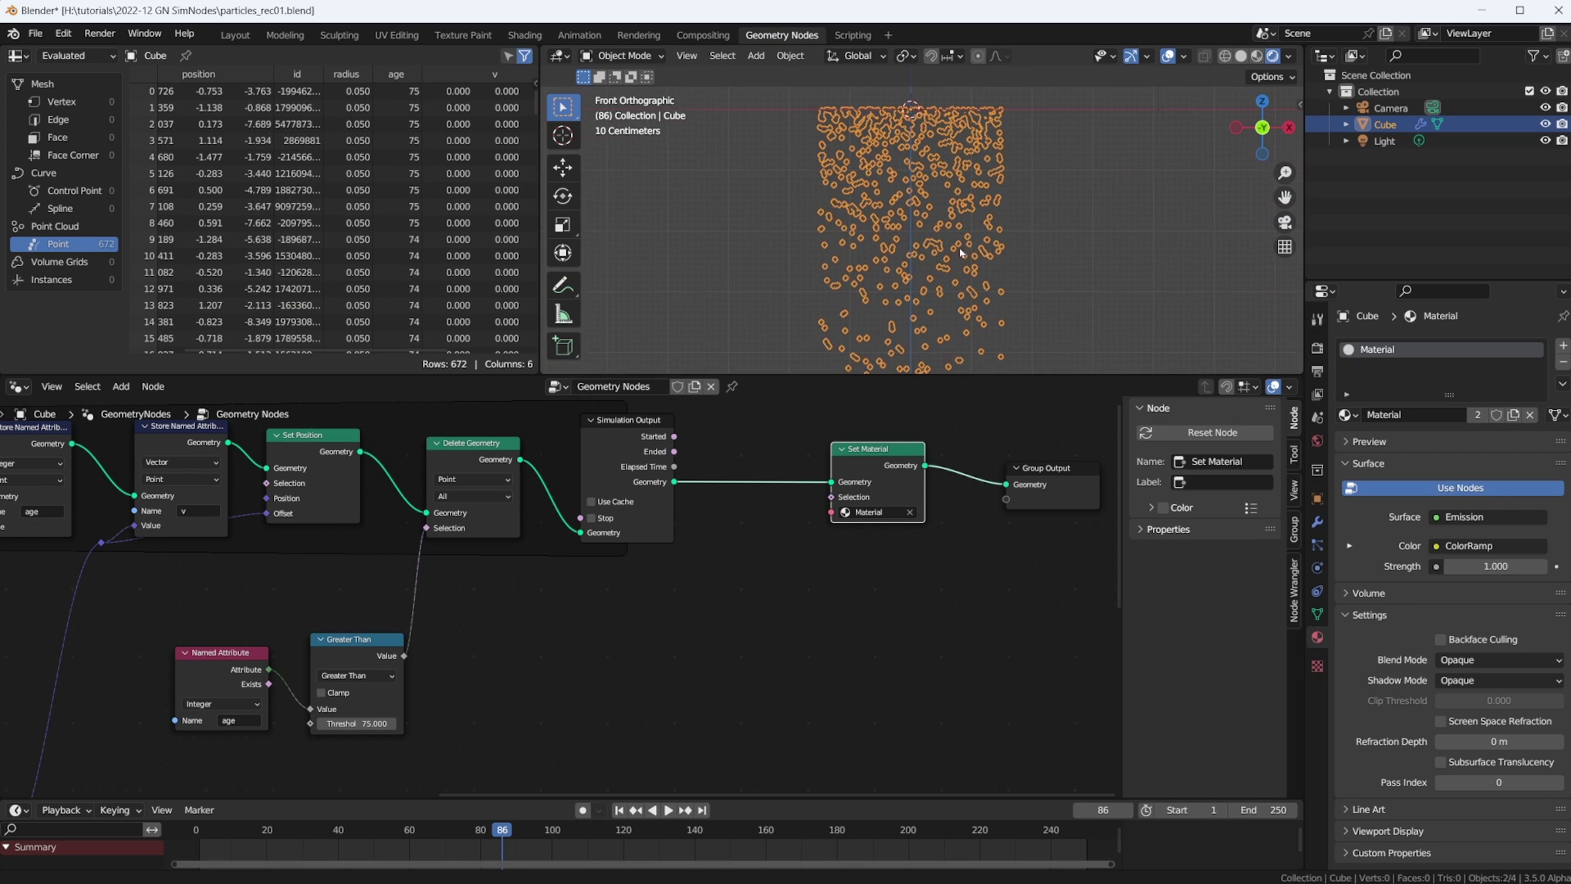
# Change the render engine to Cycles and turn off the viewport overlays
pyautogui.click(1318, 348)
pyautogui.click(1480, 346)
pyautogui.click(1456, 400)
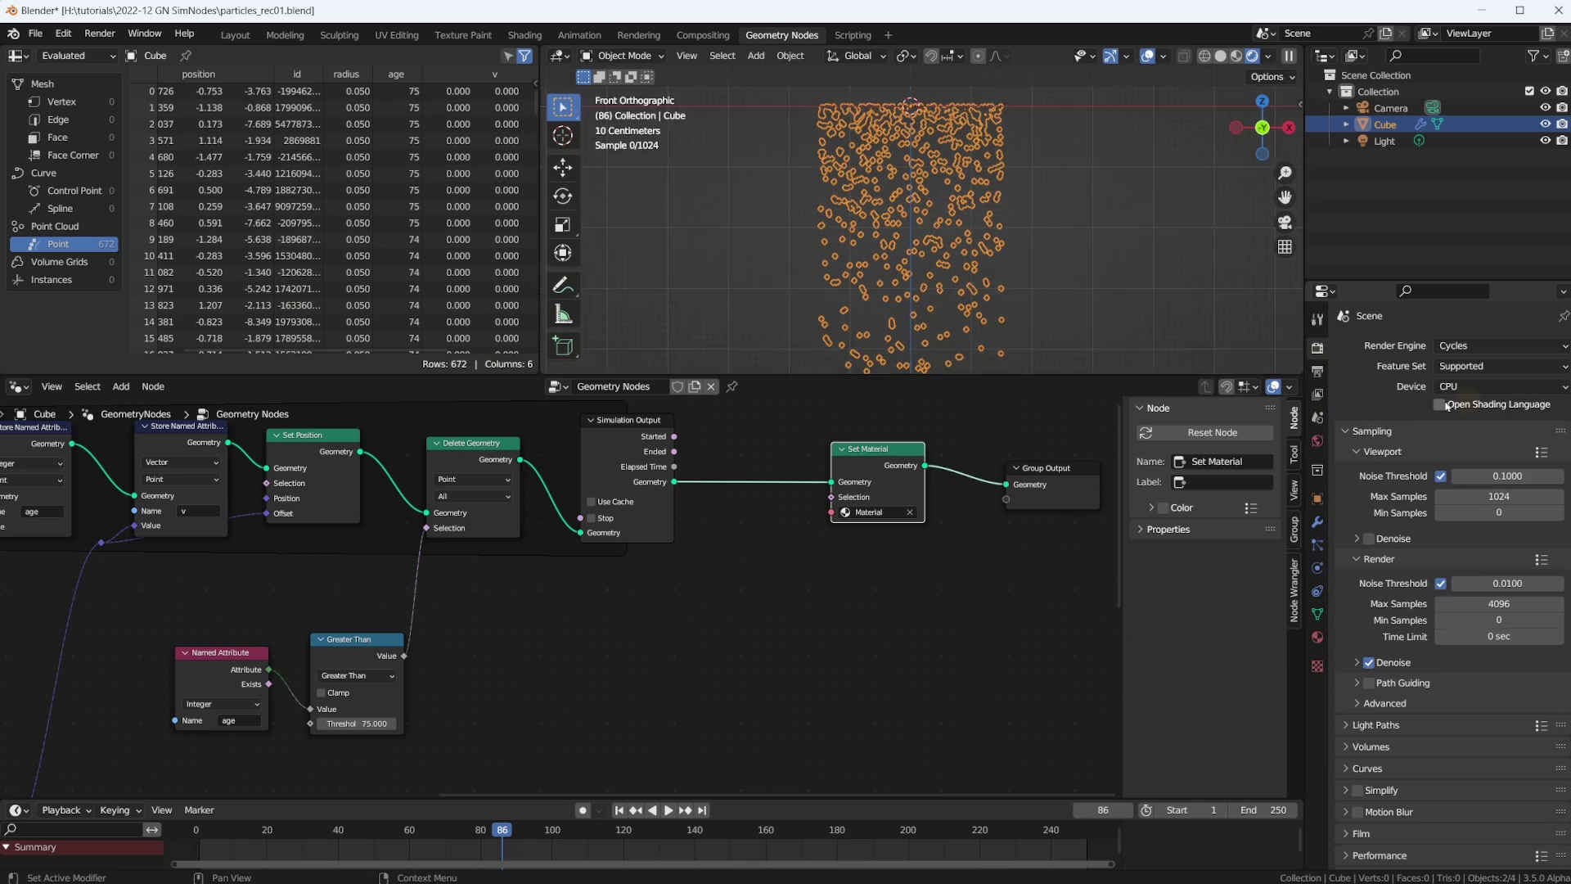
pyautogui.click(1147, 56)
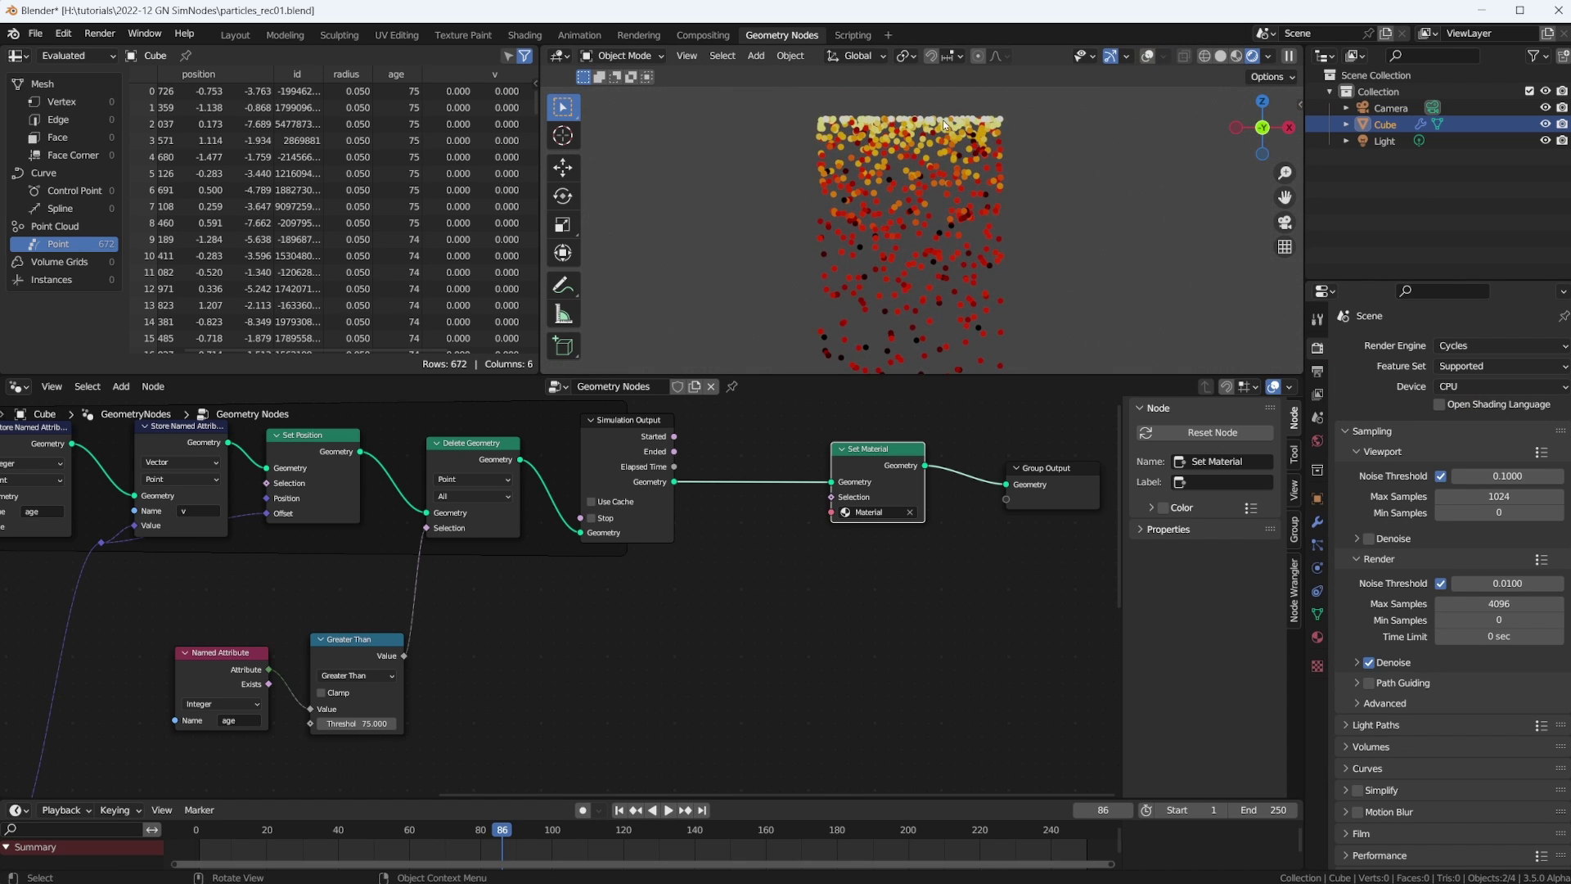
# Examine the age-based particle colors and the roundness of the rendered points up close and from farther away
pyautogui.scroll(5, 913, 125)
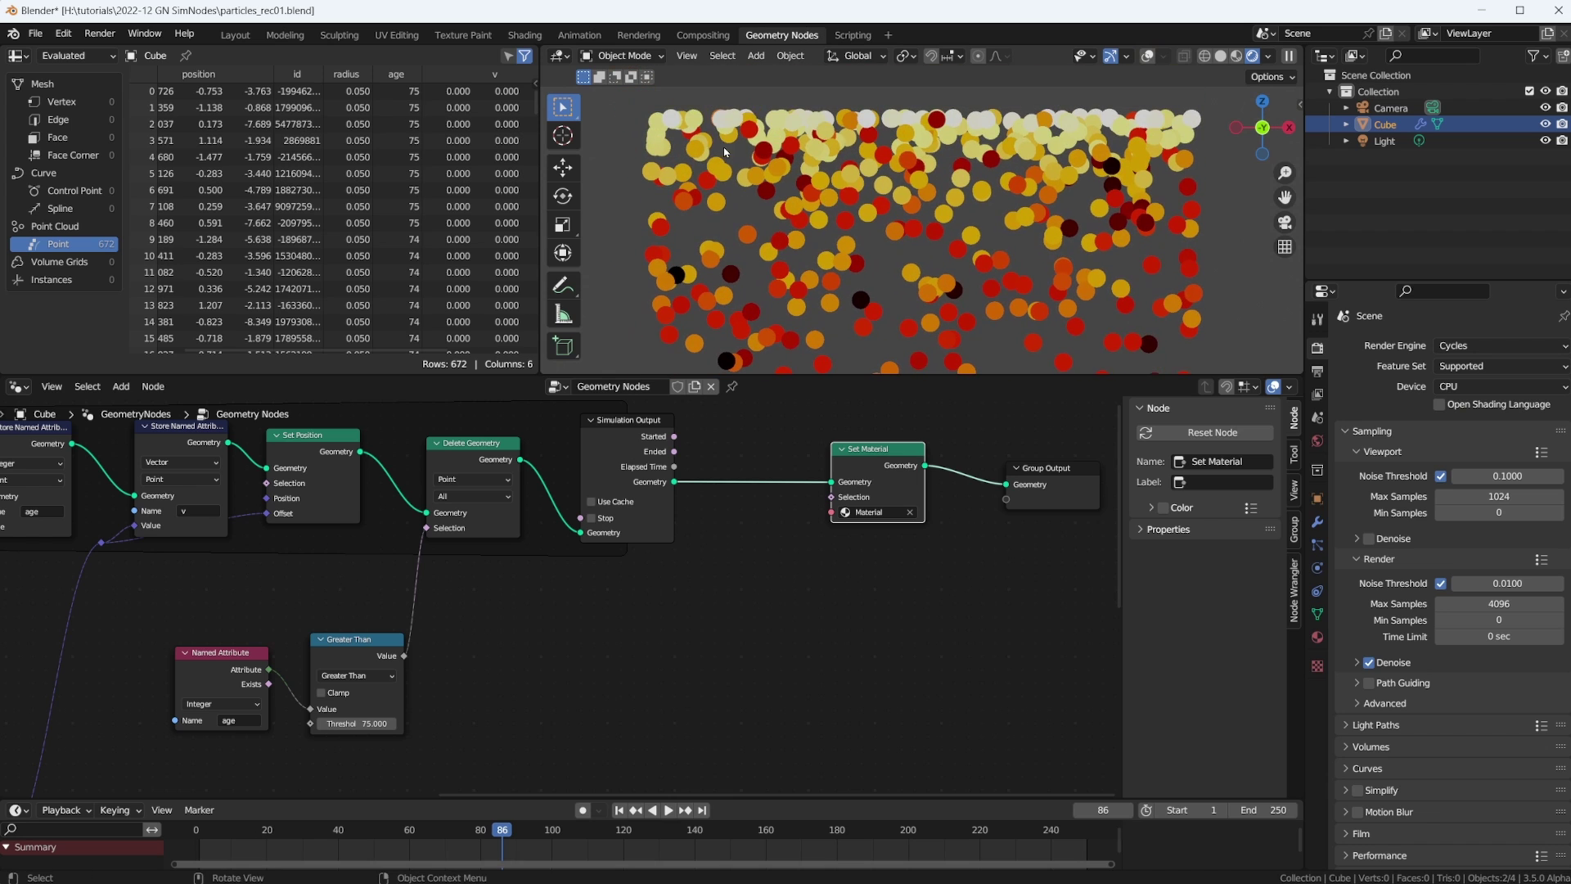
pyautogui.scroll(-8, 901, 147)
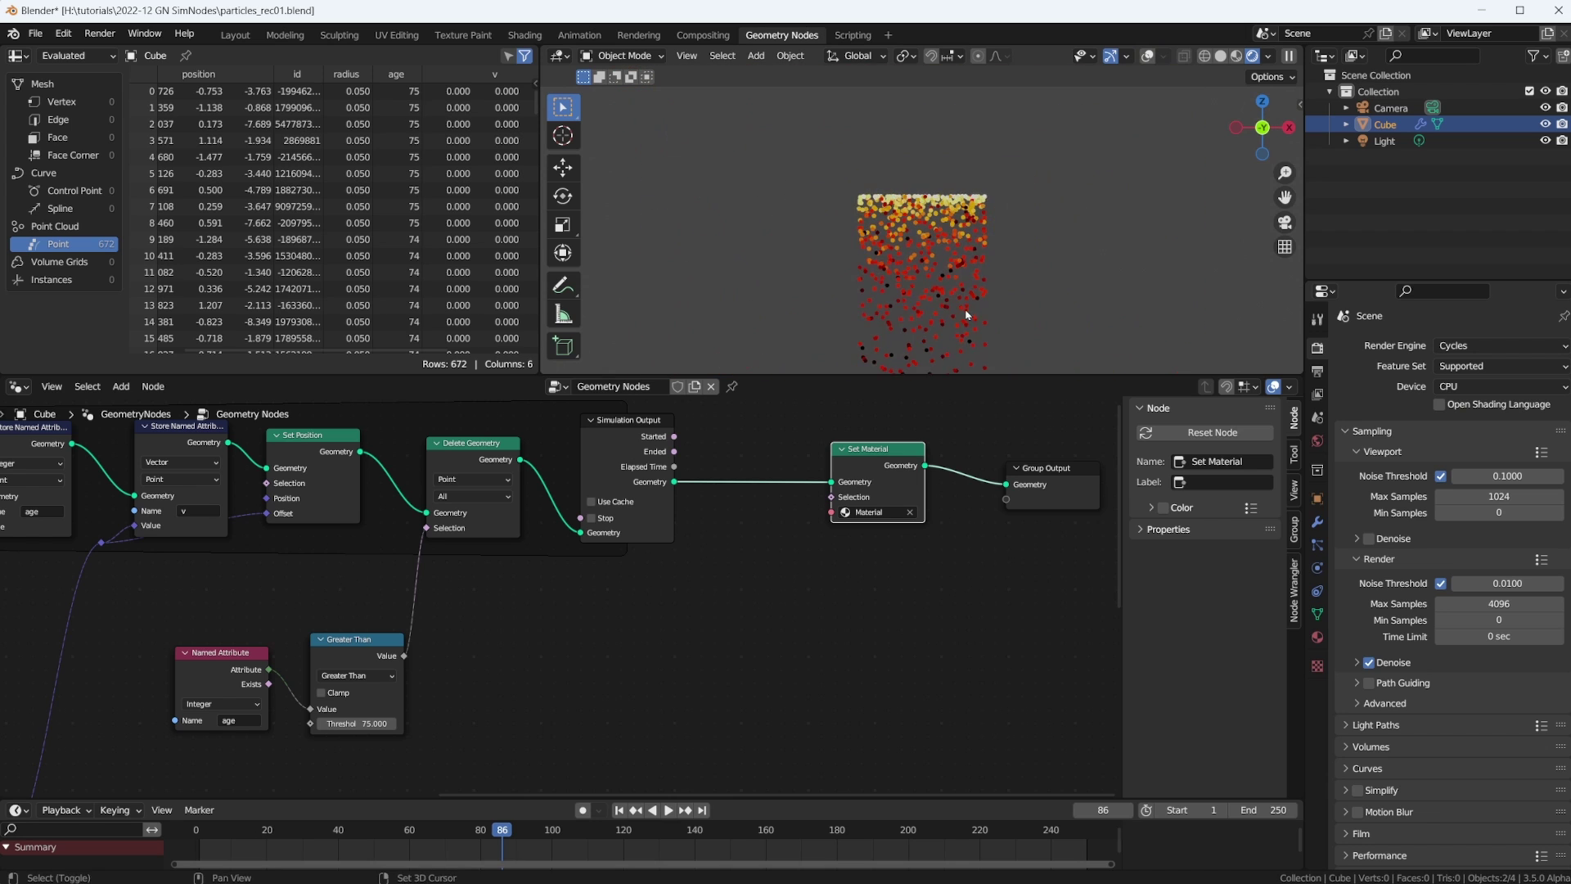
pyautogui.keyDown('ctrl'); pyautogui.moveTo(922, 260); pyautogui.dragTo(1018, 308, button='middle'); pyautogui.keyUp('ctrl')
pyautogui.scroll(1, 1001, 248)
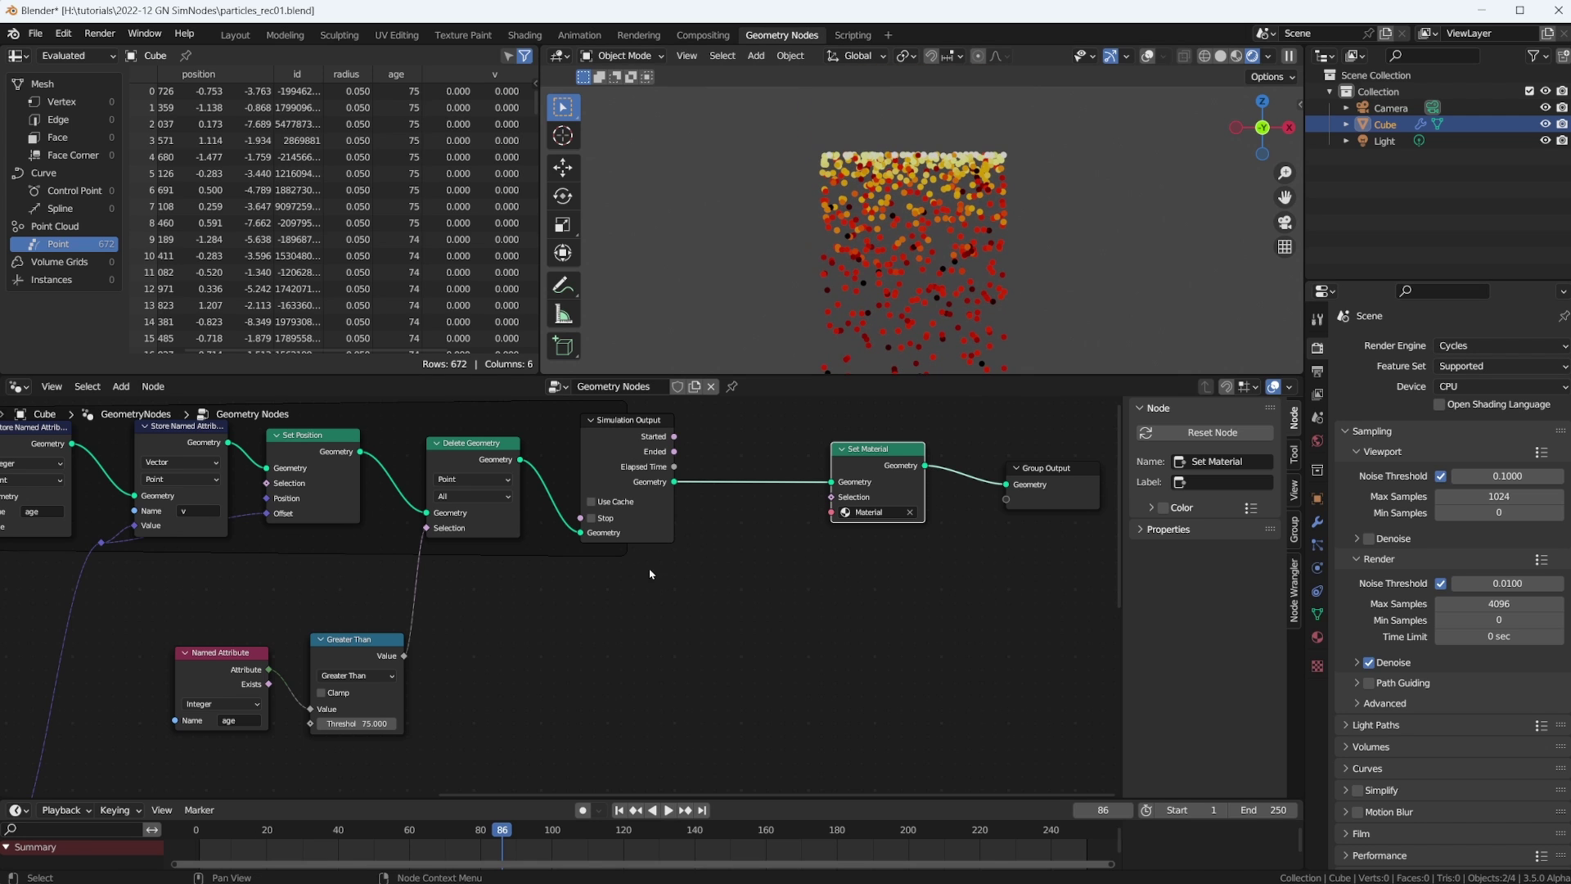
pyautogui.moveTo(667, 581); pyautogui.dragTo(950, 628, button='middle')
pyautogui.moveTo(244, 629)
pyautogui.mouseDown(button='middle')
pyautogui.moveTo(494, 622)
pyautogui.moveTo(228, 617)
pyautogui.mouseUp(button='middle')
pyautogui.scroll(15, 912, 180)
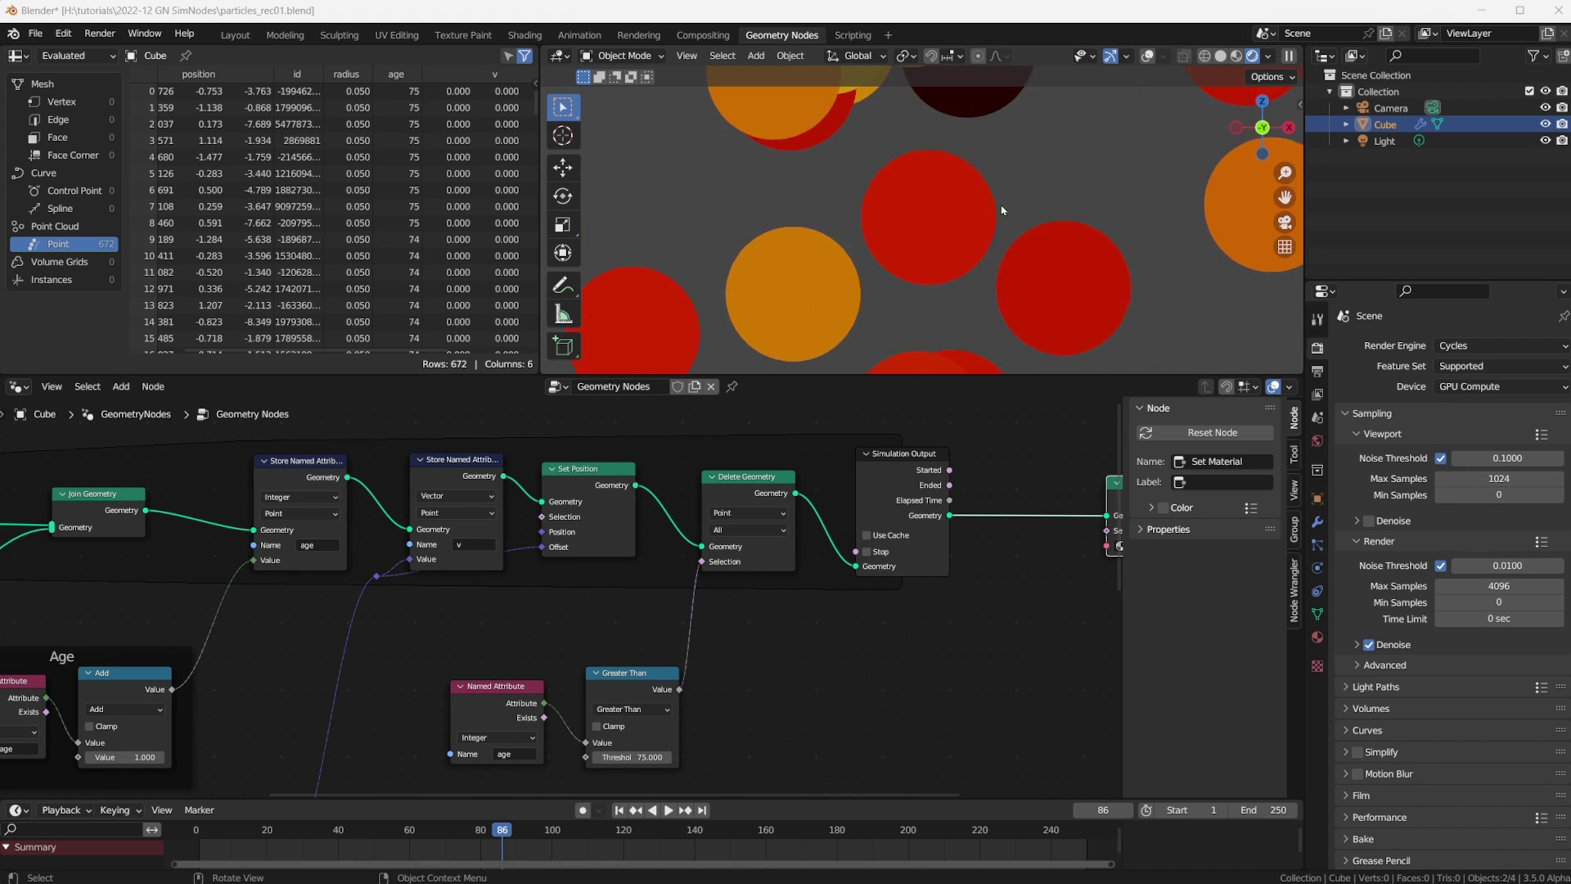
pyautogui.scroll(4, 917, 219)
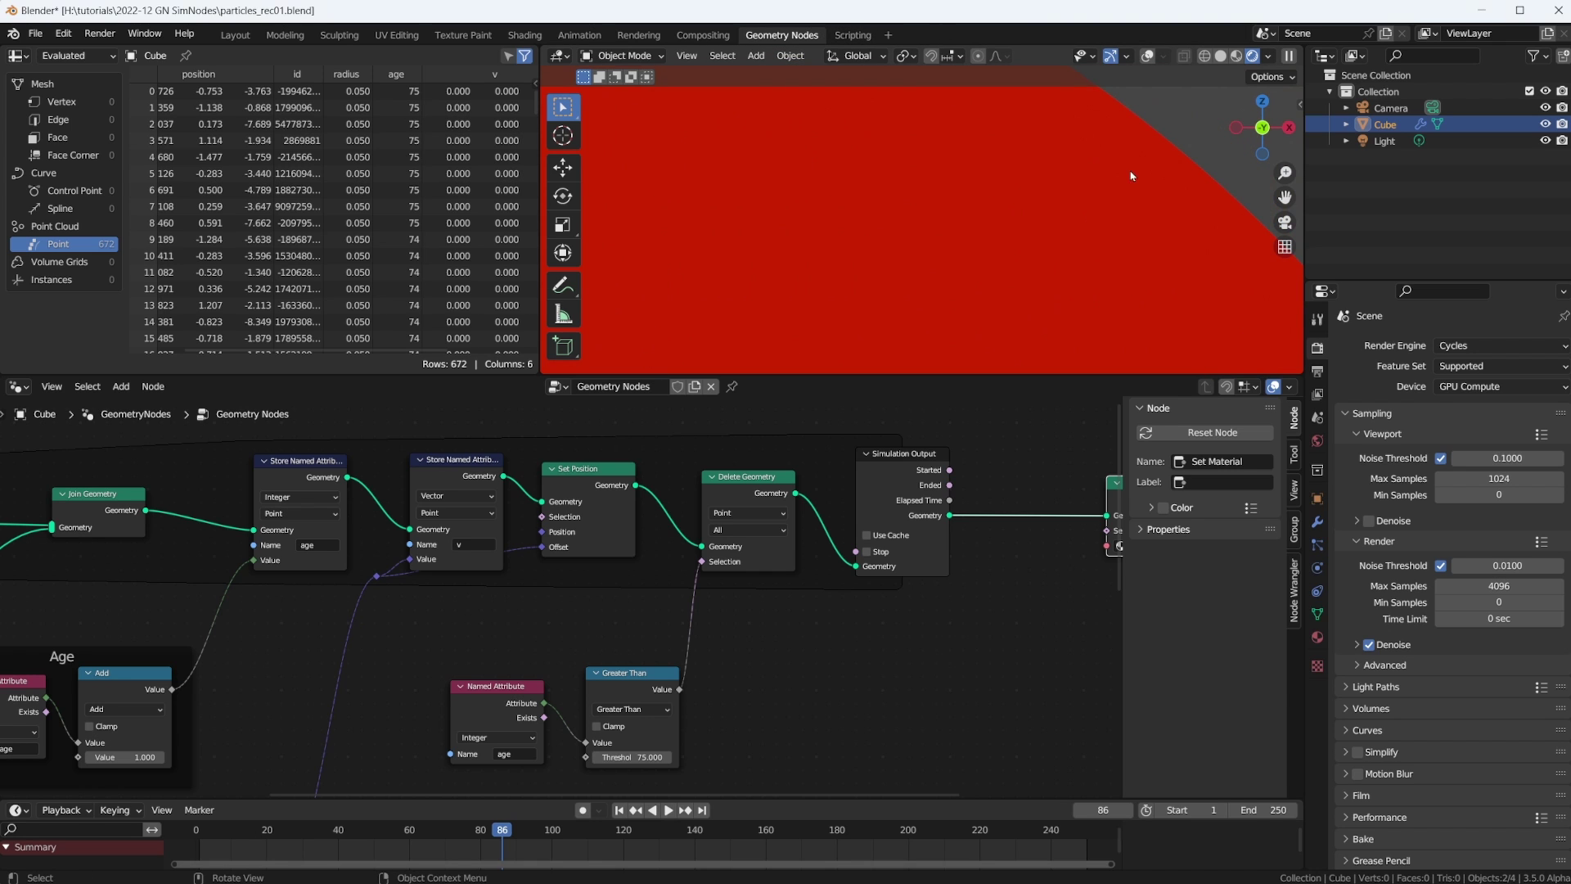
pyautogui.scroll(-2, 980, 218)
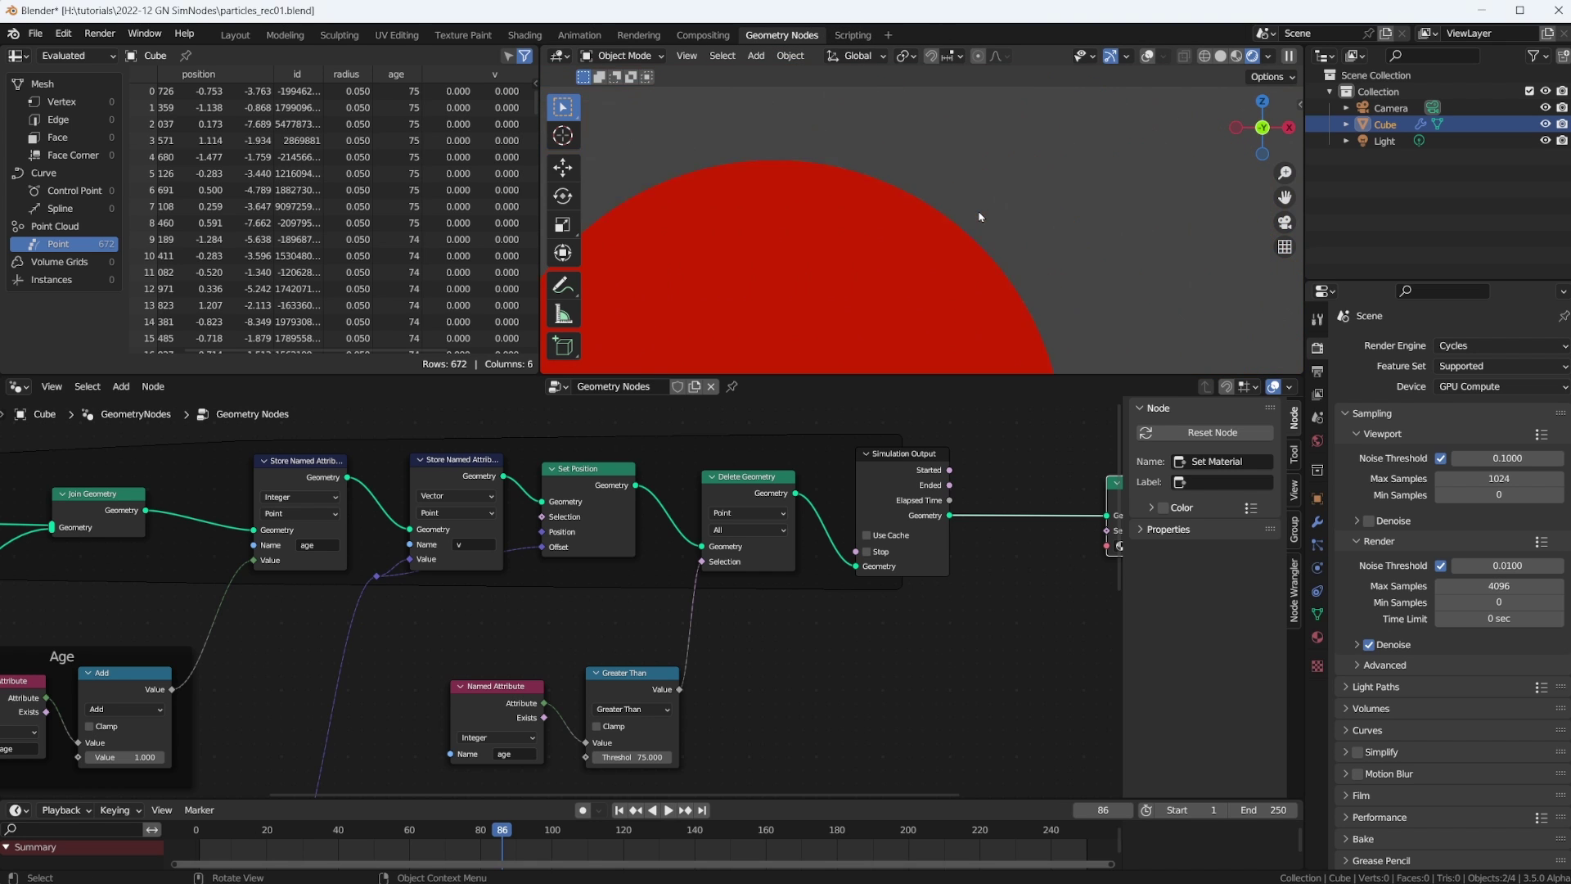
pyautogui.scroll(-15, 981, 217)
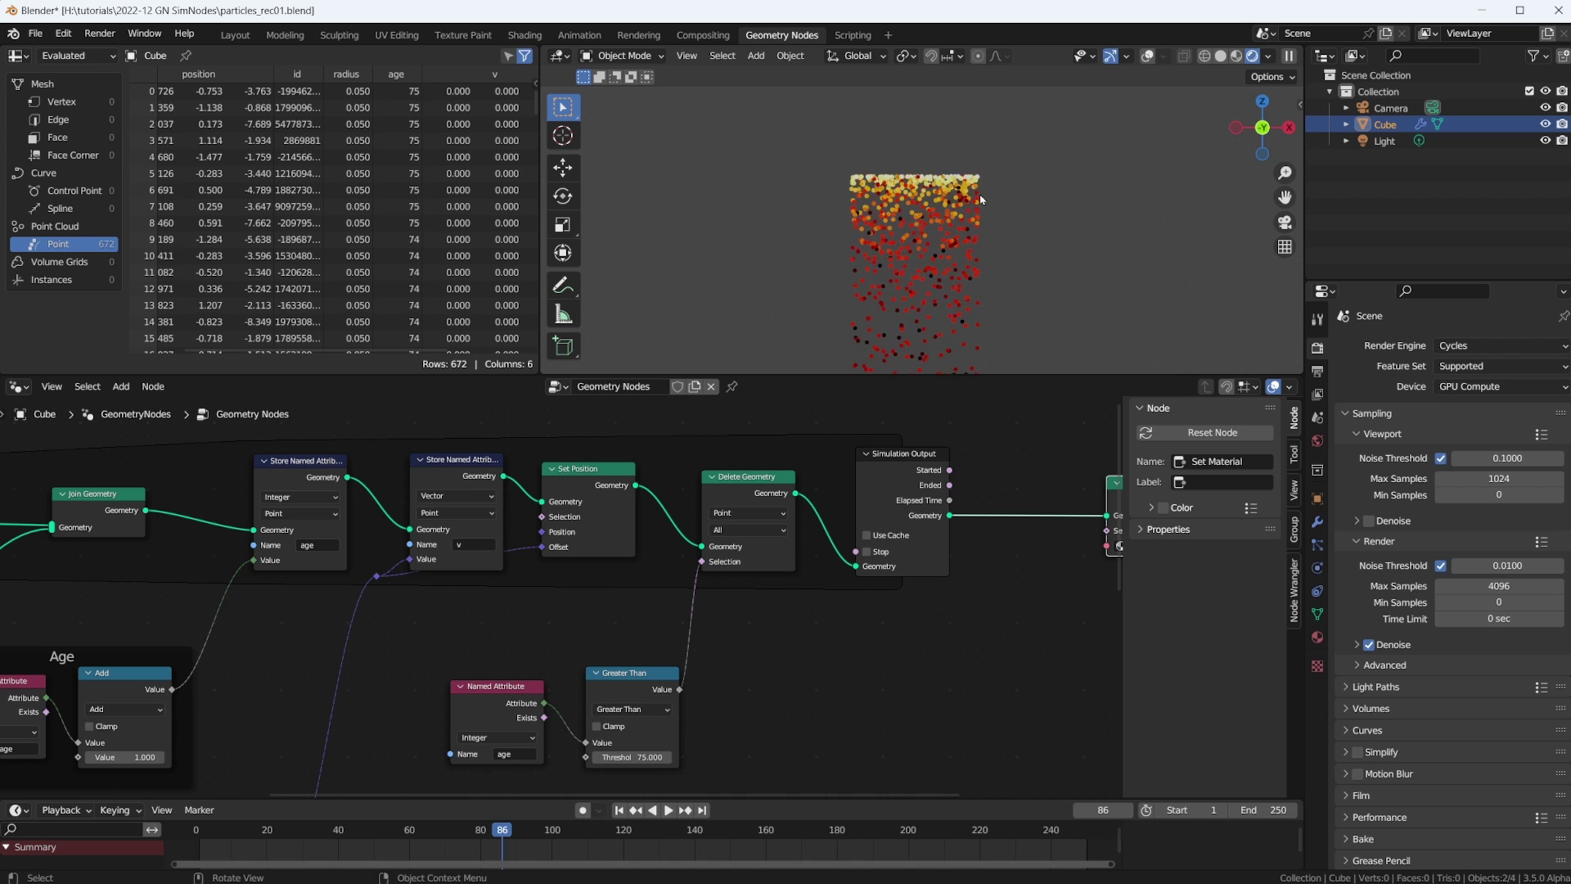
pyautogui.scroll(6, 982, 188)
pyautogui.scroll(-2, 1012, 149)
pyautogui.keyDown('shift'); pyautogui.moveTo(1013, 149); pyautogui.dragTo(1009, 188, button='middle'); pyautogui.keyUp('shift')
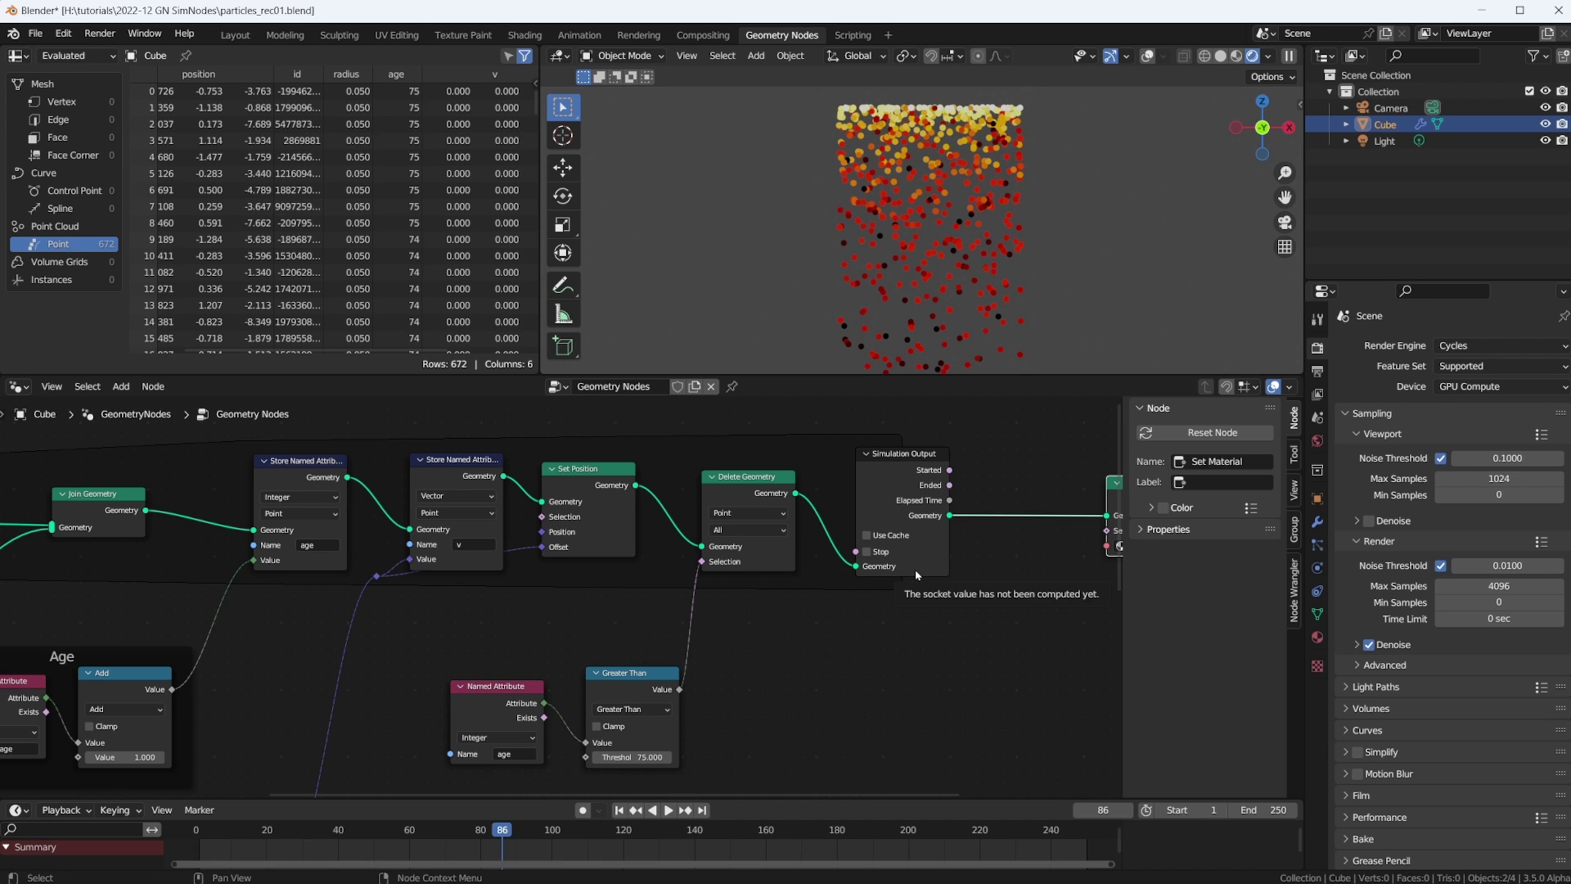
# Review the type options of the material's Attribute node in the Shading workspace and return to Geometry Nodes
pyautogui.moveTo(1012, 621); pyautogui.dragTo(866, 637, button='middle')
pyautogui.click(525, 35)
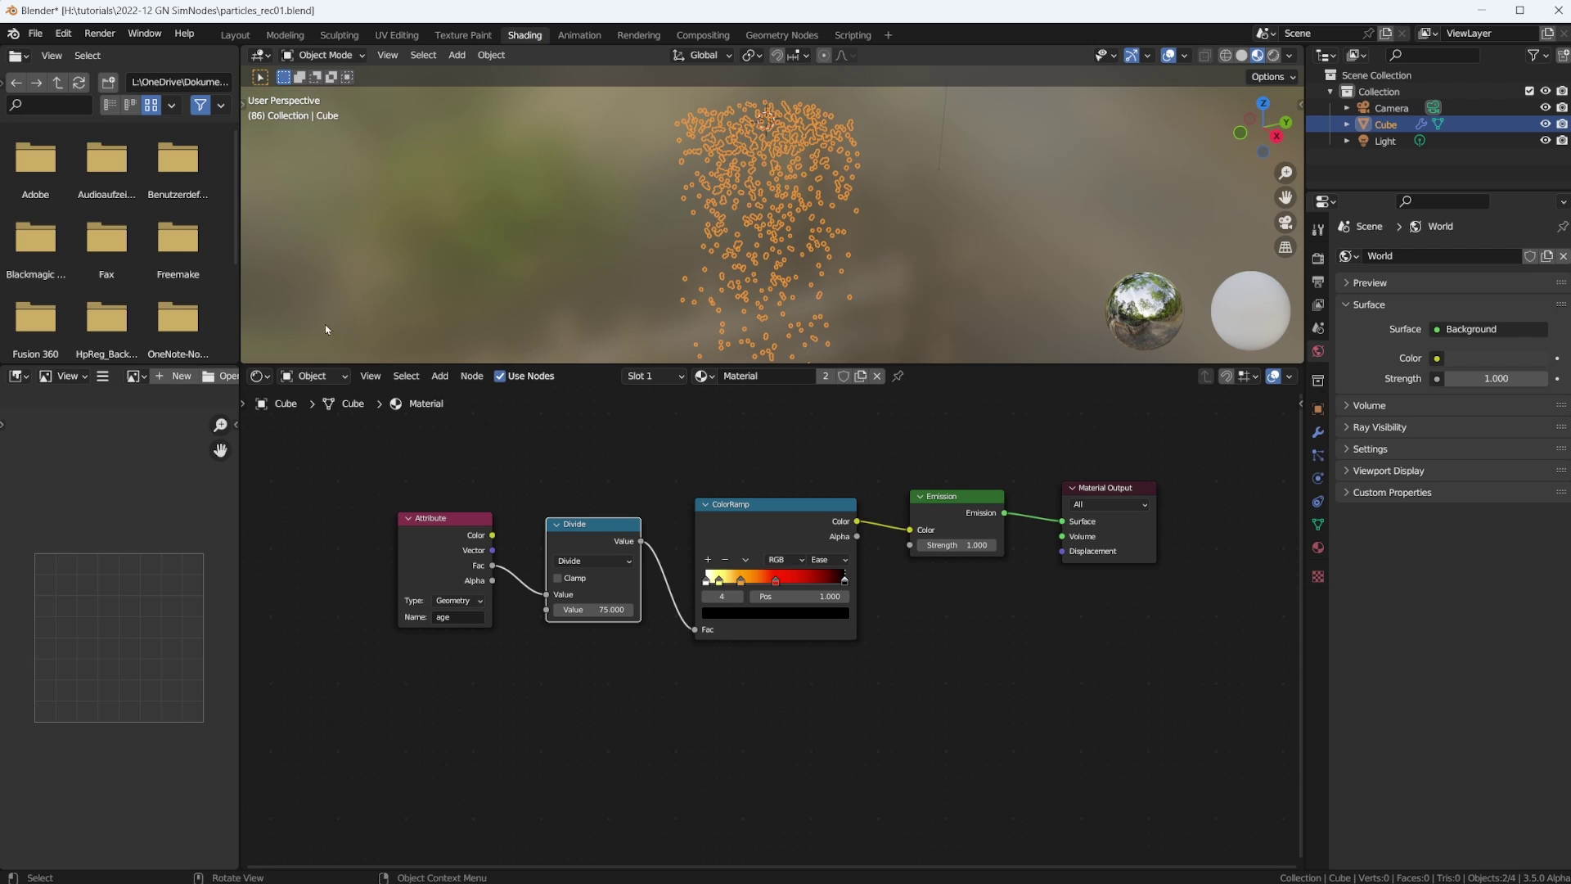
pyautogui.click(459, 601)
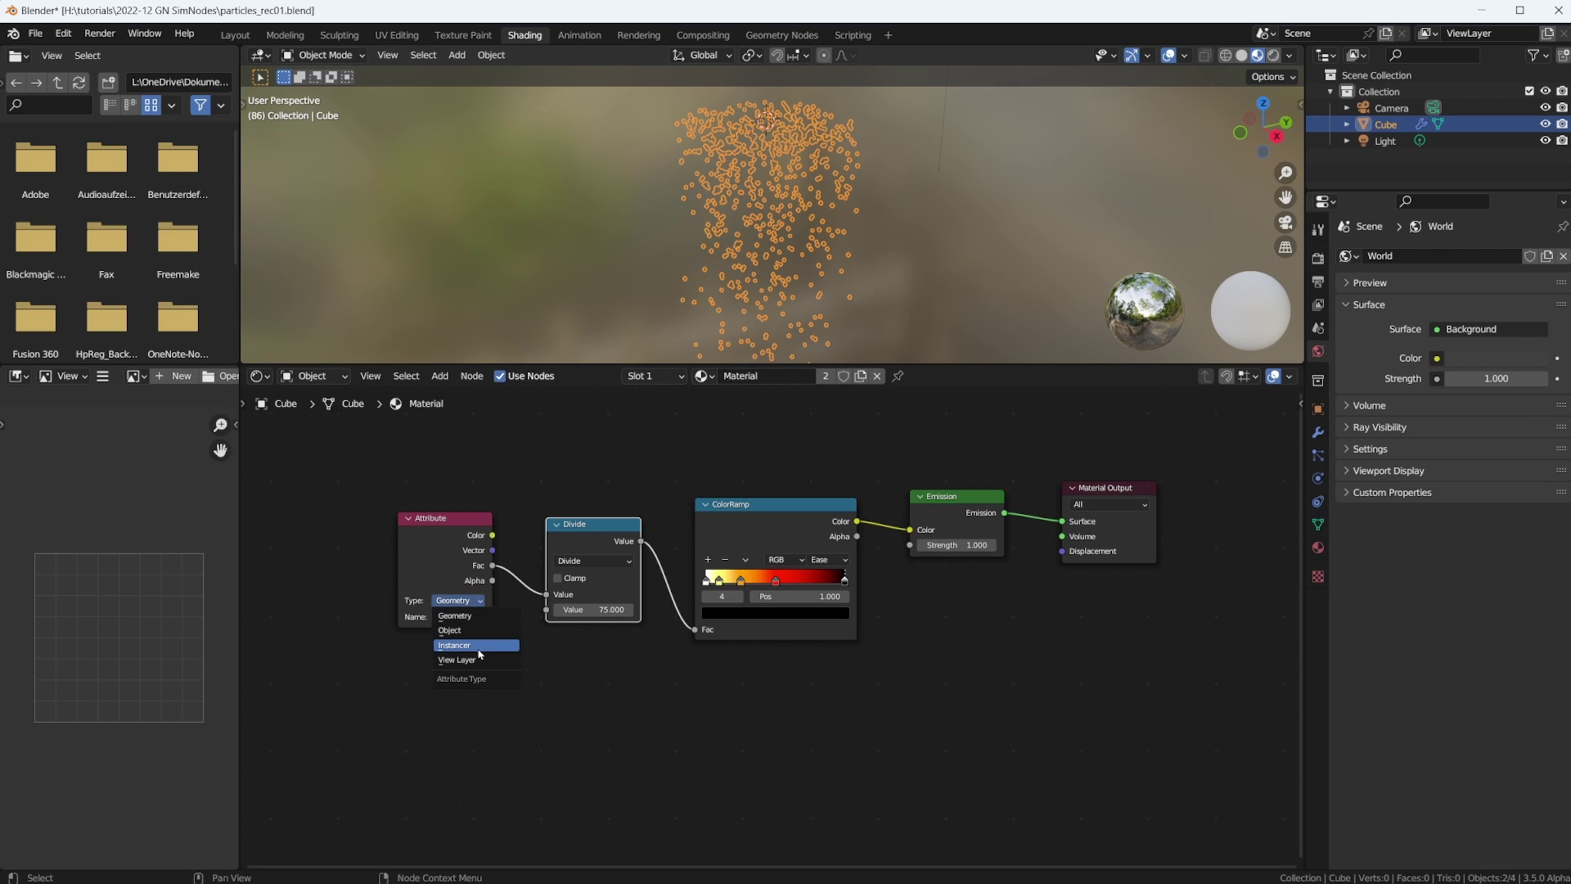
pyautogui.click(461, 501)
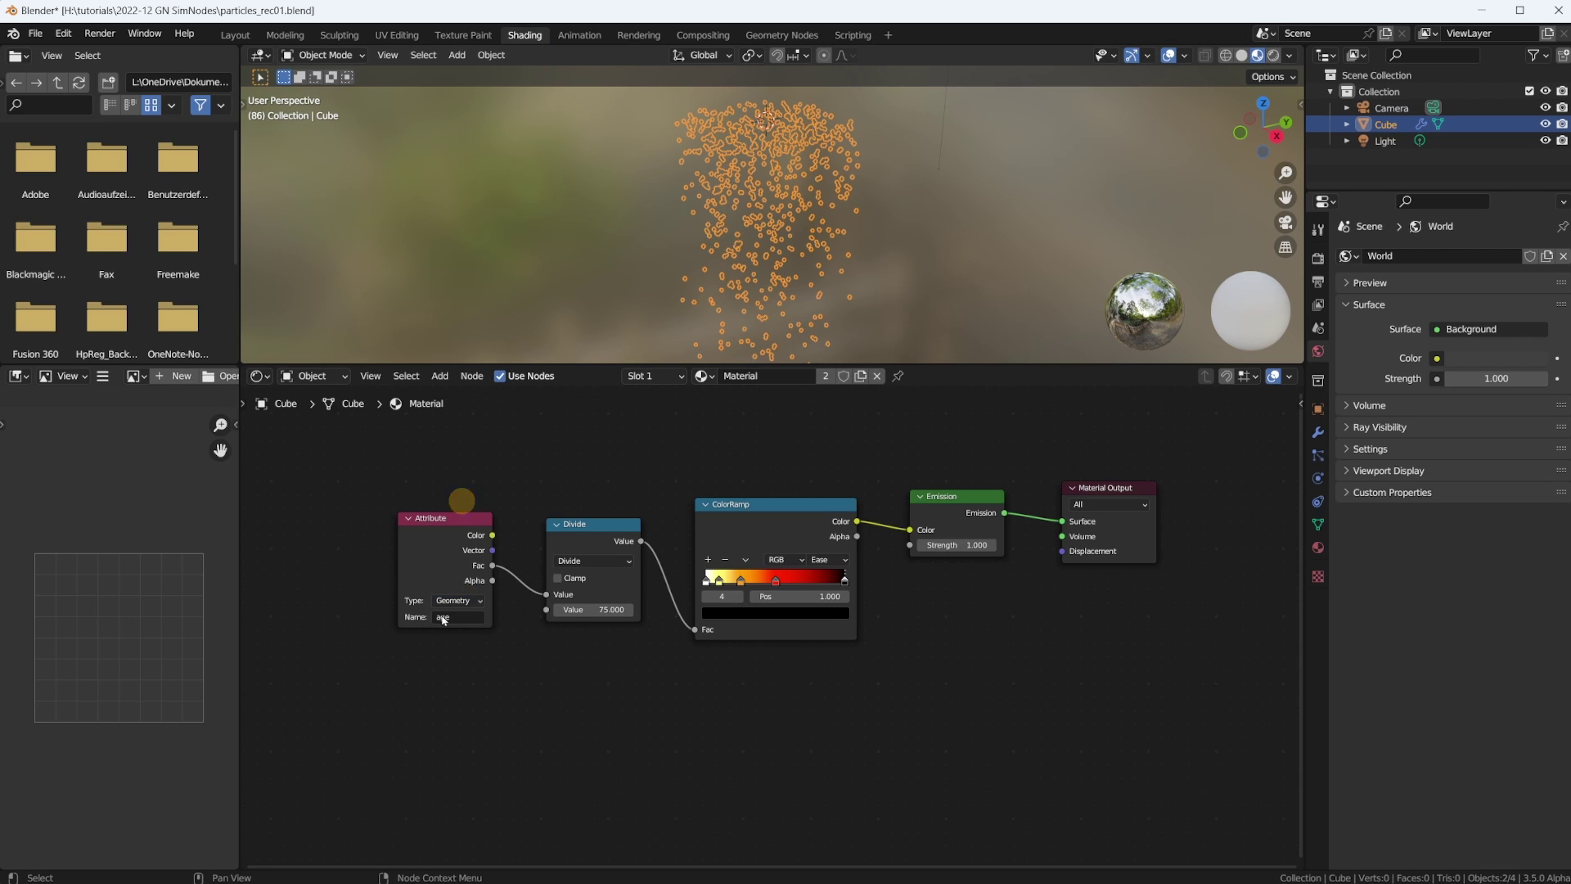
pyautogui.click(780, 35)
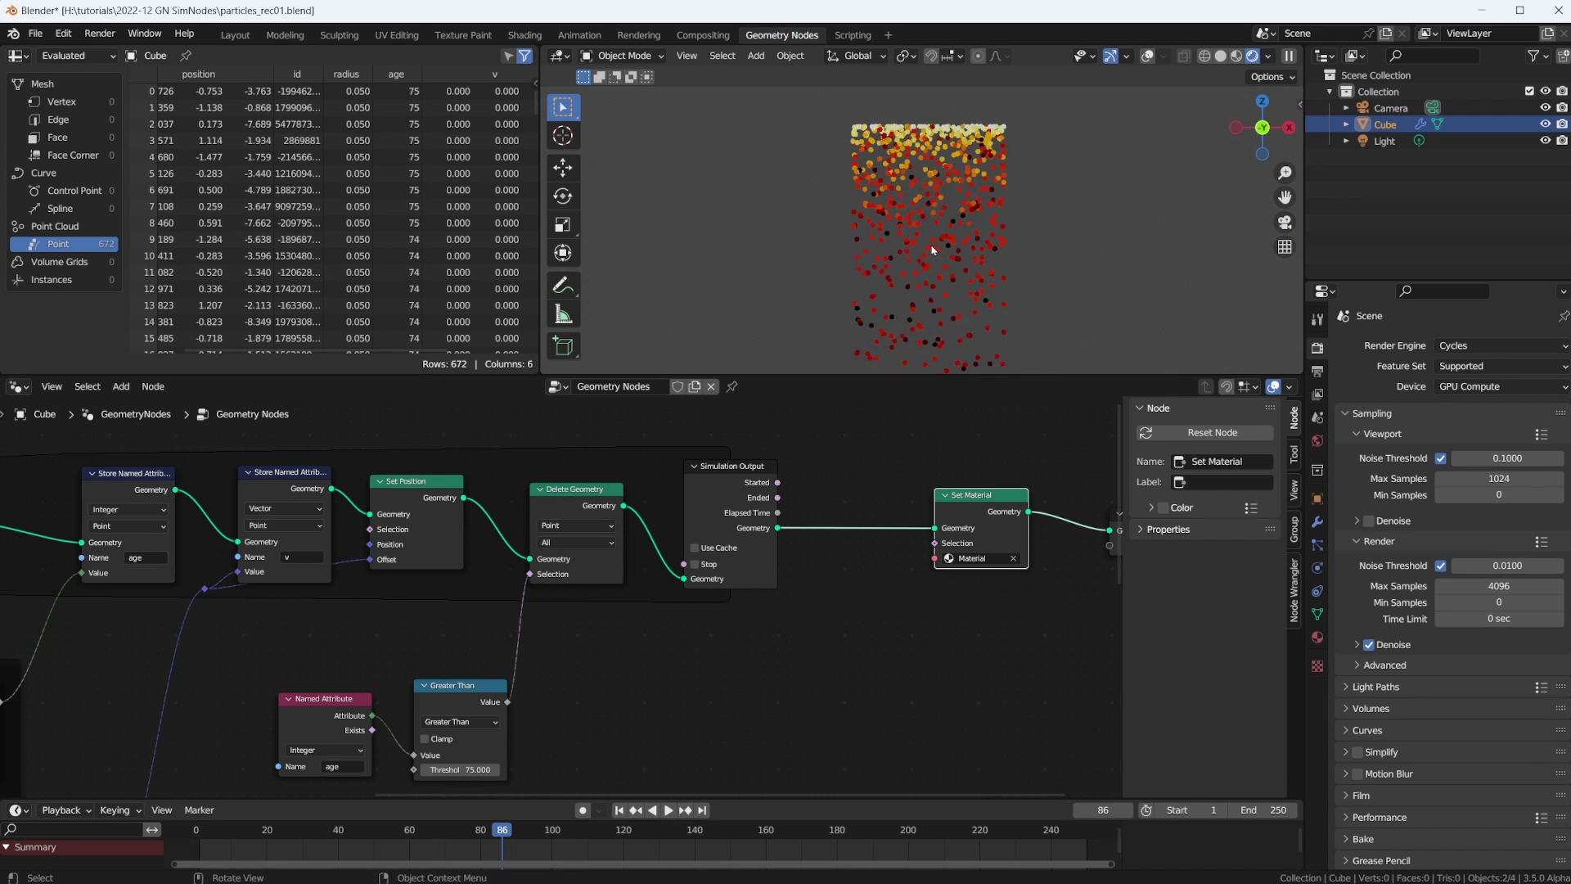
# Return to the first frame, set the world background strength to 0, and play the simulation
pyautogui.hotkey('shift', 'Left')
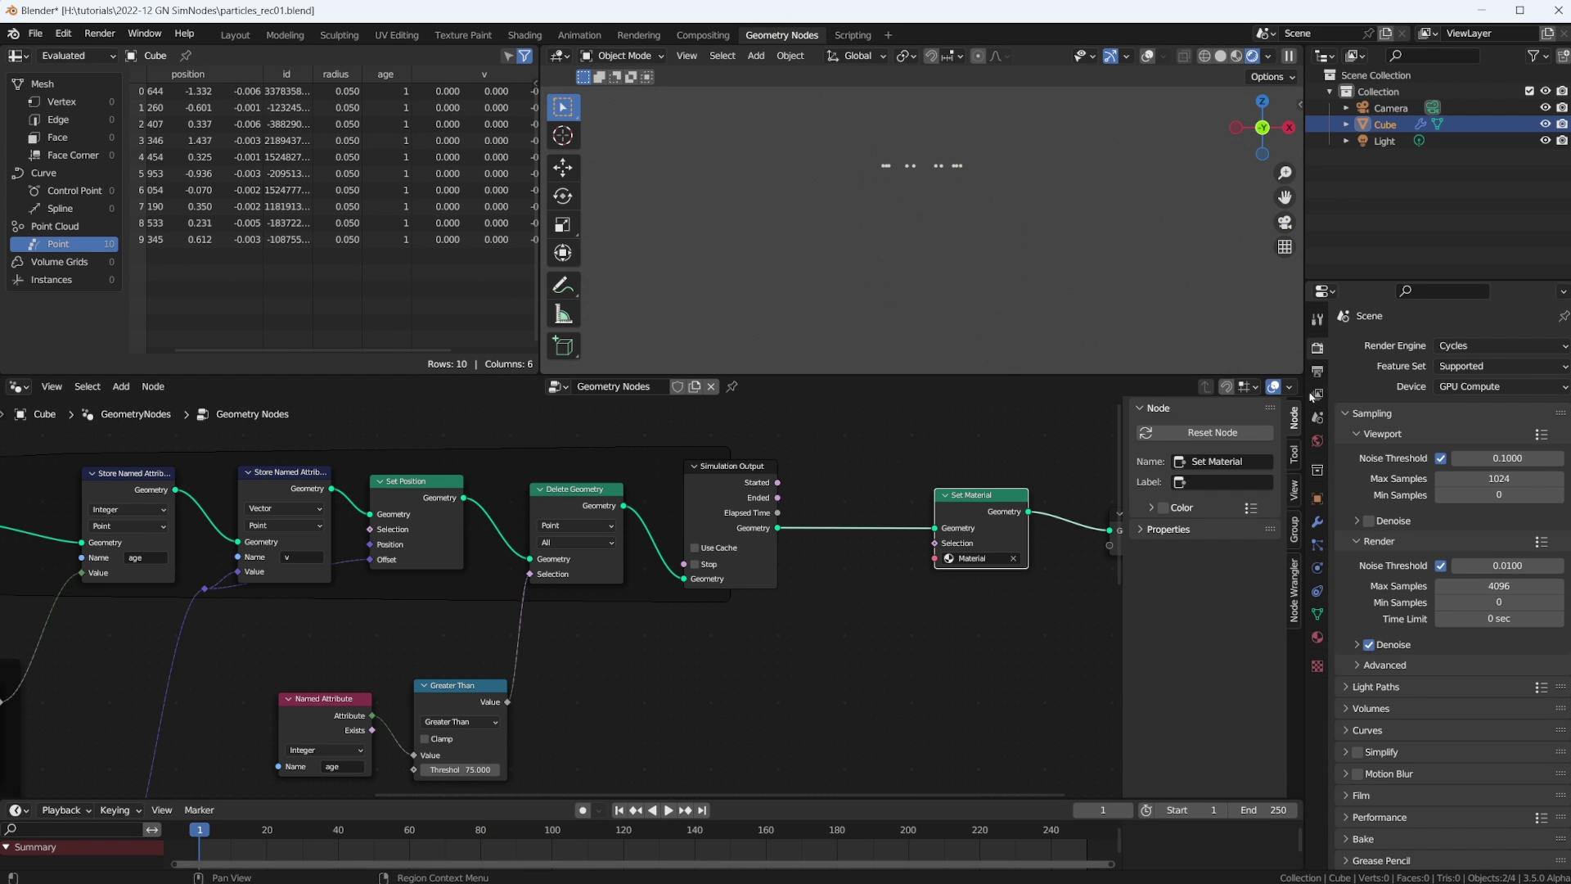
pyautogui.click(1314, 440)
pyautogui.moveTo(1493, 471); pyautogui.dragTo(841, 468)
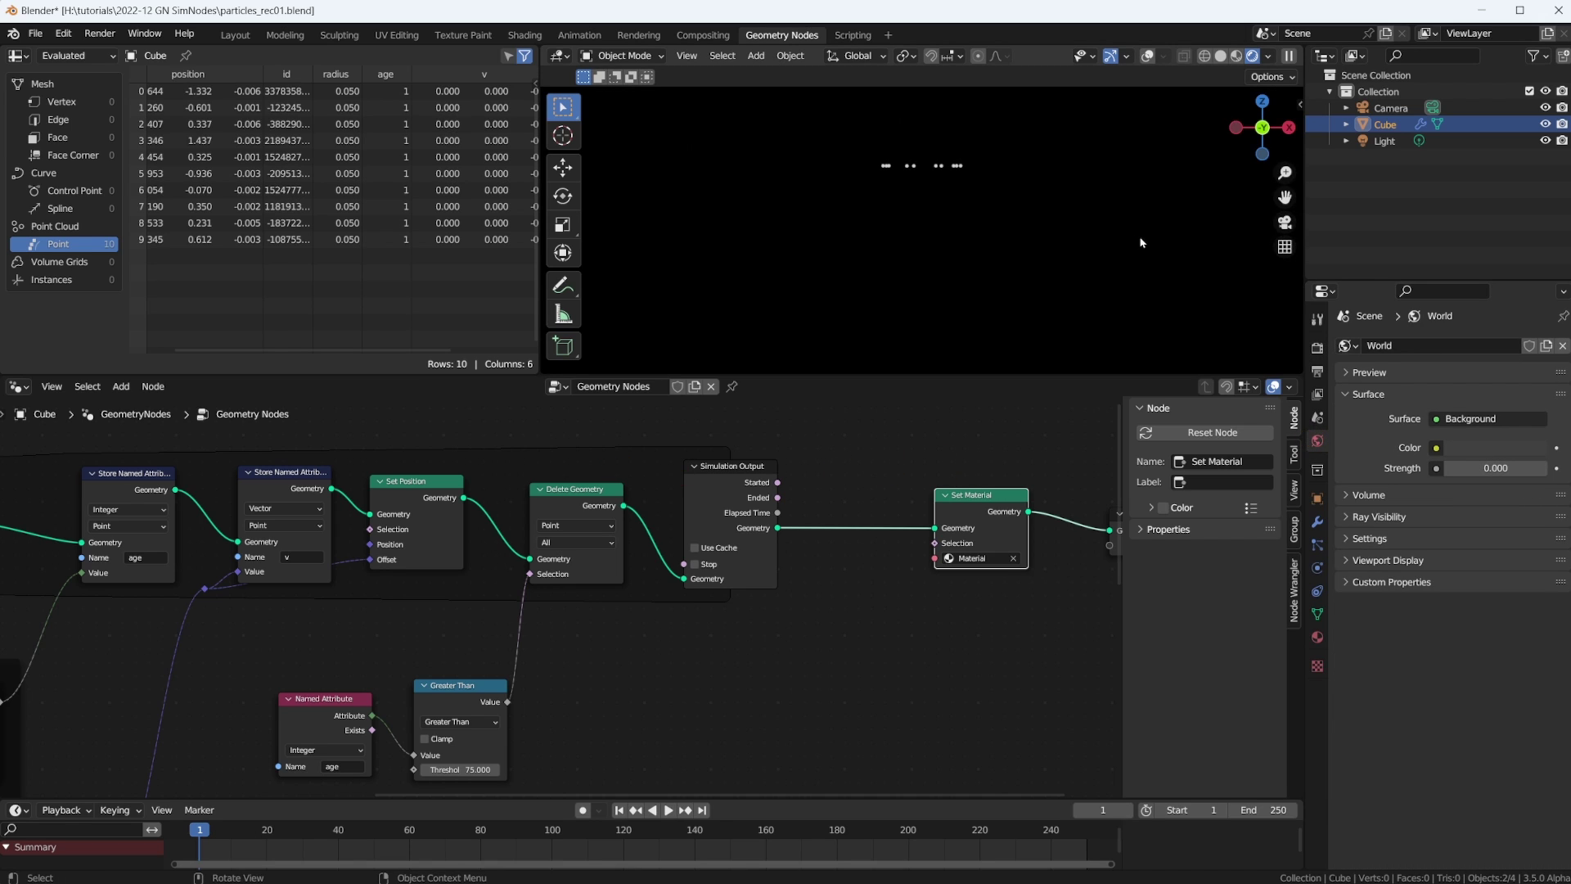
pyautogui.moveTo(1002, 162)
pyautogui.keyDown('shift'); pyautogui.mouseDown(button='middle')
pyautogui.moveTo(1009, 85)
pyautogui.moveTo(999, 152)
pyautogui.mouseUp(button='middle'); pyautogui.keyUp('shift')
pyautogui.press('space')
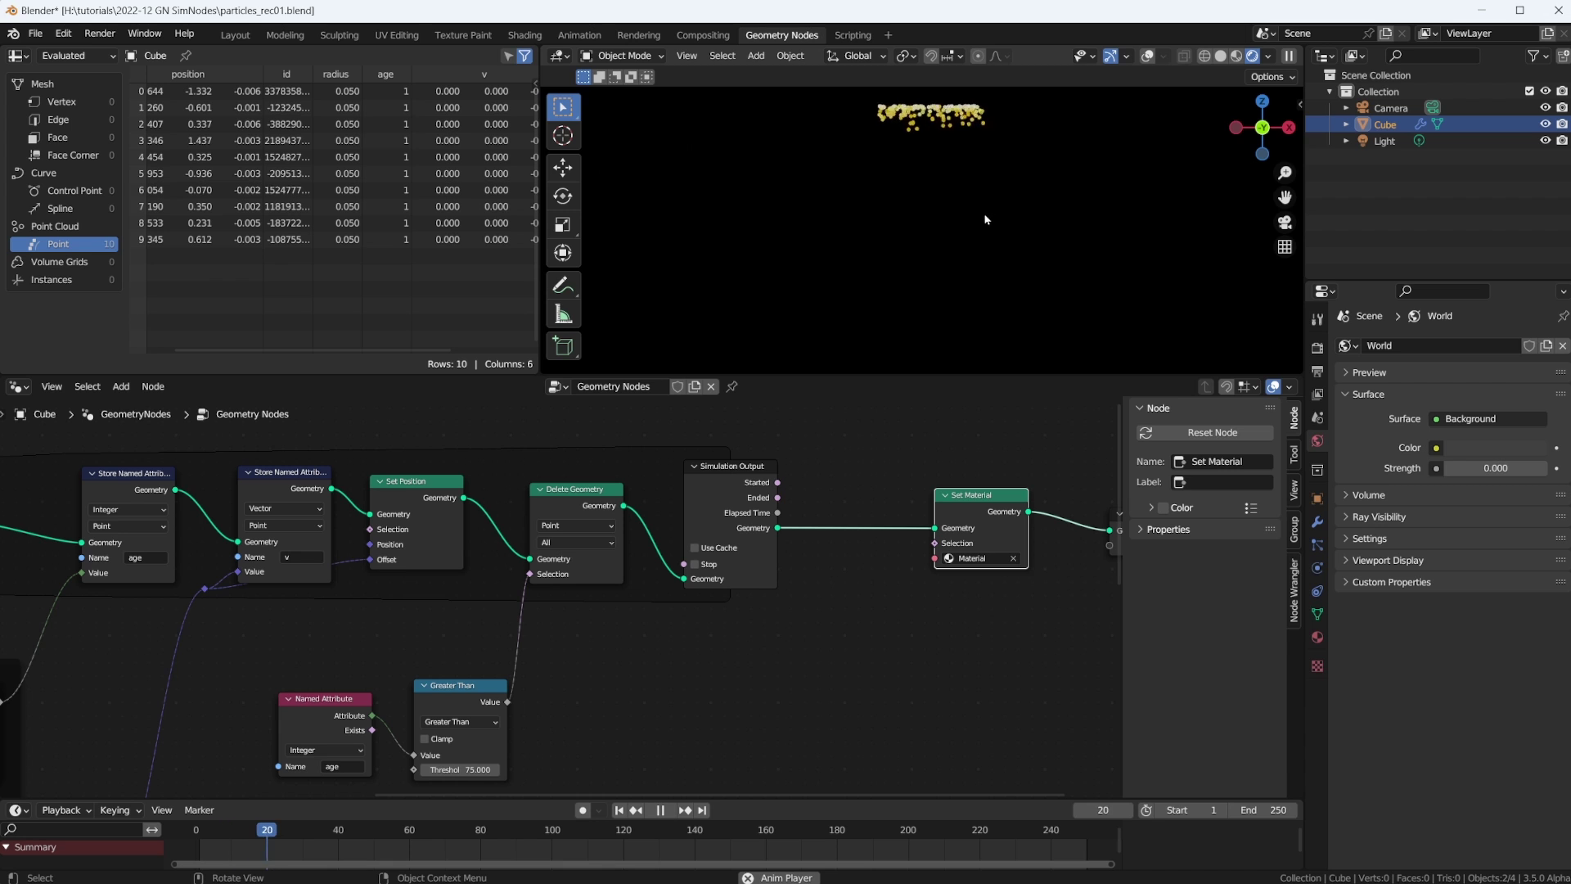